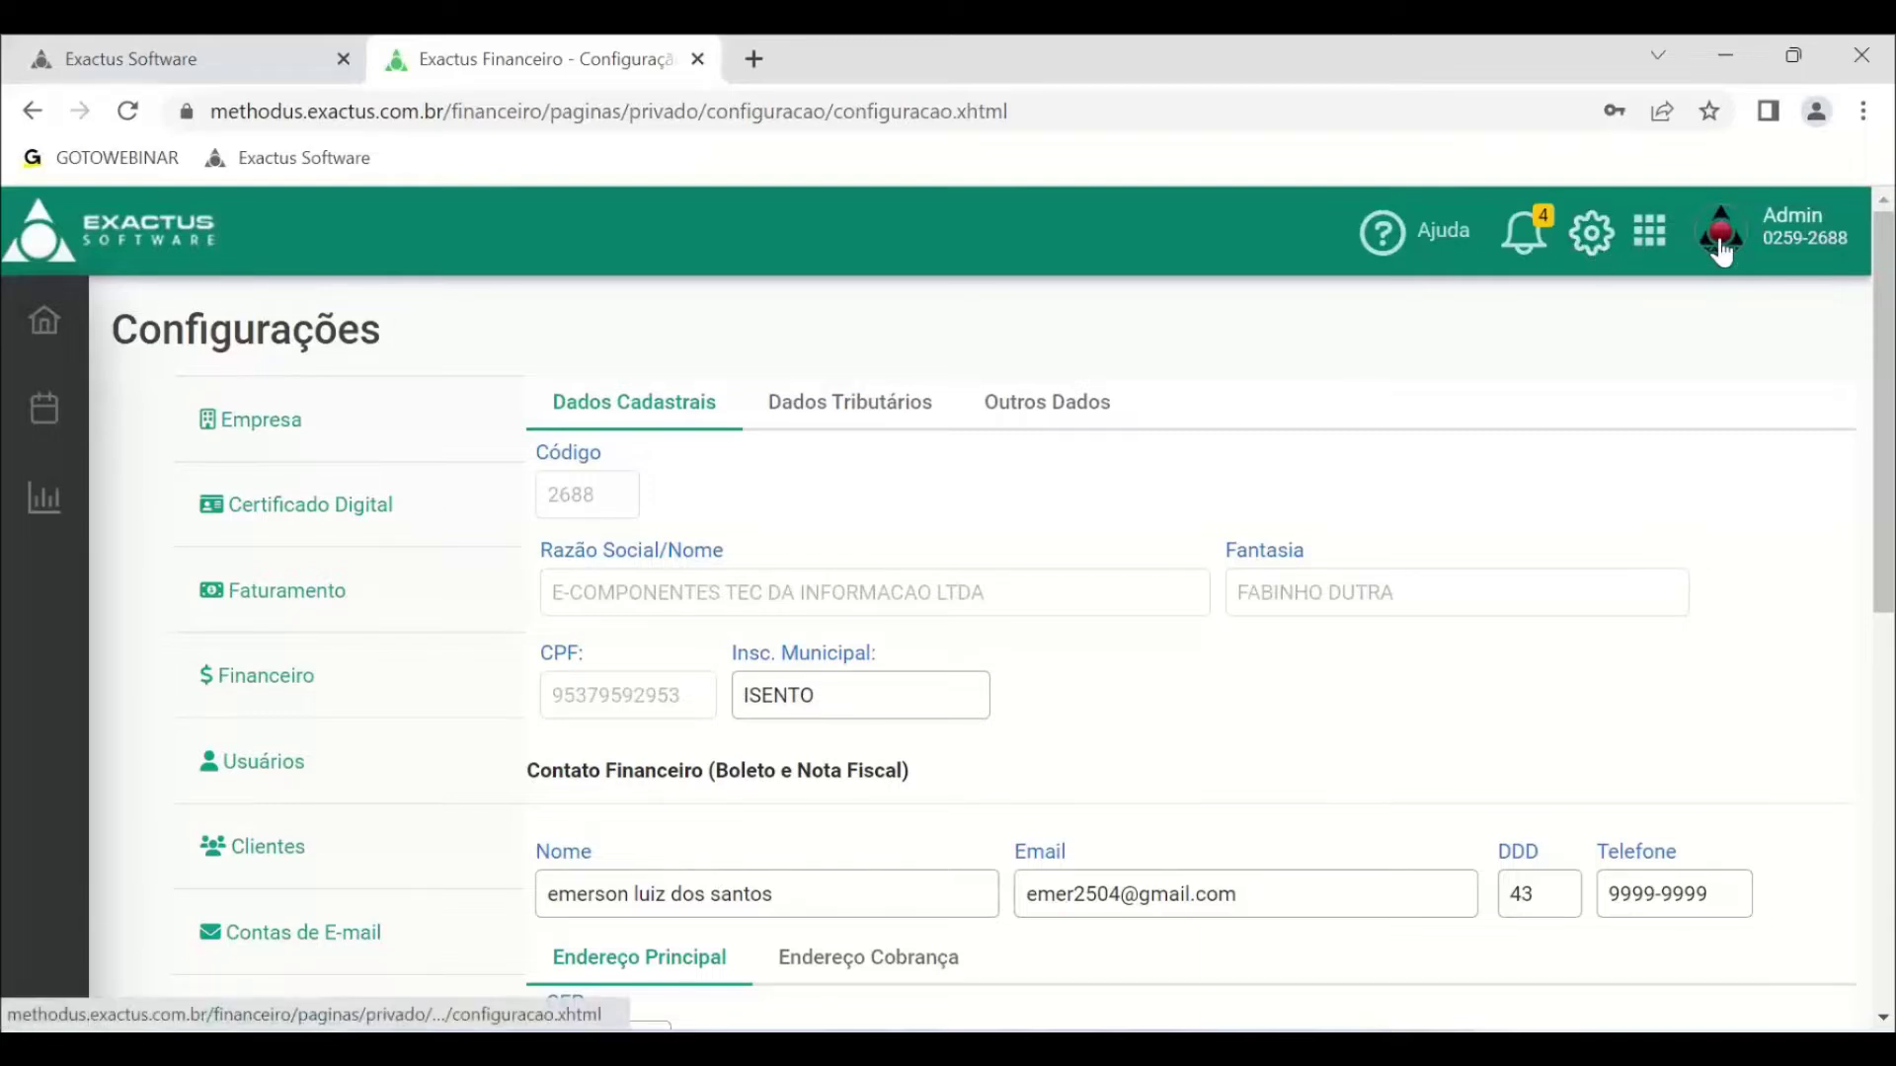
- Open the service activation page from the account options and download the licence file for Methodus Boleto
click(1813, 244)
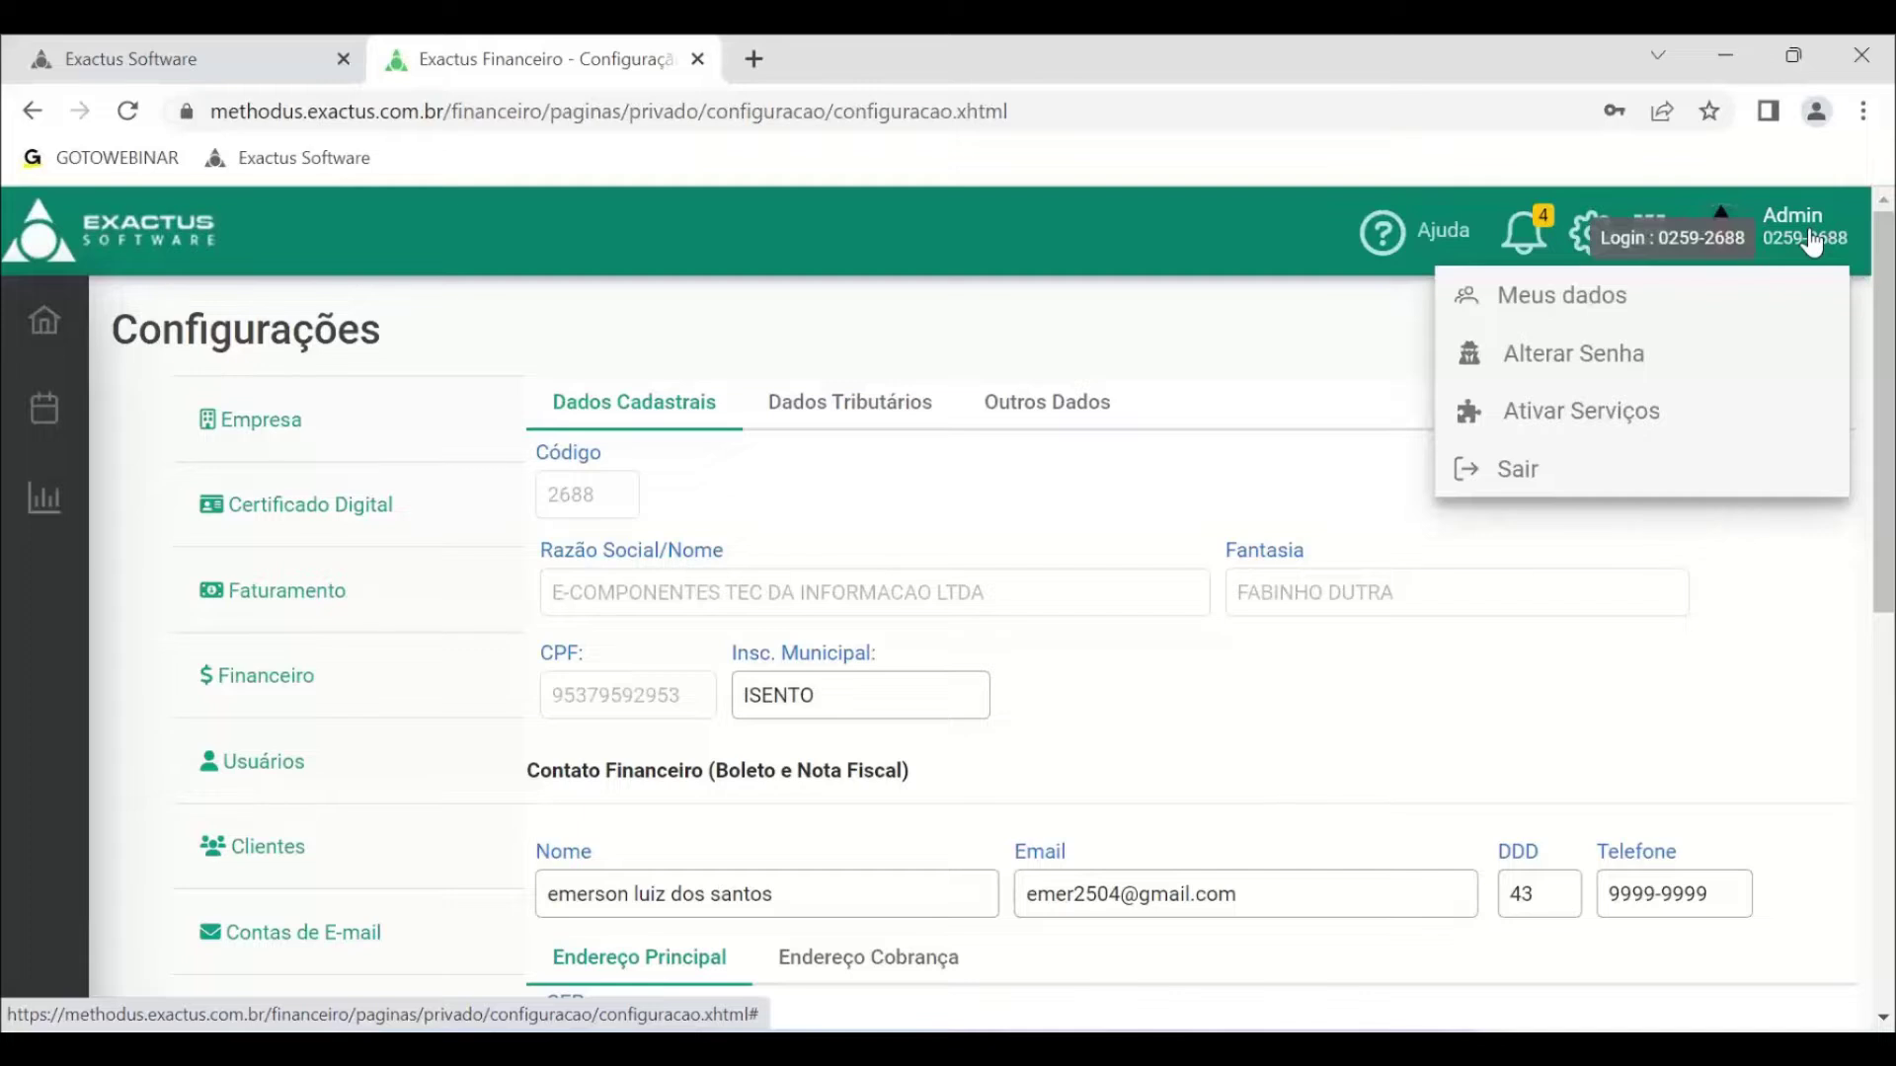
click(1604, 411)
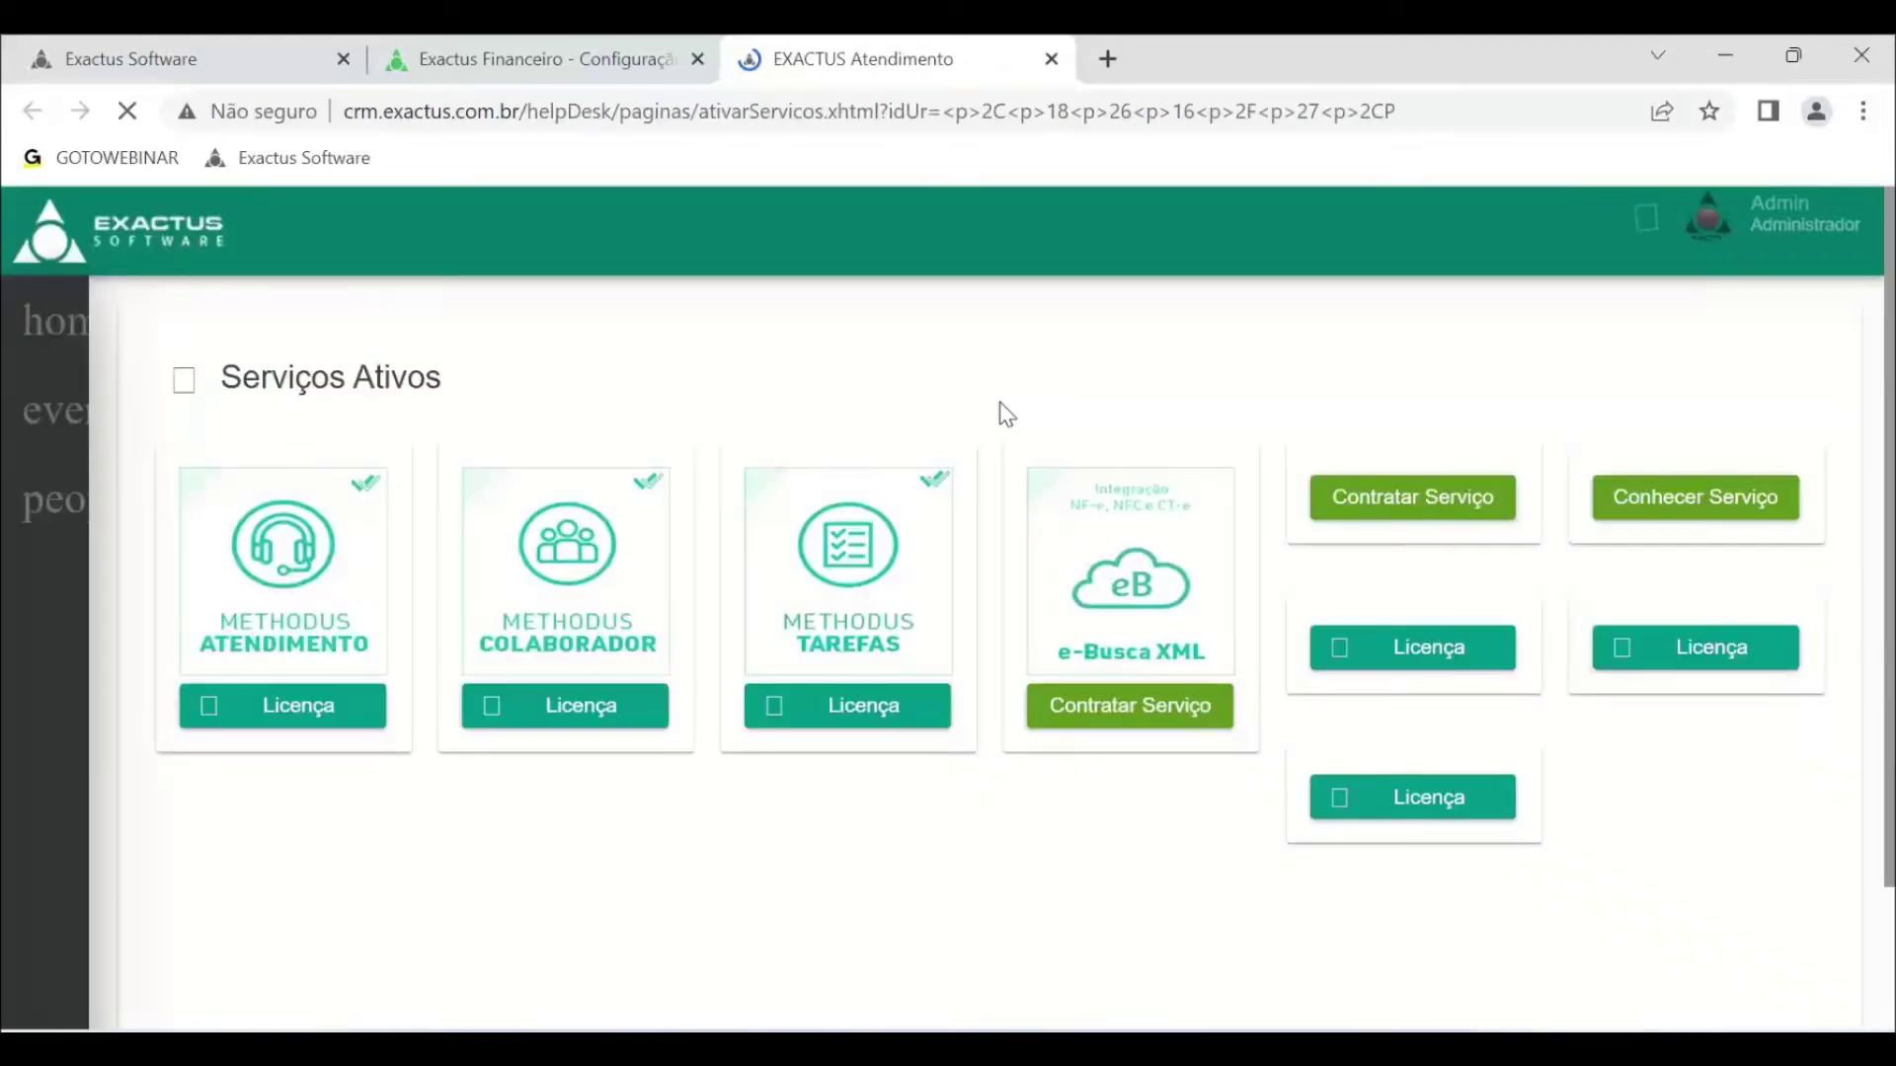
scroll(556, 563, down, 3)
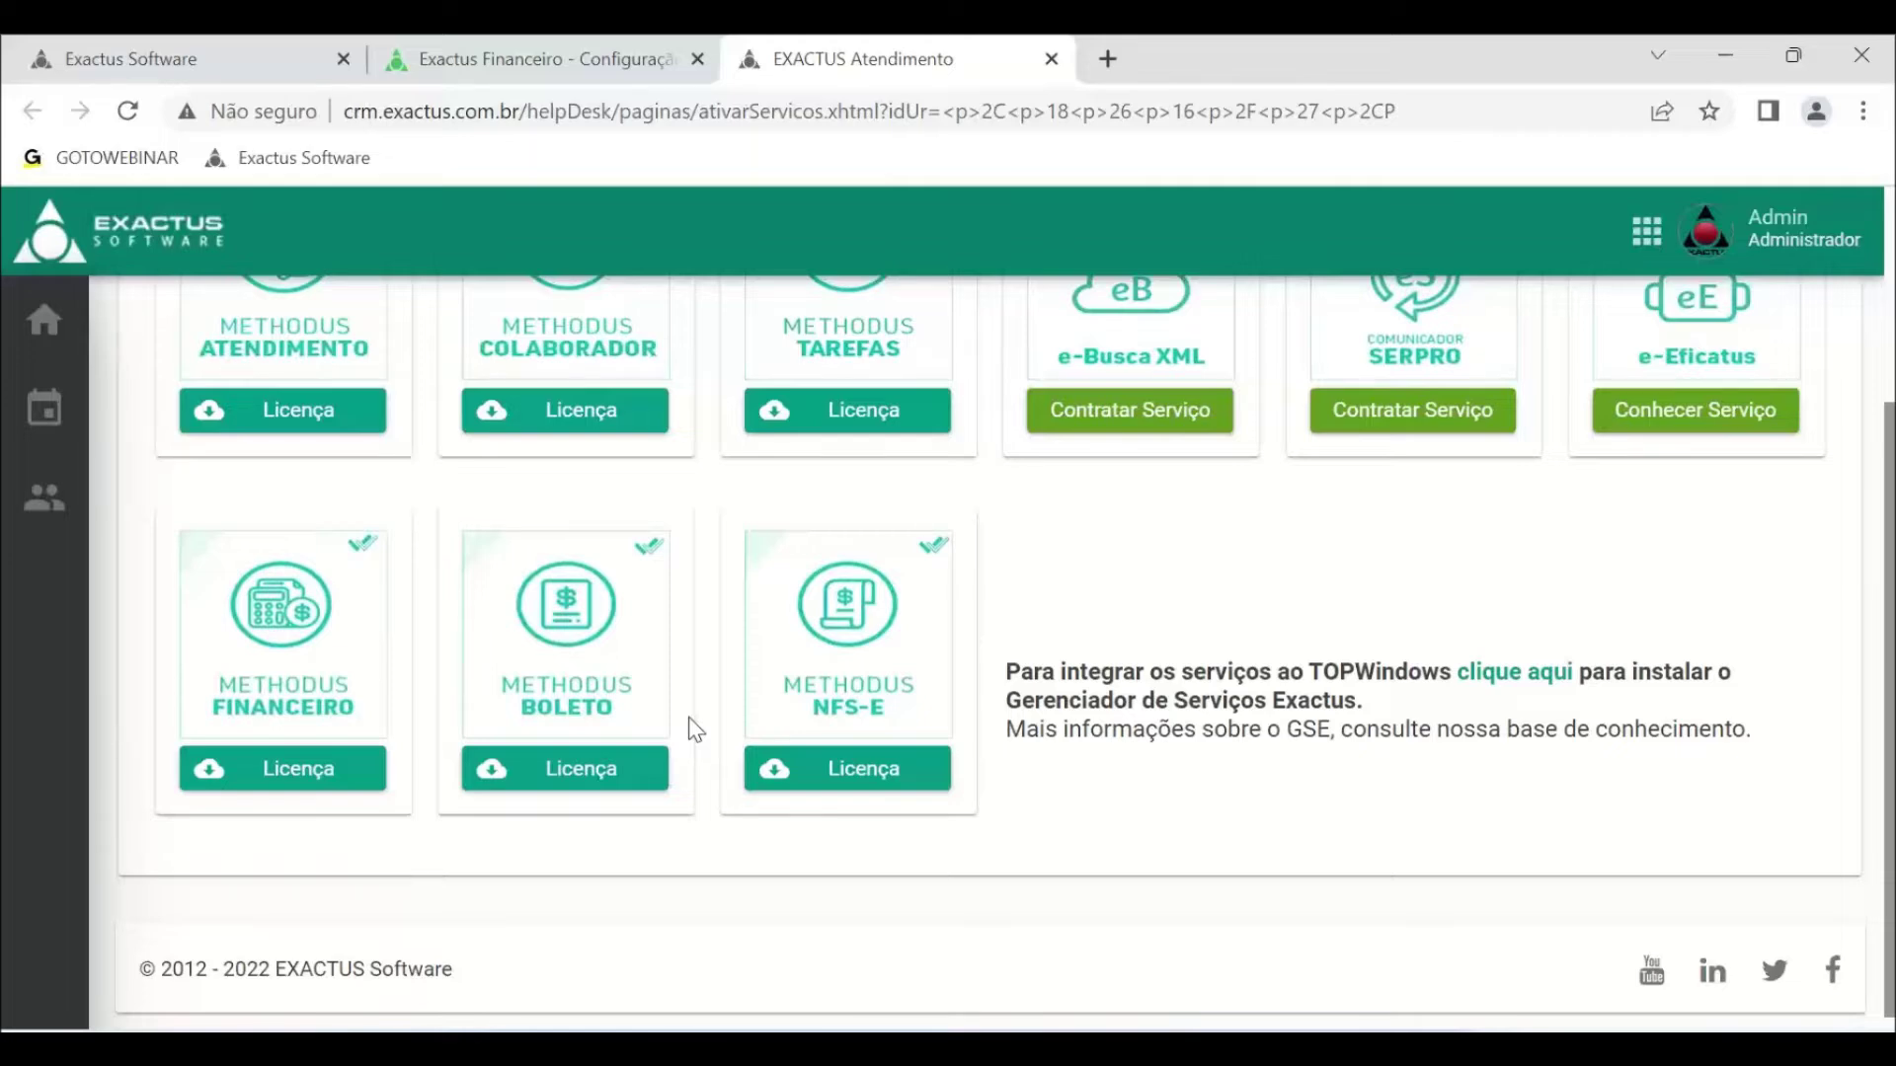
click(596, 773)
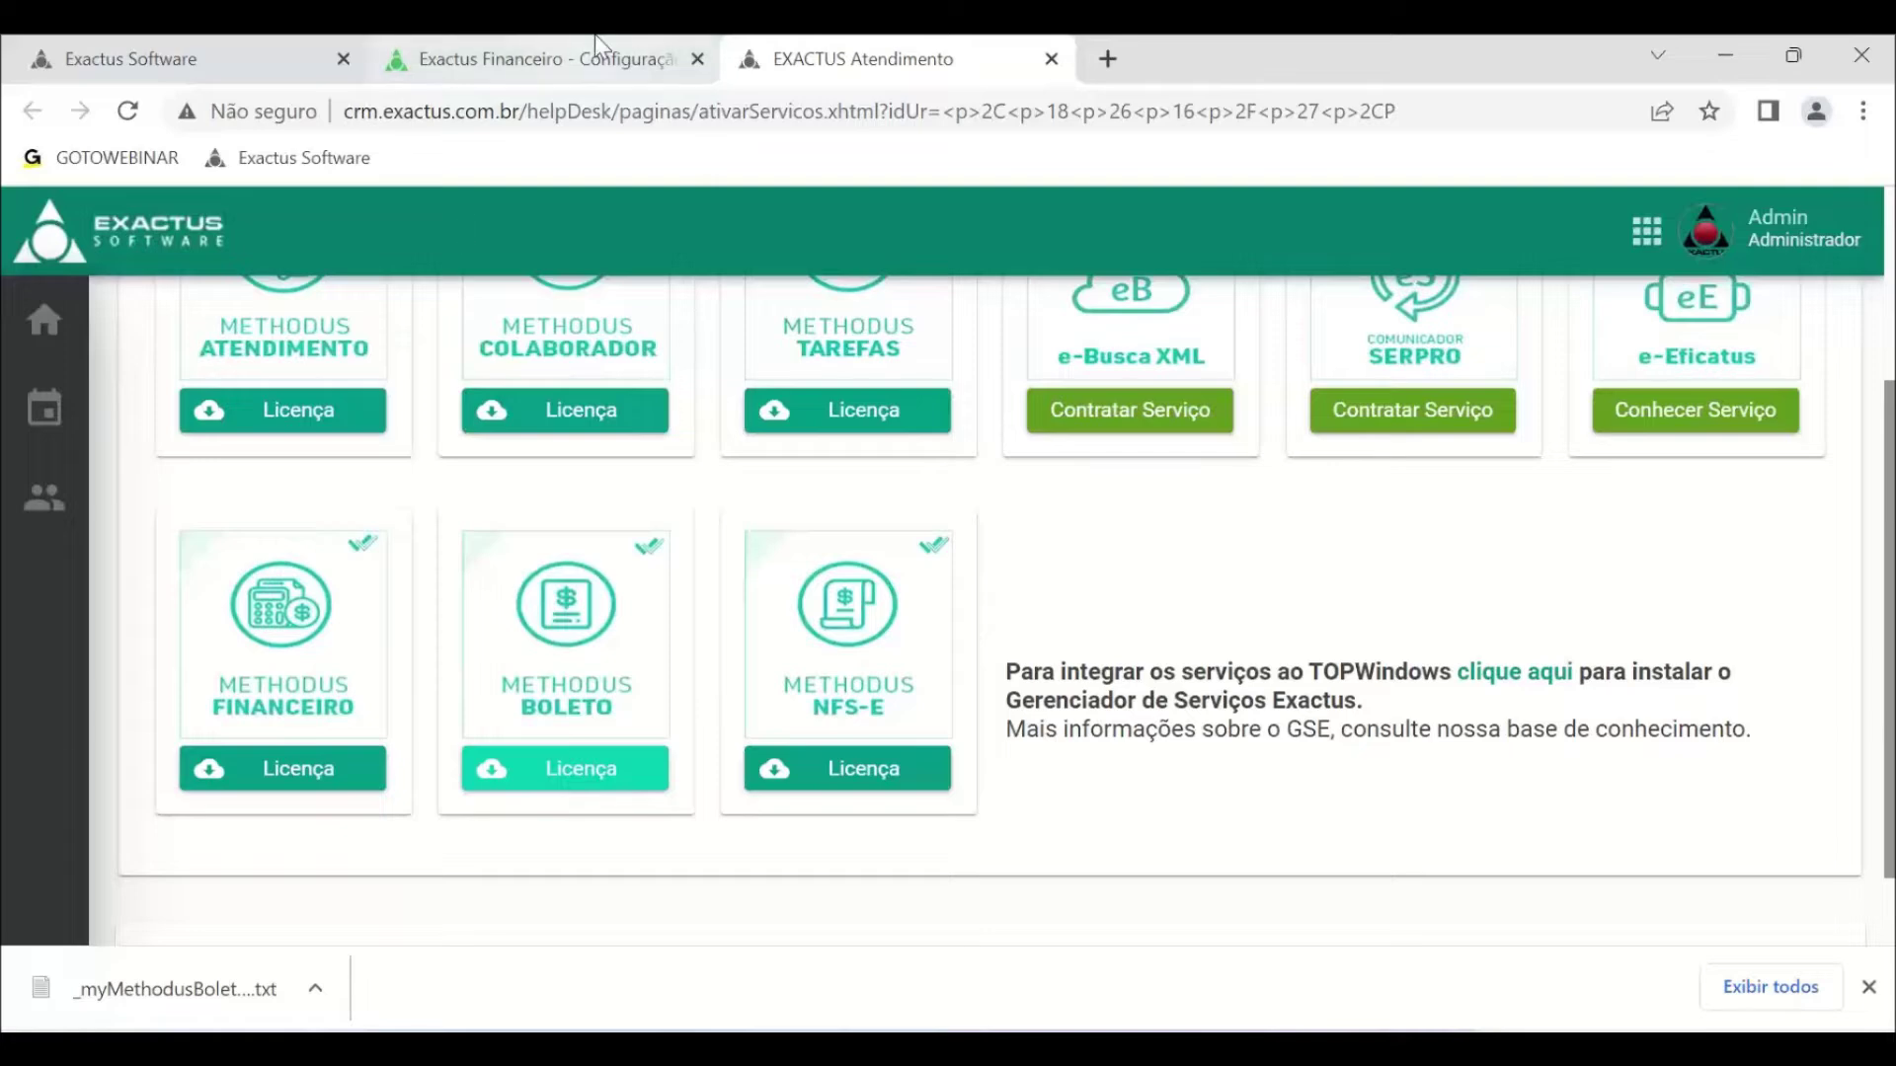
- Return to the Exactus Financeiro settings page and dismiss the open account options
mouse_move(593, 61)
scroll(1081, 670, up, 3)
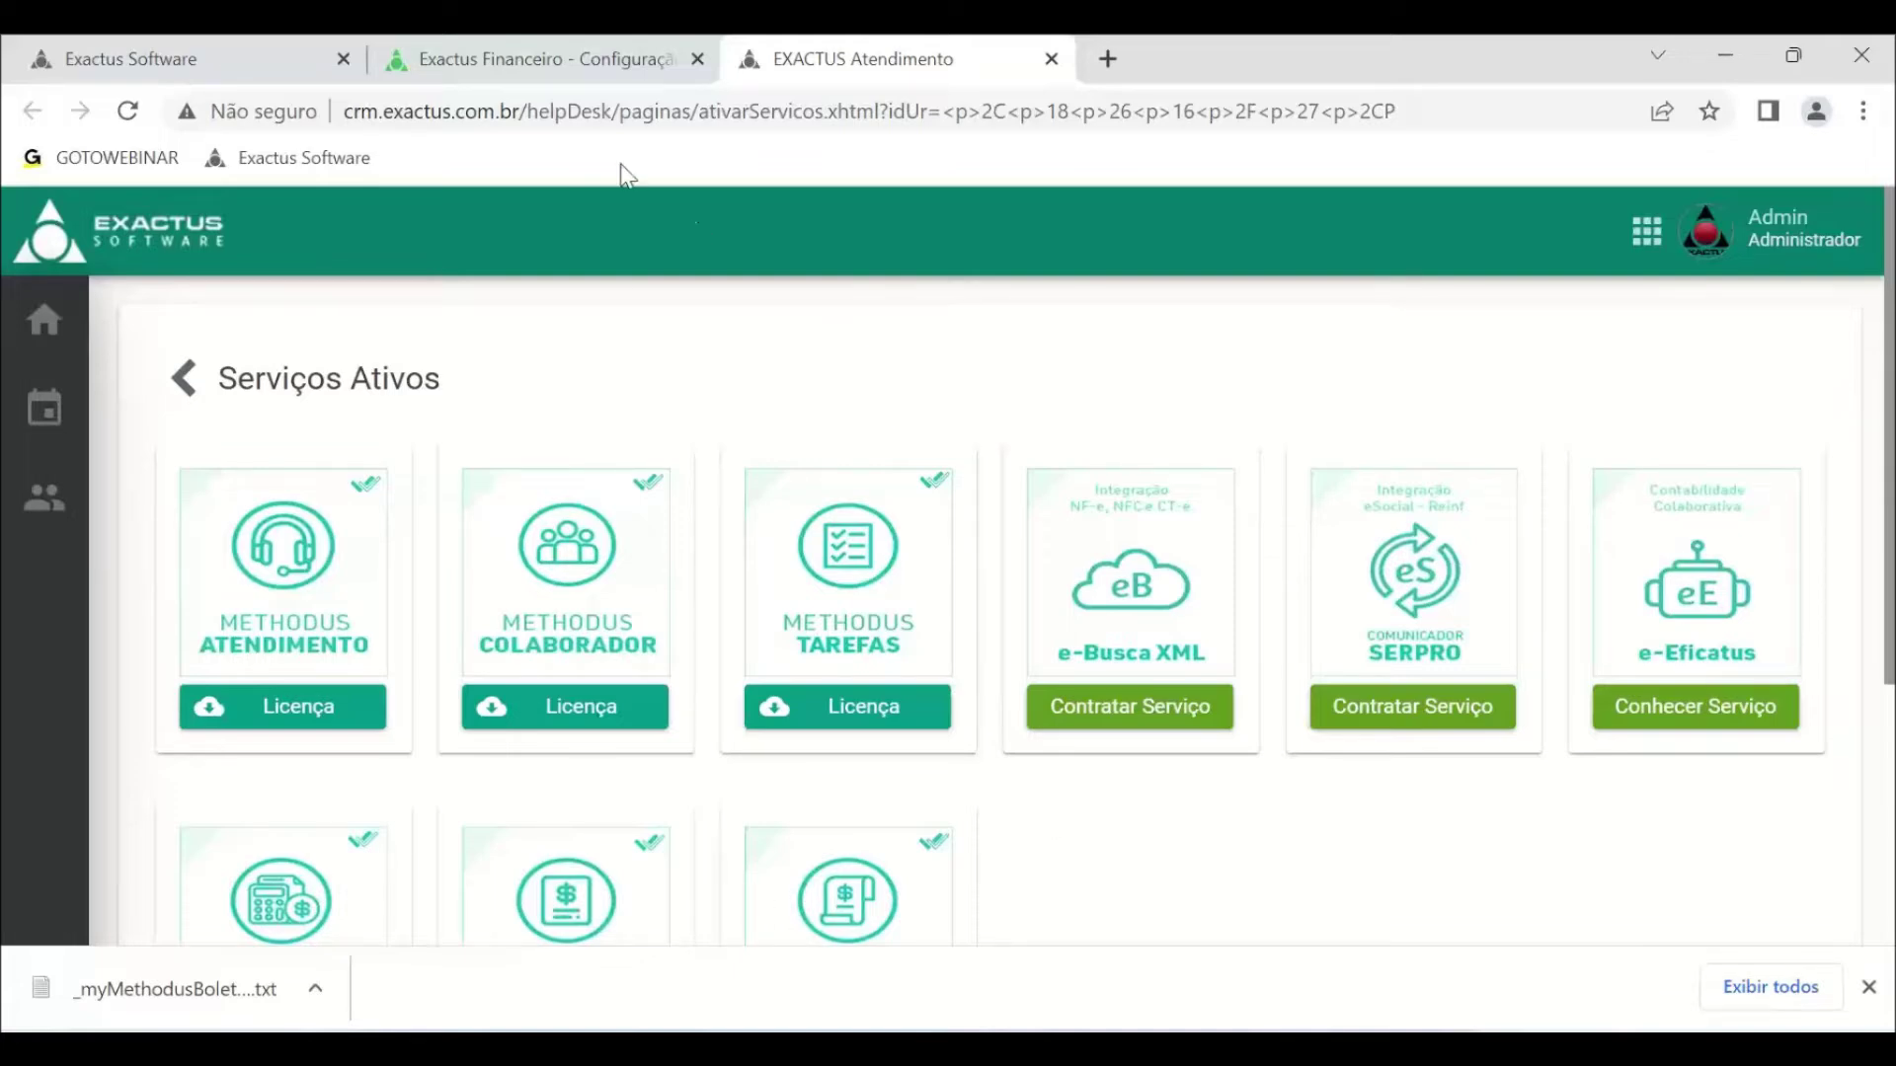
click(537, 68)
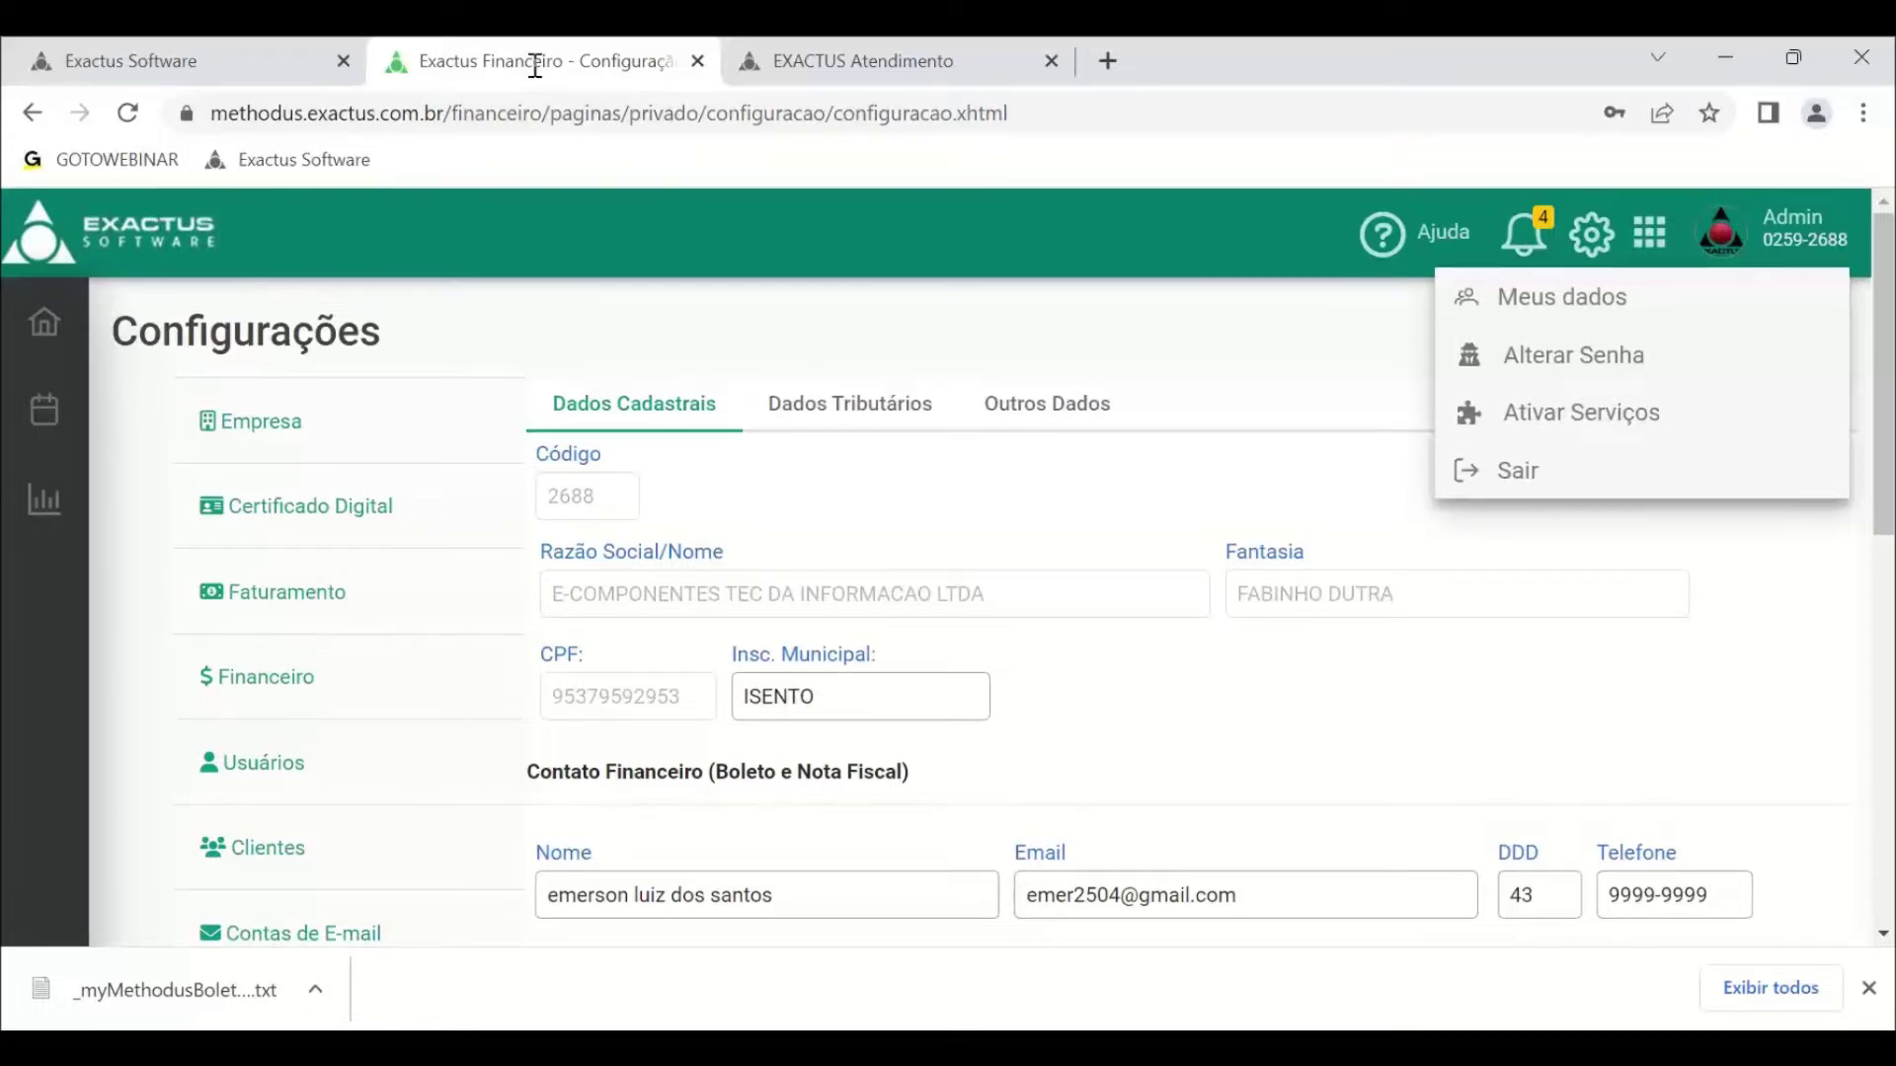
click(1080, 316)
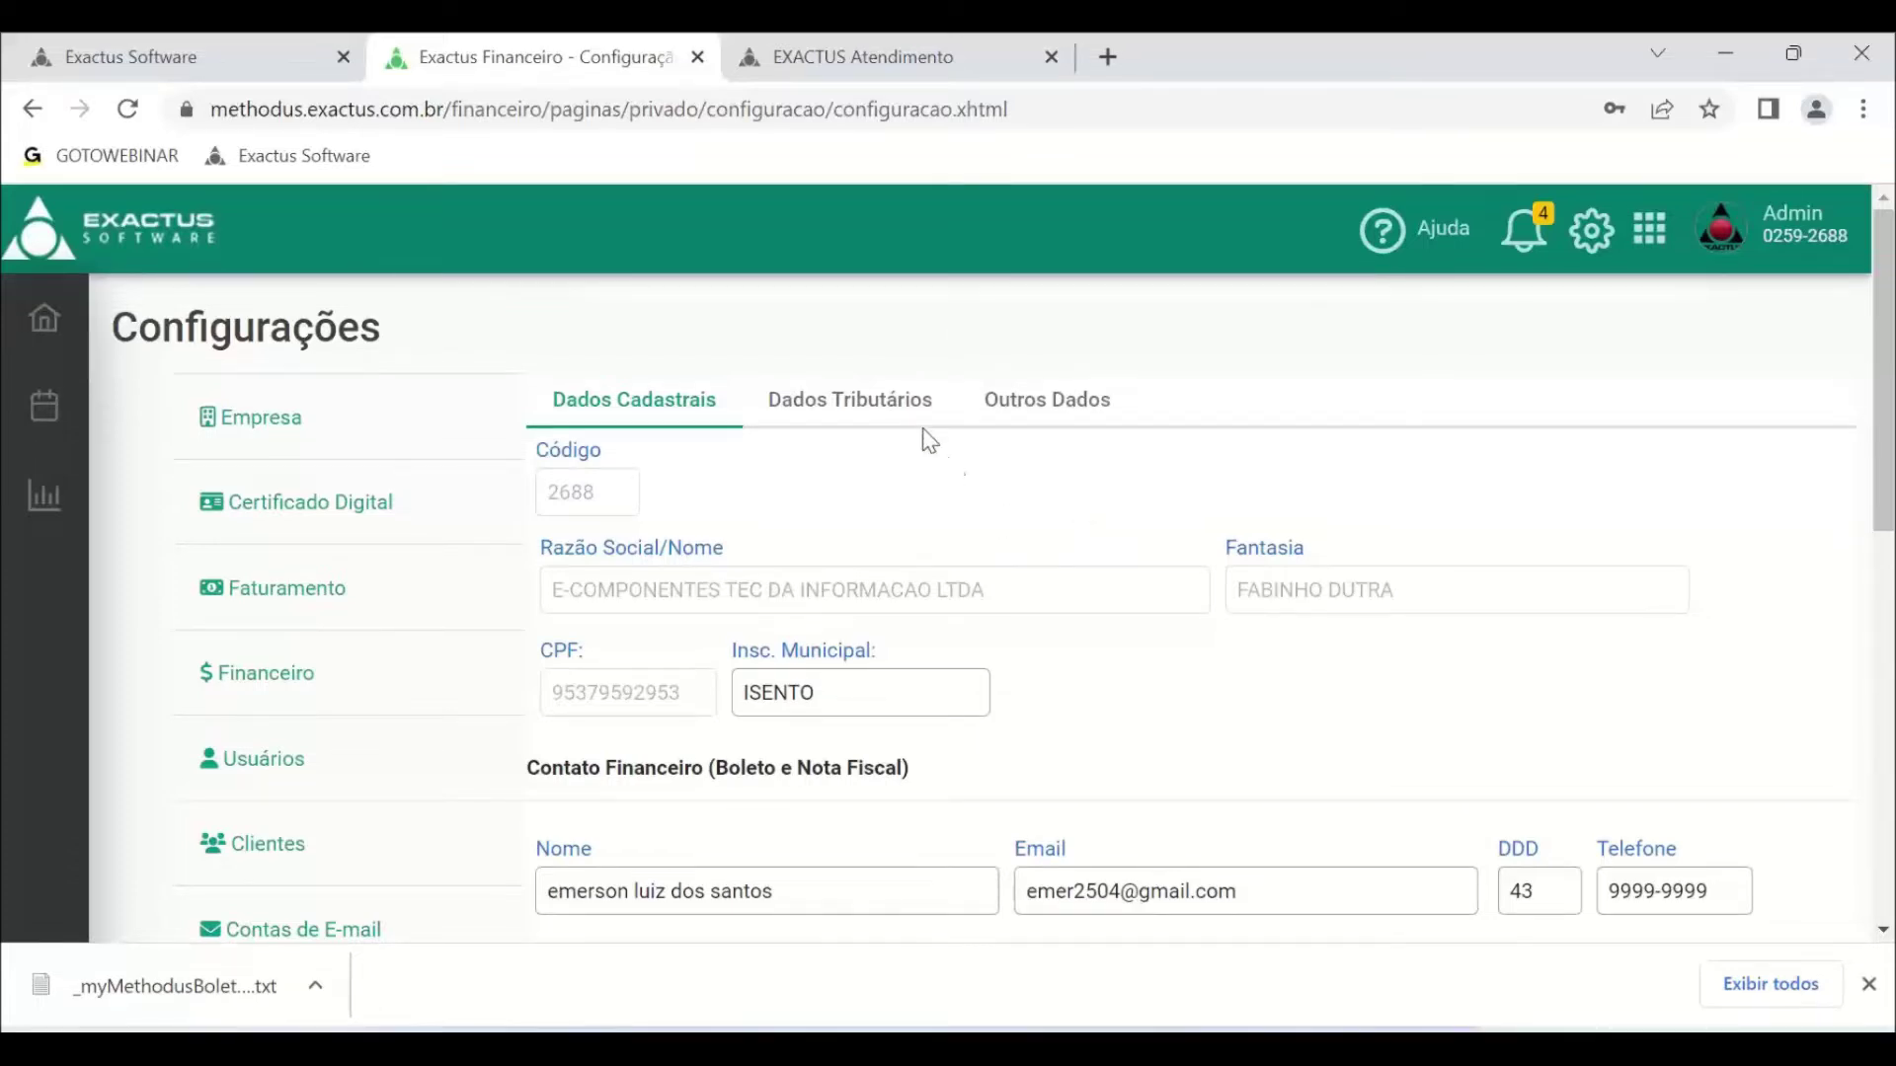
- In the company's tax data, switch the SIMPLES option off and on, and choose Microempresário e Empresa de Pequeno Porte (ME EPP) as special tax regime
double_click(751, 693)
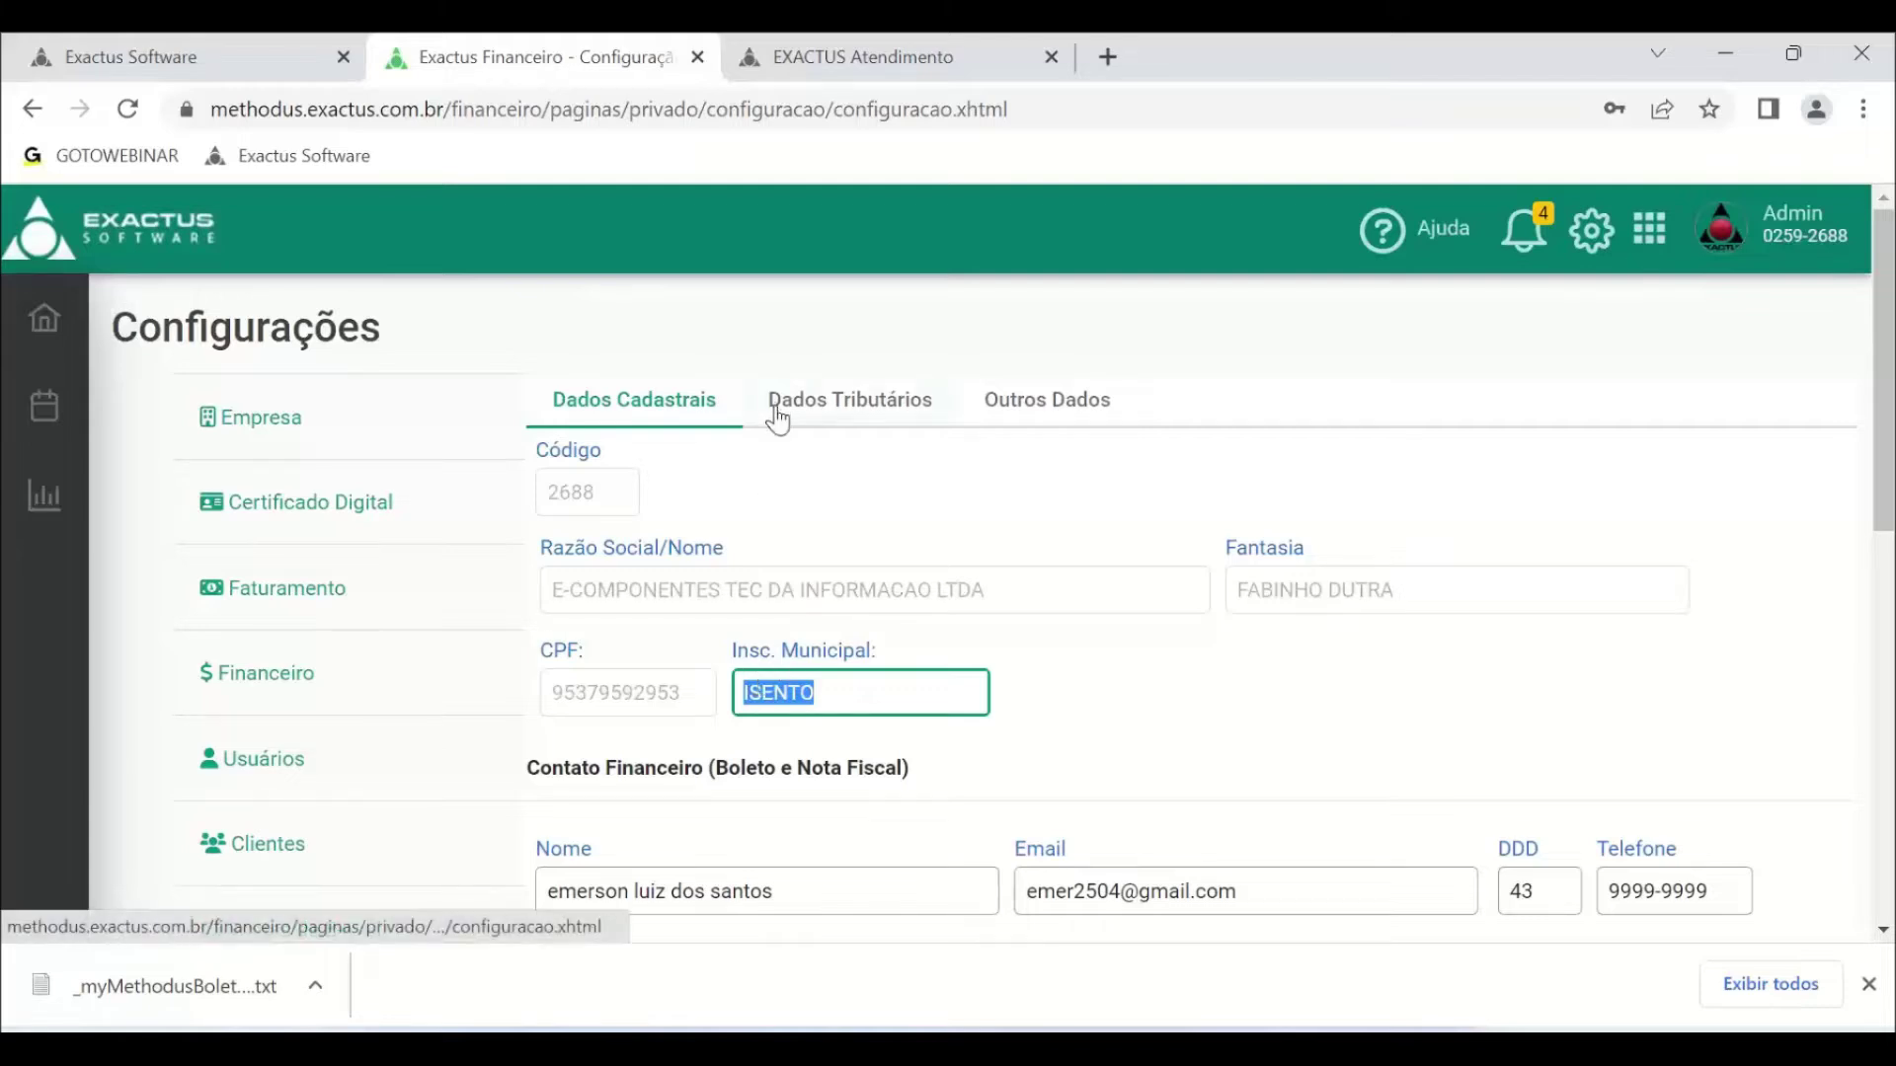
click(886, 403)
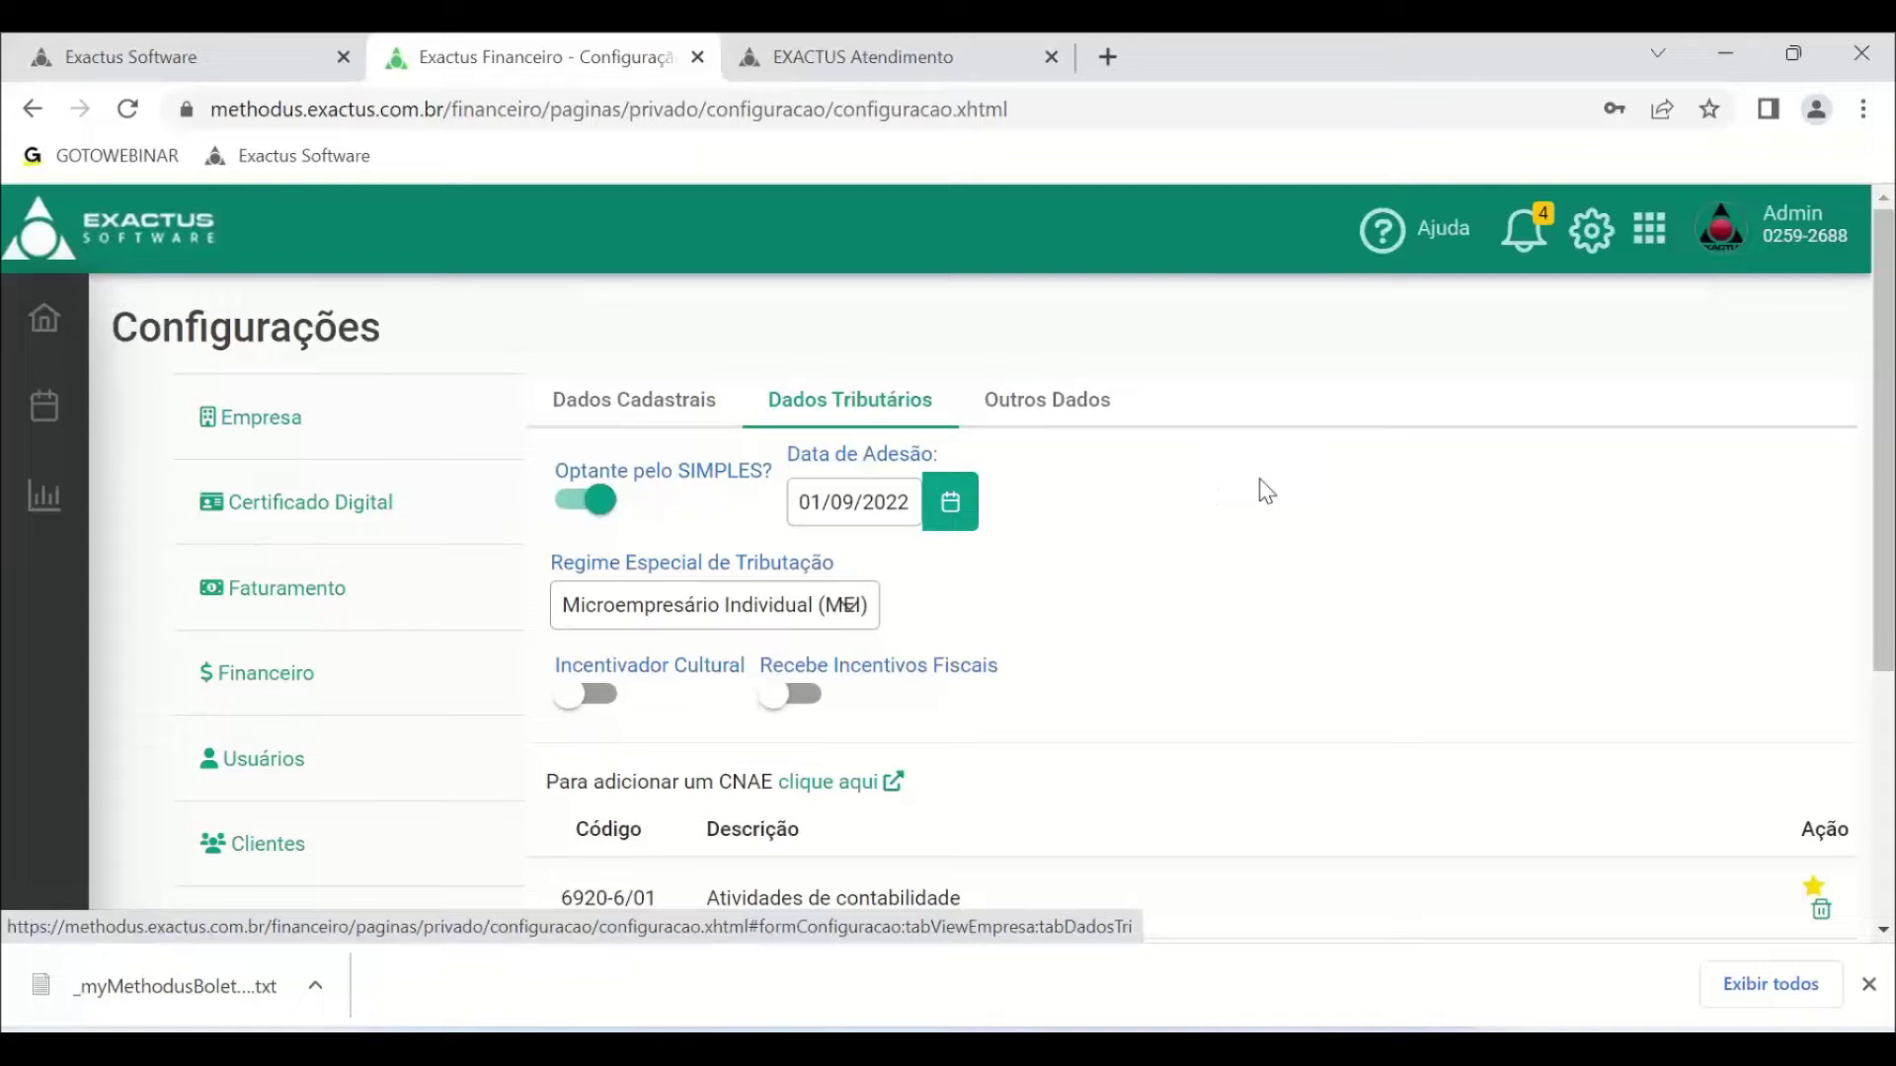
click(595, 503)
click(596, 508)
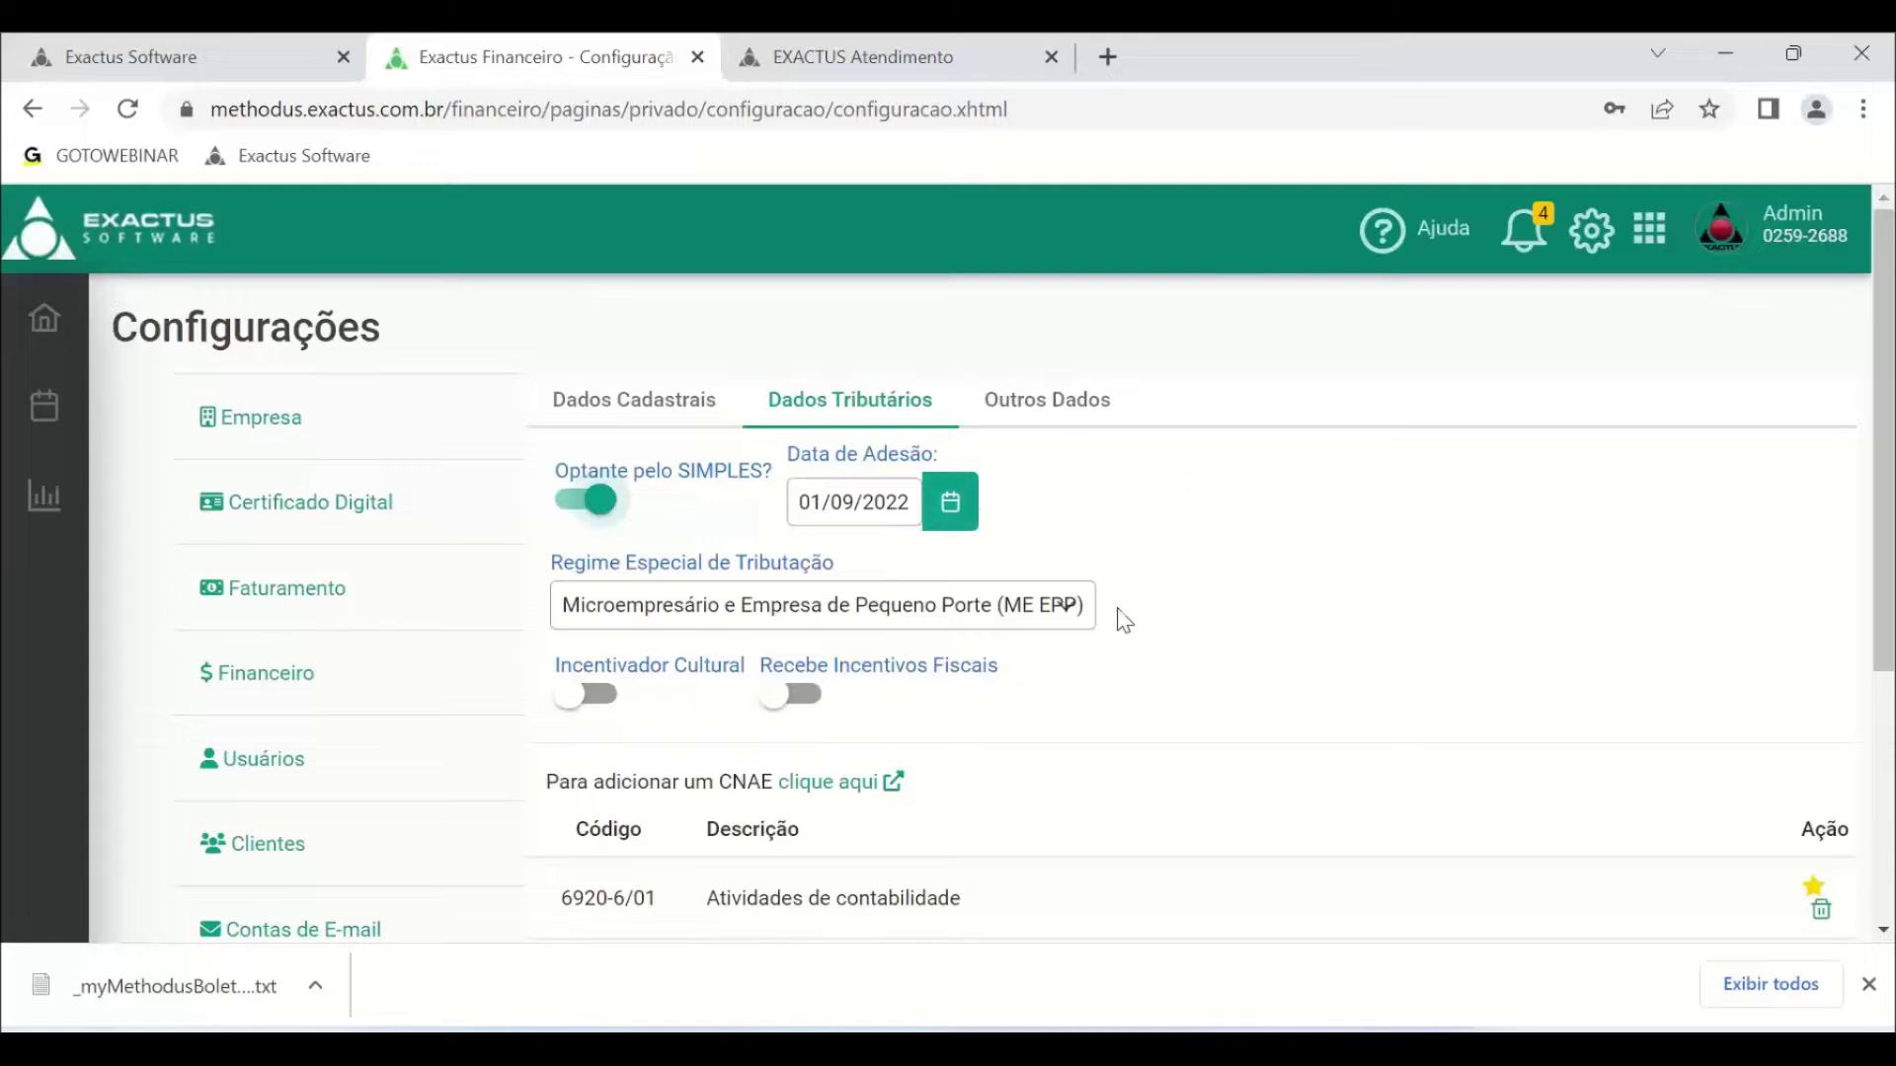
click(1077, 619)
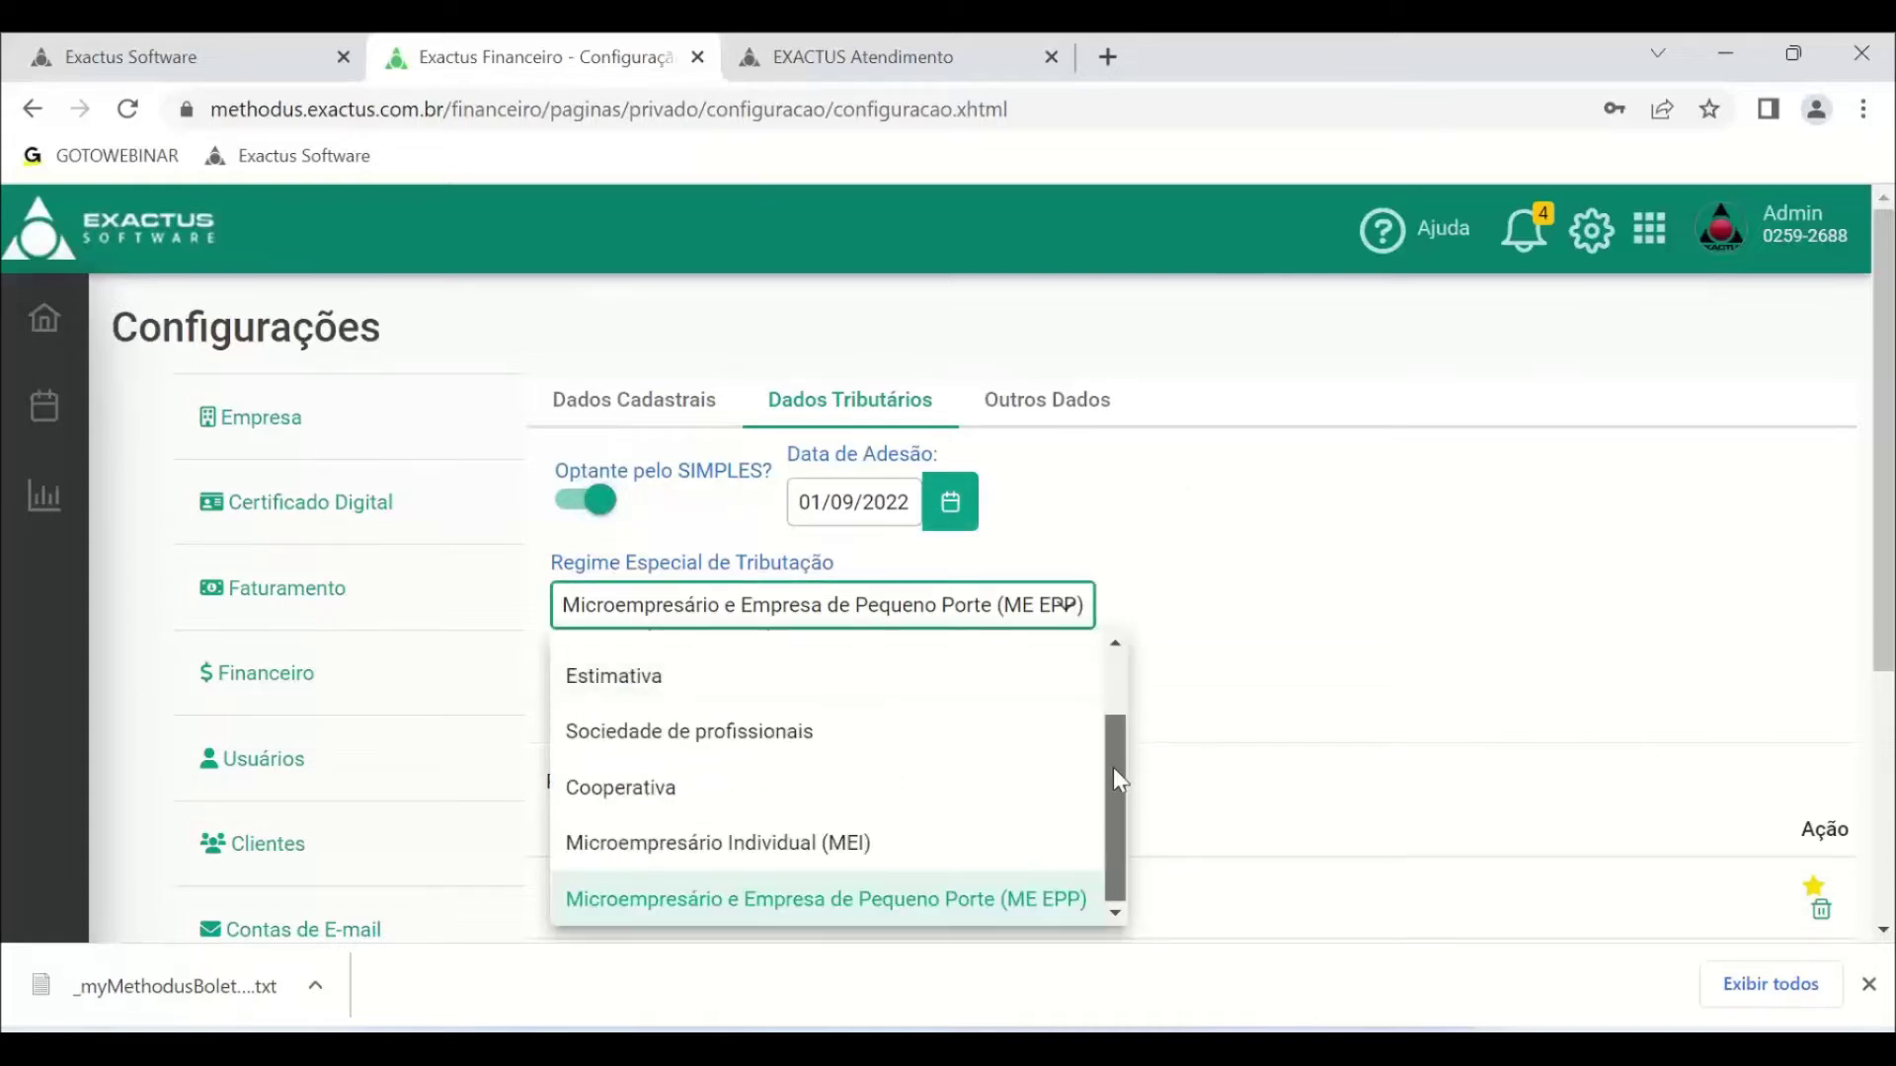
drag(1119, 760, 1128, 809)
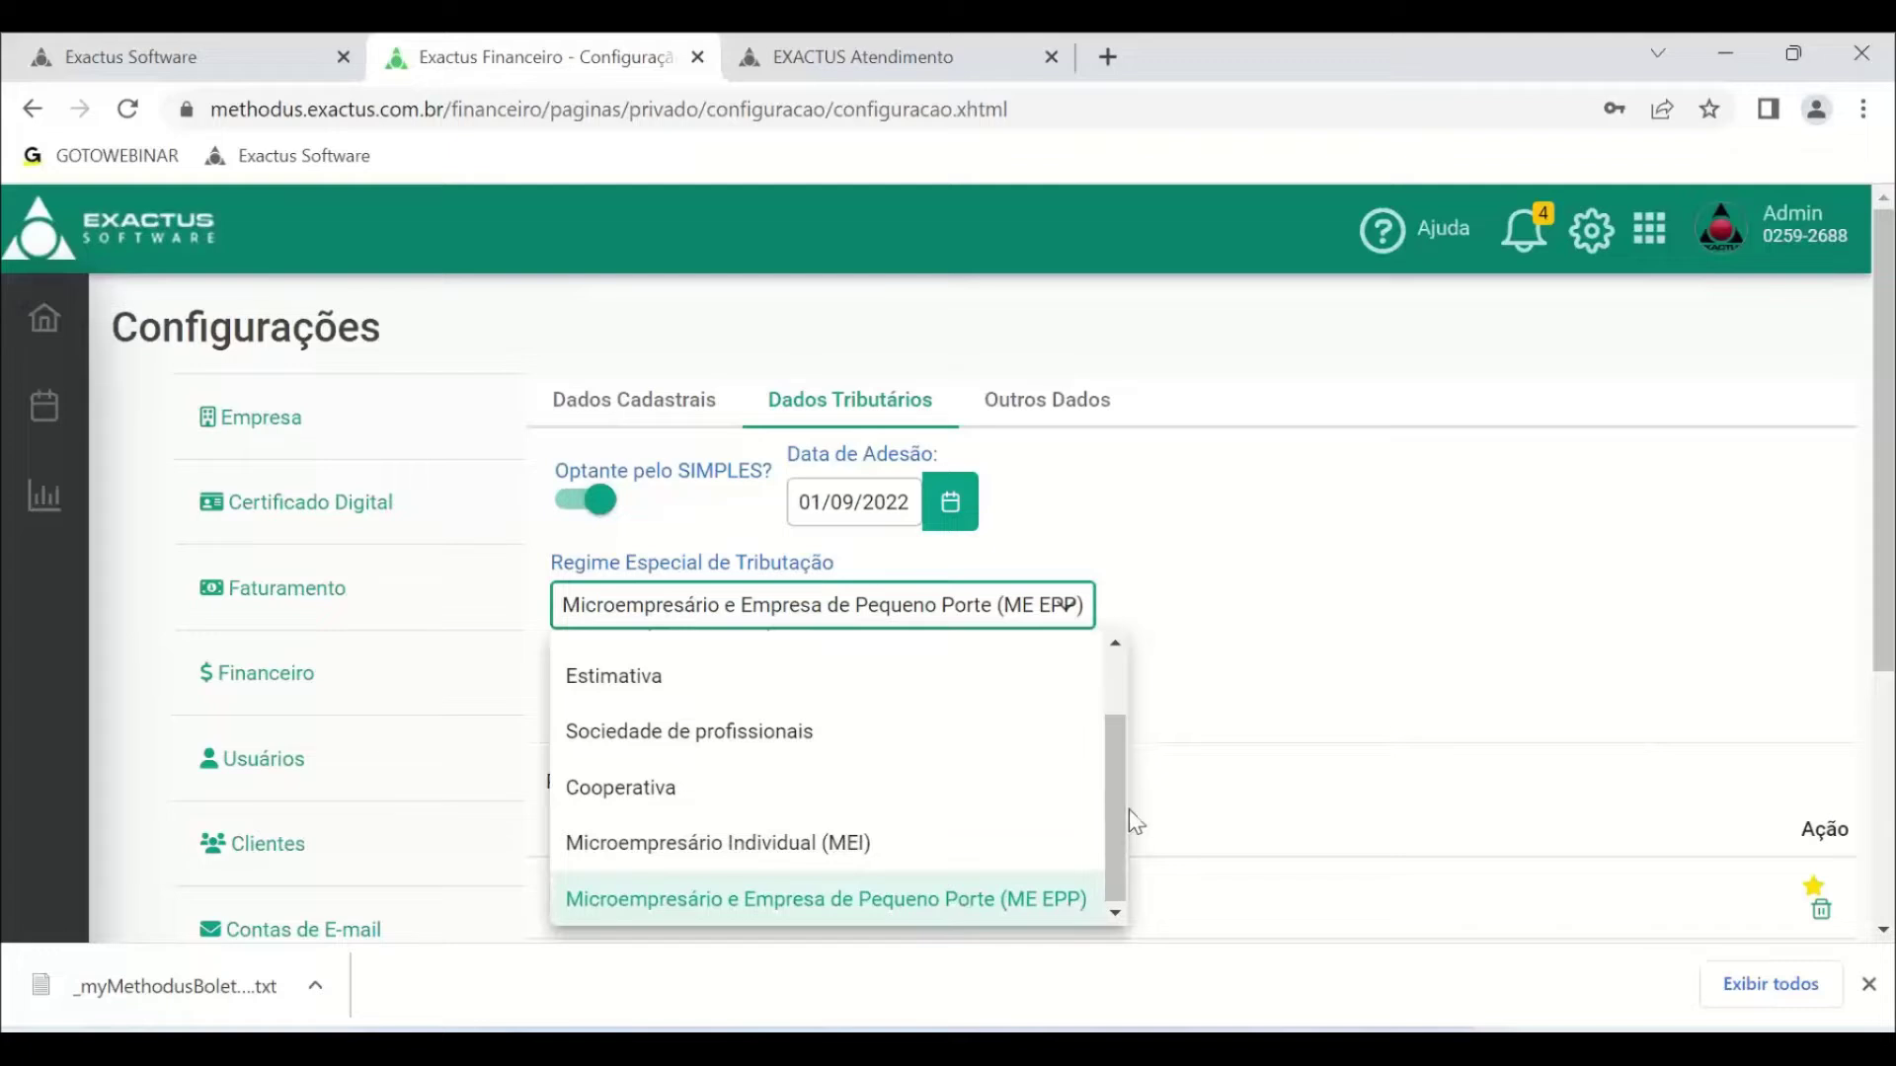
click(919, 899)
- Search the CNAE list for "consultoria" and add 6204-0/00, Consultoria em tecnologia da informação, to the company's activities
scroll(790, 741, down, 1)
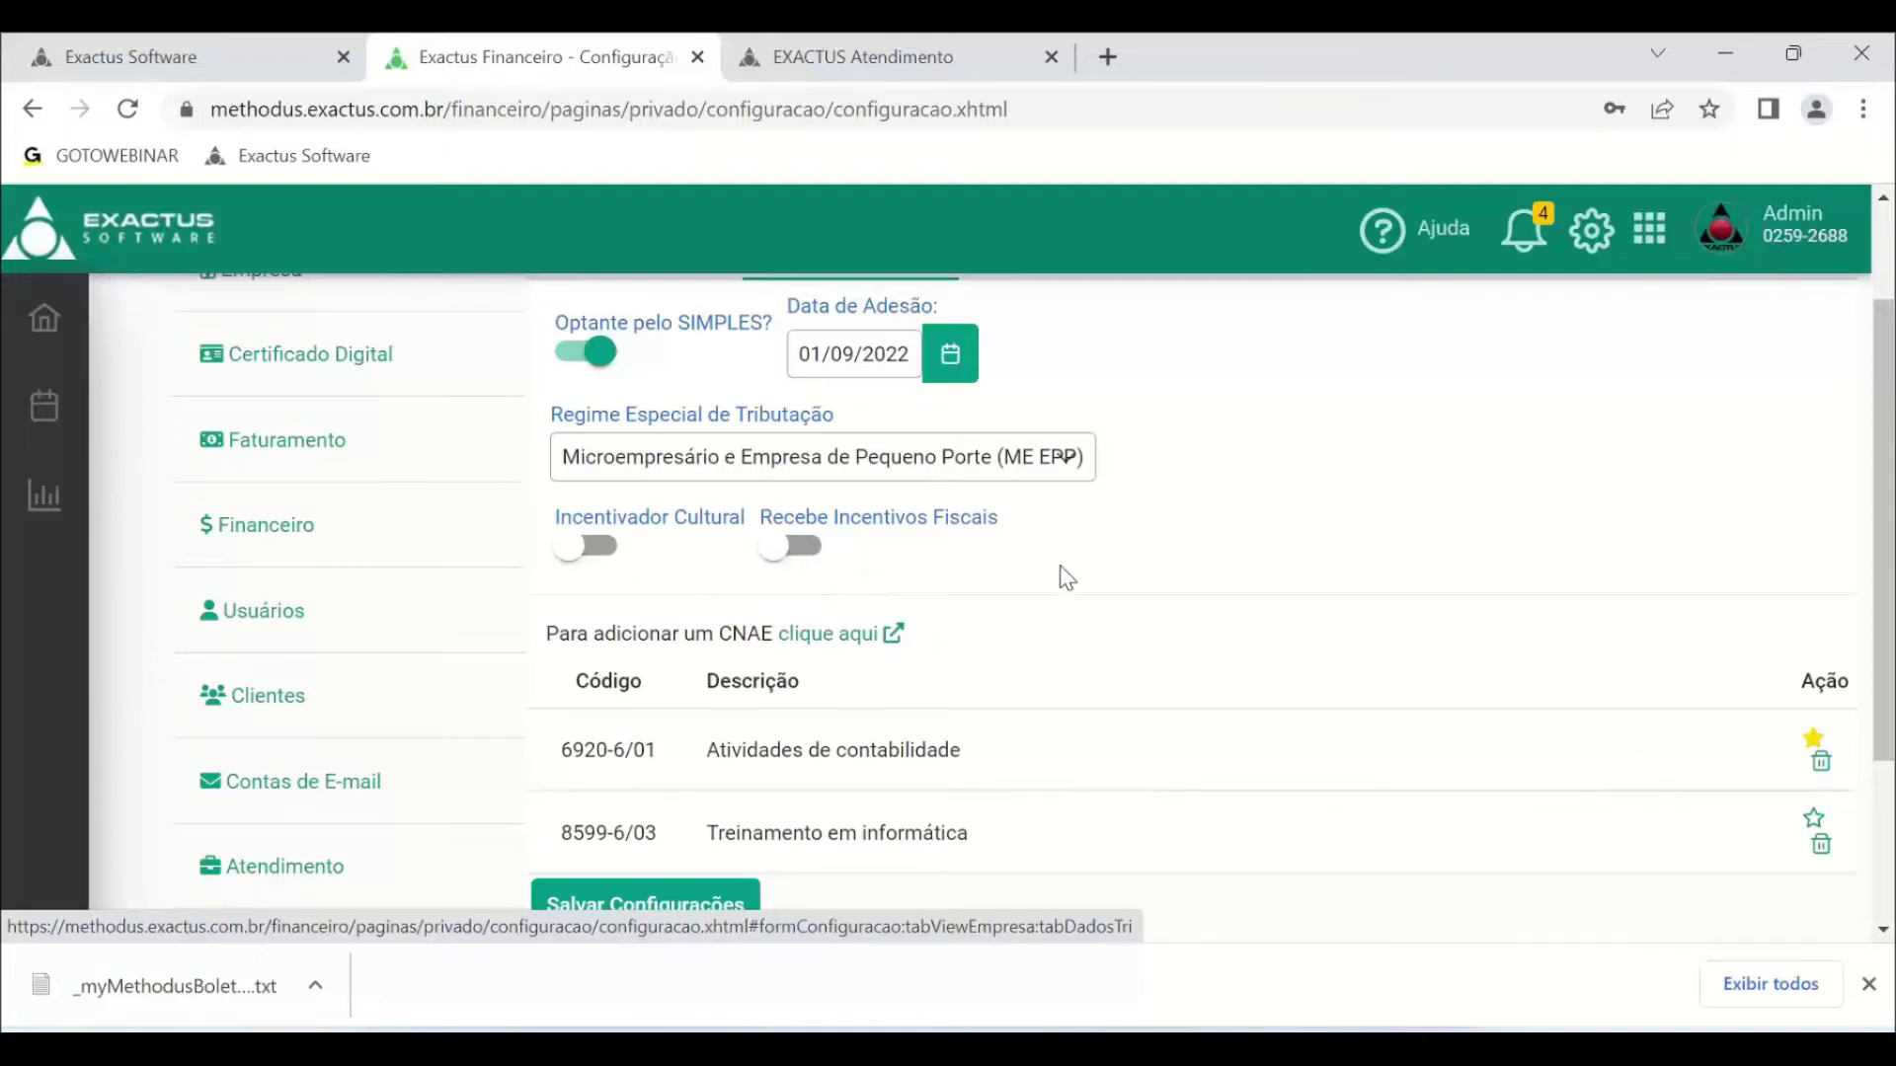
scroll(1108, 604, down, 3)
scroll(1113, 604, up, 2)
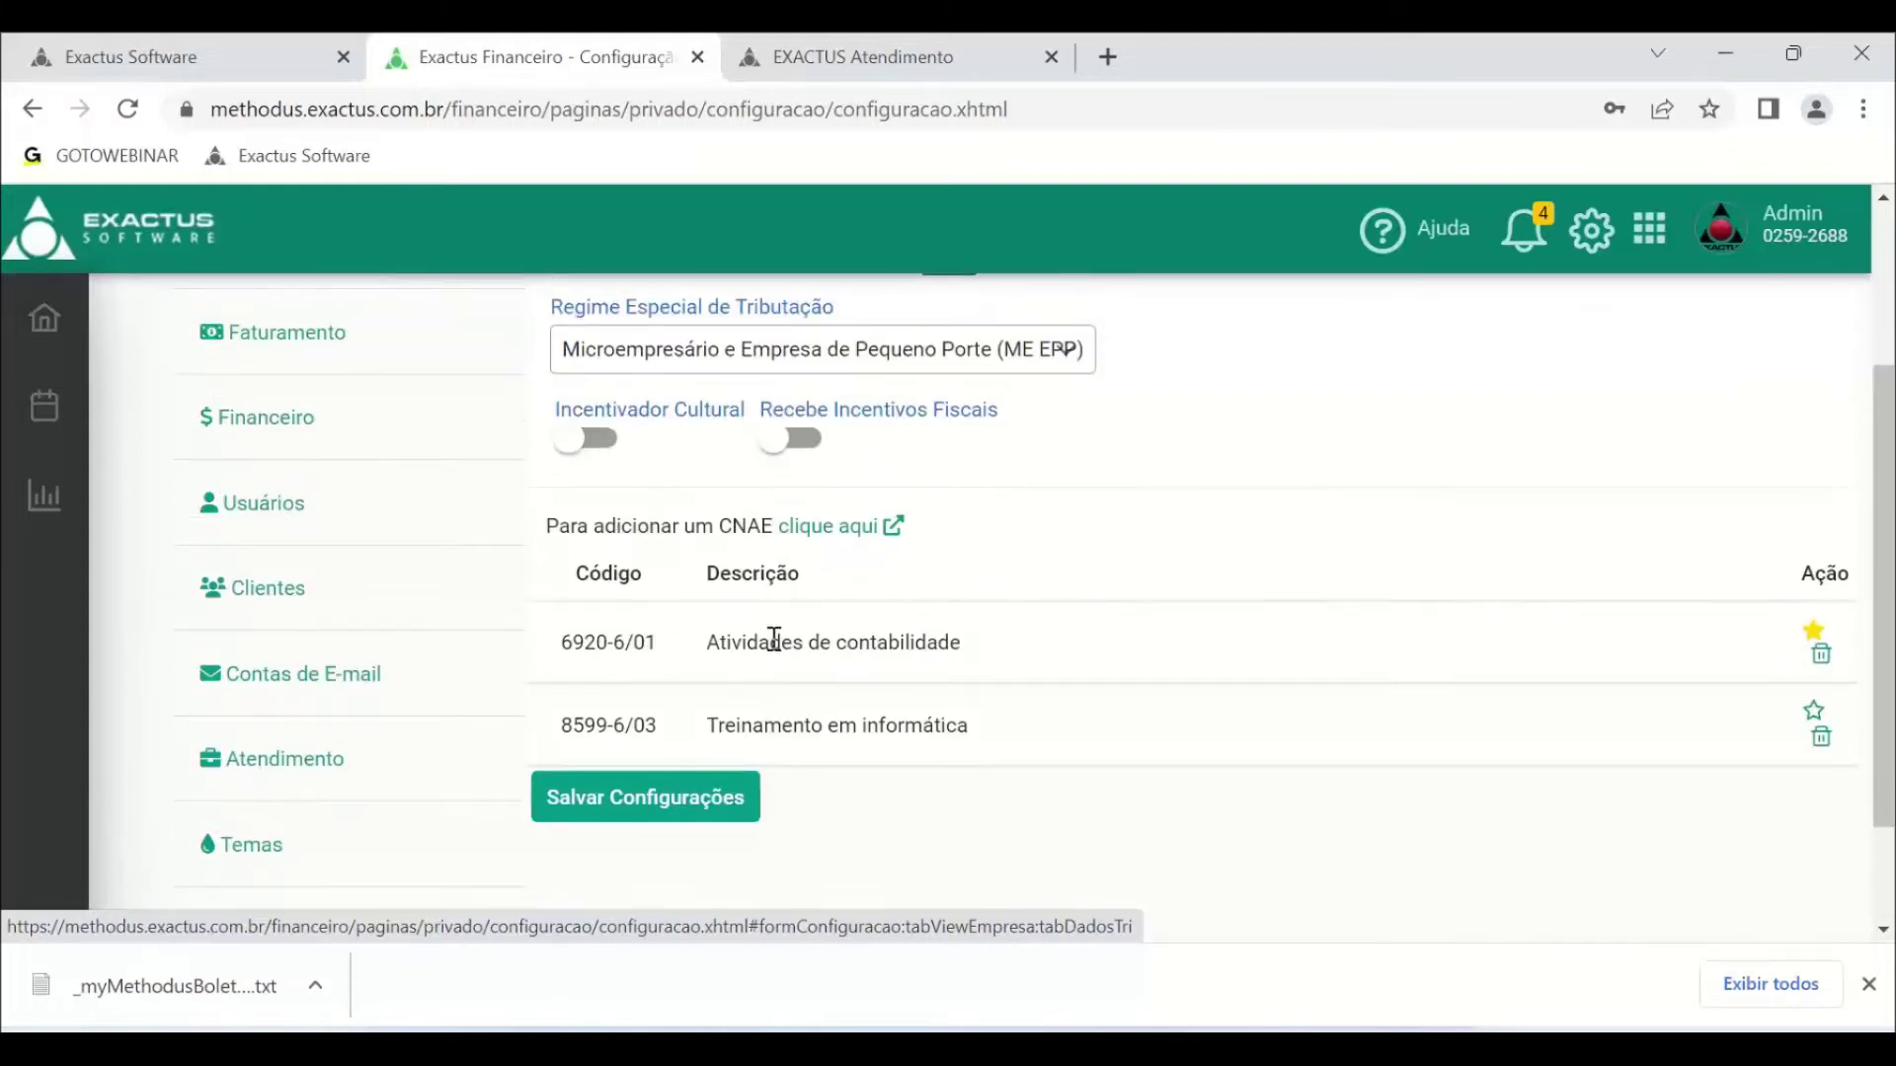
click(849, 527)
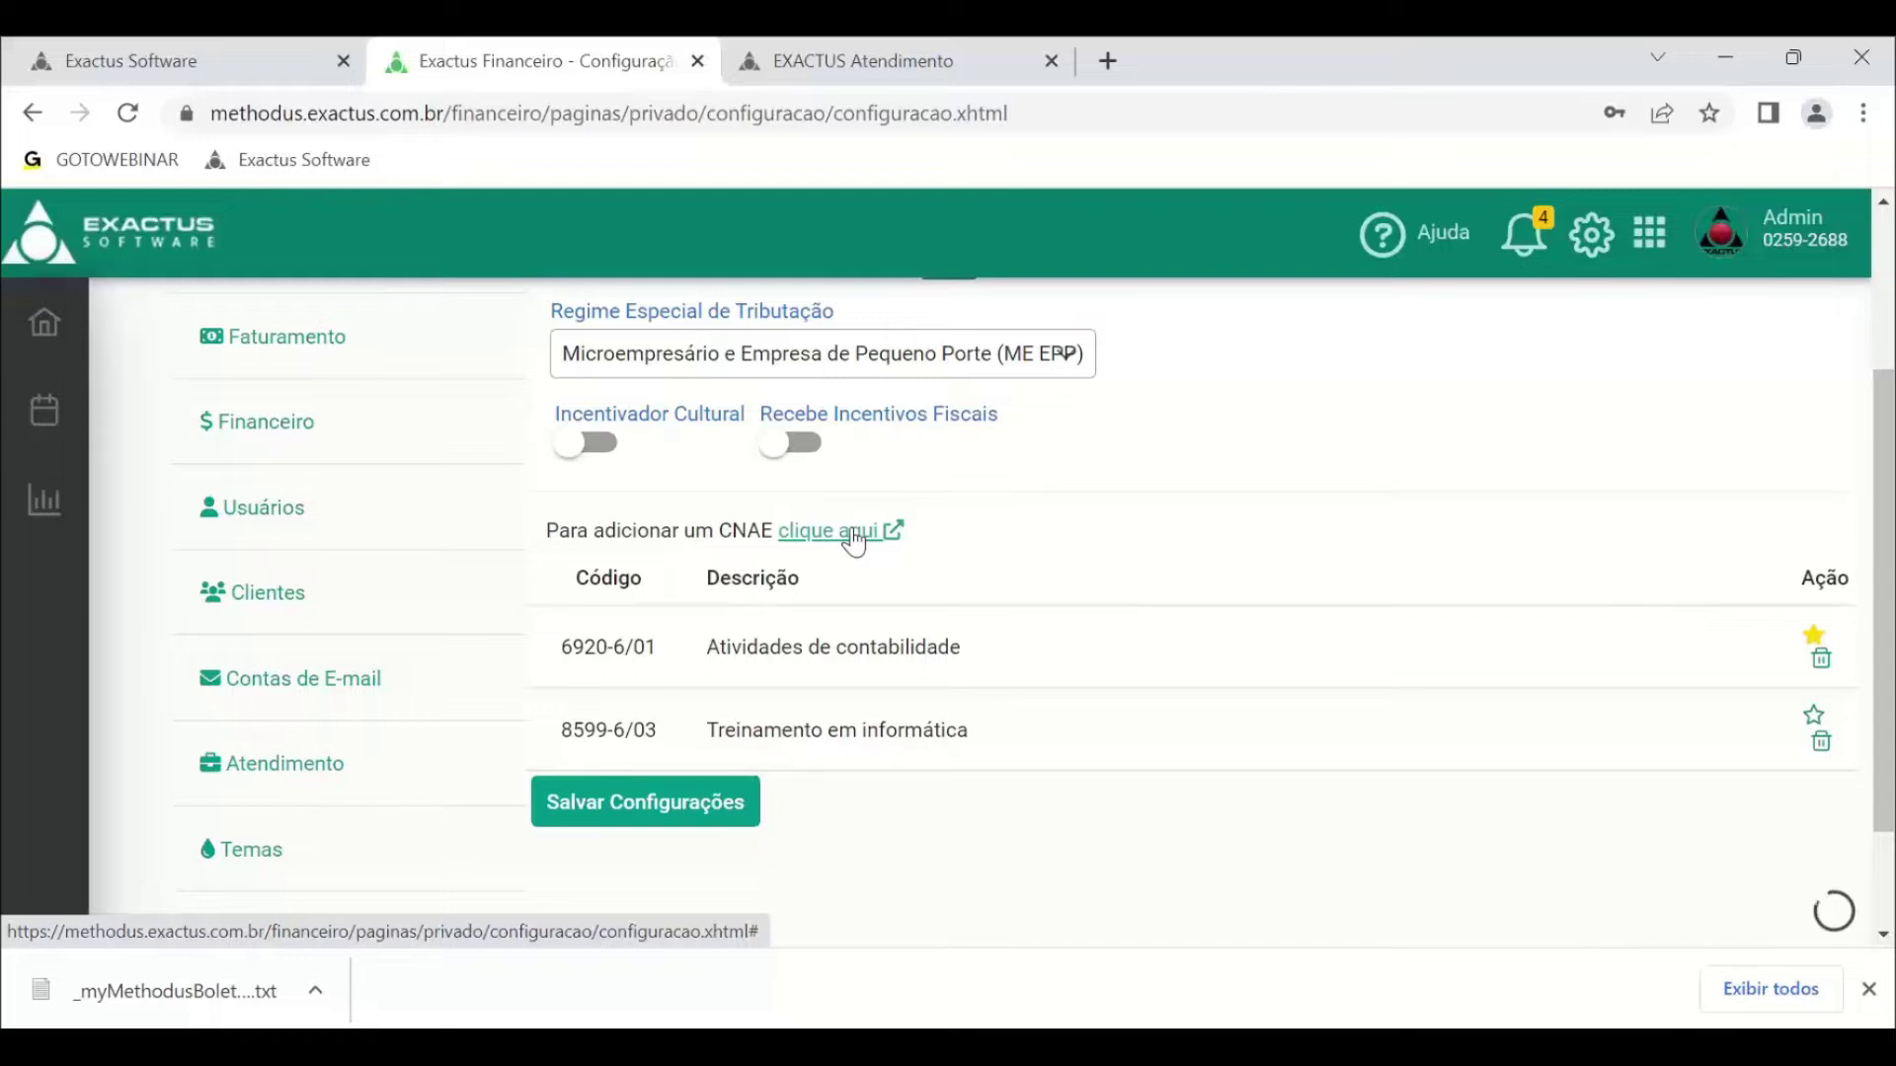
click(568, 367)
text(consult)
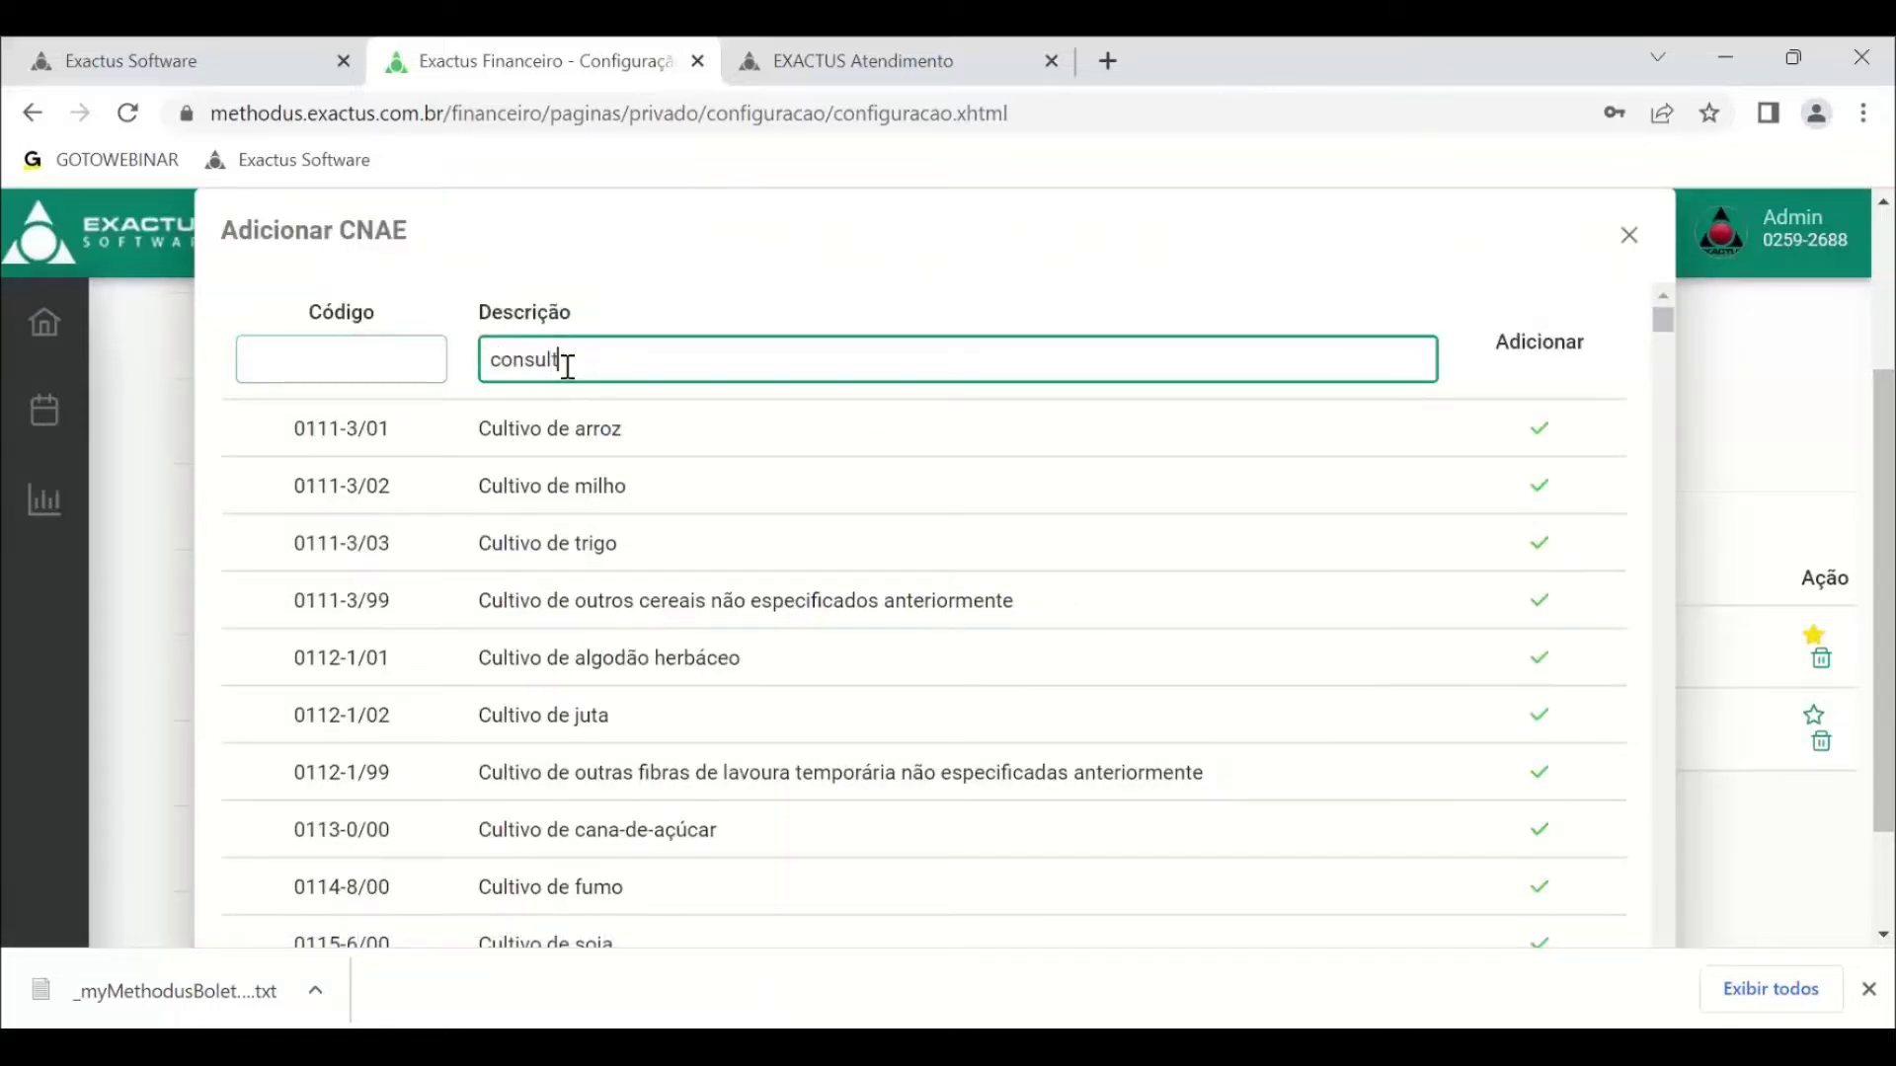
text(oria)
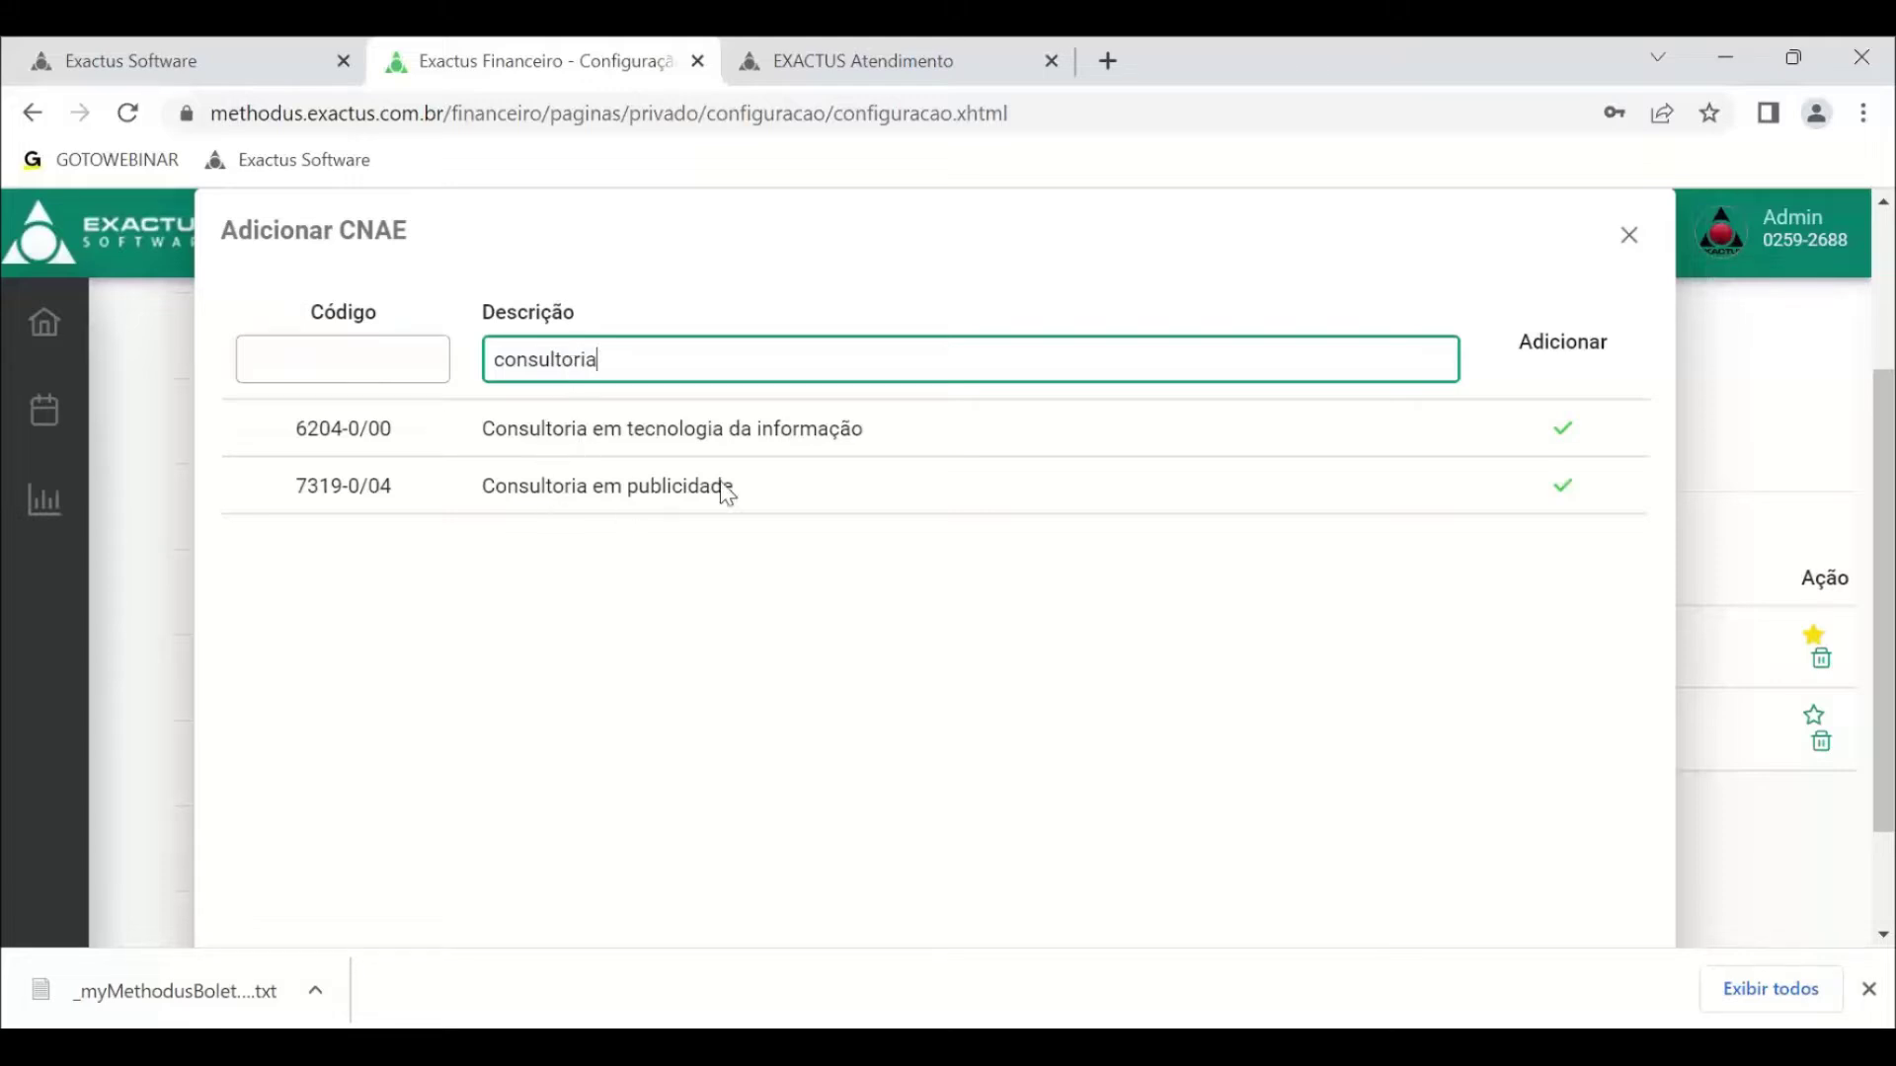
click(1566, 430)
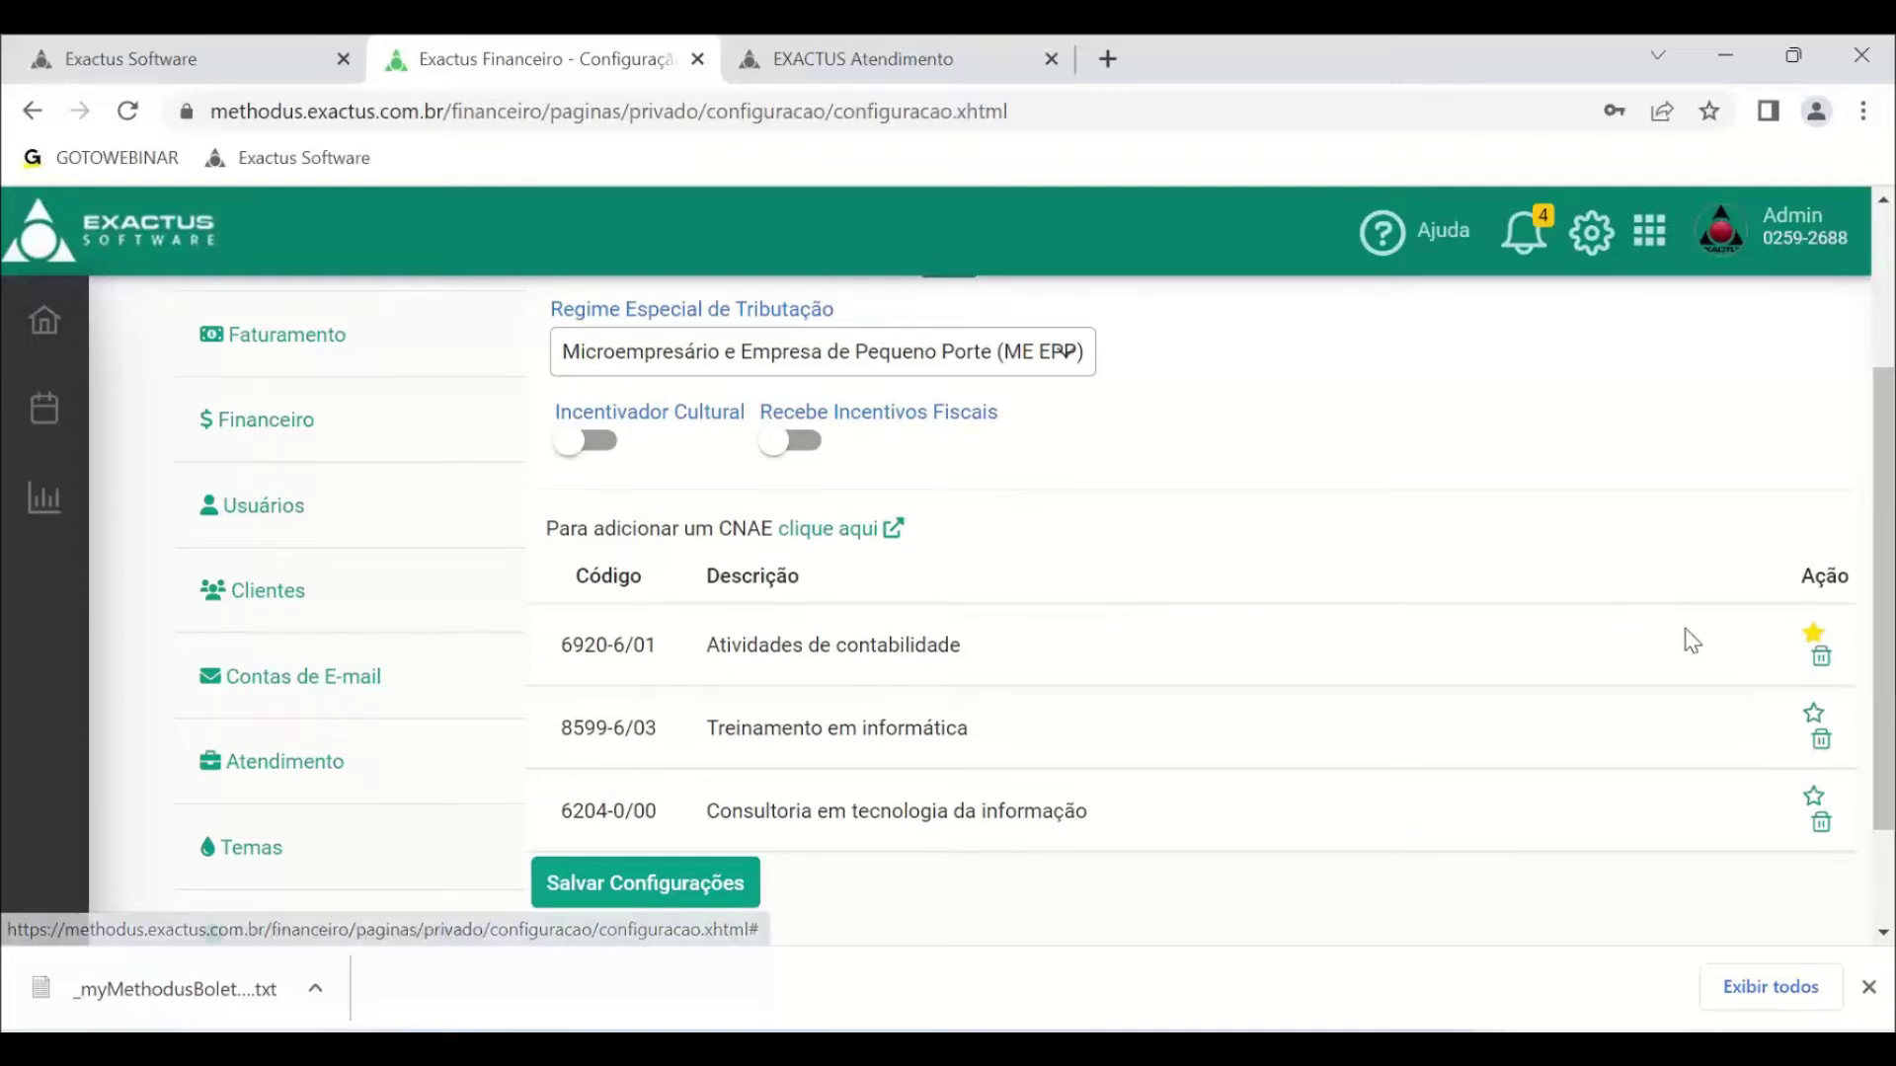
- Review the company's tax data and save the configuration
scroll(1687, 642, up, 3)
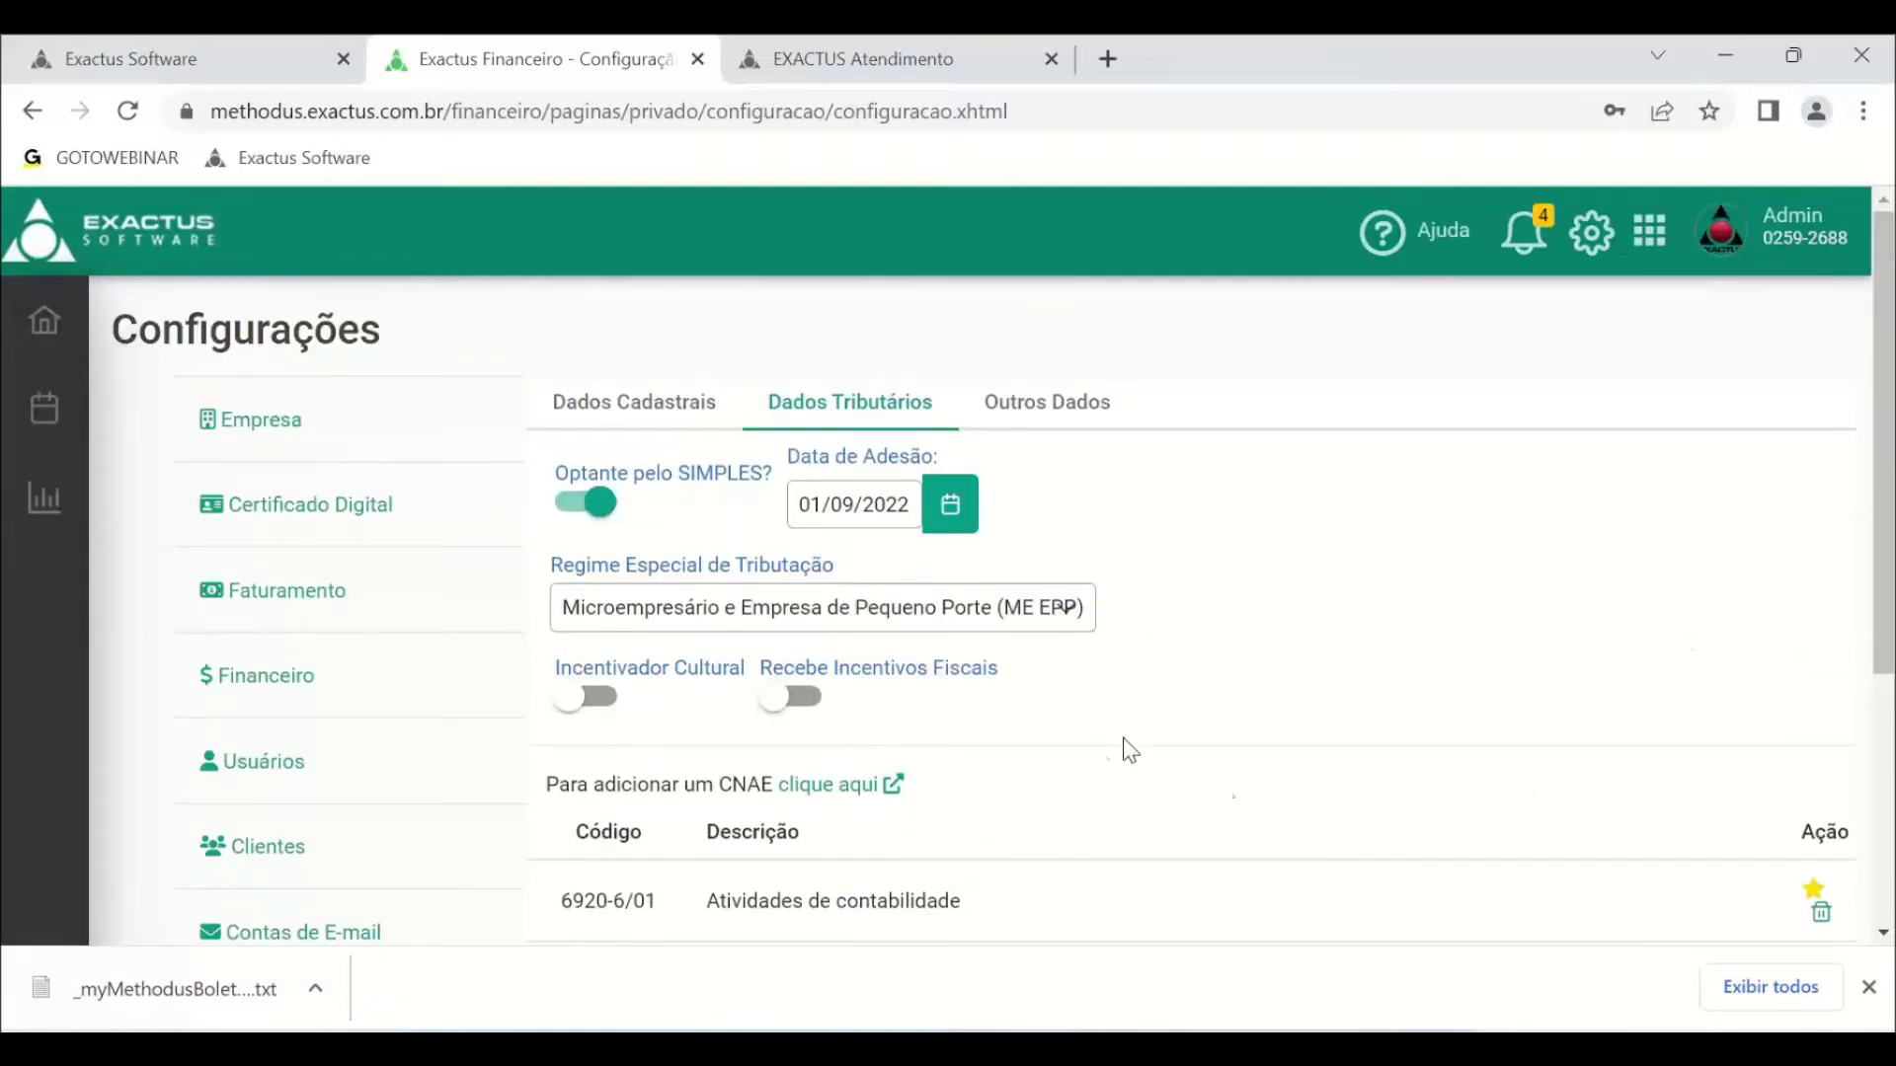
scroll(731, 820, down, 3)
click(643, 842)
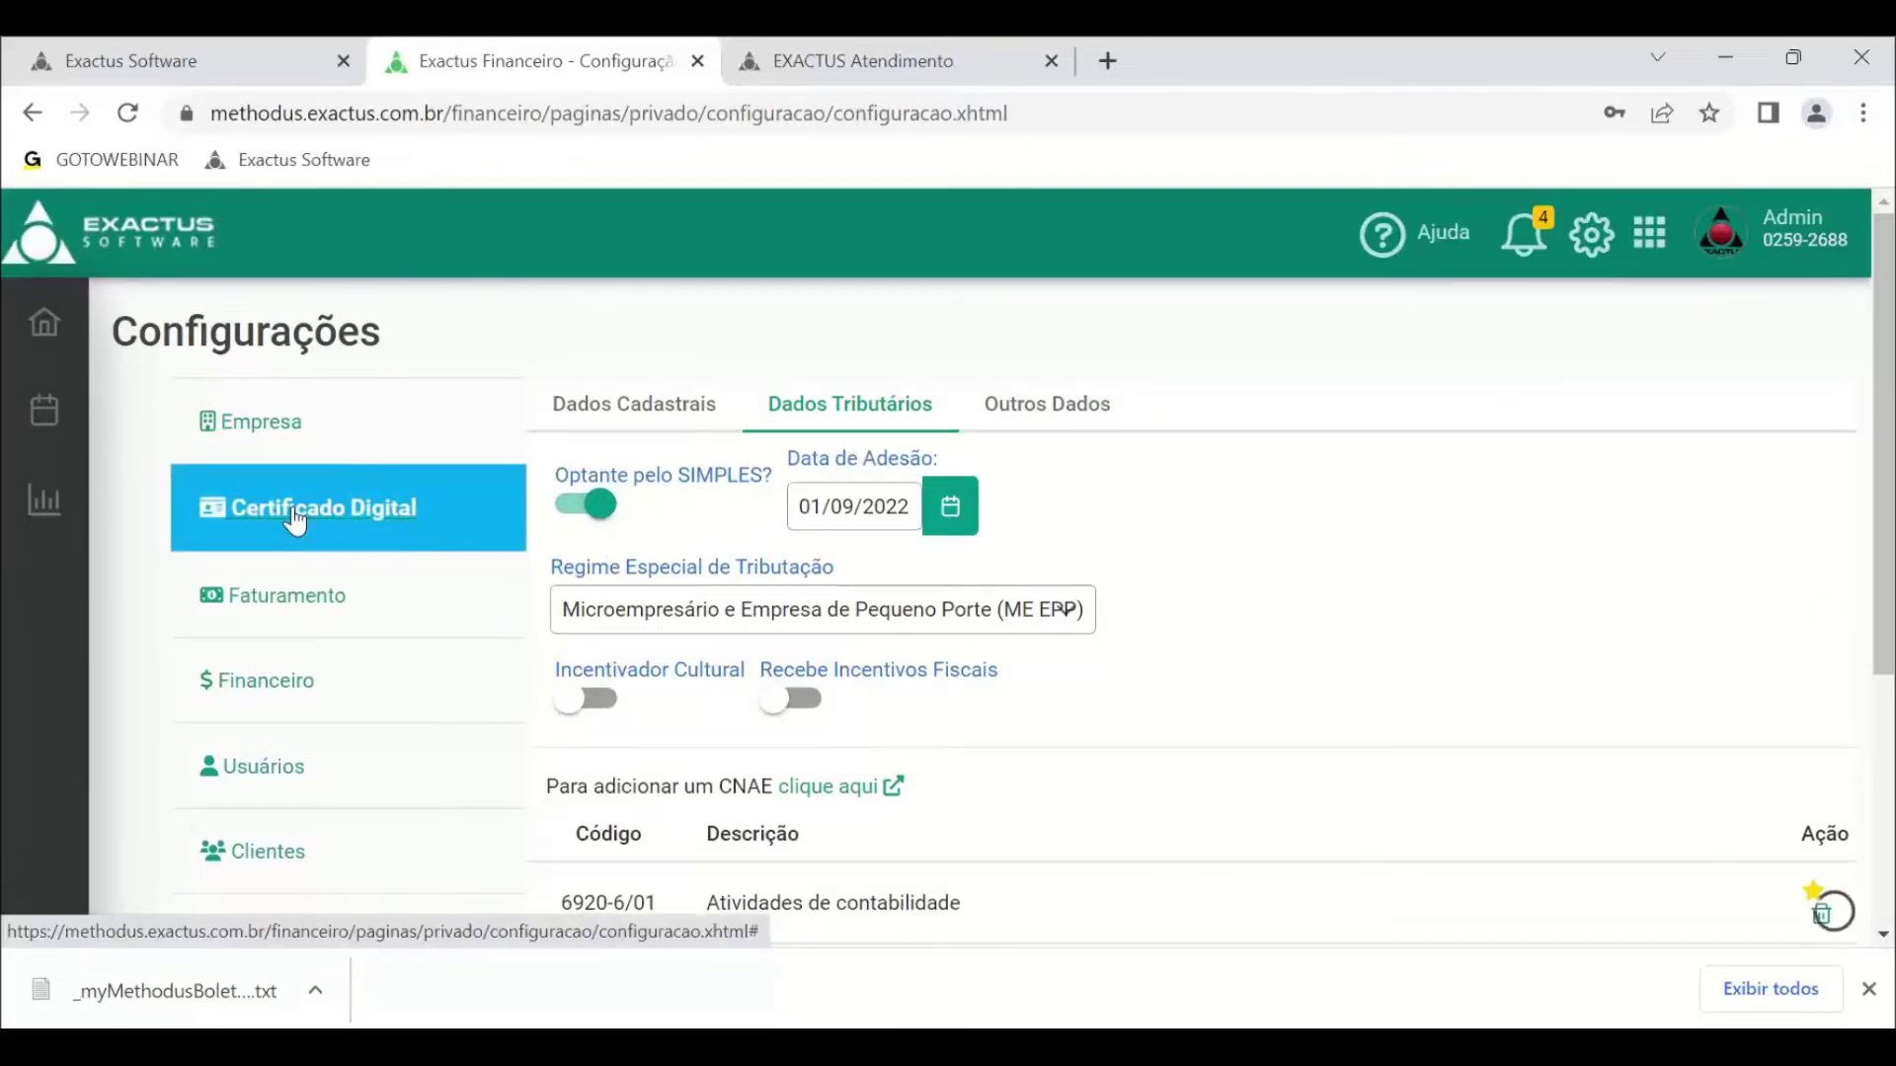
- Examine the digital certificate settings for Autenticação Login/Senha and for Certificado A1, leaving Certificado A1 selected
click(295, 514)
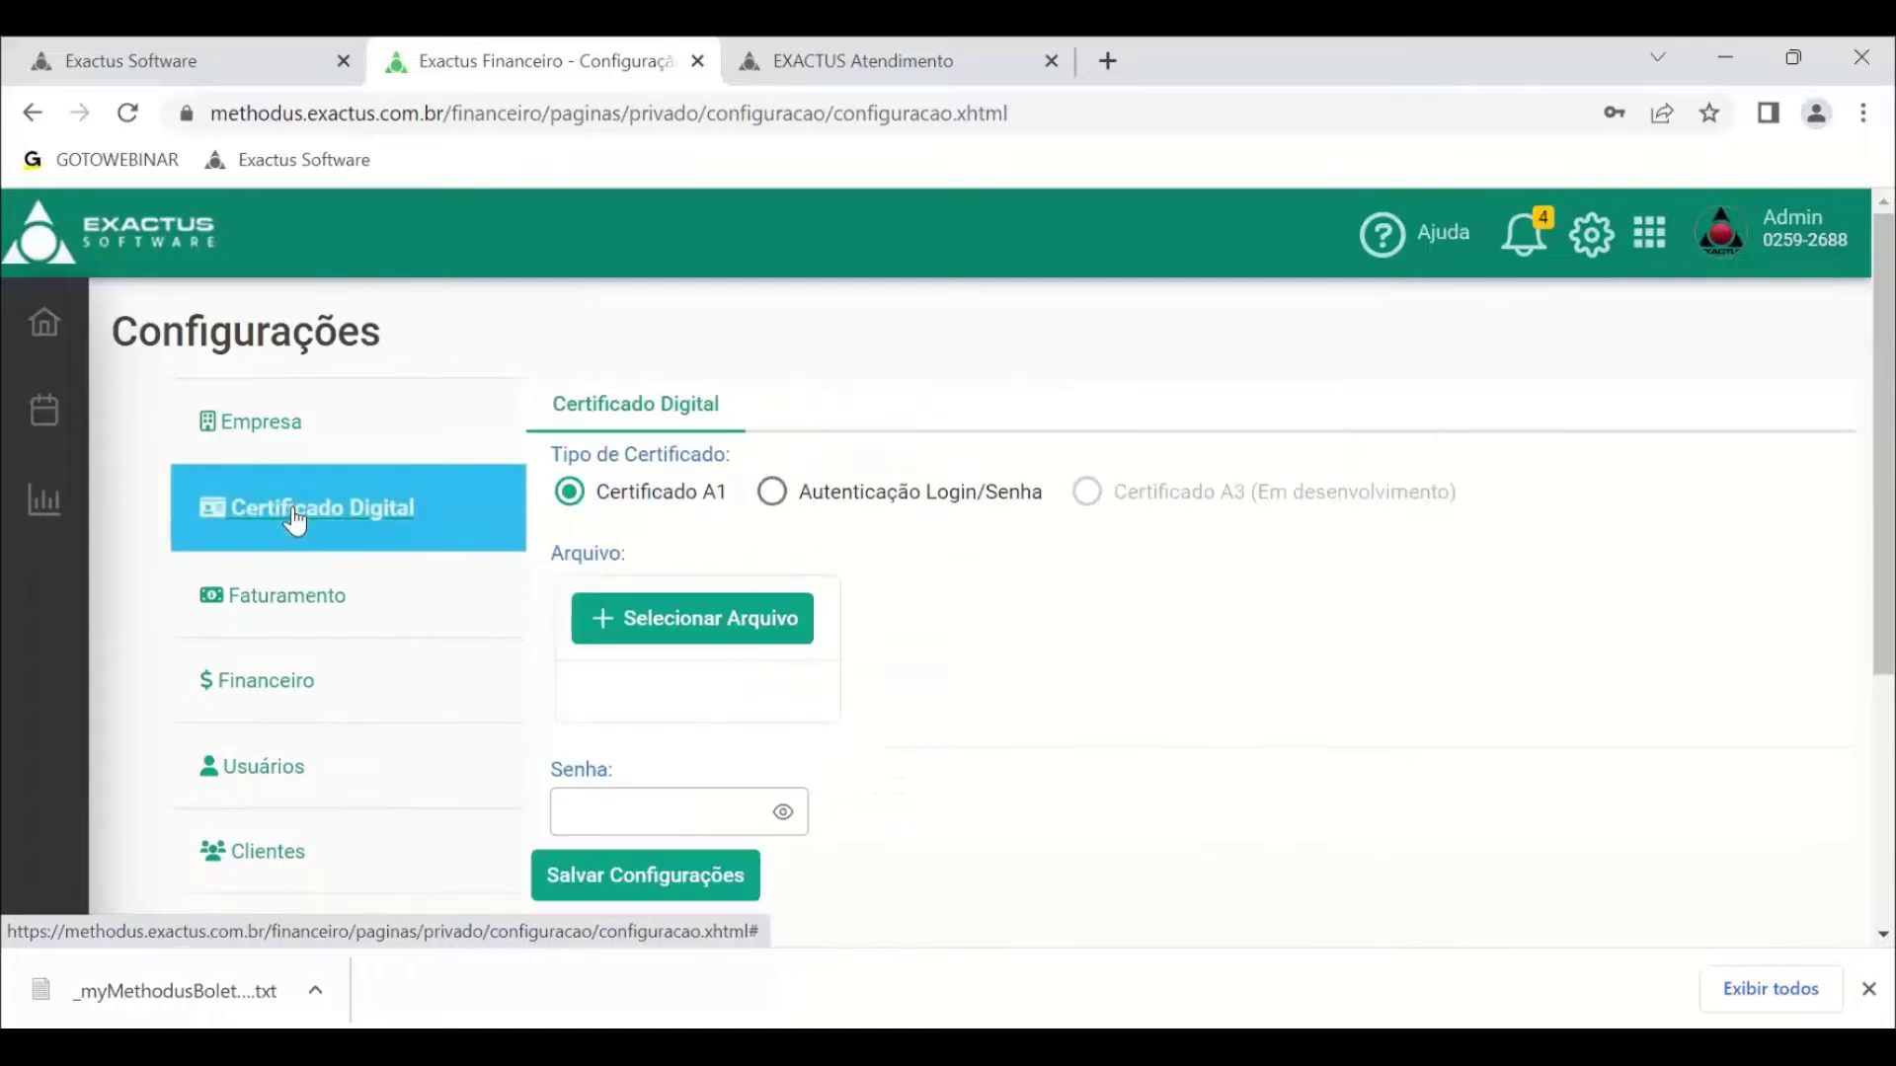
click(774, 494)
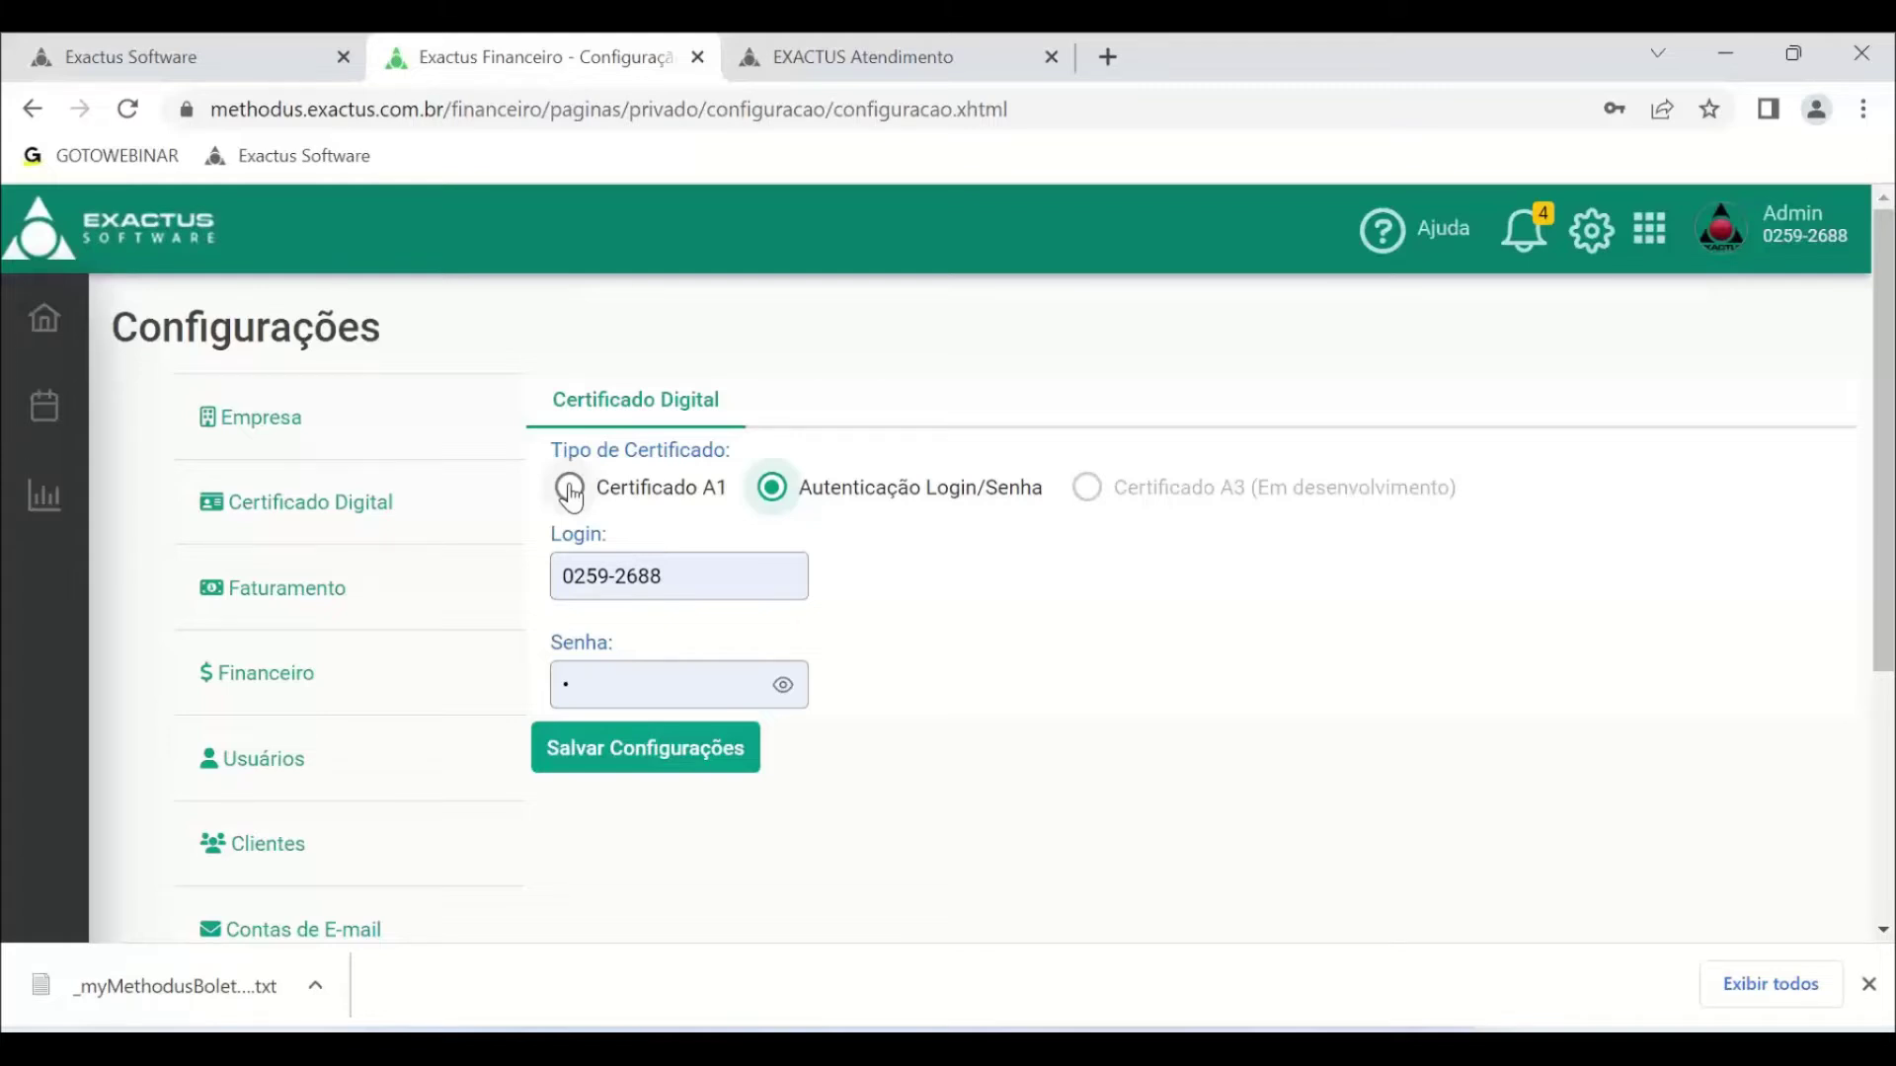
click(665, 491)
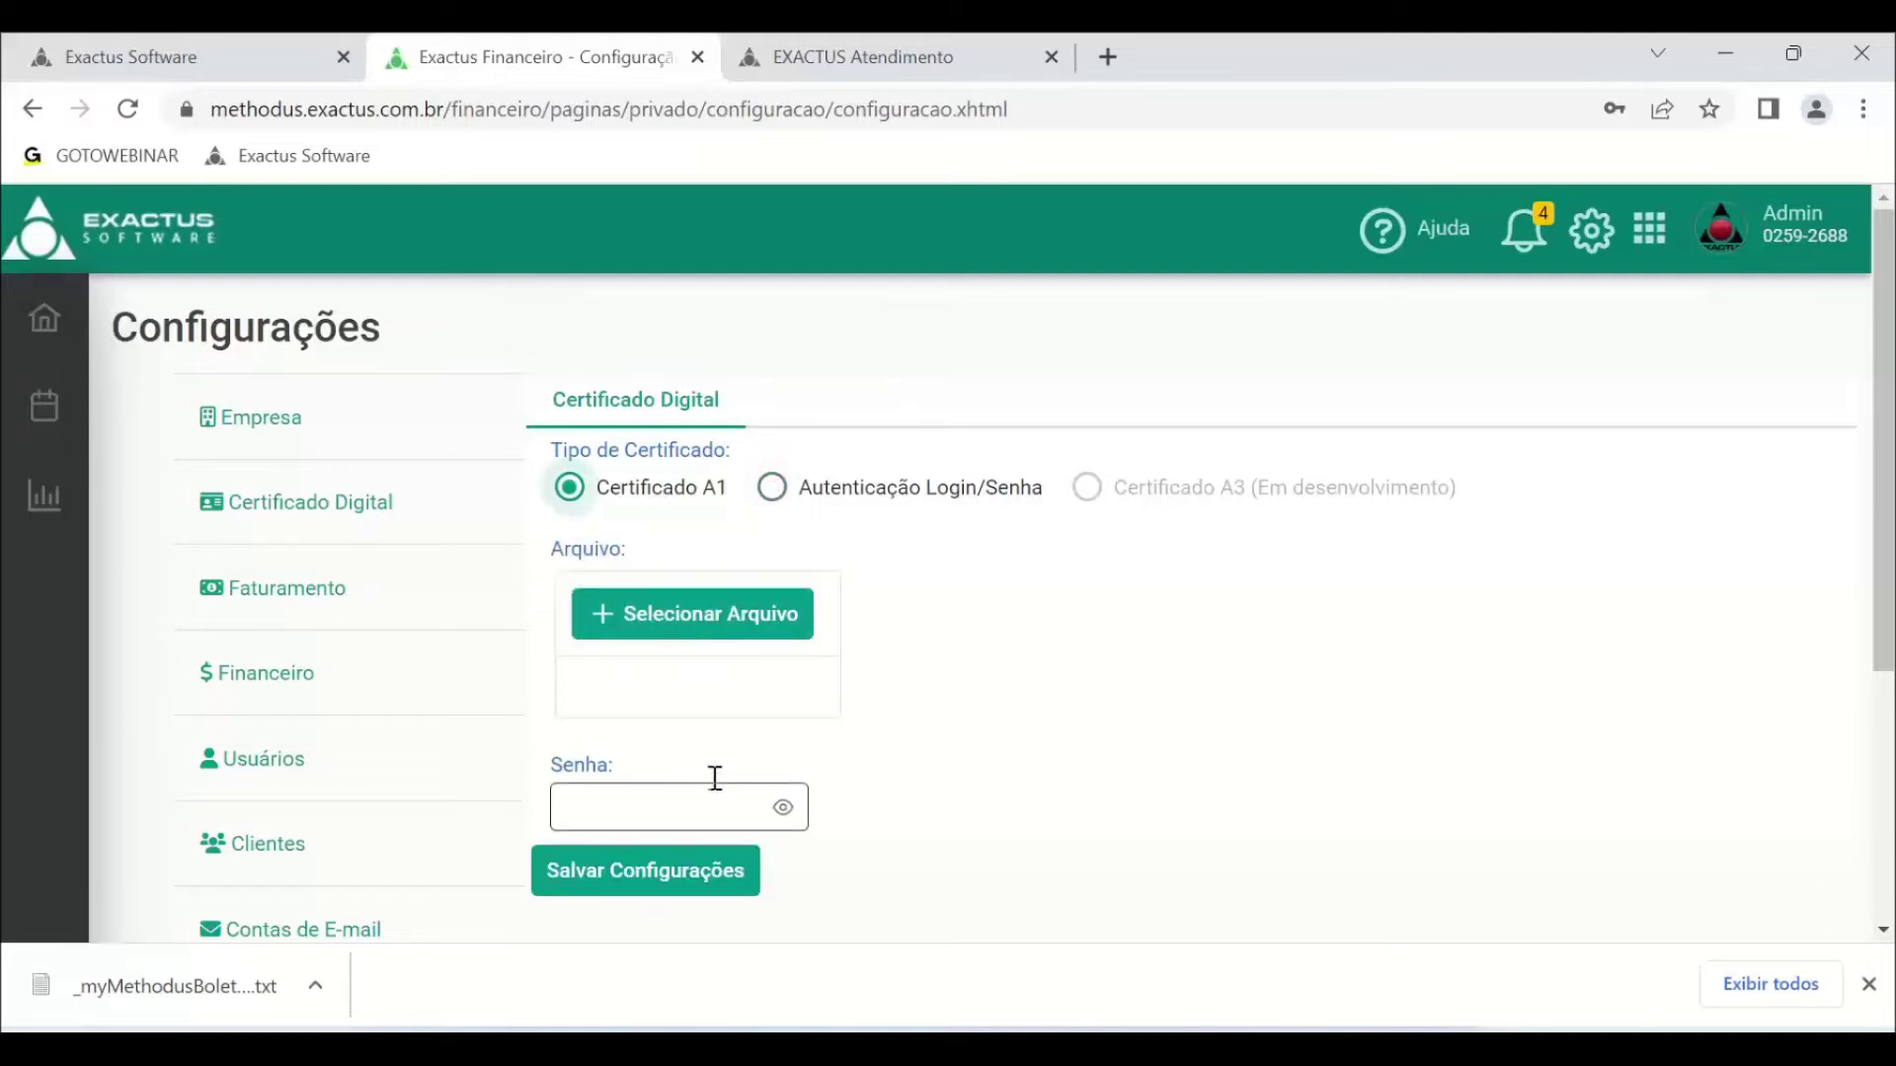
- In the service invoice settings under Faturamento, set Próximo Número to 90, and dismiss the browser's downloads bar
click(247, 607)
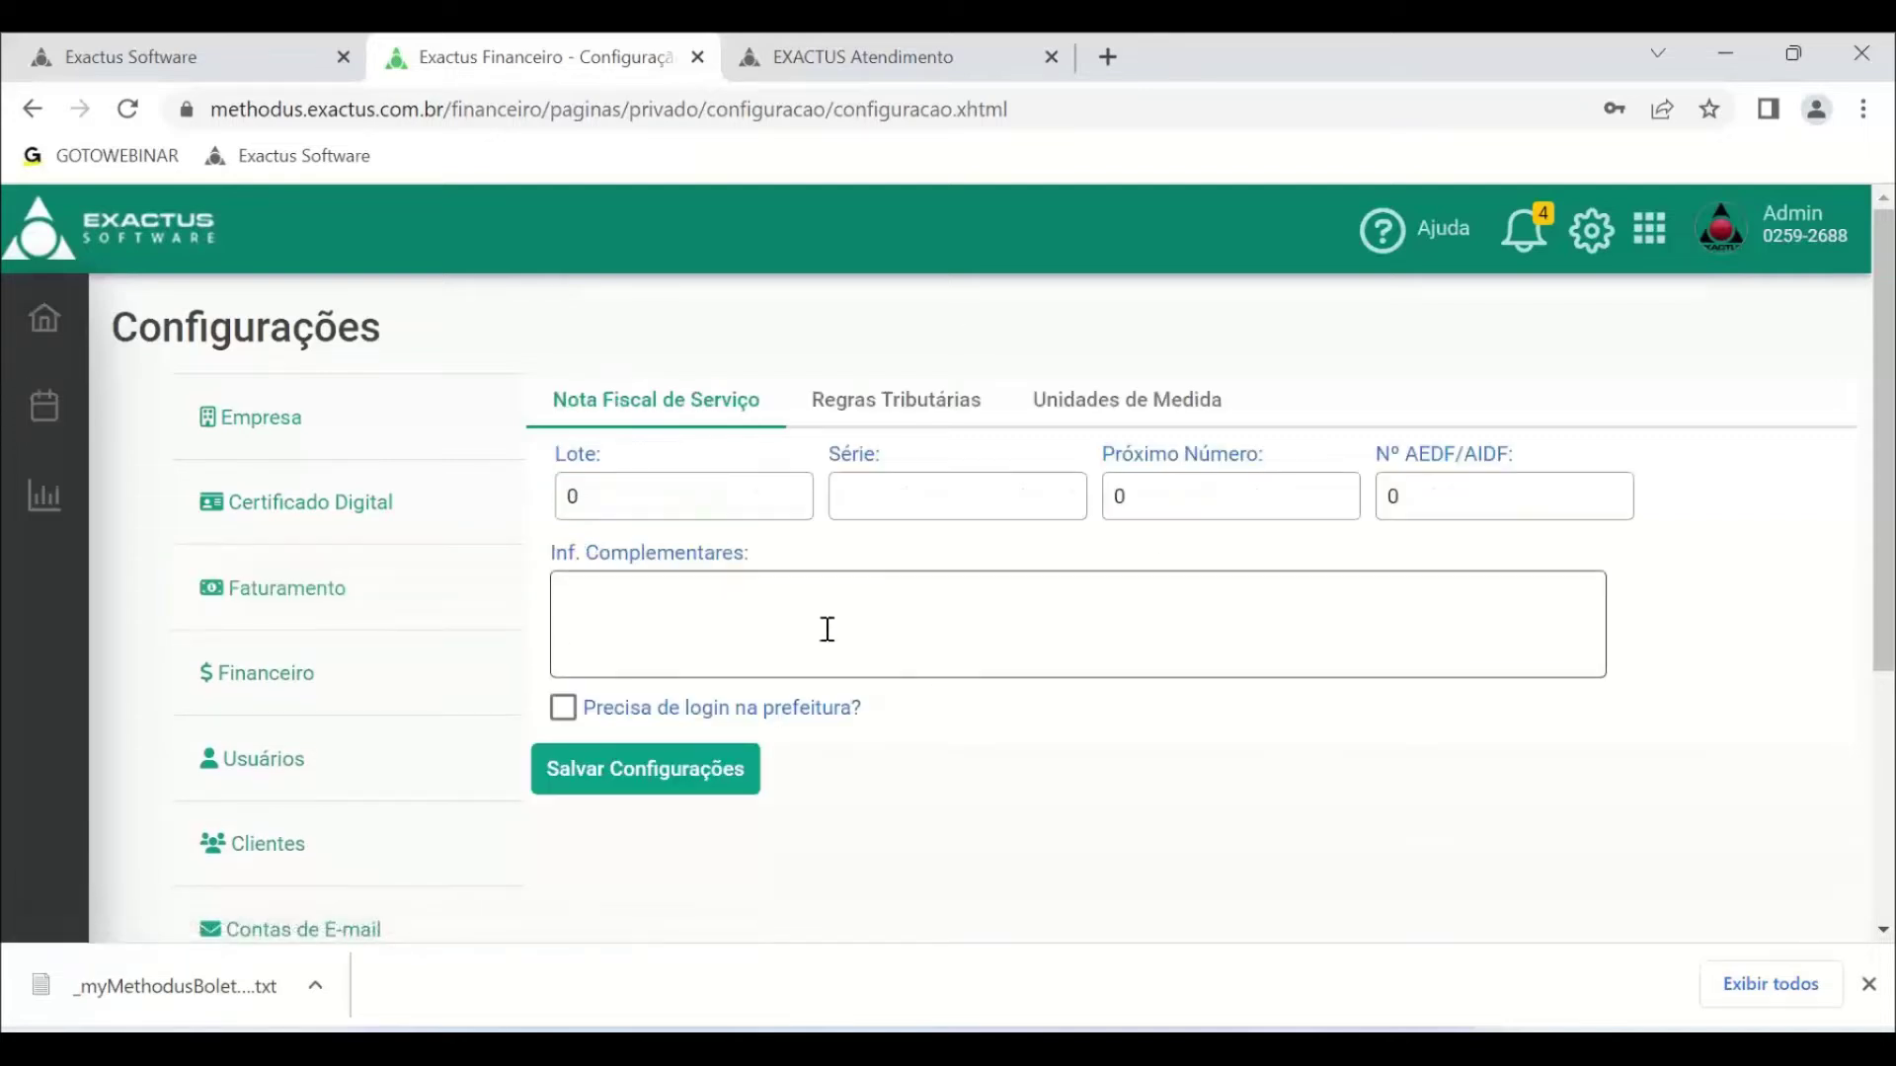
double_click(662, 491)
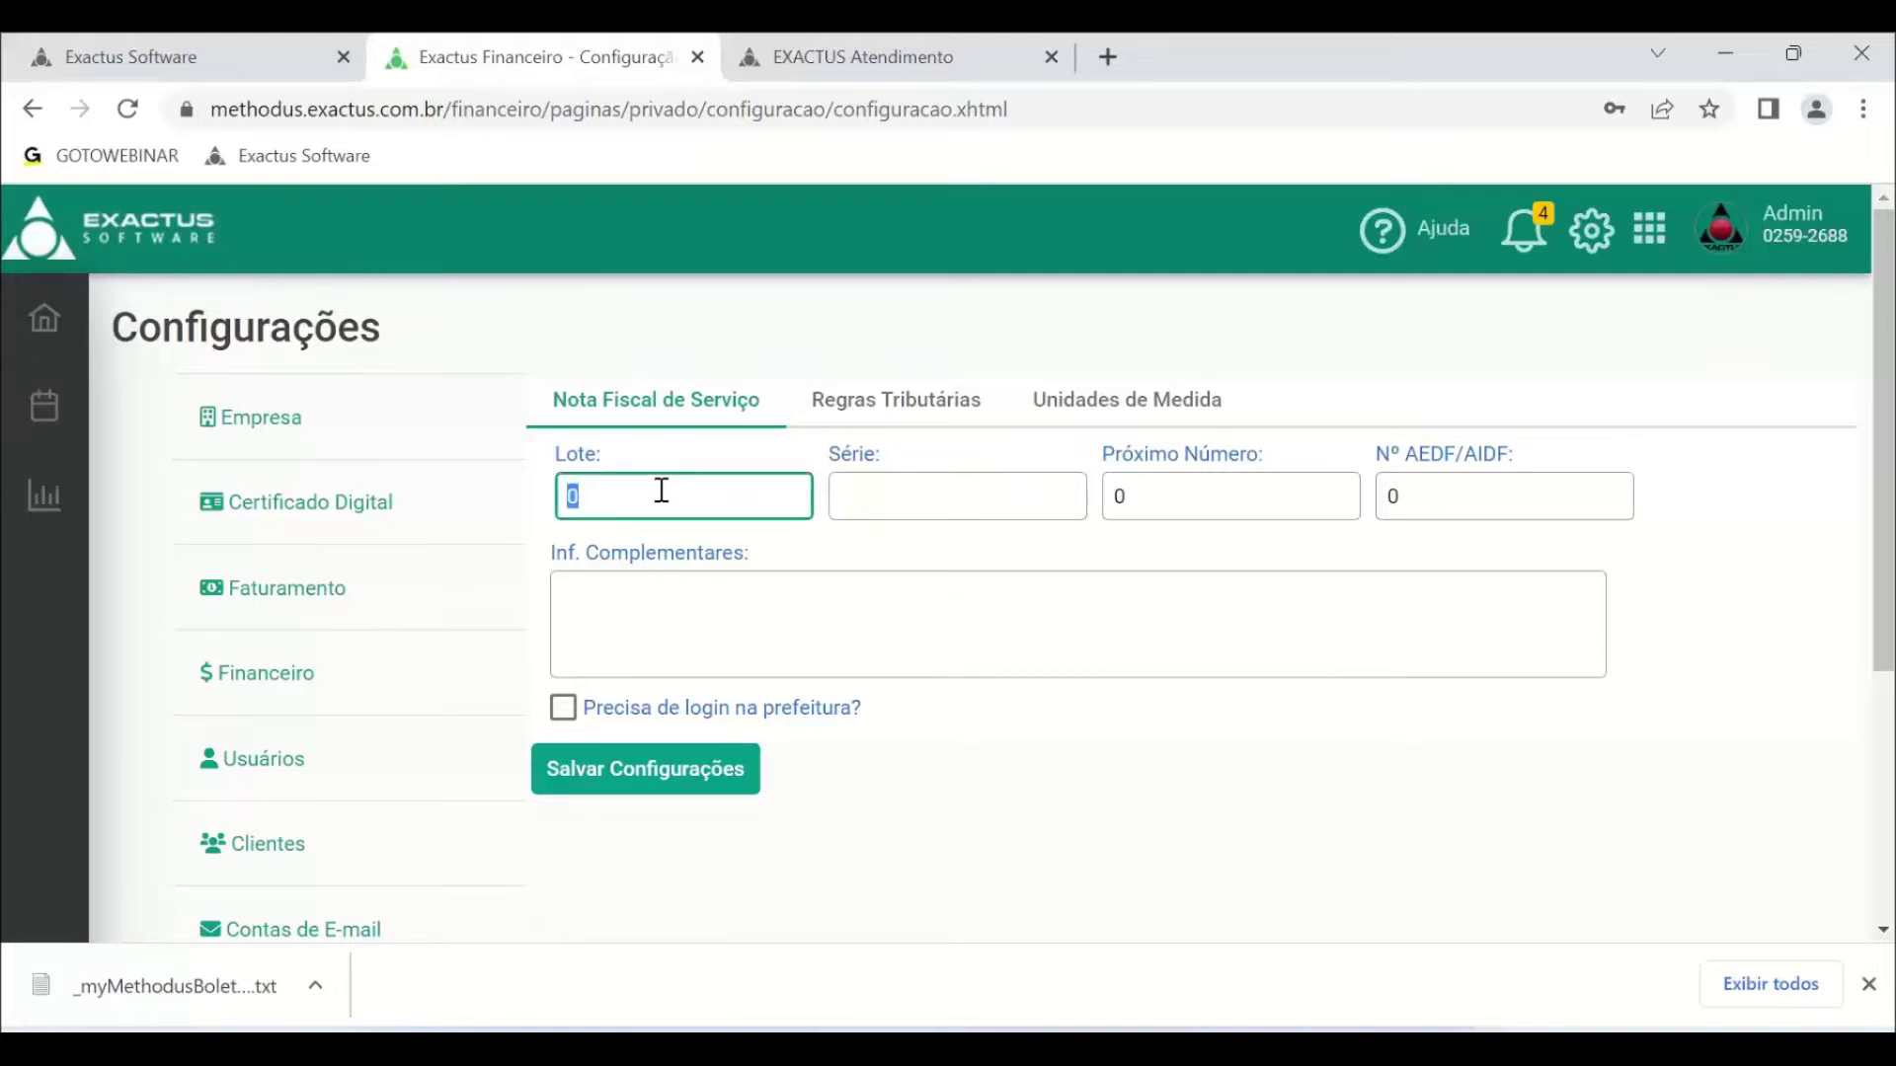
right_click(954, 503)
click(936, 497)
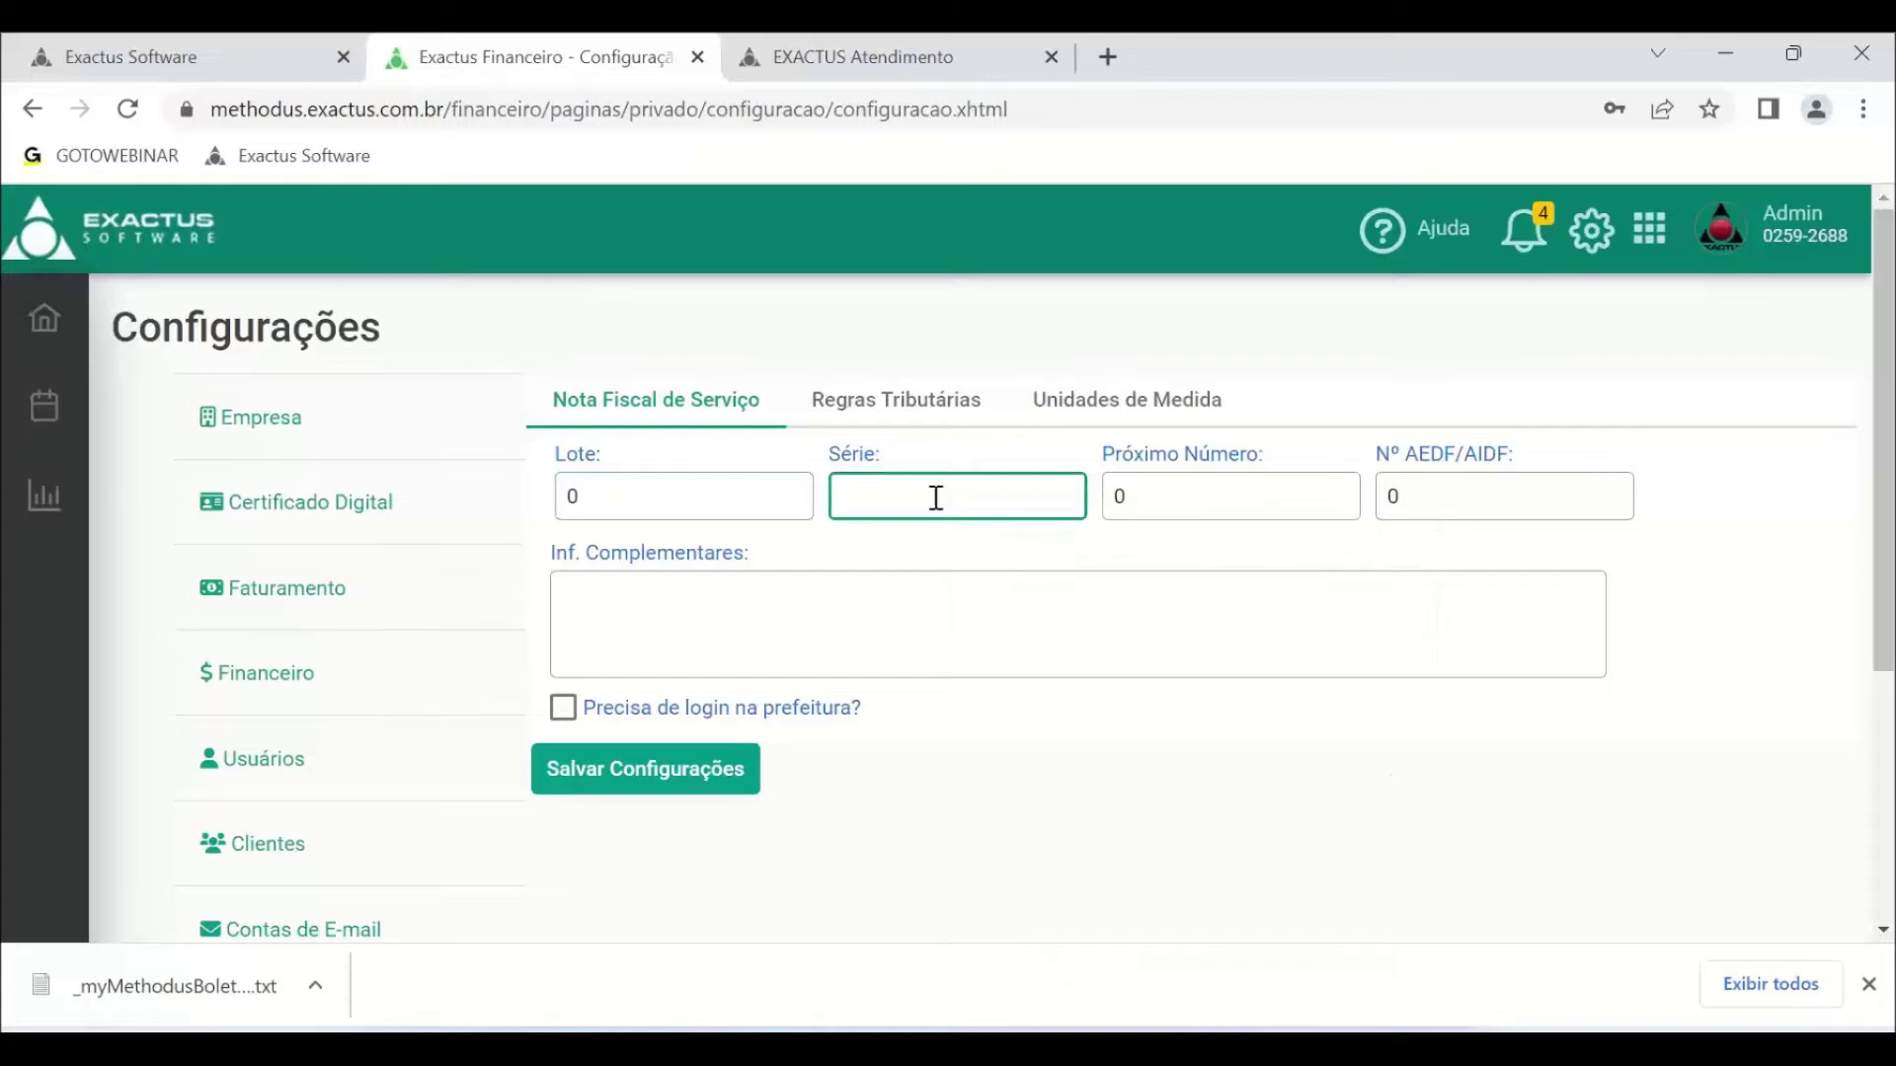
double_click(1156, 507)
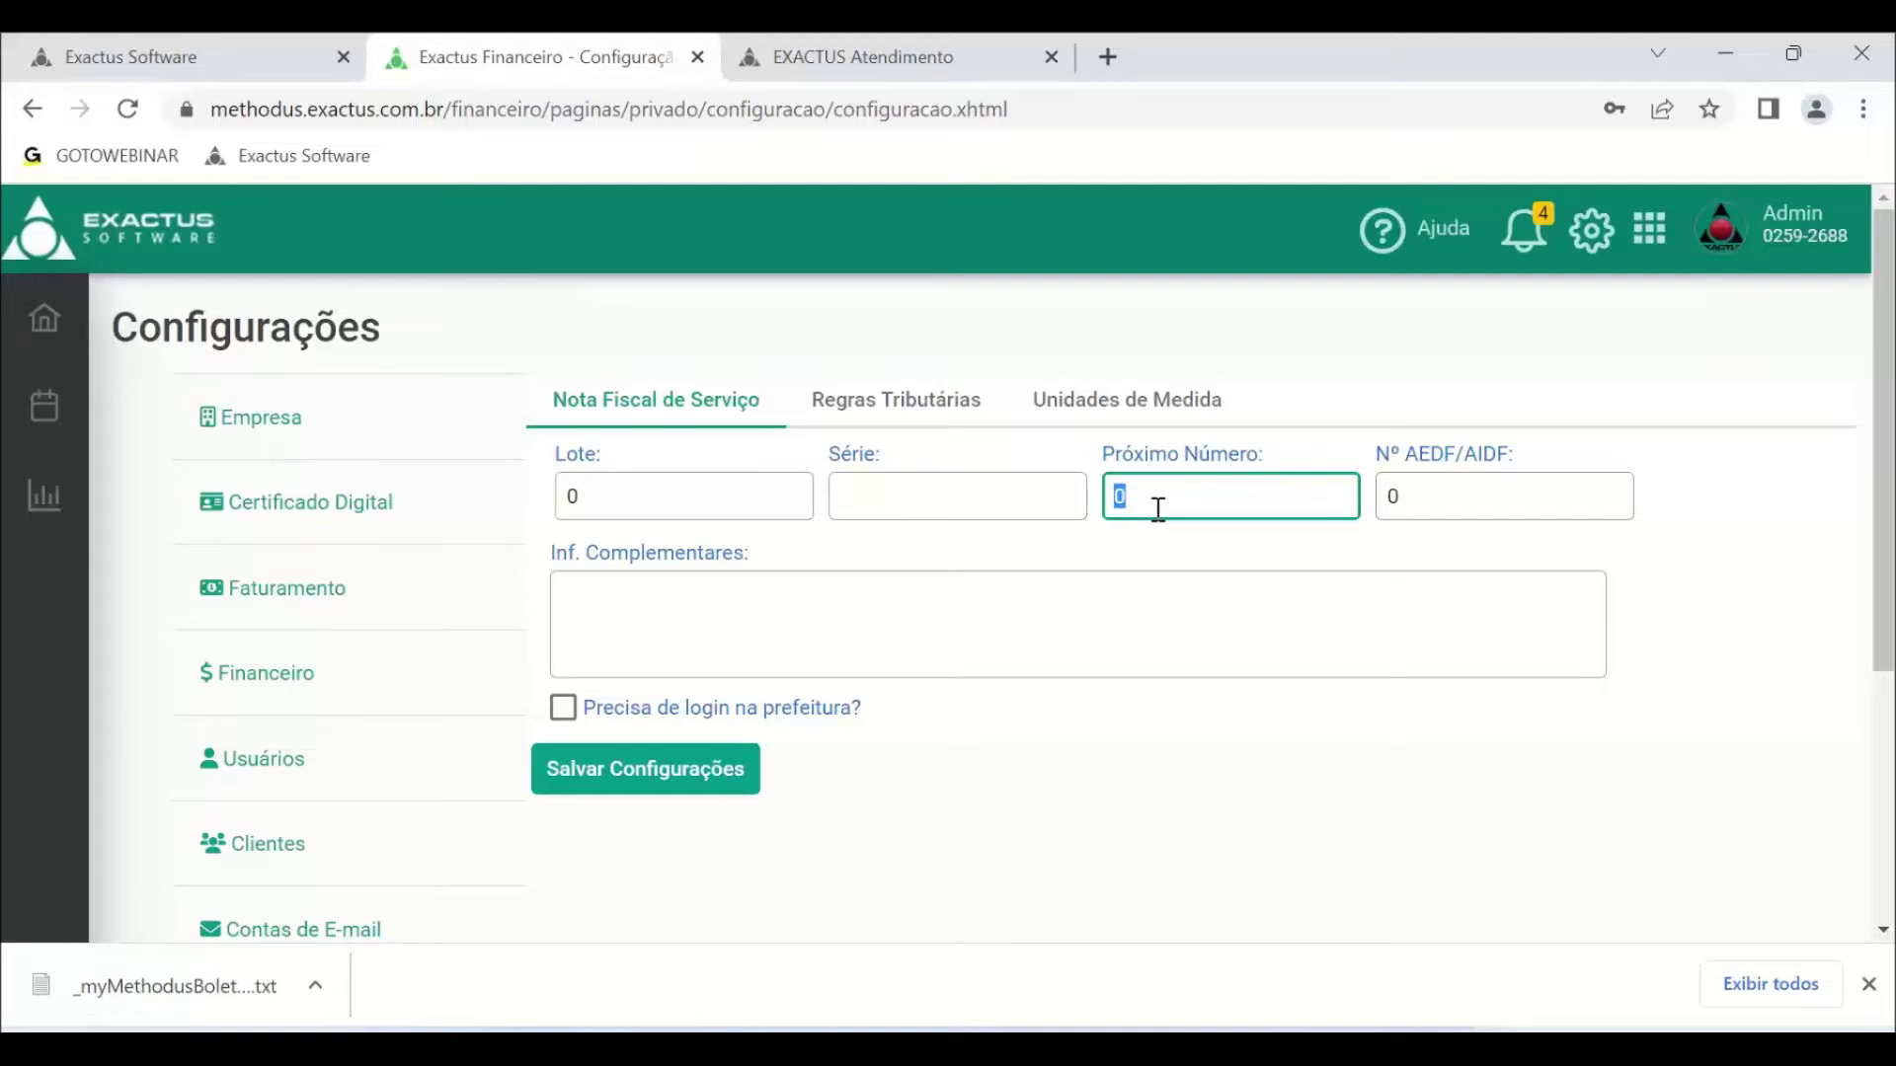
text(90)
click(1469, 499)
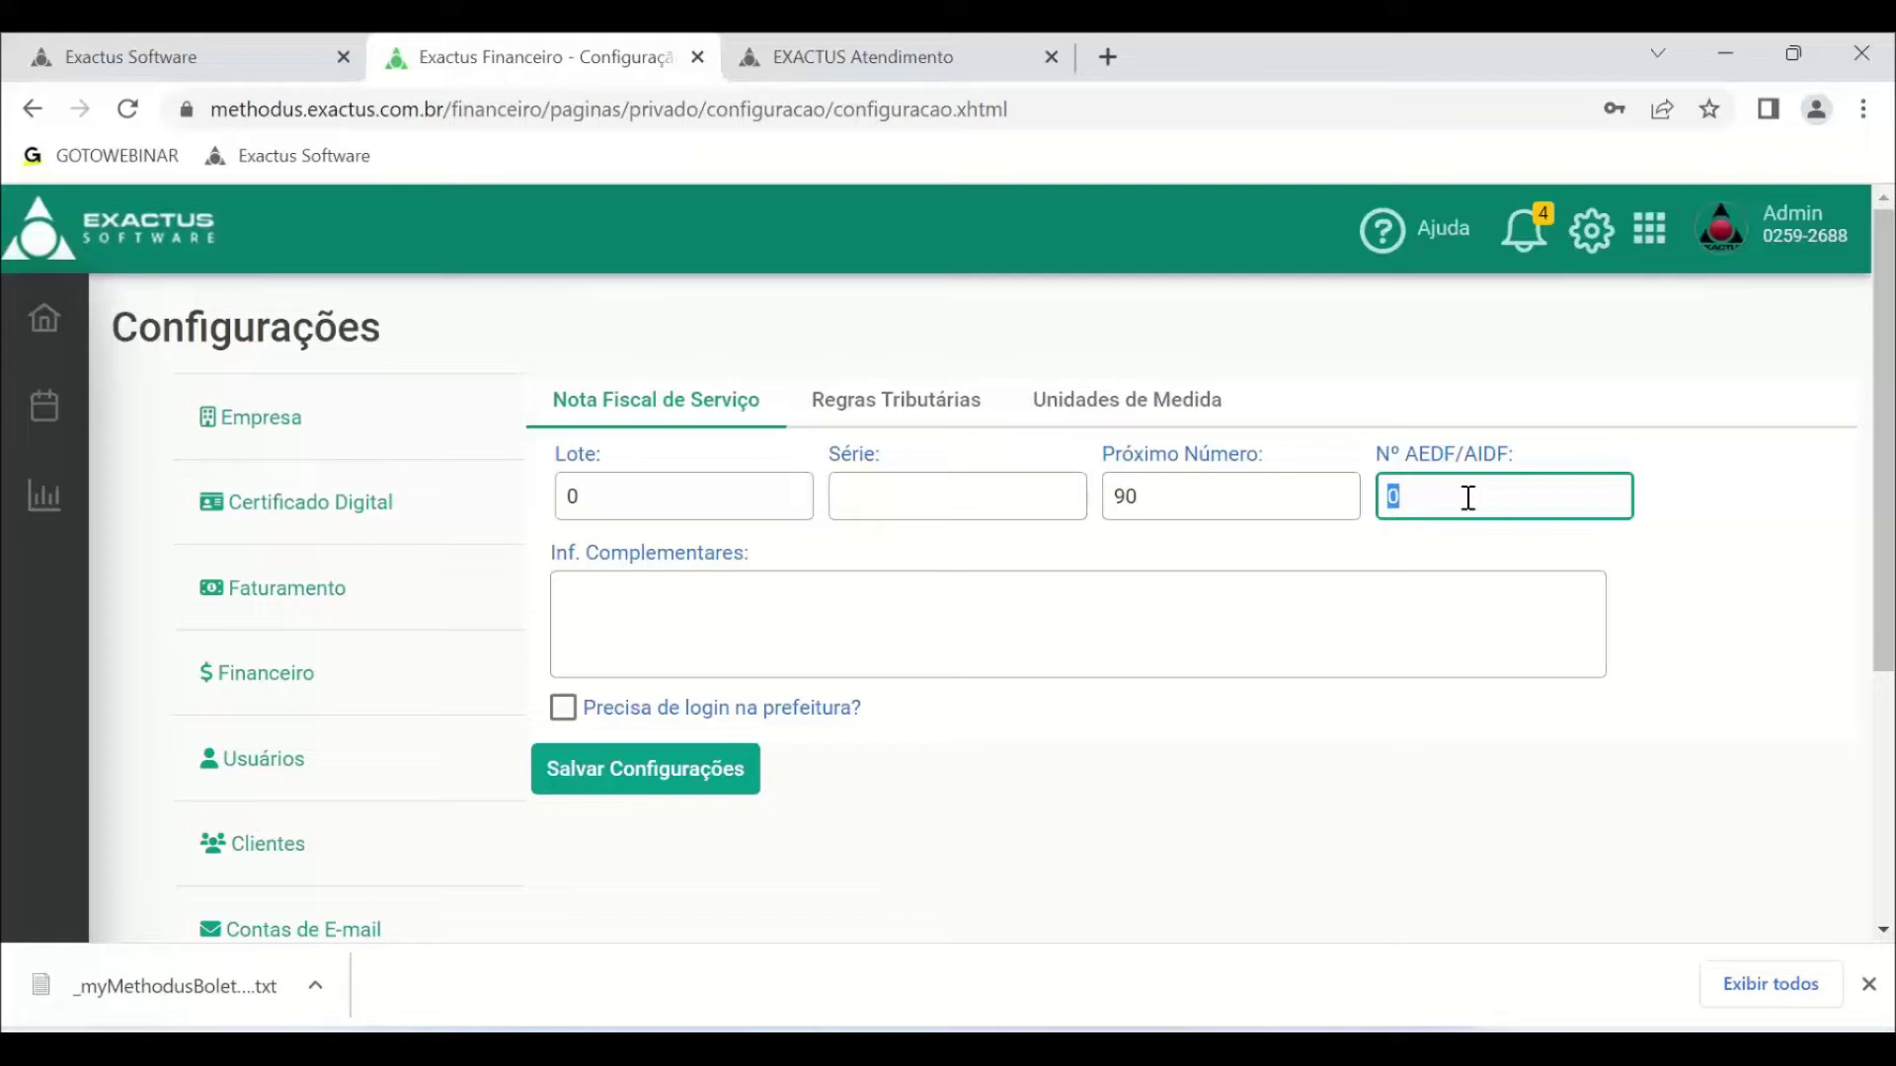
click(1870, 985)
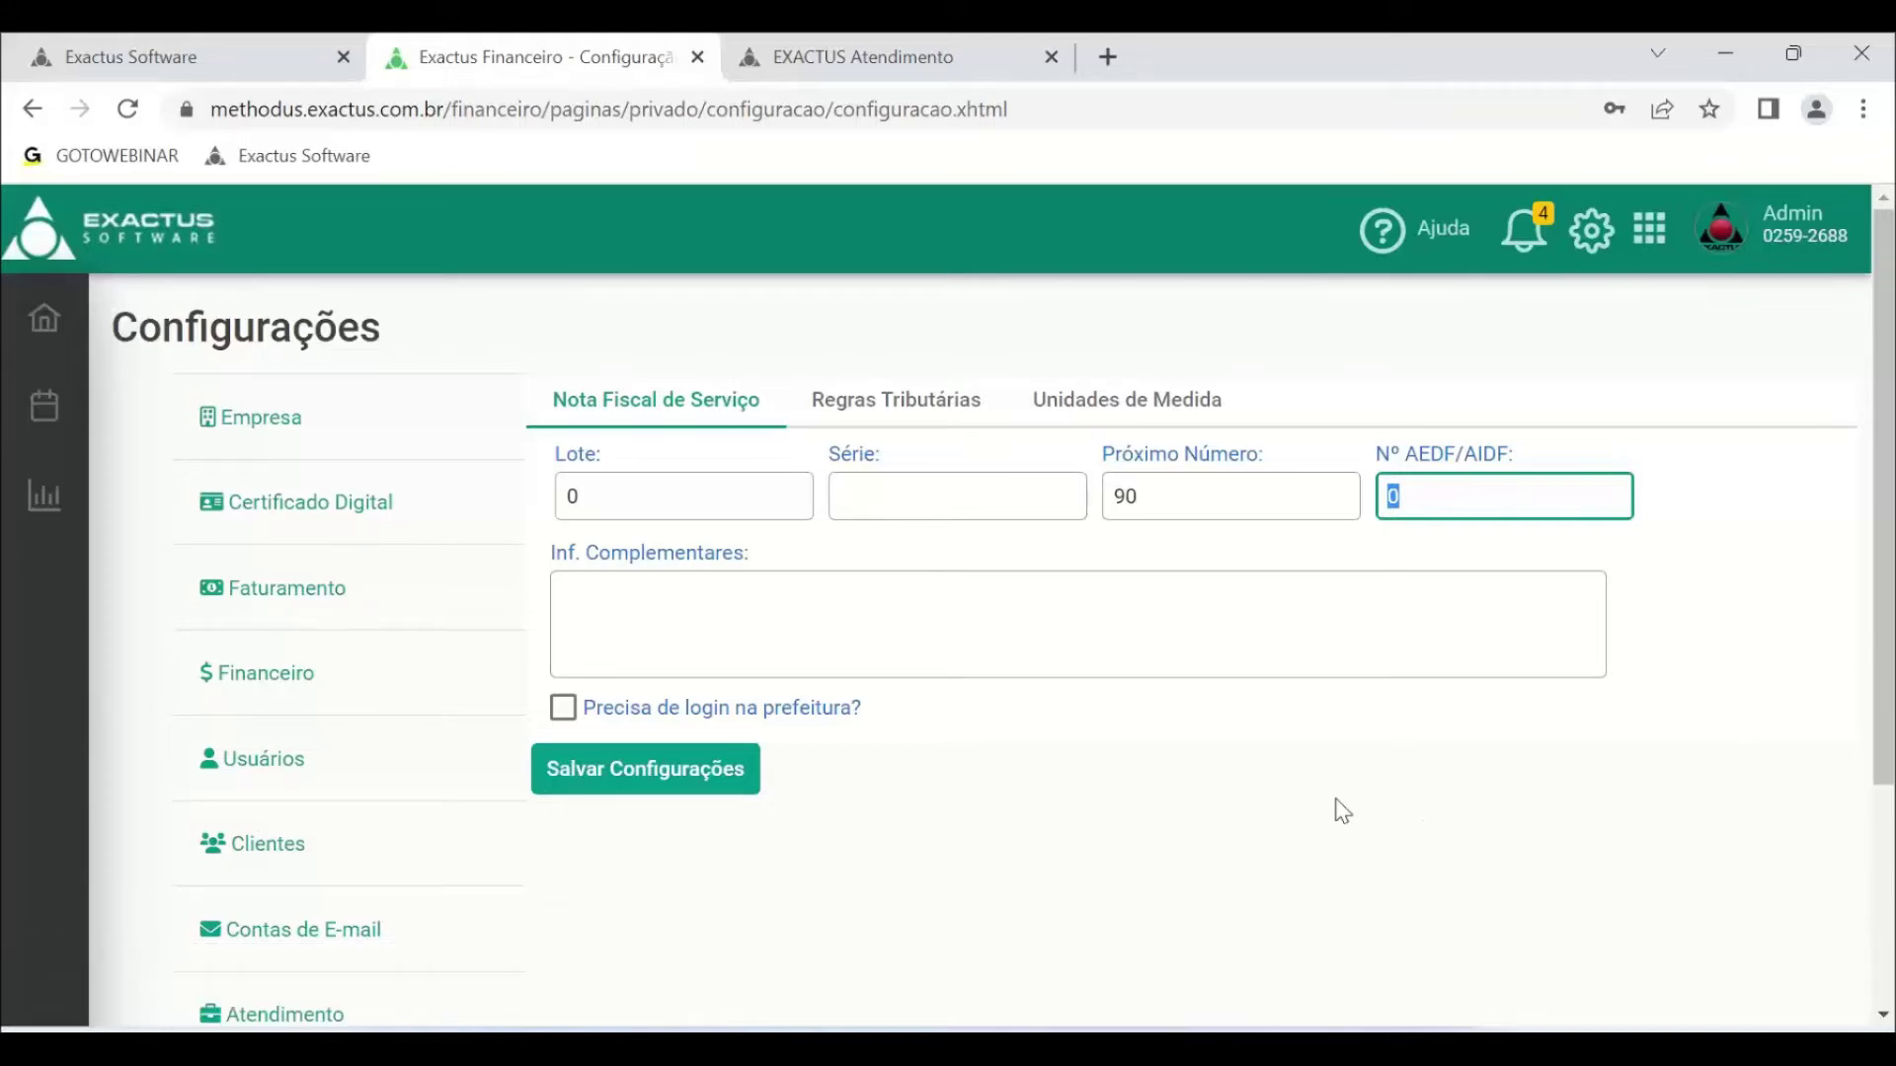
- Enable the city hall login requirement for service invoices and go through its Login, Senha and Data de Início fields
click(929, 620)
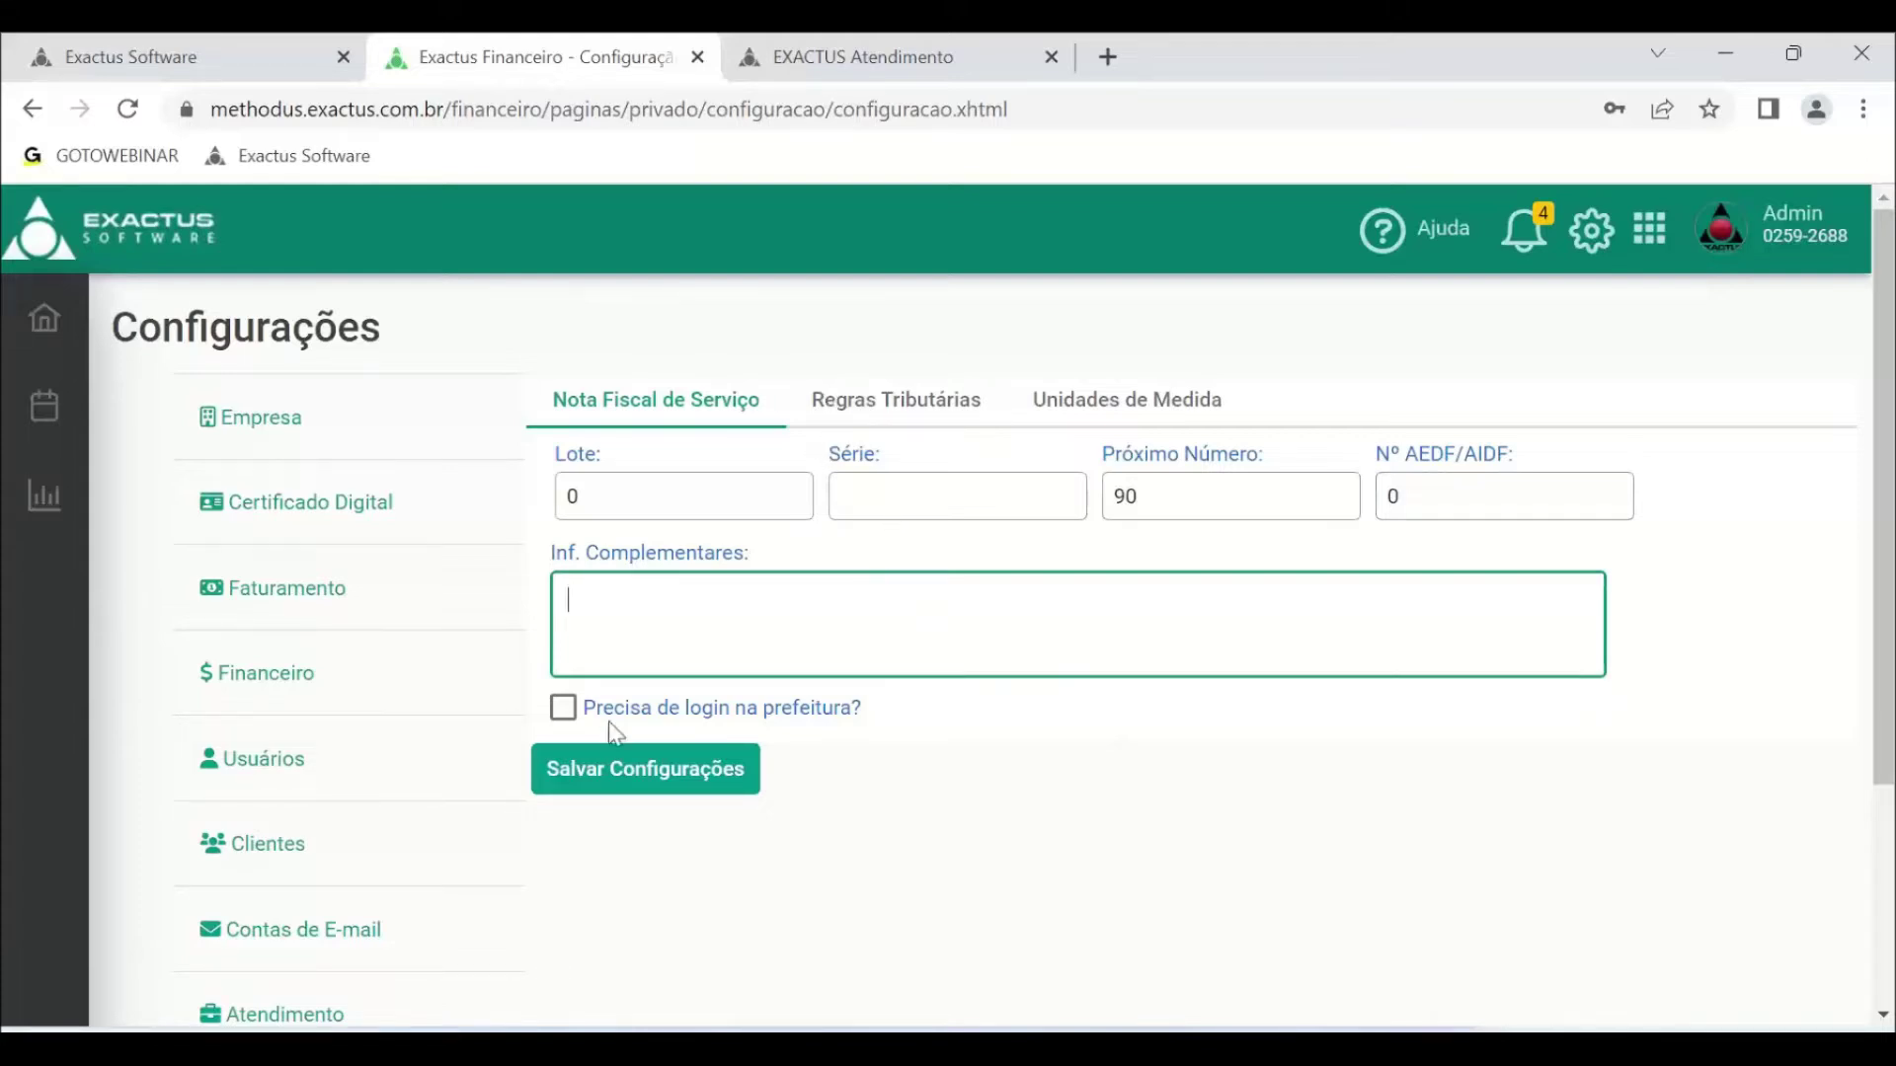
click(566, 711)
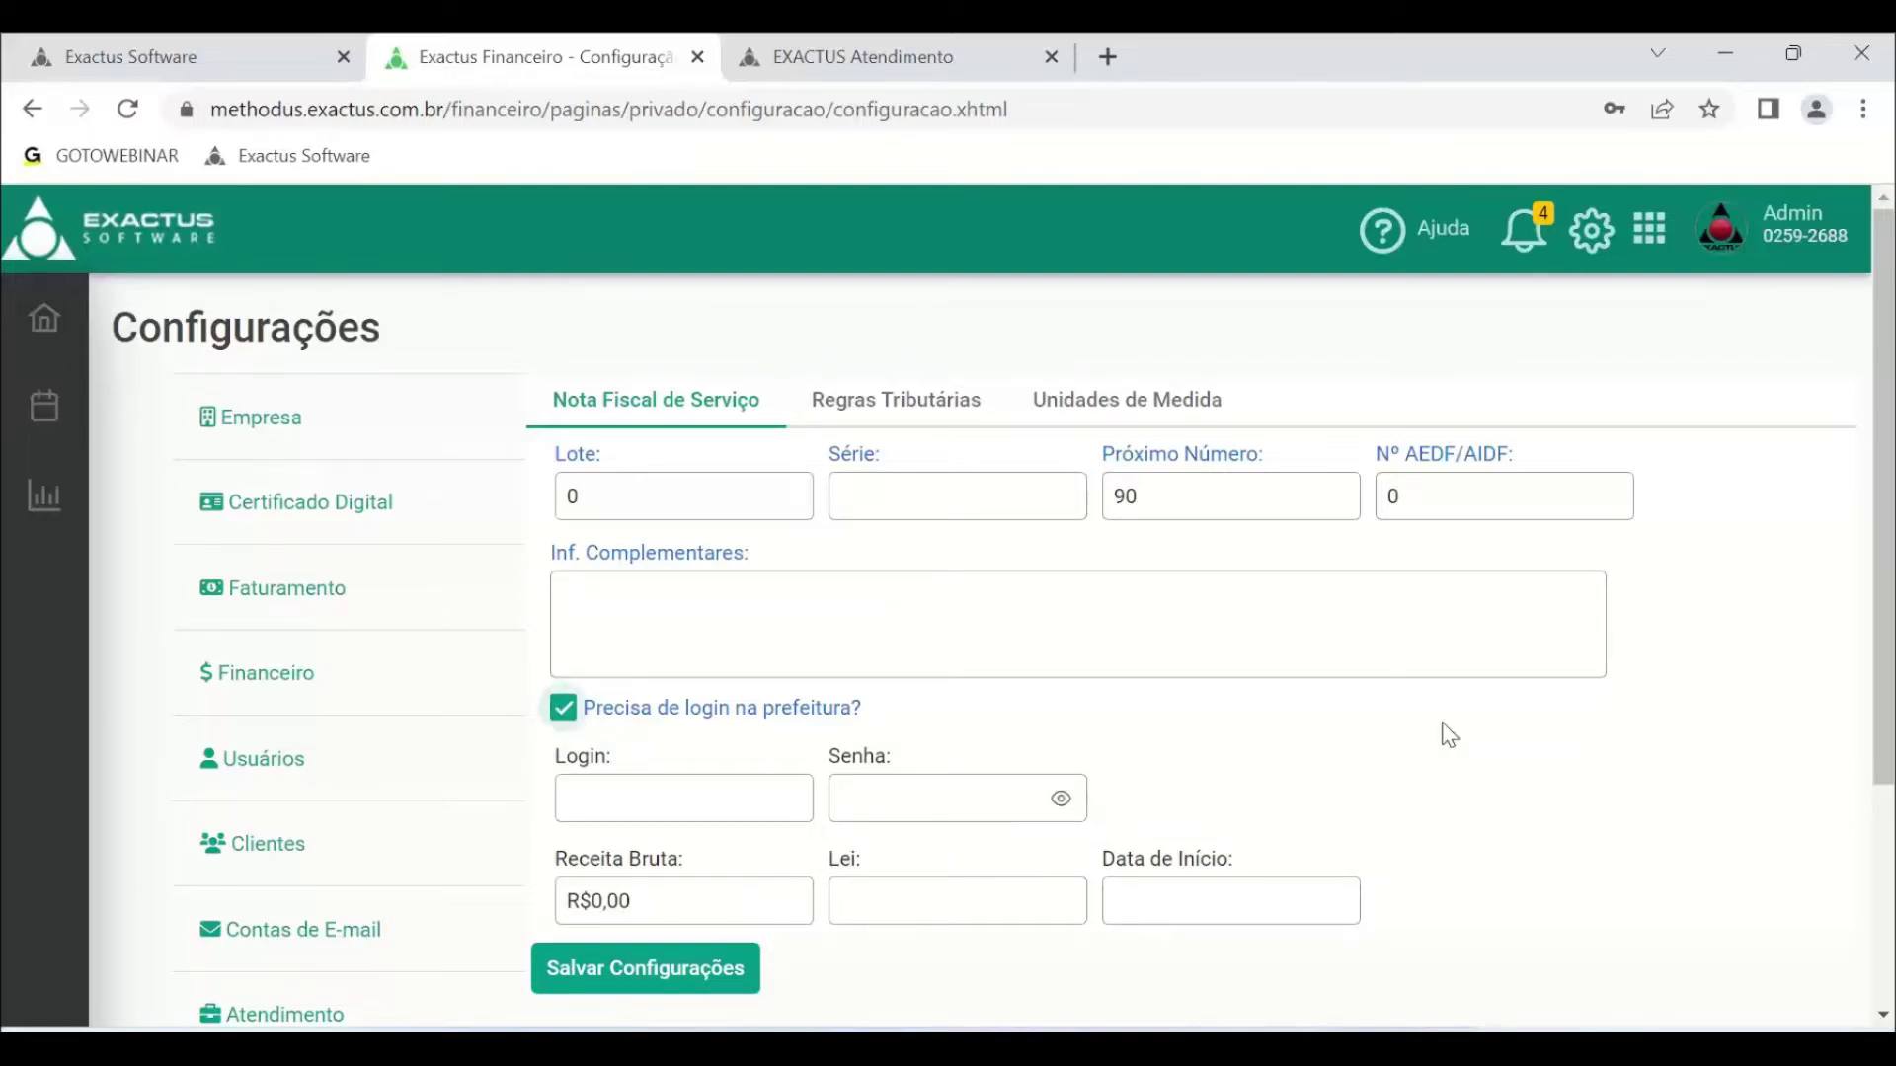
click(725, 790)
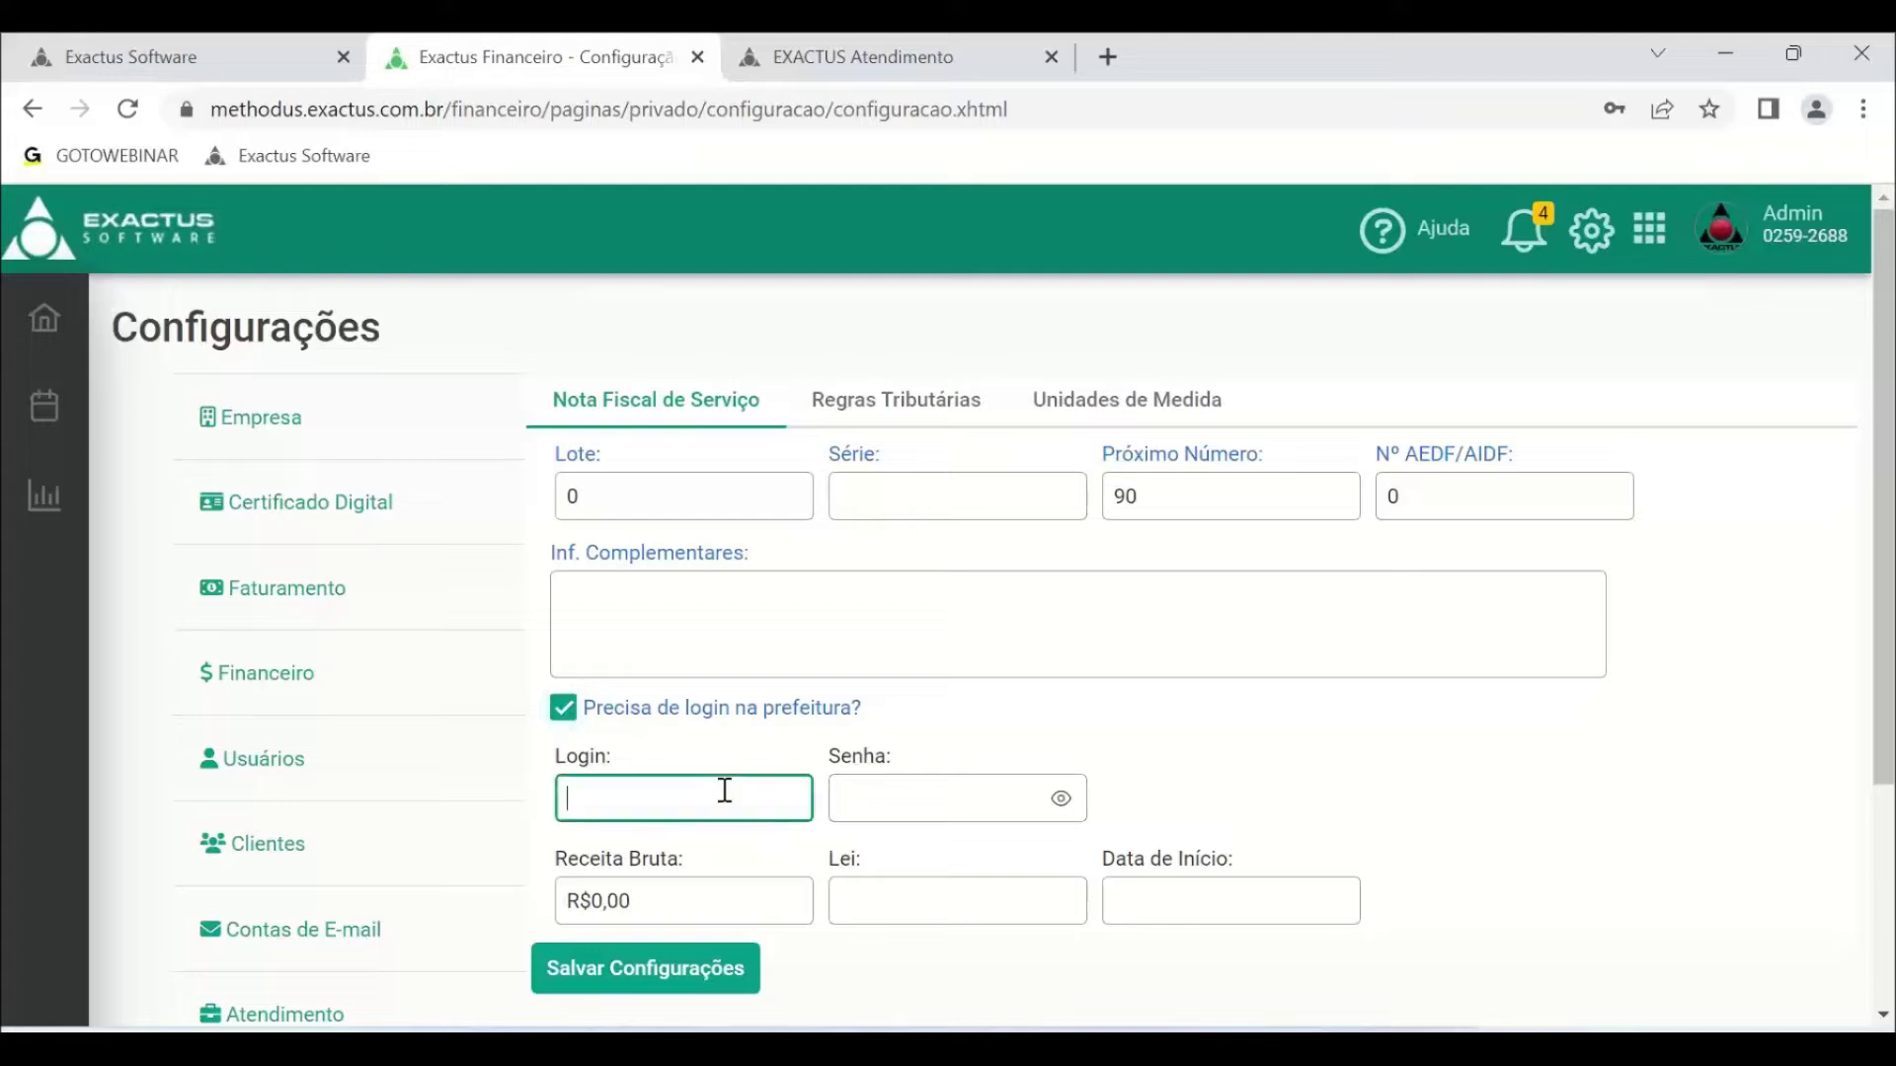
click(877, 798)
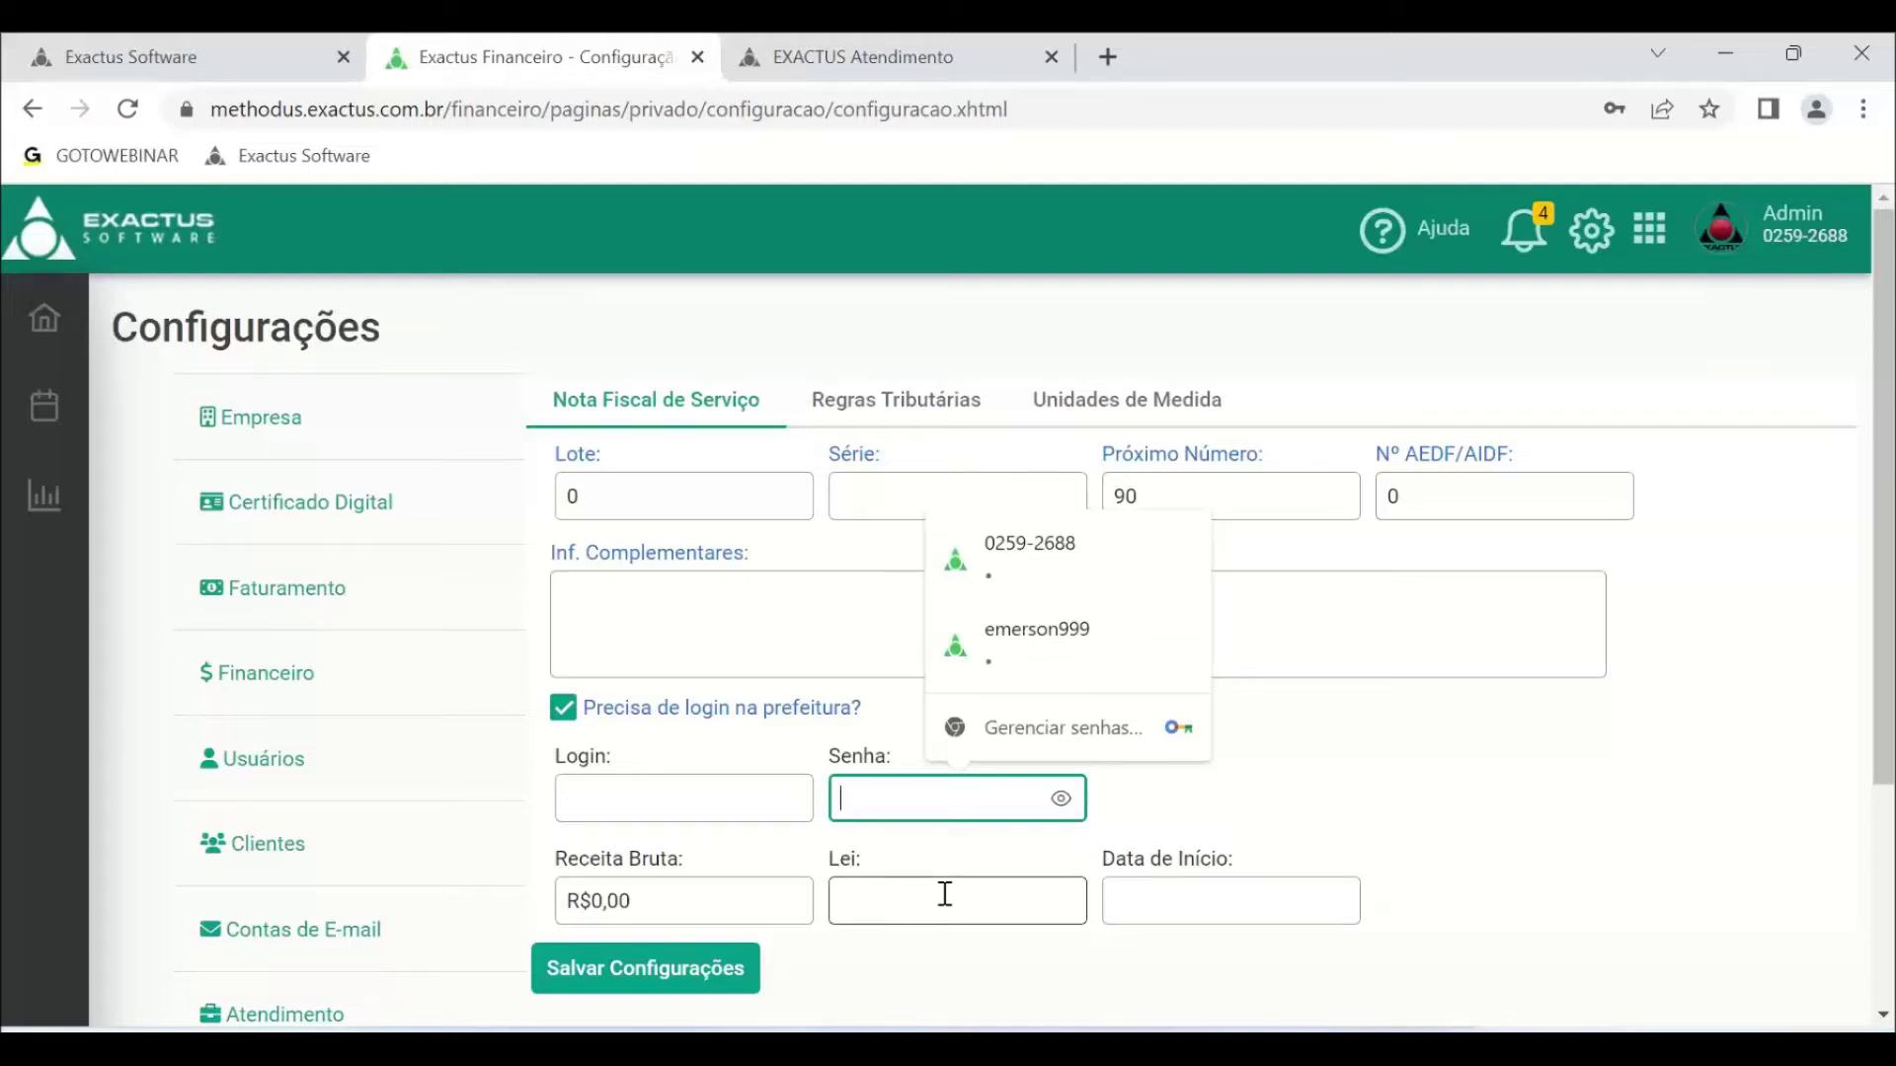
click(1168, 894)
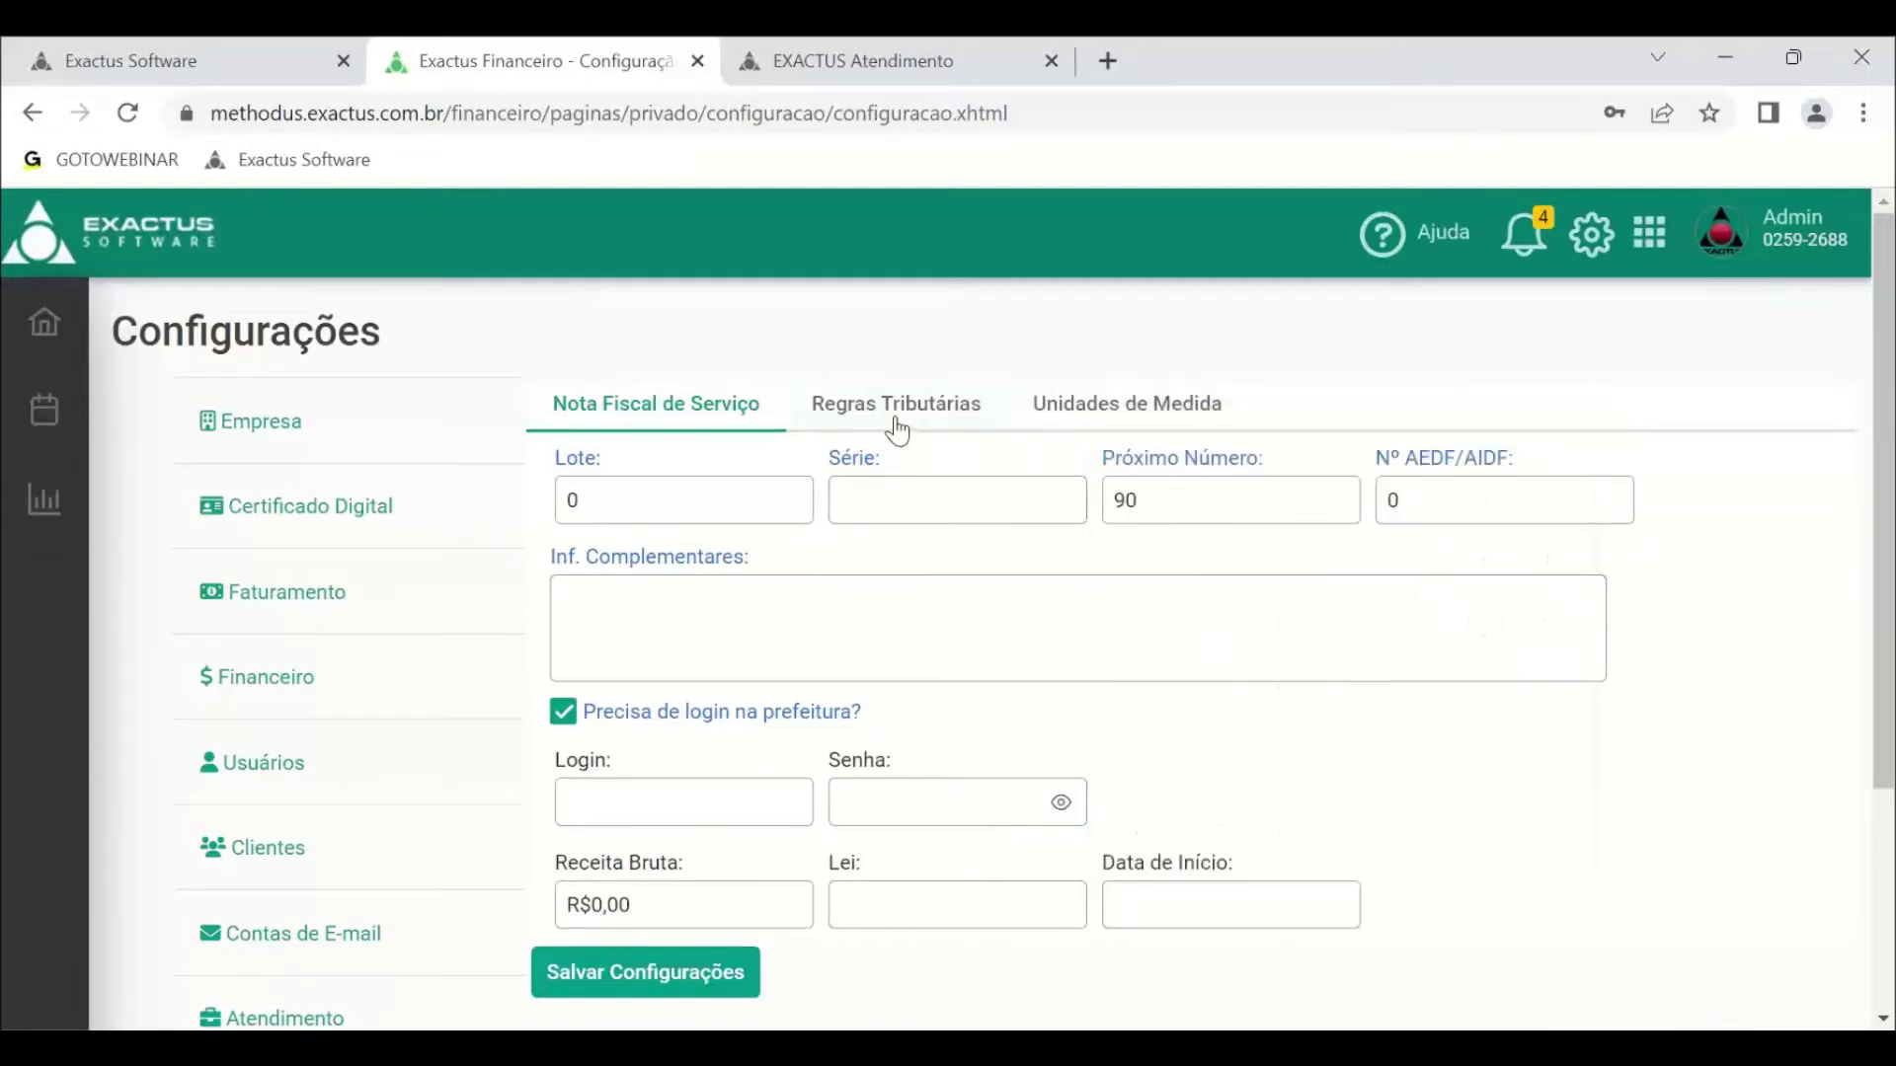
- Start a new tax rule and choose service code 17.01 (Assessoria ou consultoria de qualquer natureza) after searching the services list for "consulto"
click(896, 410)
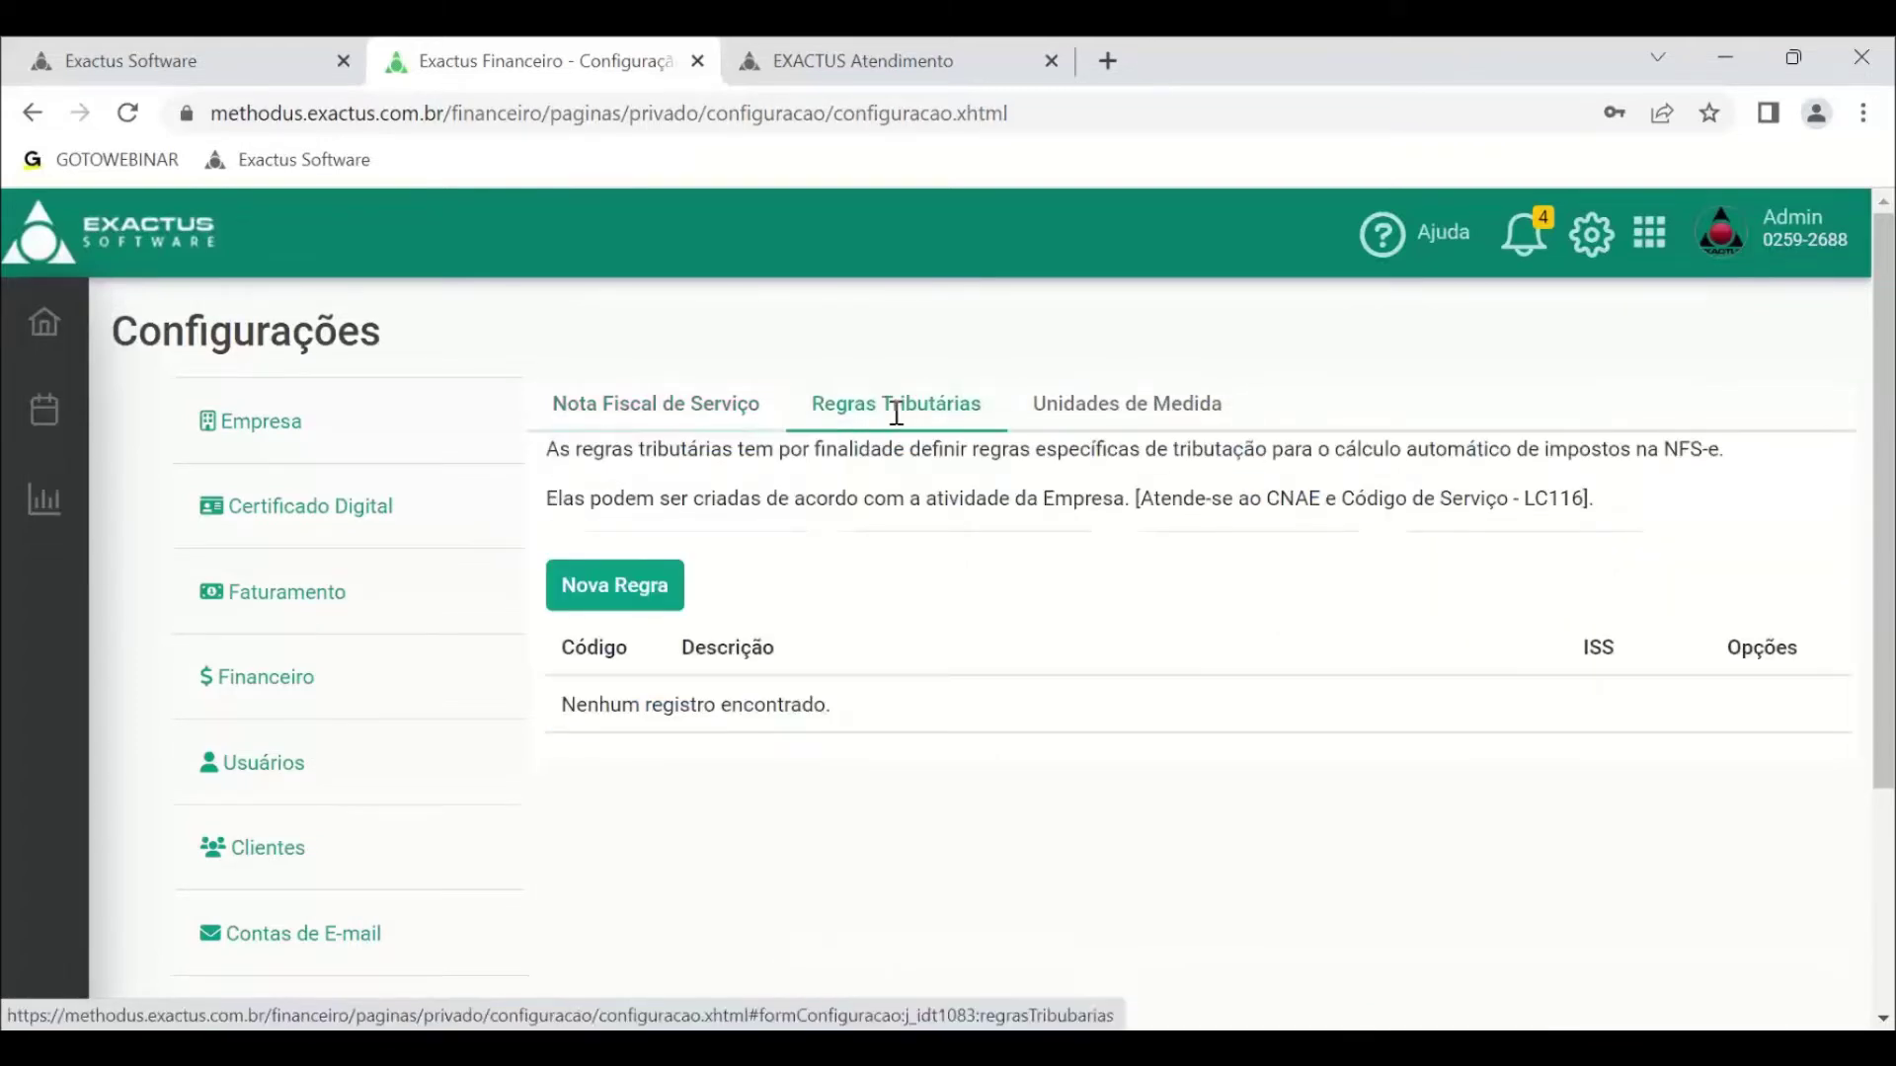
click(593, 593)
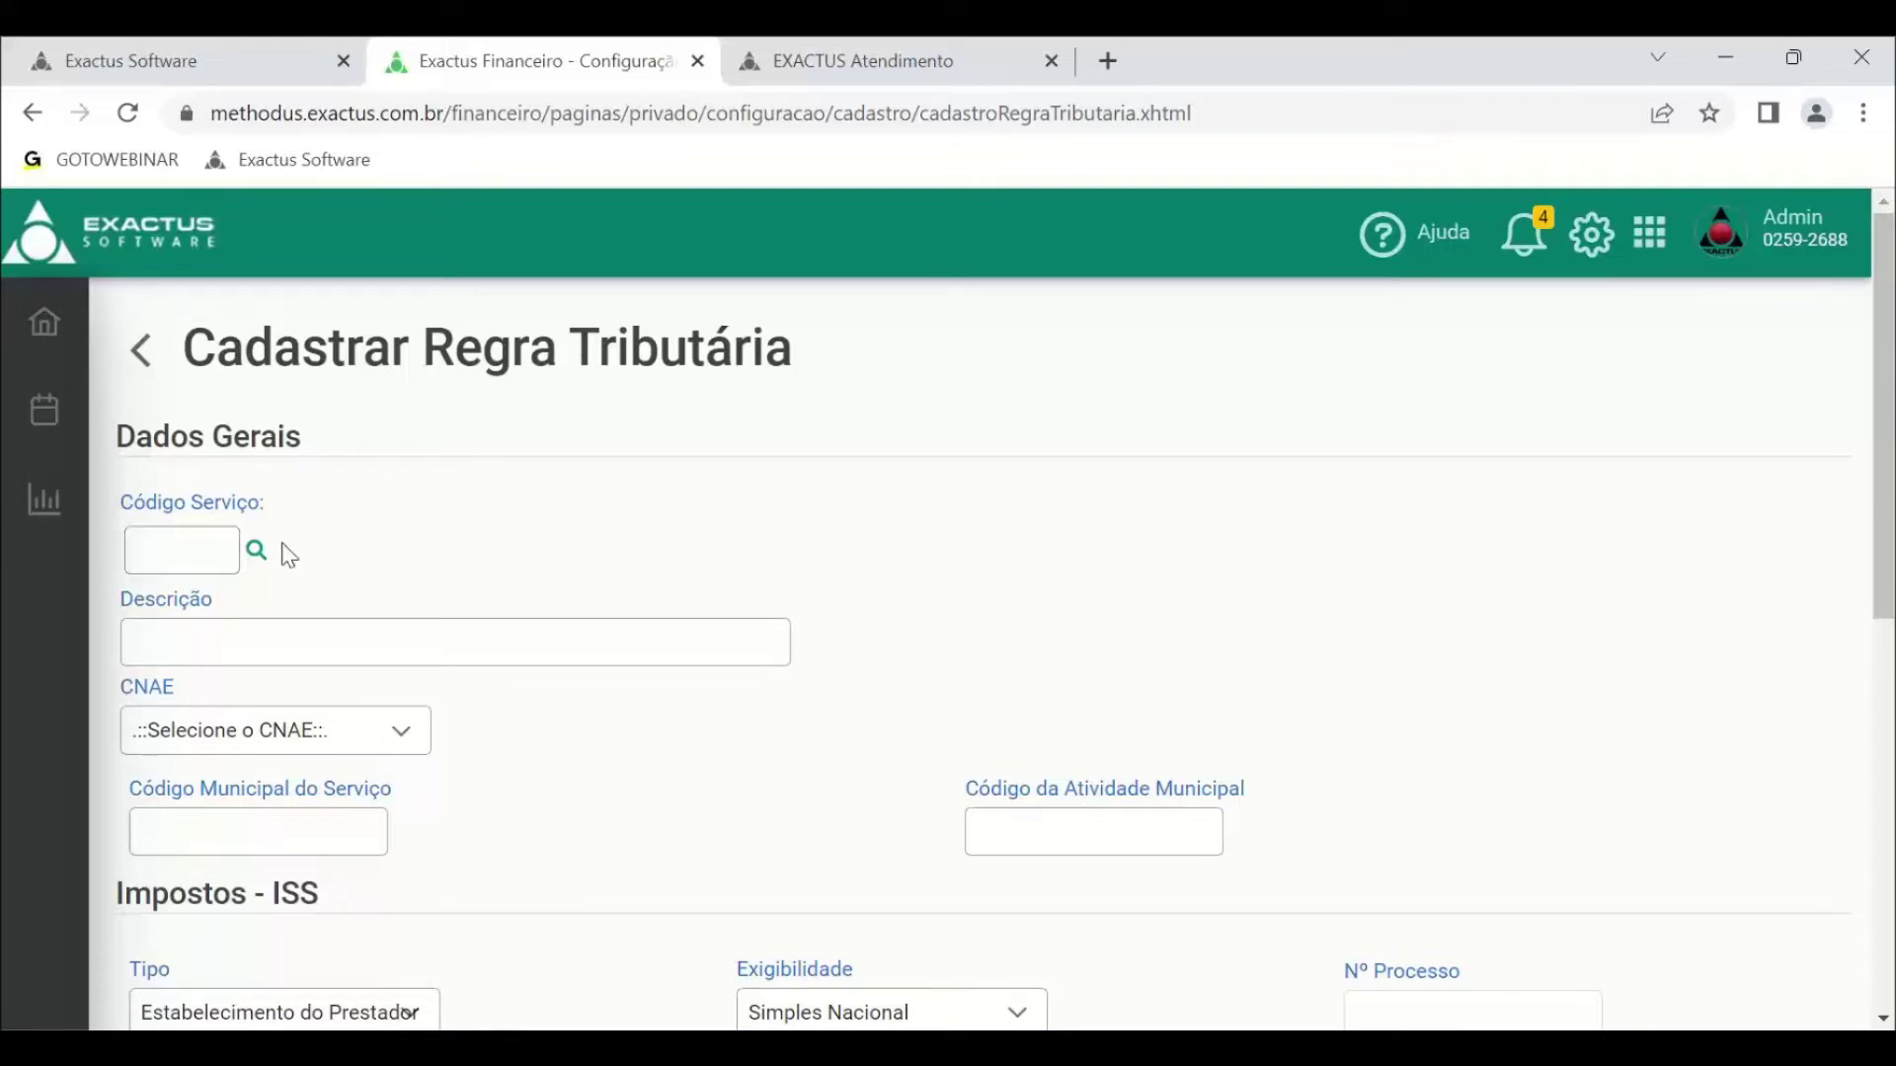
click(255, 556)
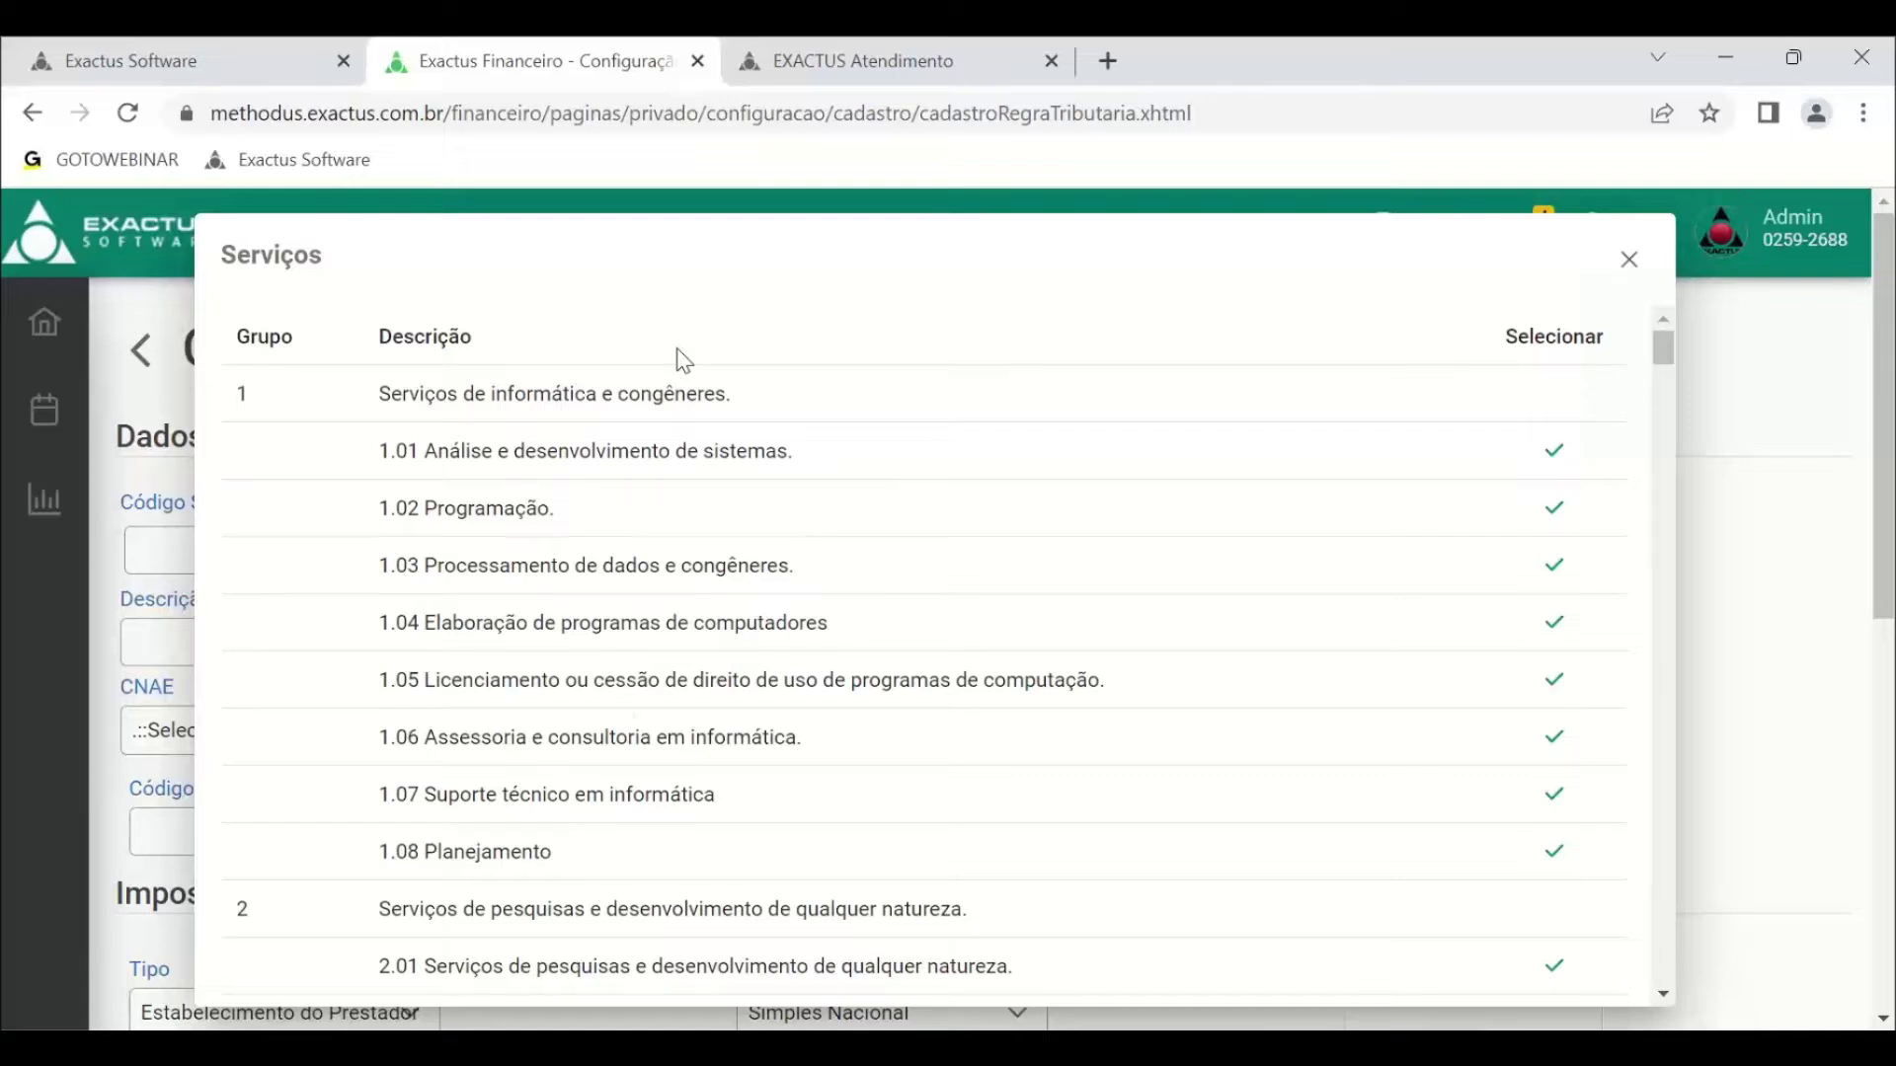
key(ctrl+f)
text(consulto)
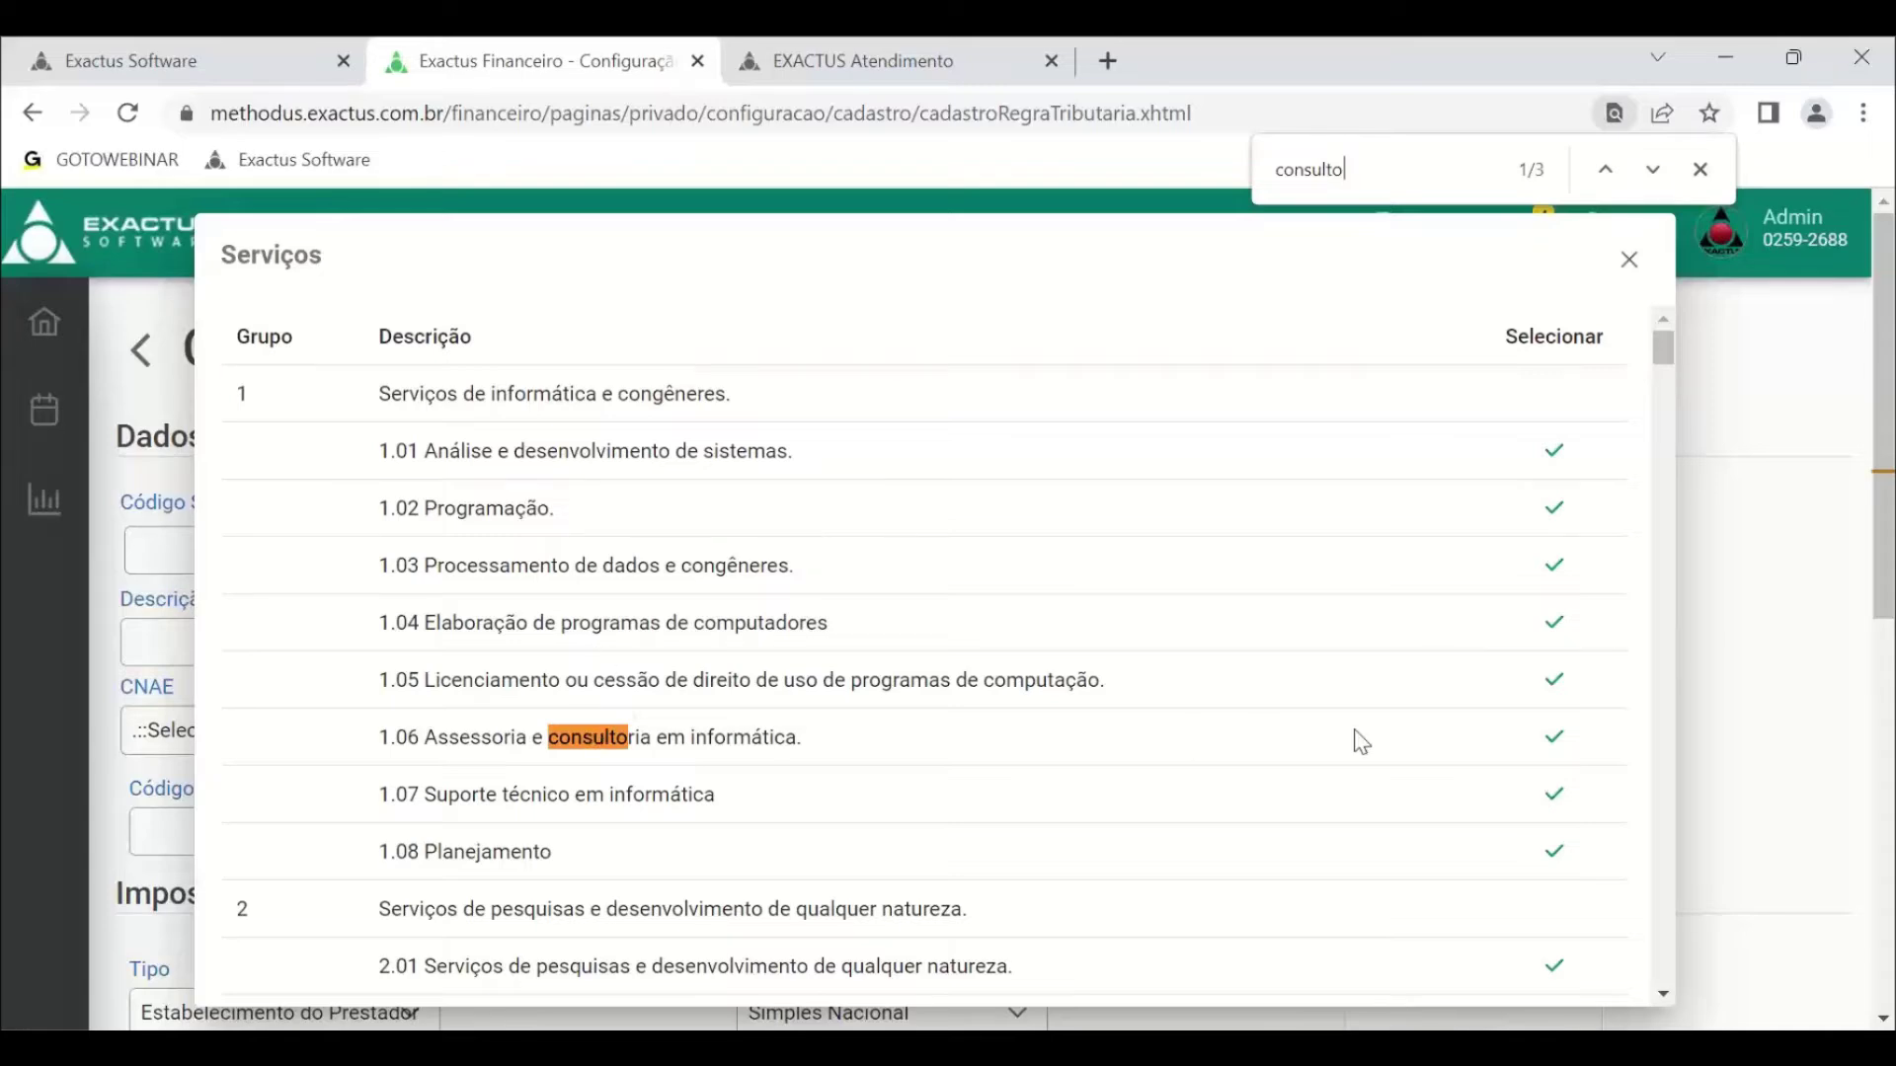
scroll(1012, 668, down, 10)
scroll(1005, 667, down, 15)
scroll(1004, 672, down, 20)
scroll(1000, 683, down, 20)
scroll(903, 679, down, 1)
scroll(900, 677, up, 3)
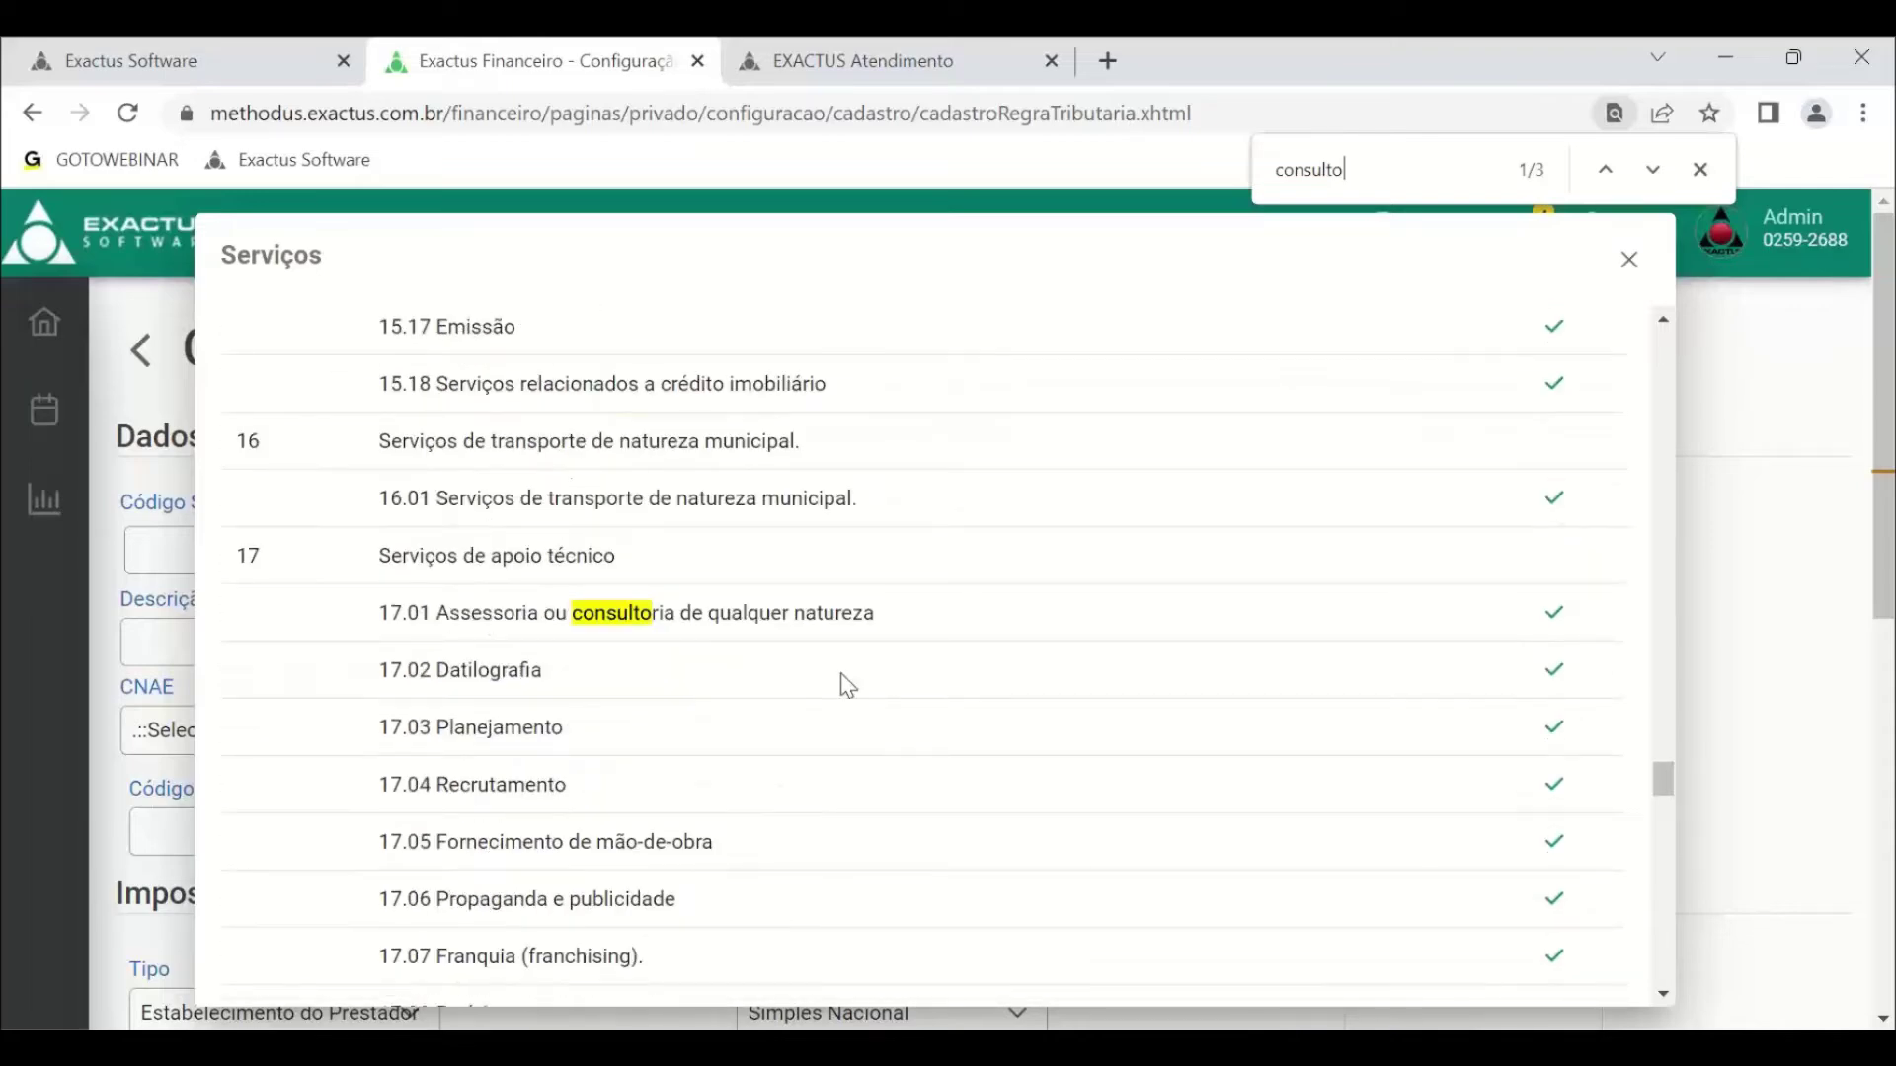
click(1557, 624)
- Describe the tax rule as "Consultoria Tributaria" and set its CNAE to Consultoria em tecnologia da informação
click(403, 649)
text(Consultoria Tributaria)
key(Tab)
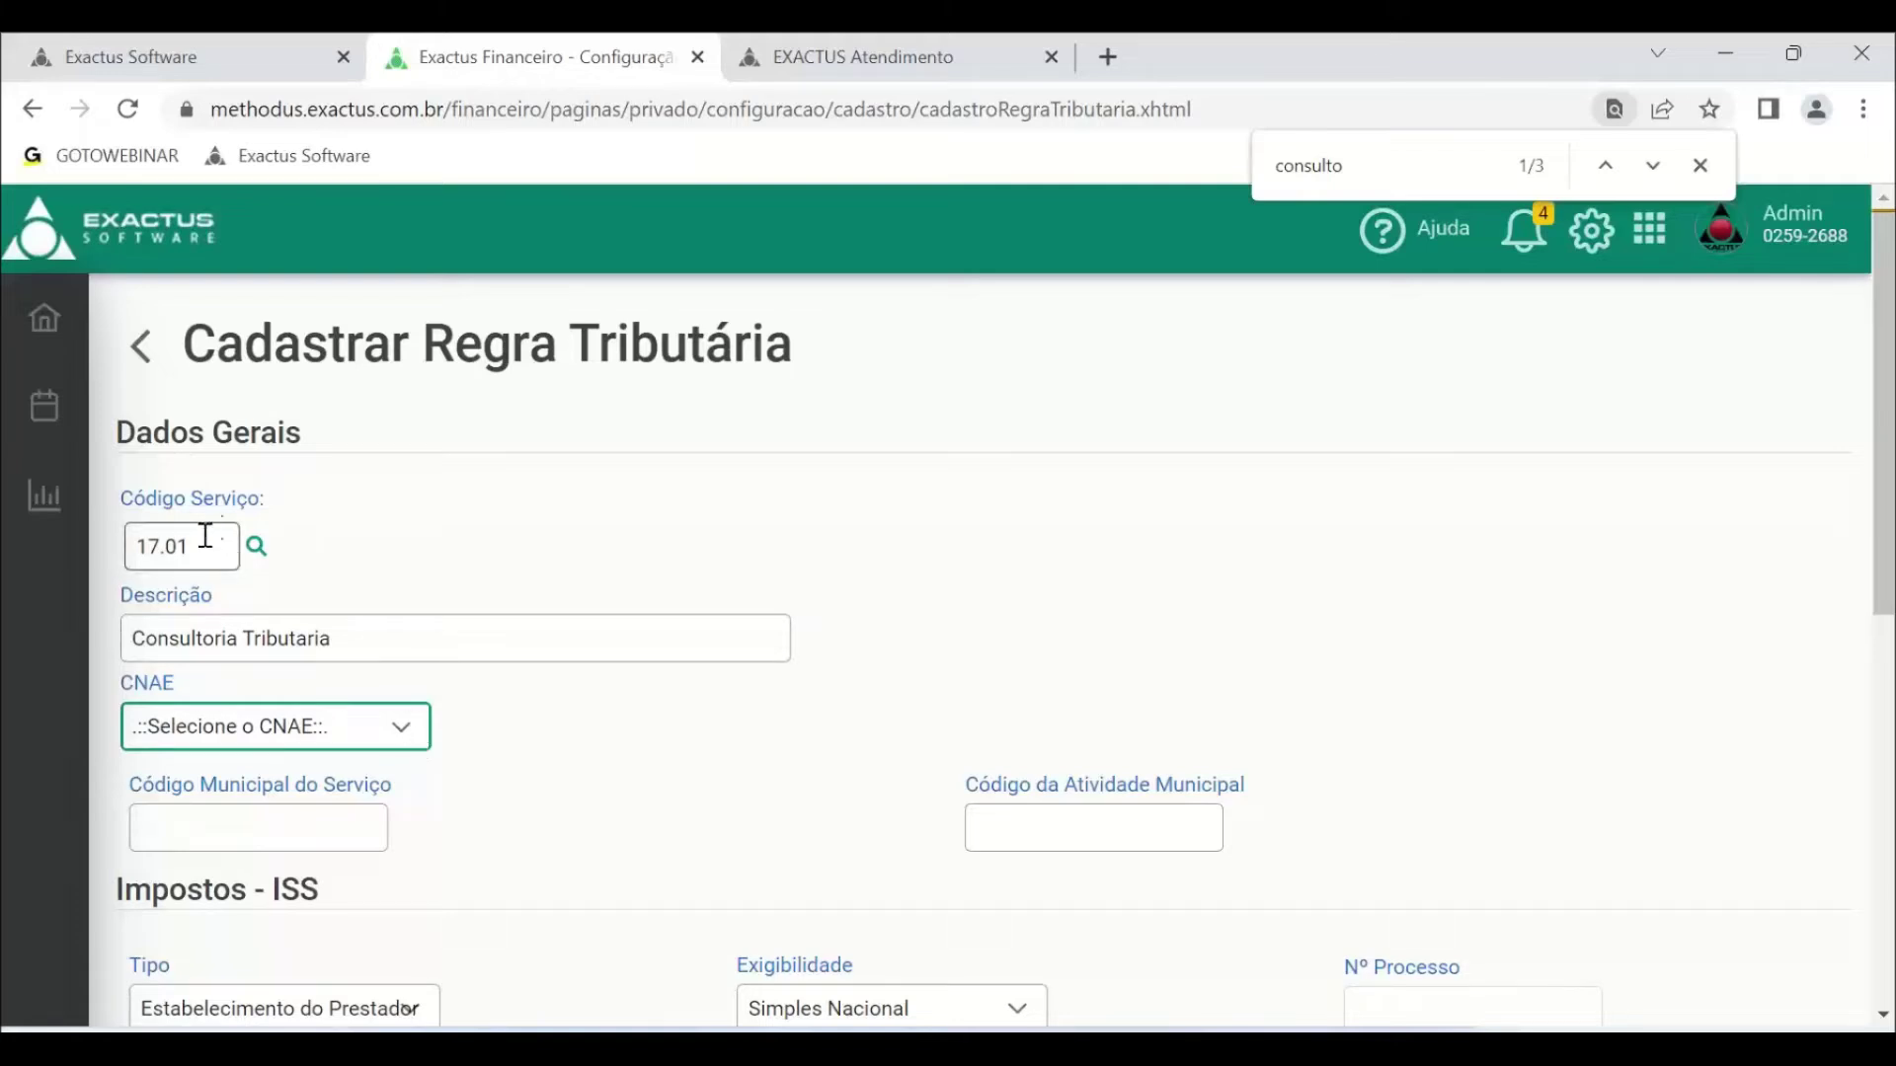
click(412, 731)
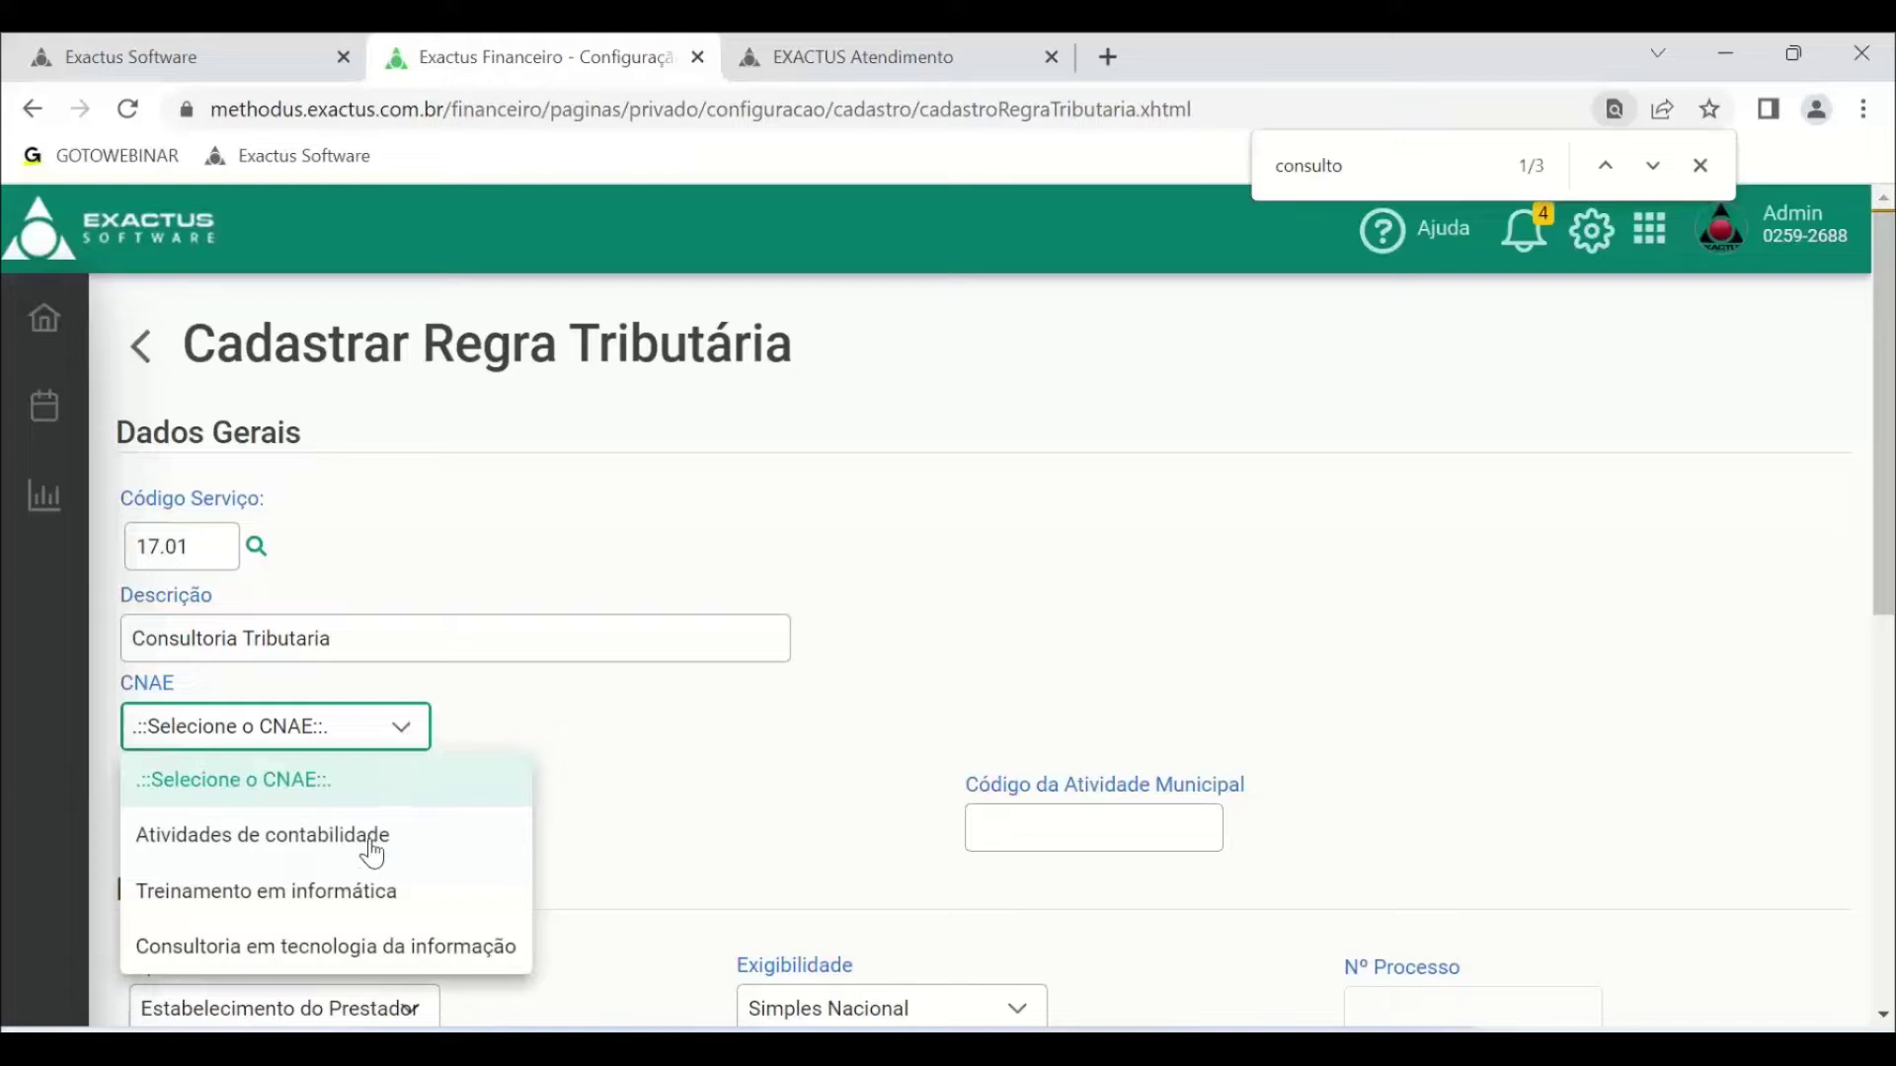
click(336, 956)
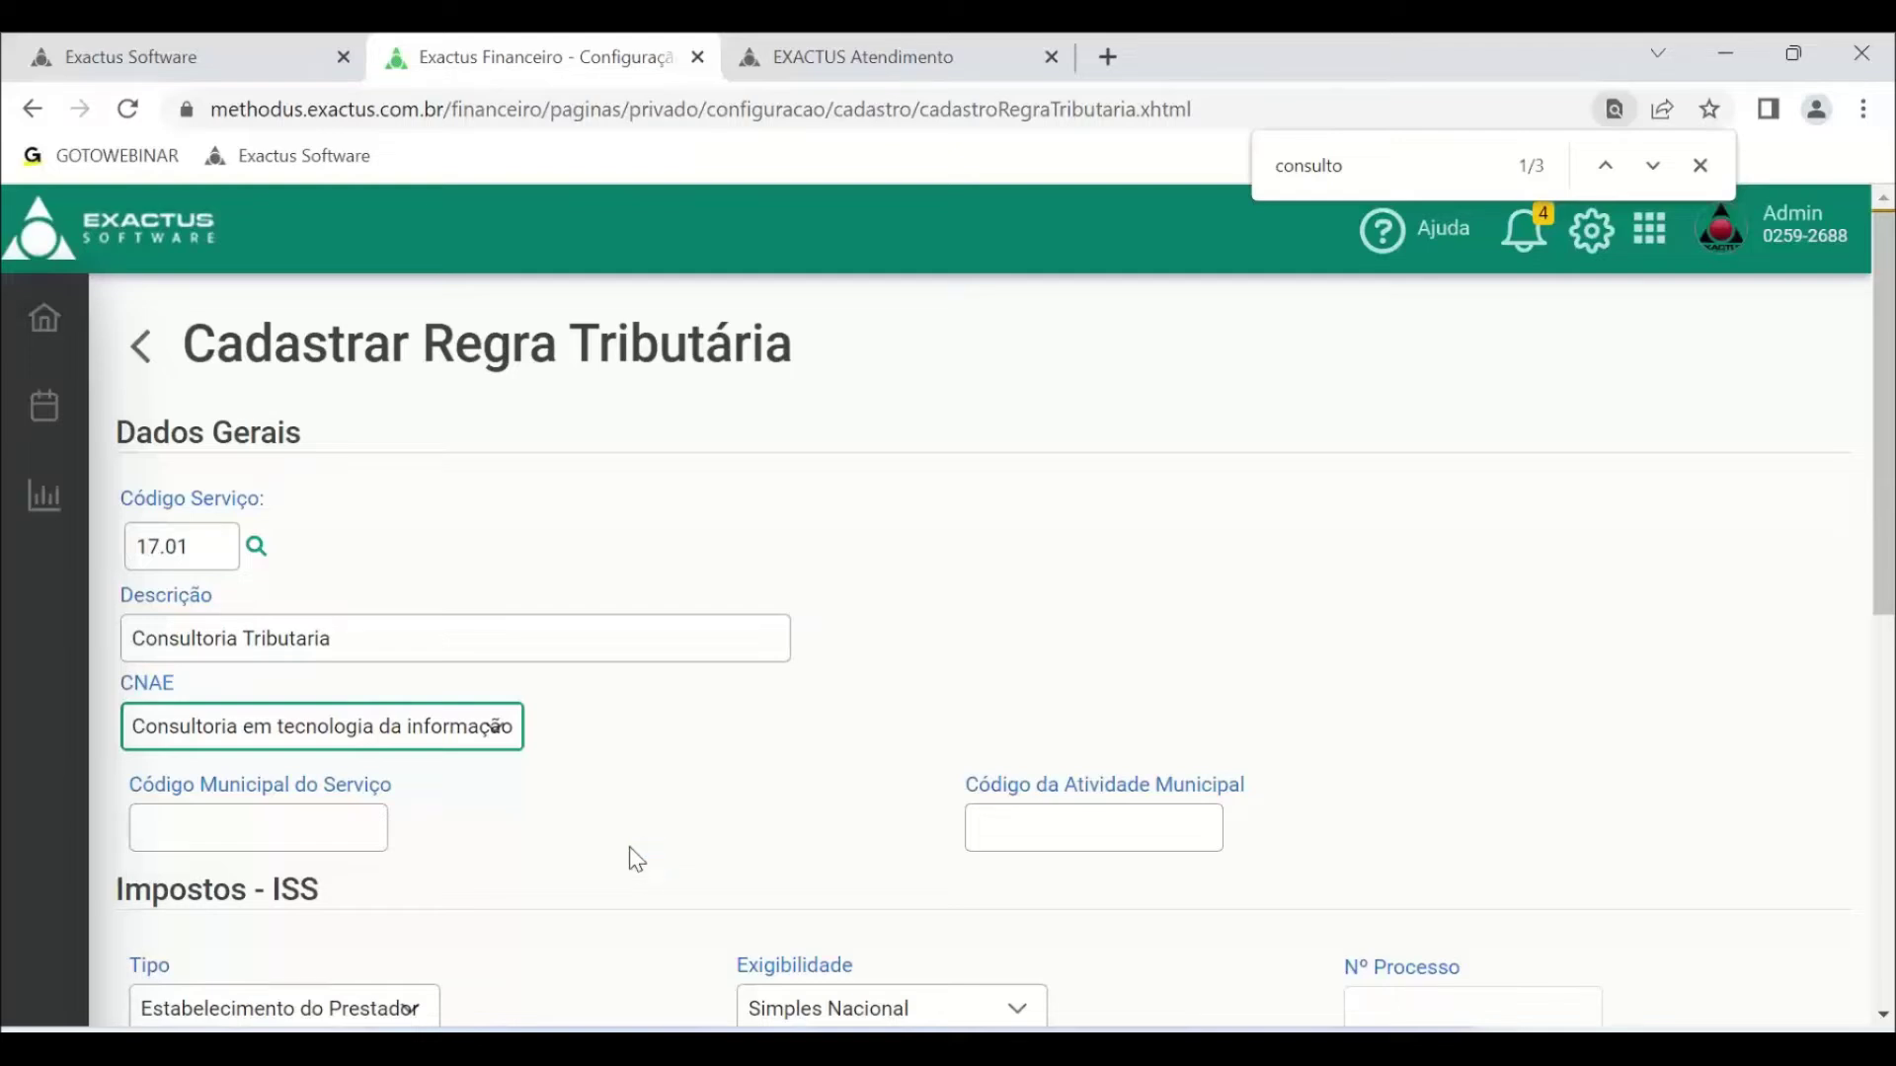
- Set the rule's Código Municipal do Serviço to 5555, leaving Código da Atividade Municipal empty
click(330, 810)
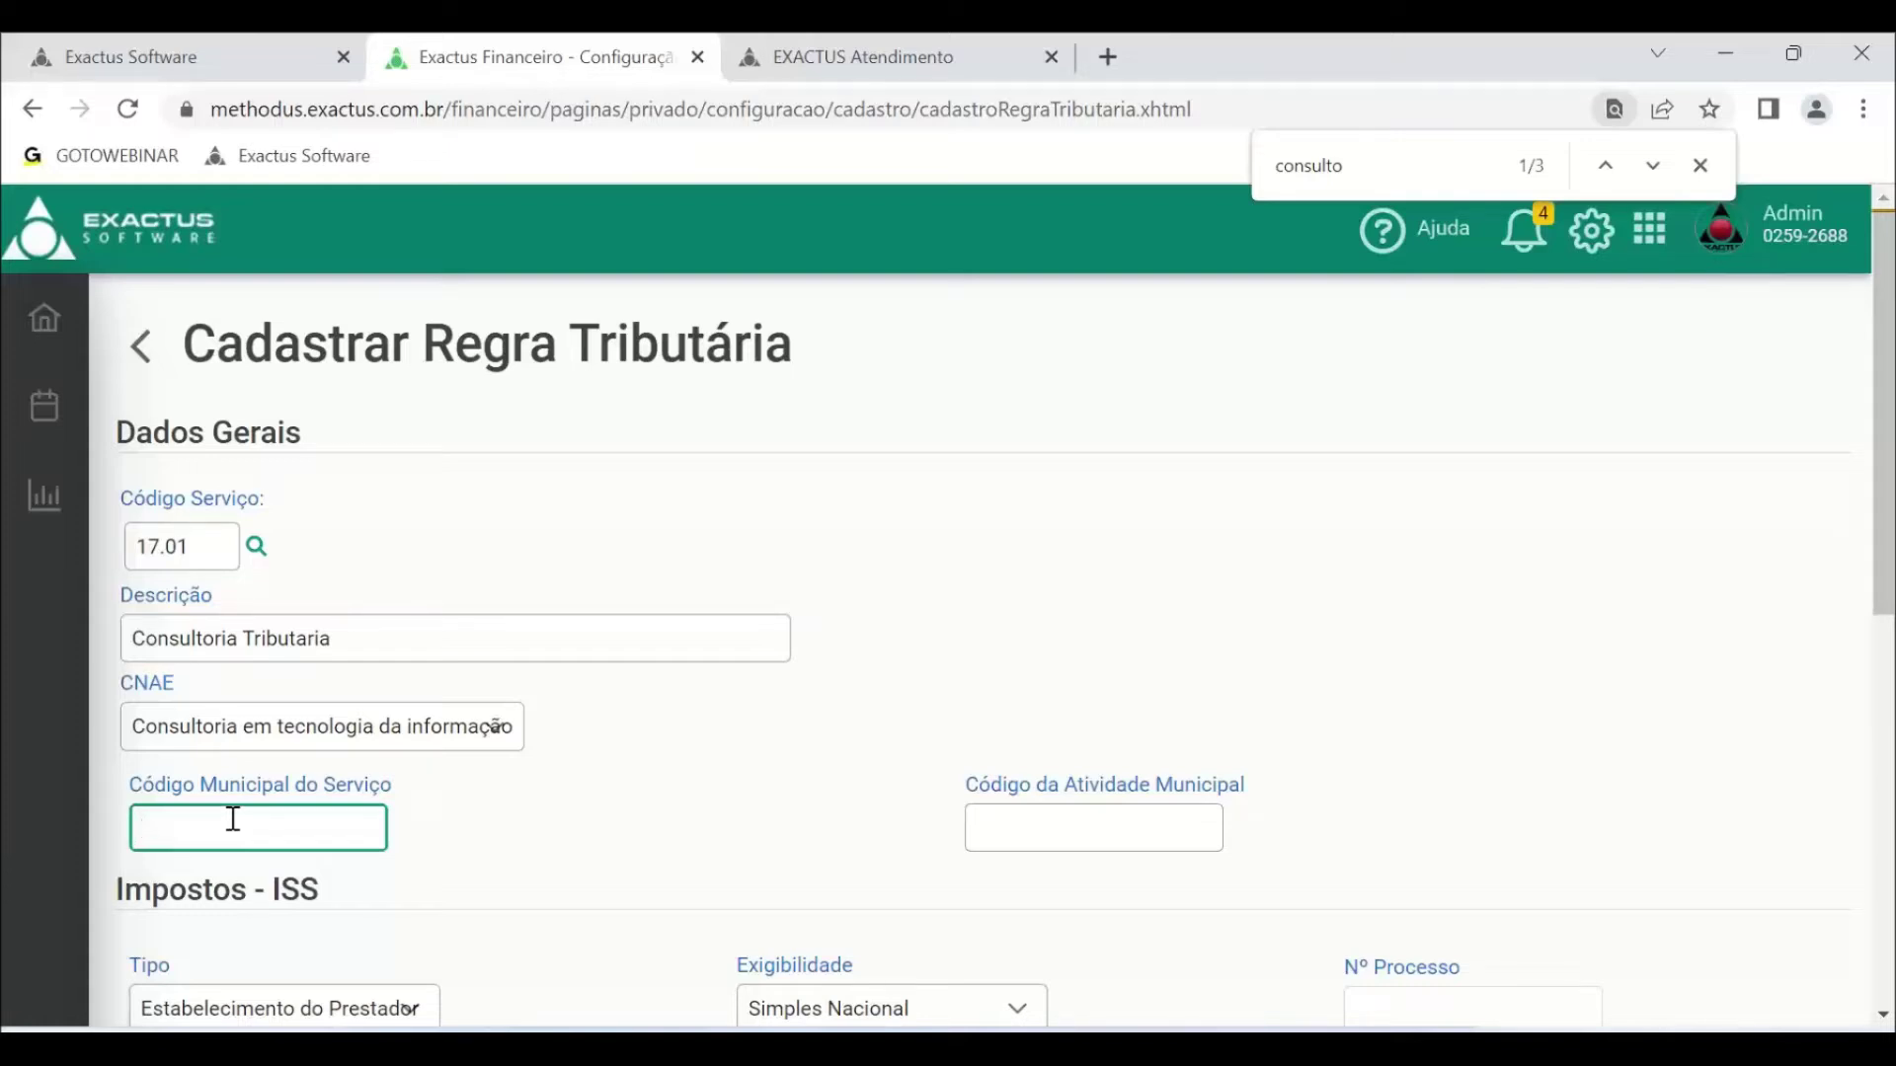
click(1119, 840)
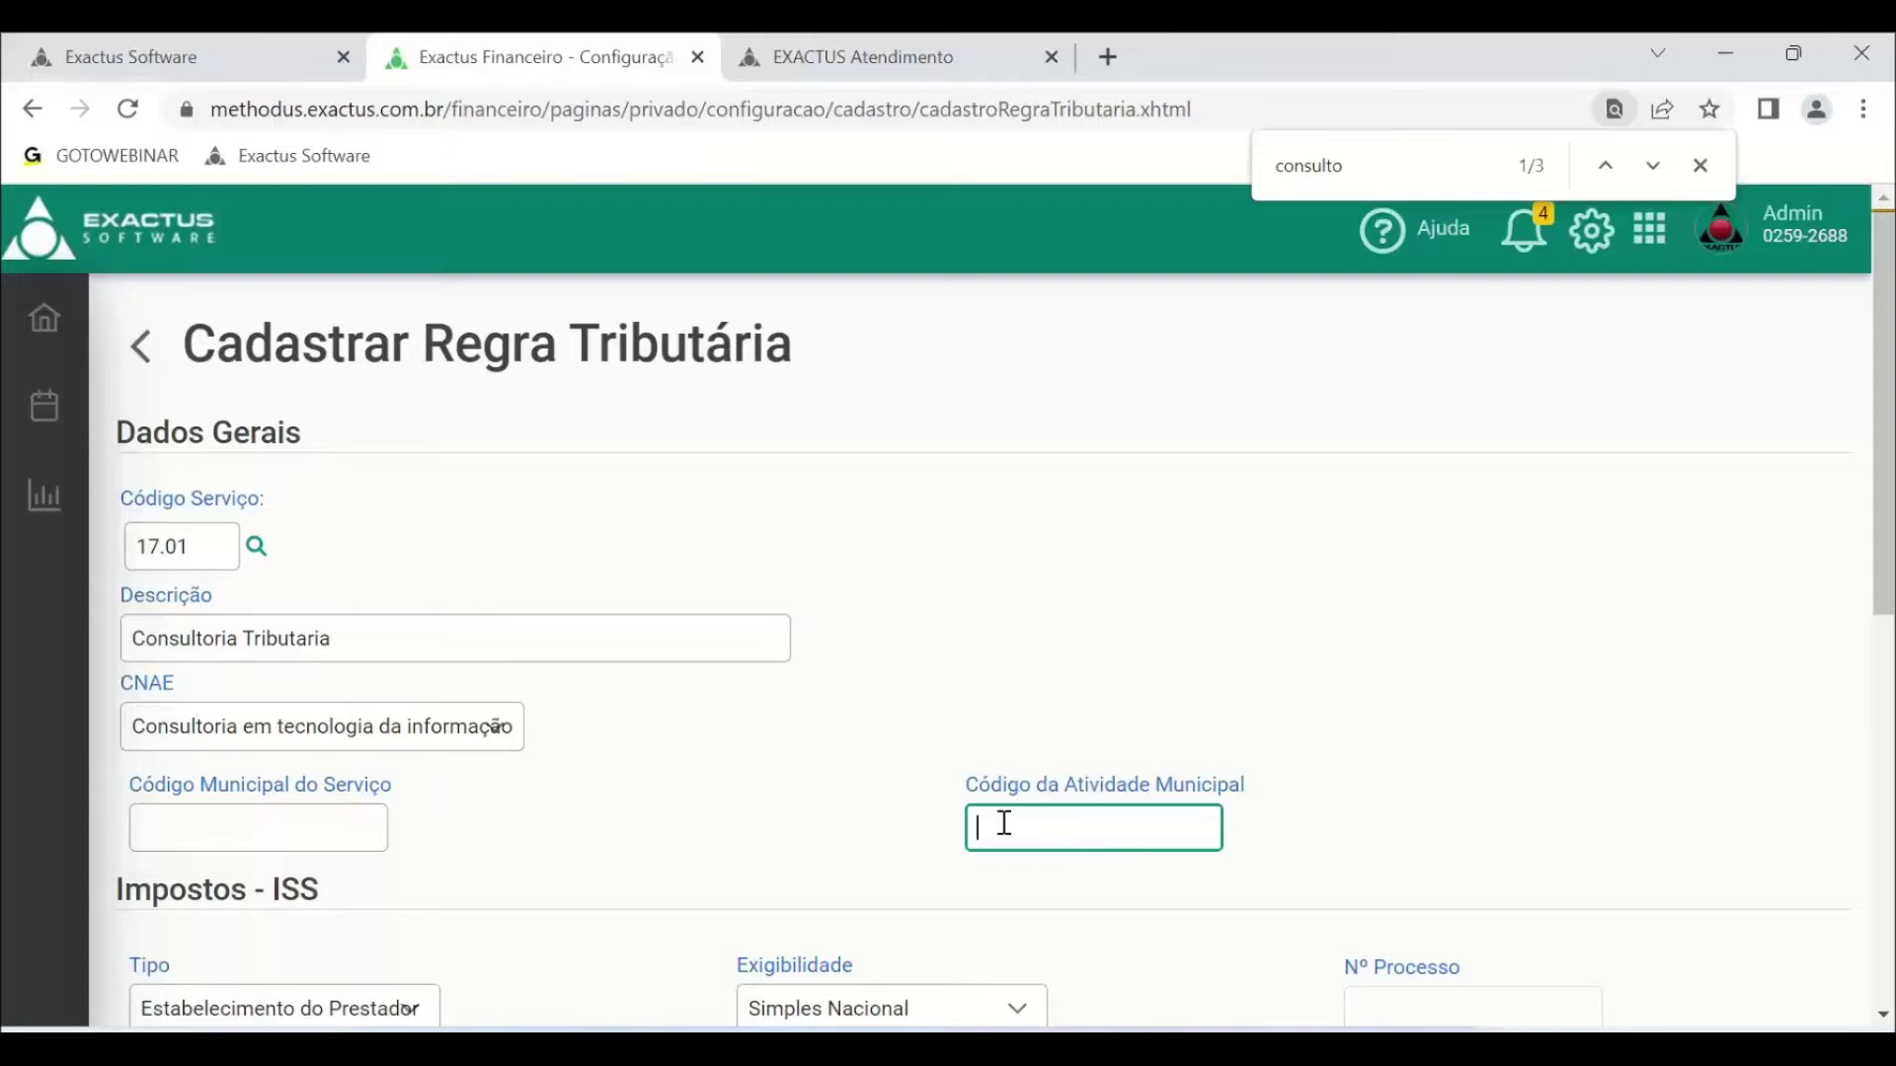
scroll(398, 554, down, 3)
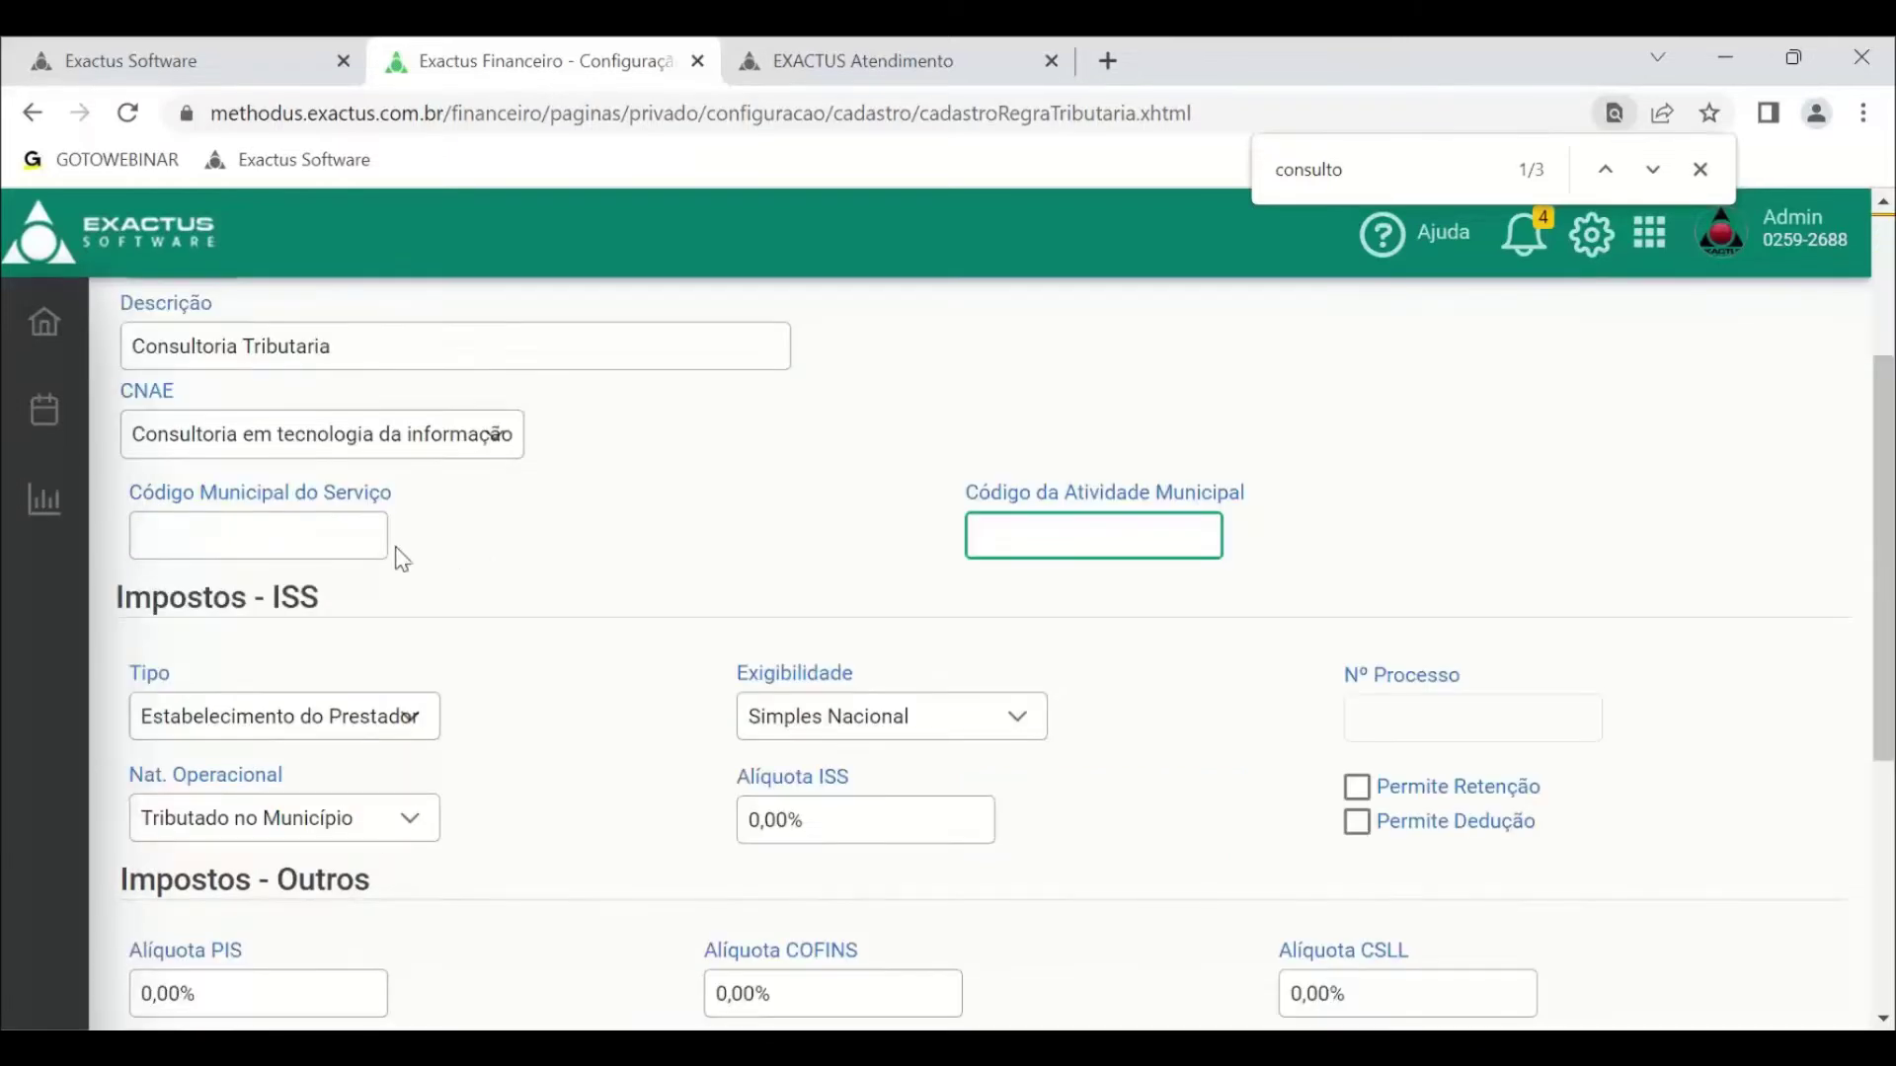
click(335, 527)
text(5555)
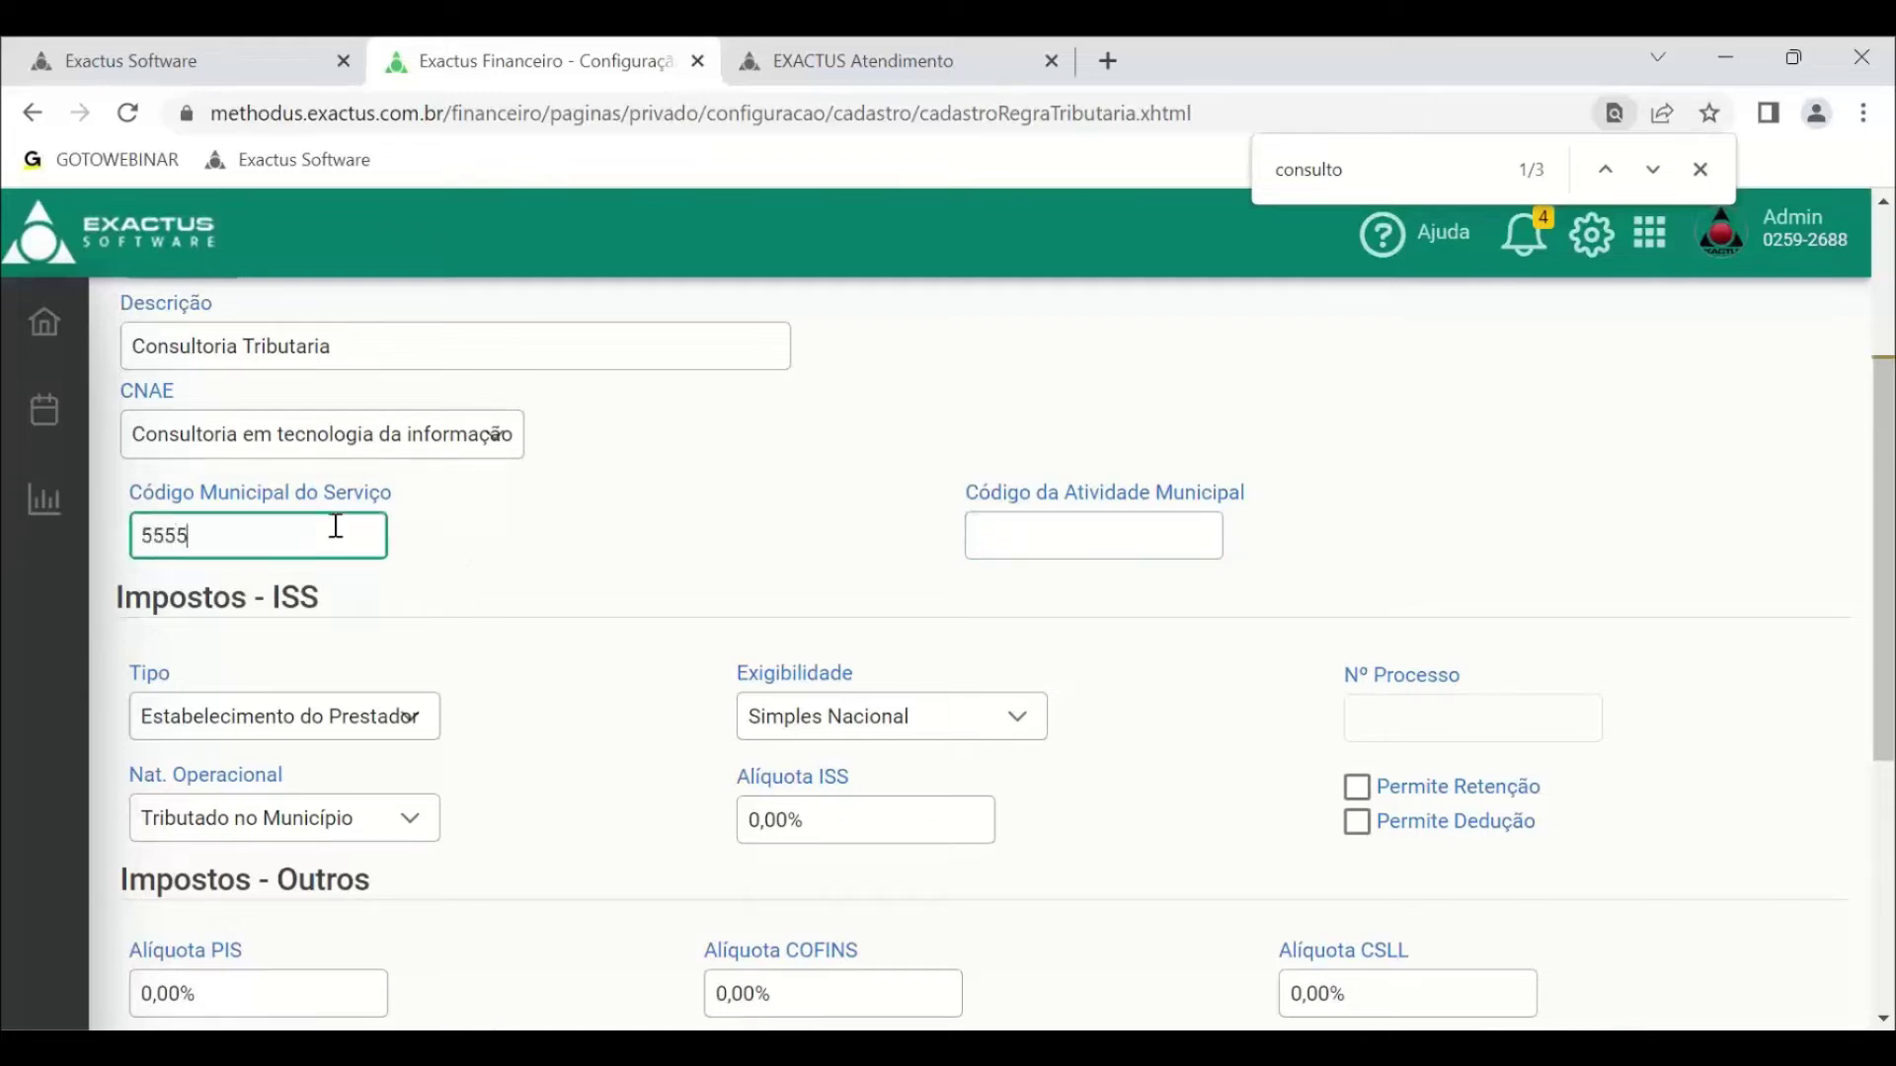
key(Tab)
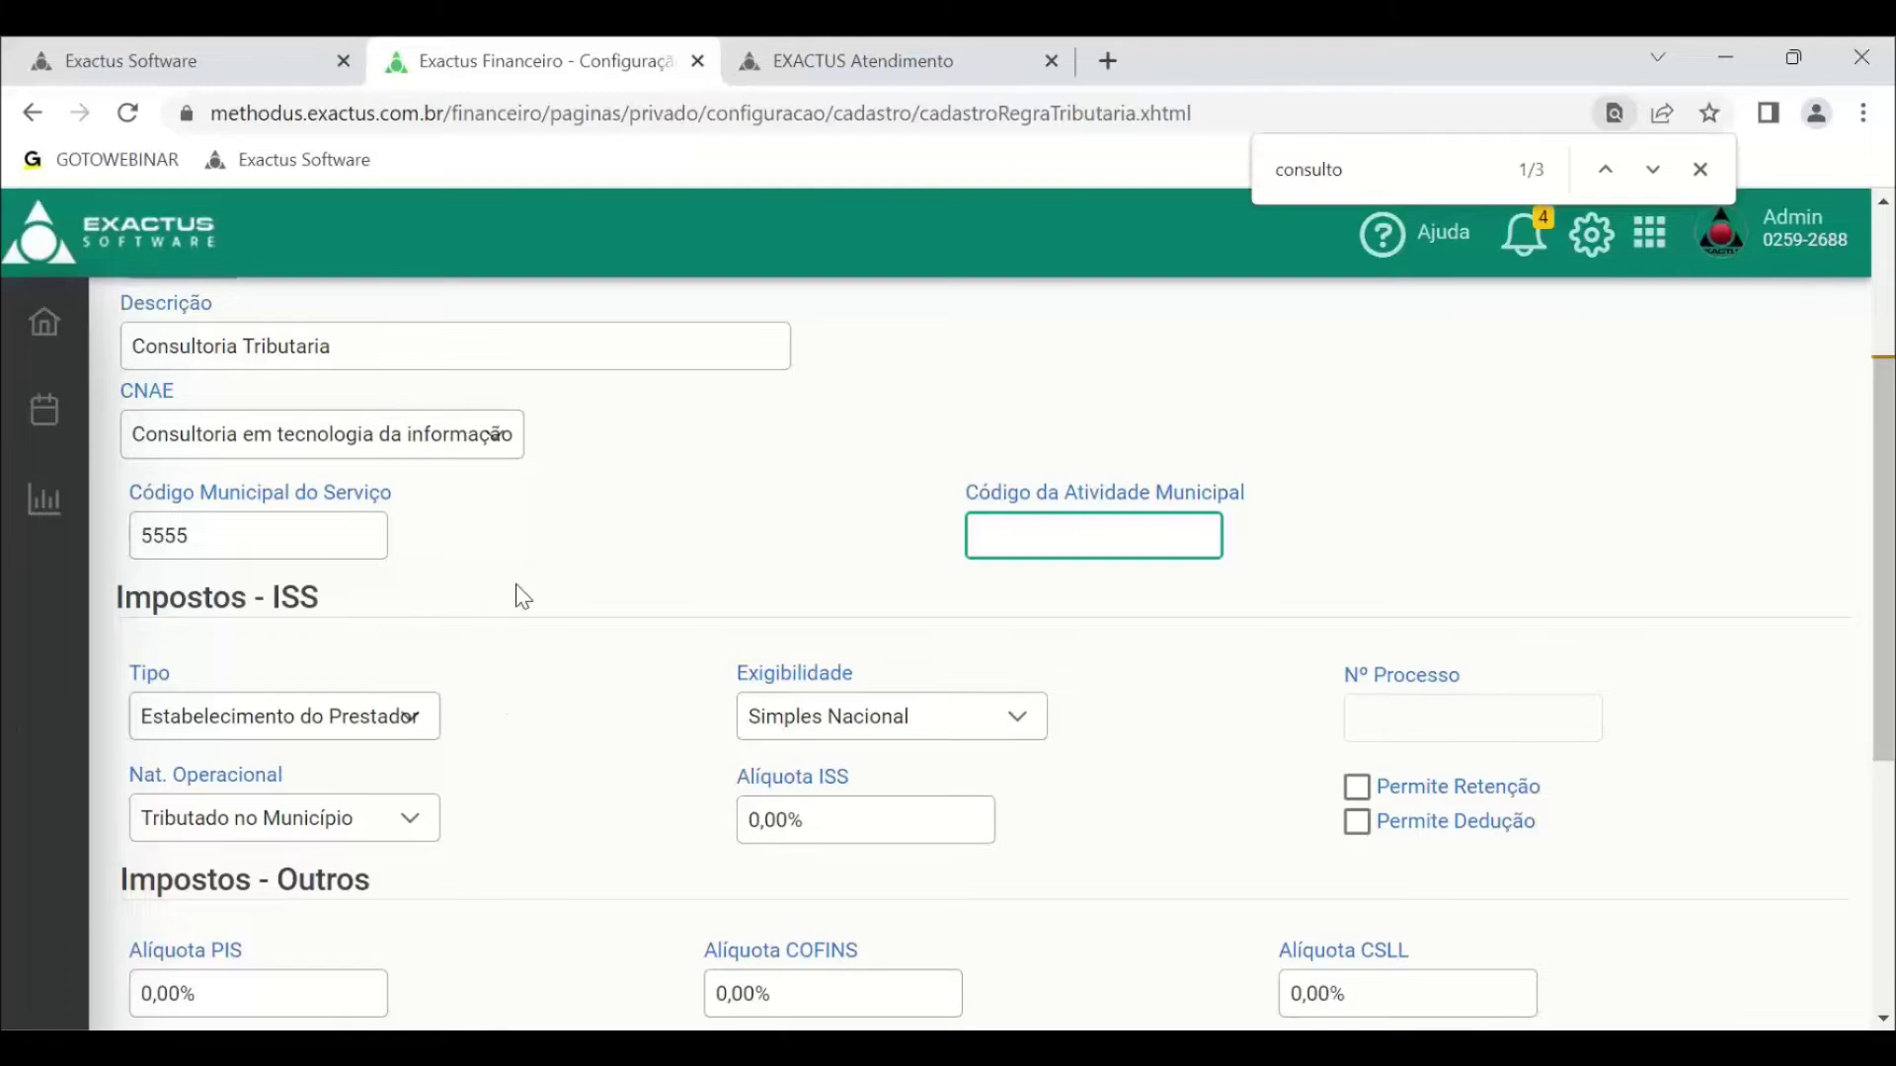
- Go through the ISS options for Tipo and Nat. Operacional, keeping Estabelecimento do Prestador and Tributado no Município selected
scroll(504, 583, down, 2)
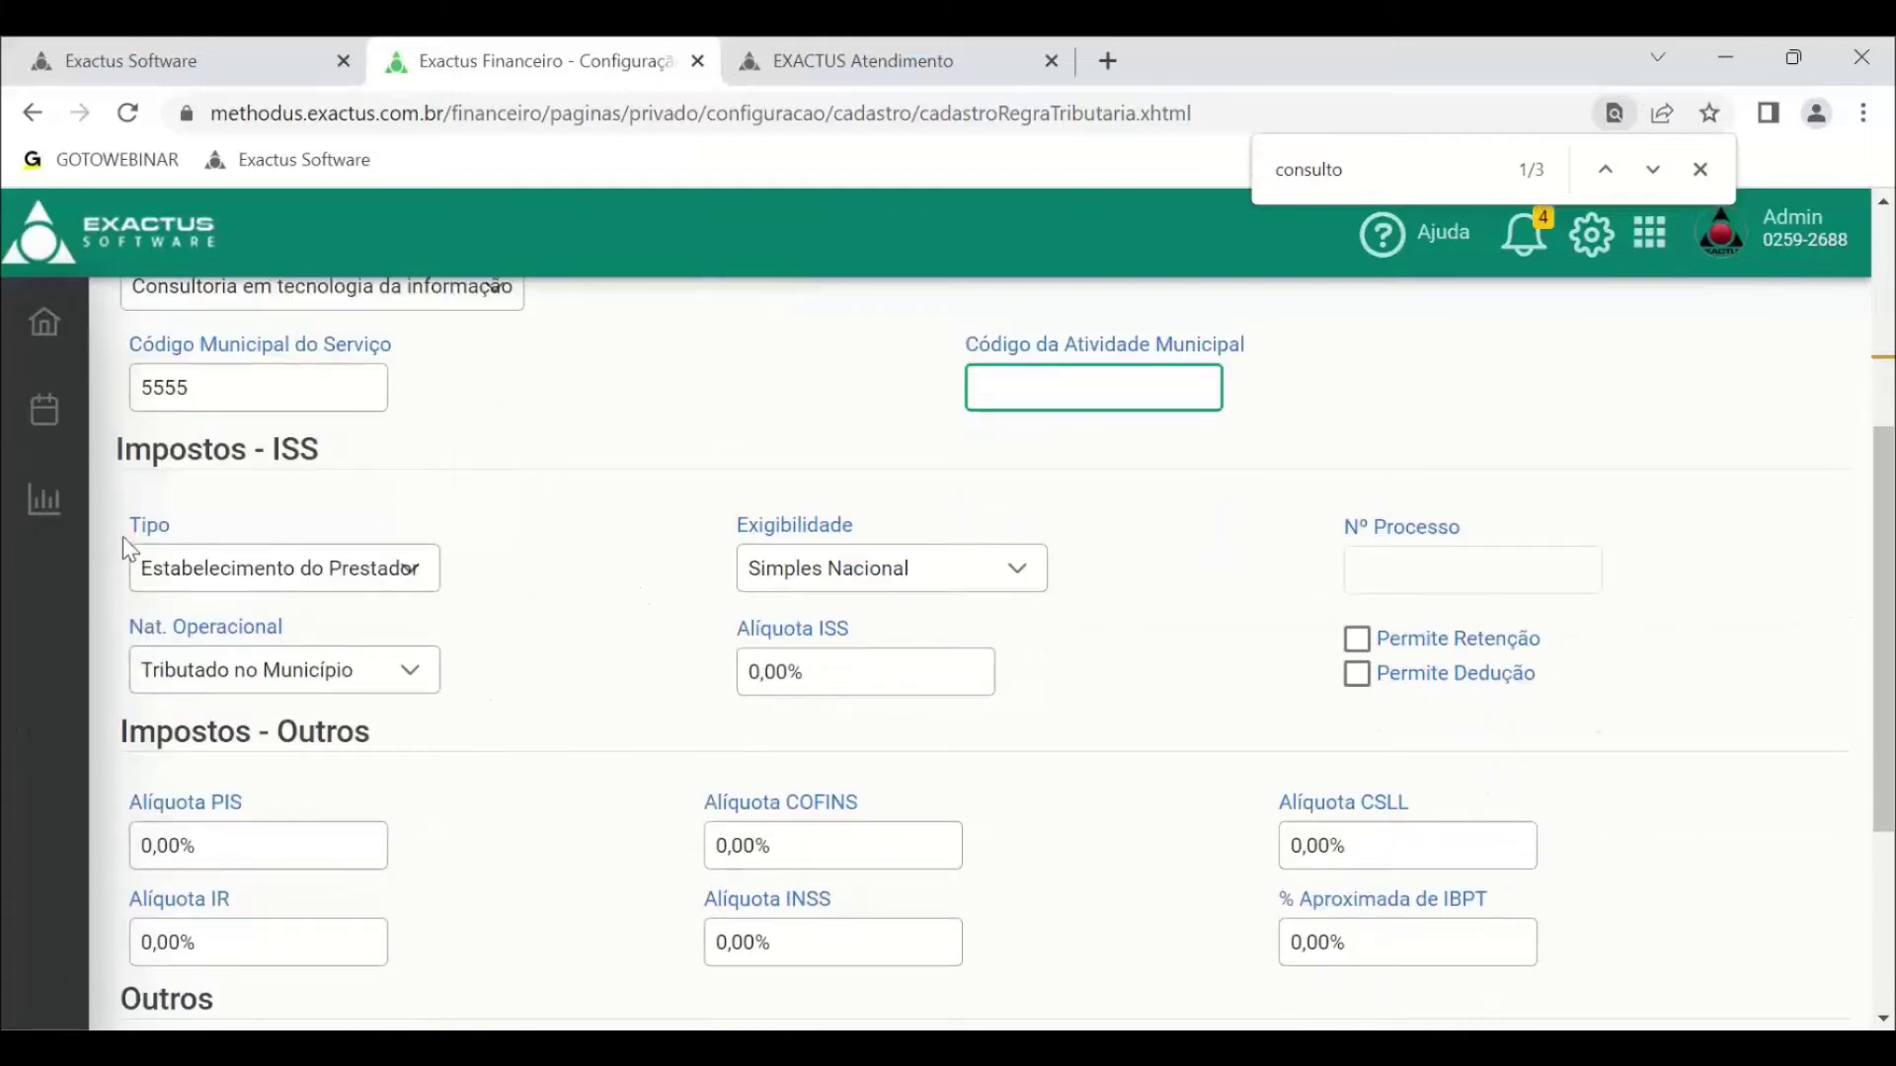
click(424, 583)
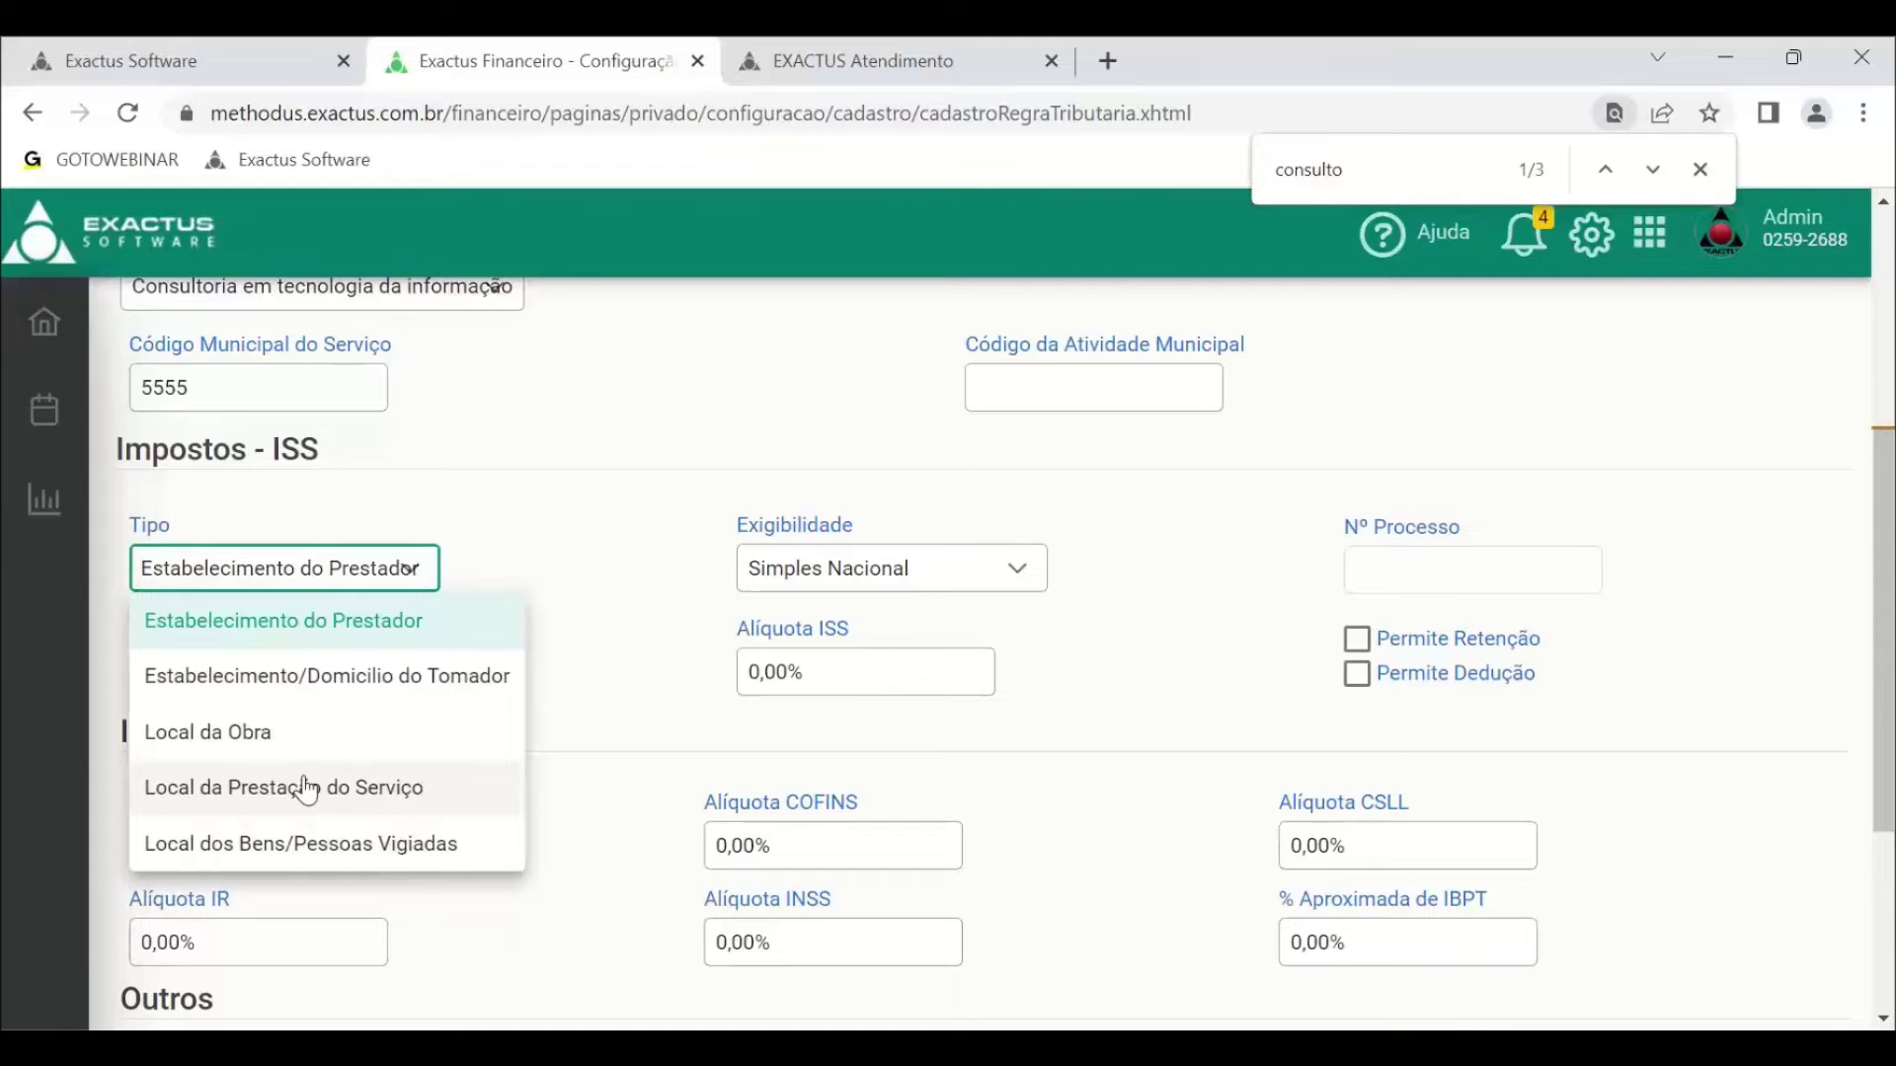
click(330, 624)
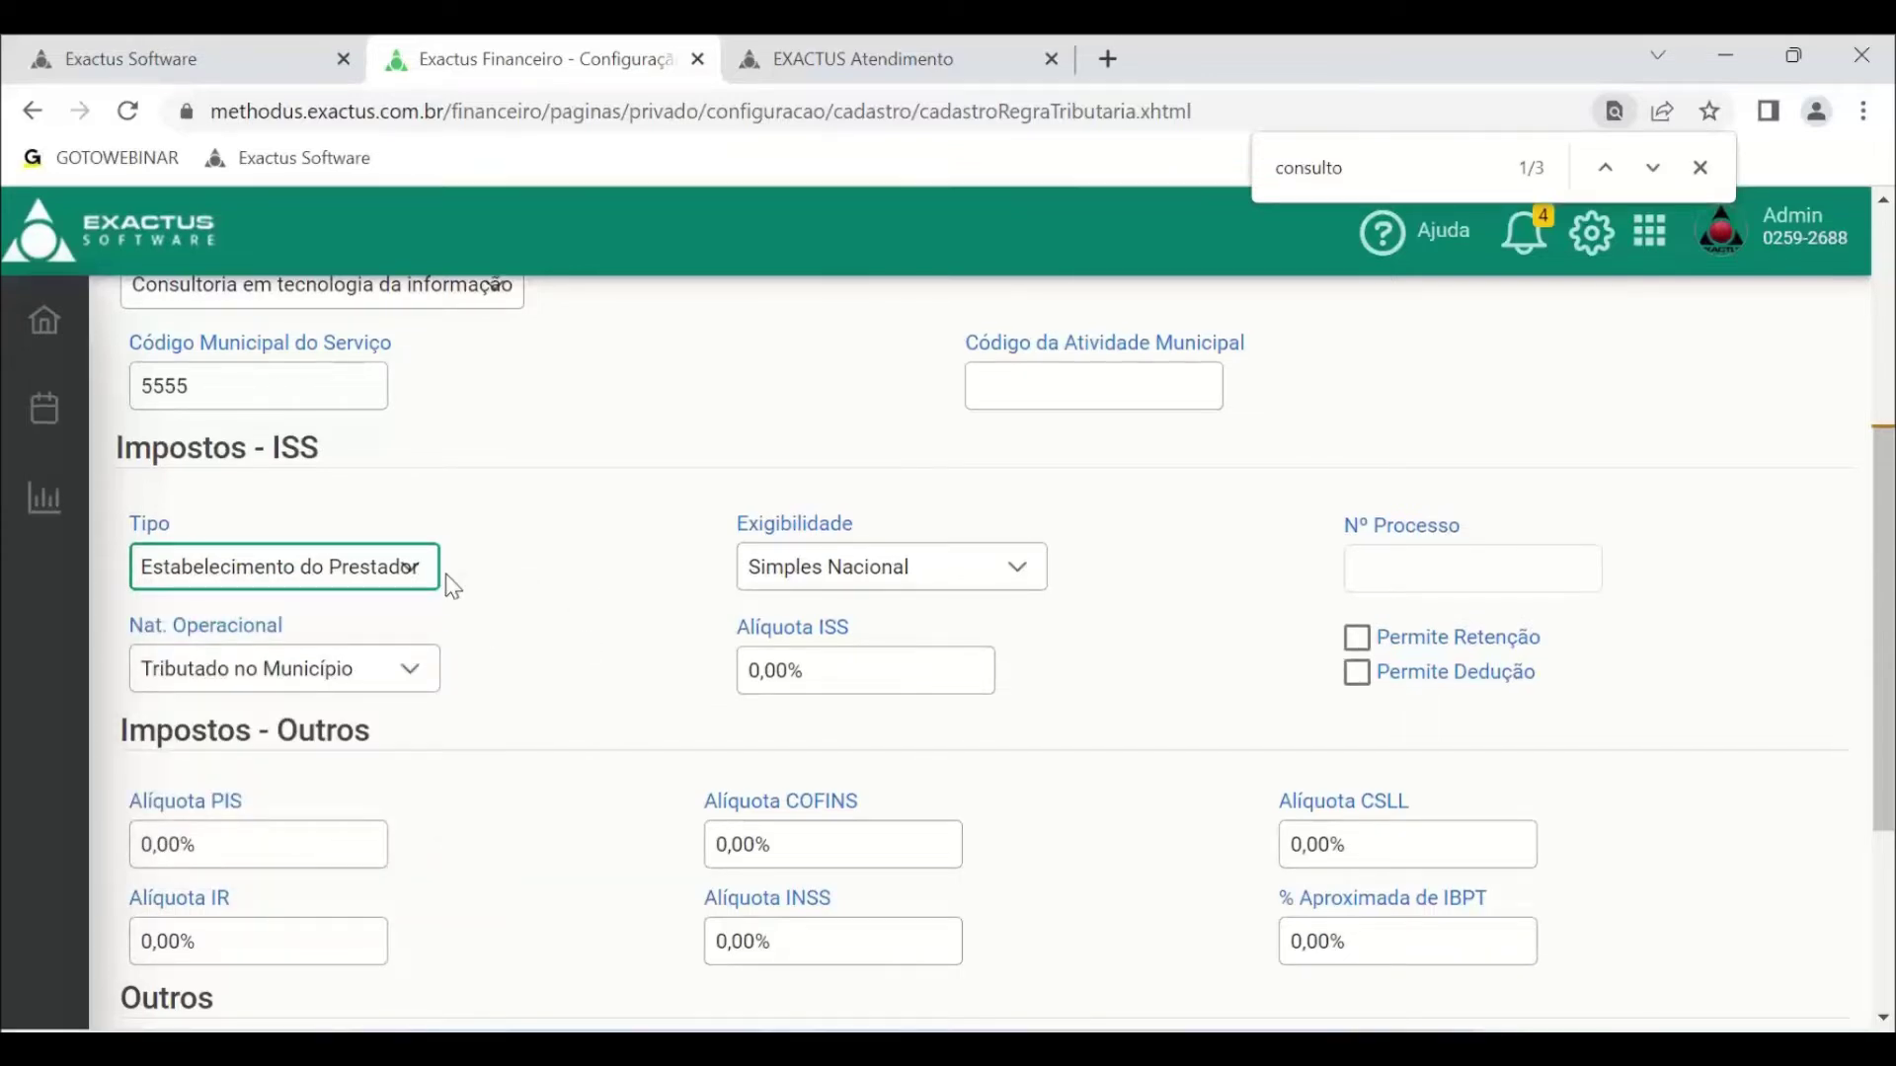
click(432, 680)
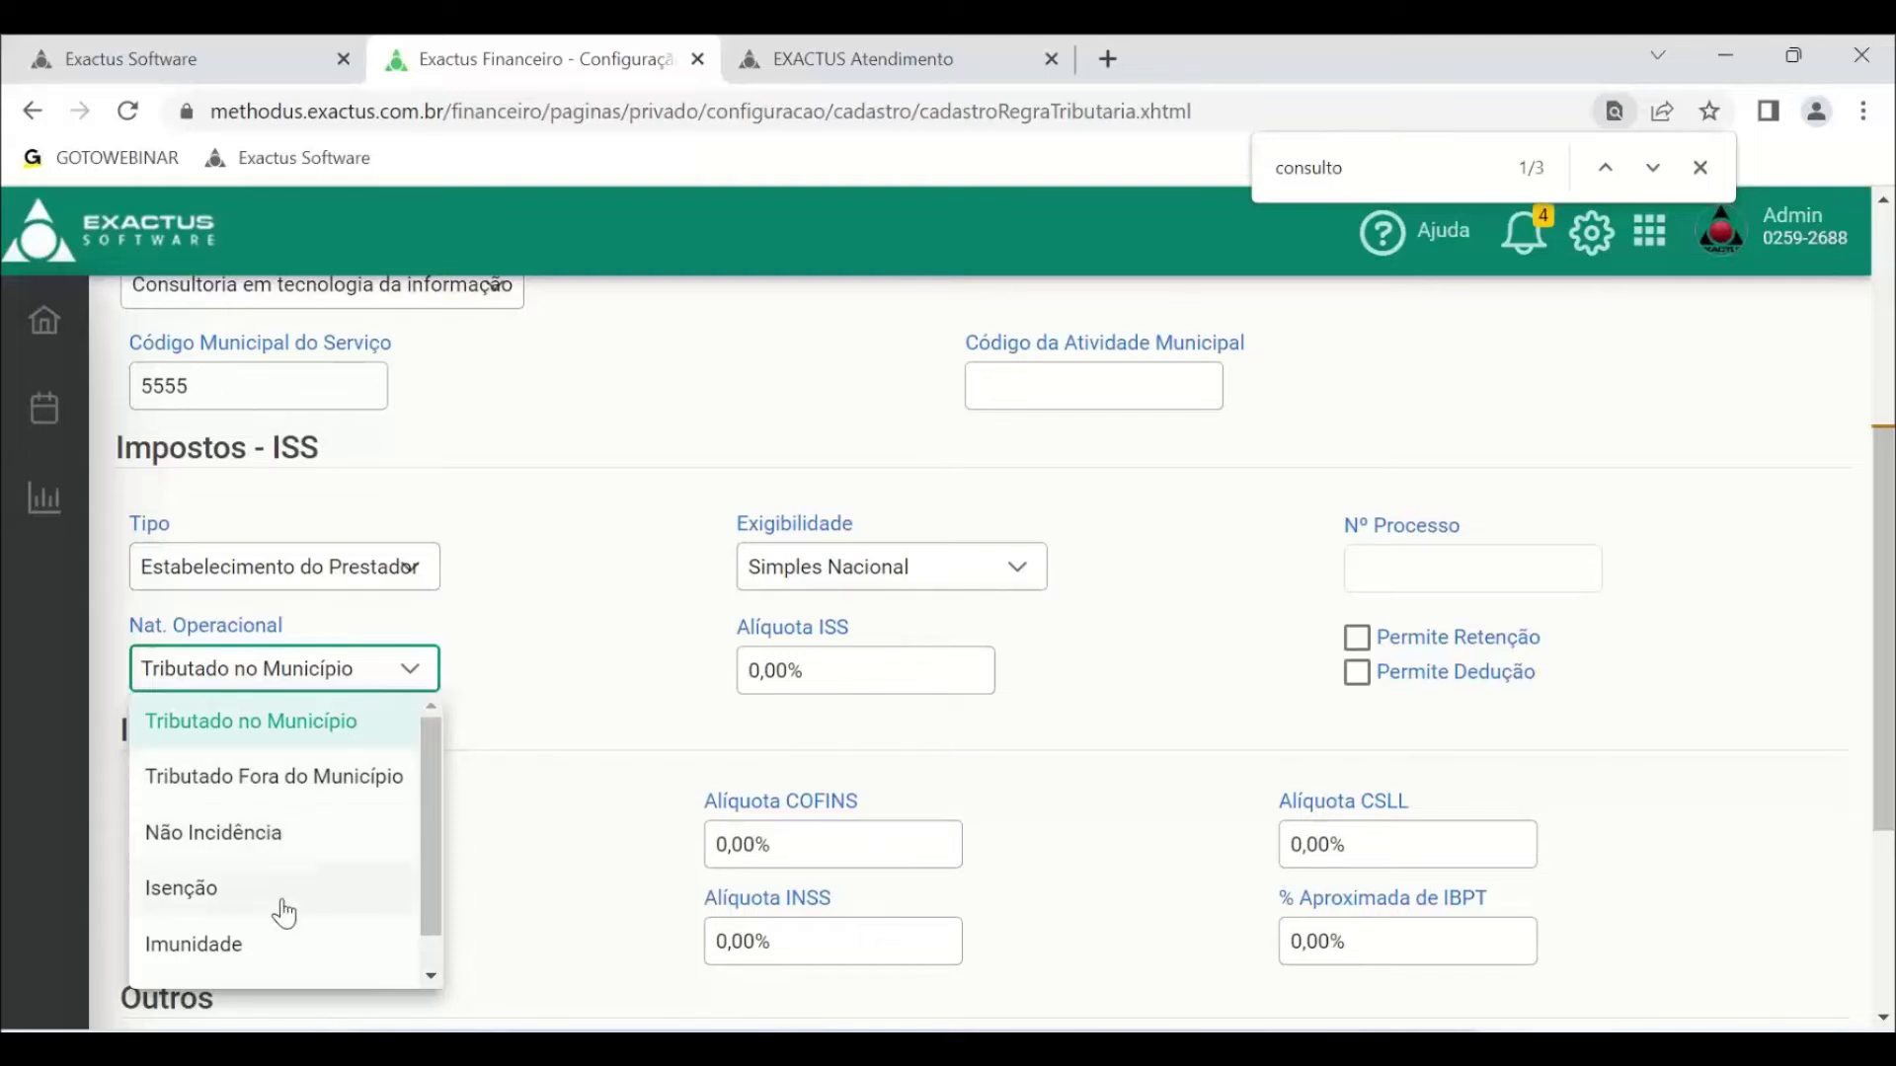
drag(424, 832, 431, 931)
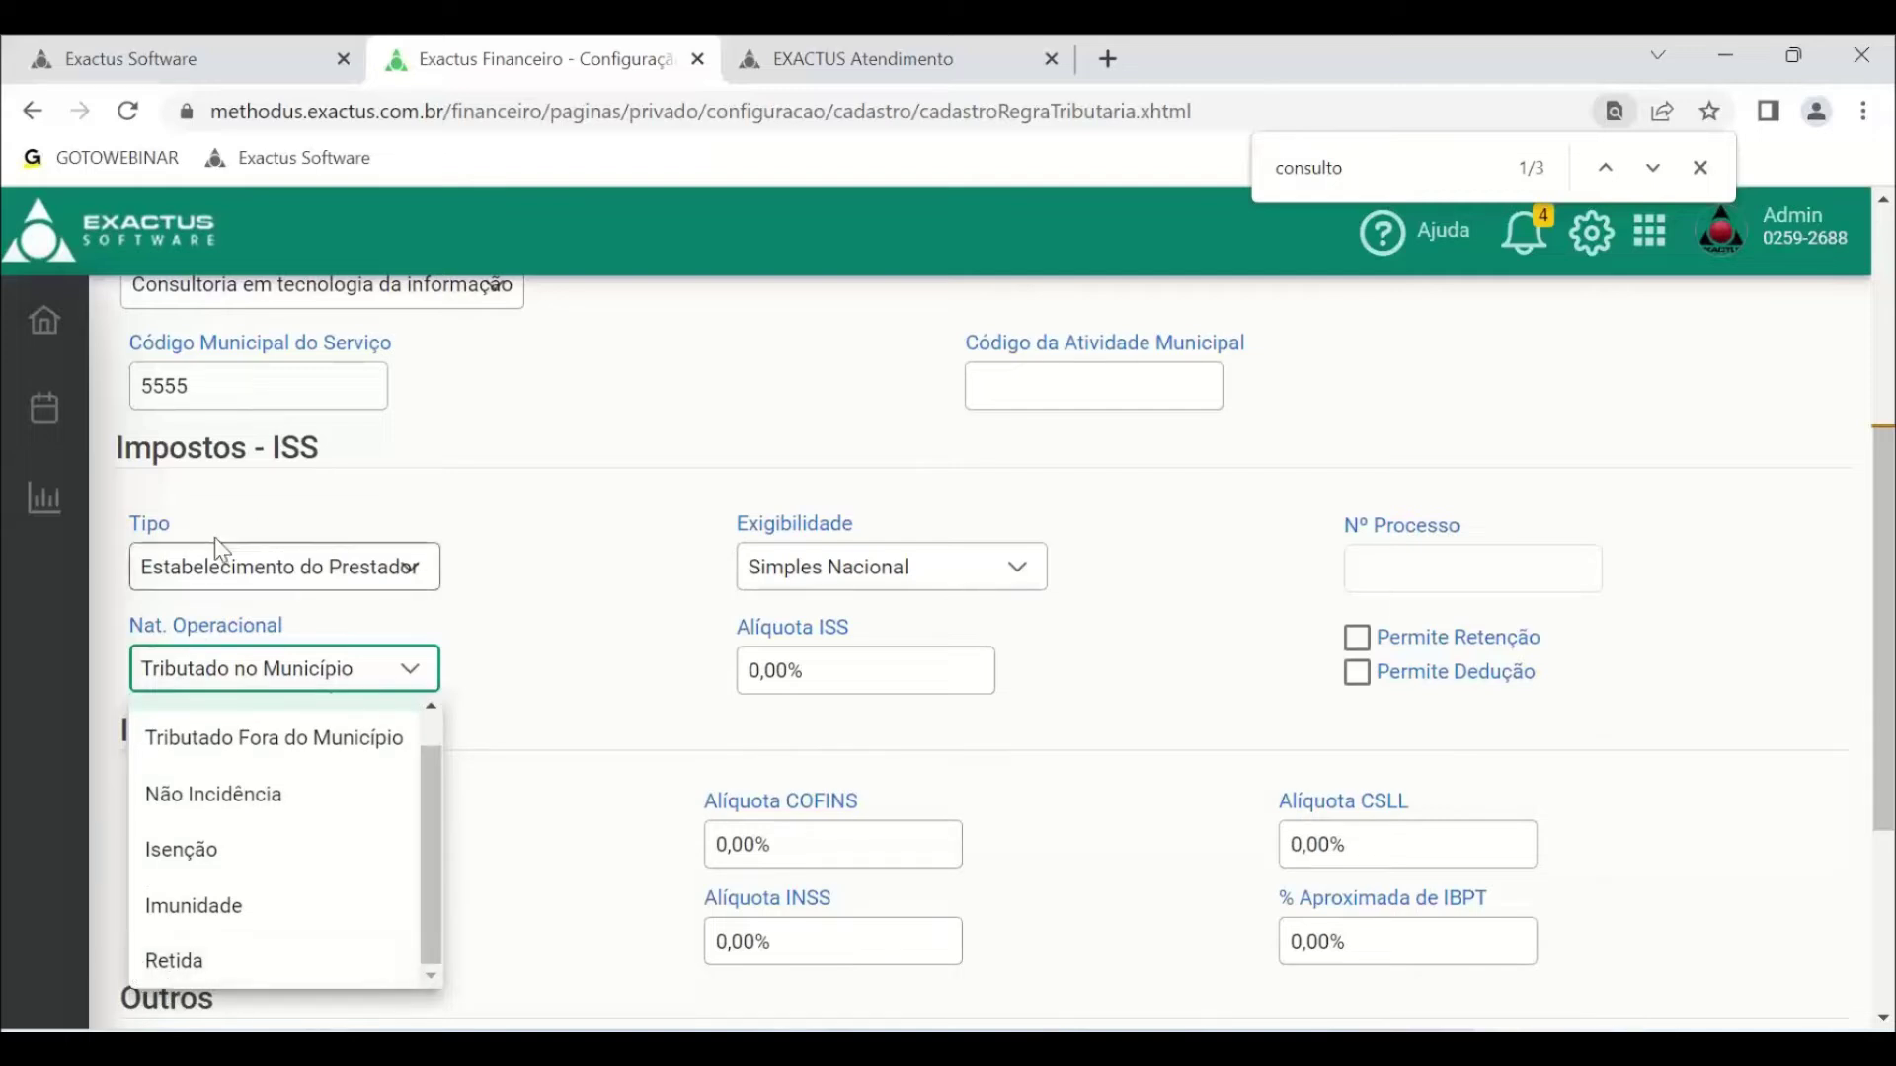
click(322, 682)
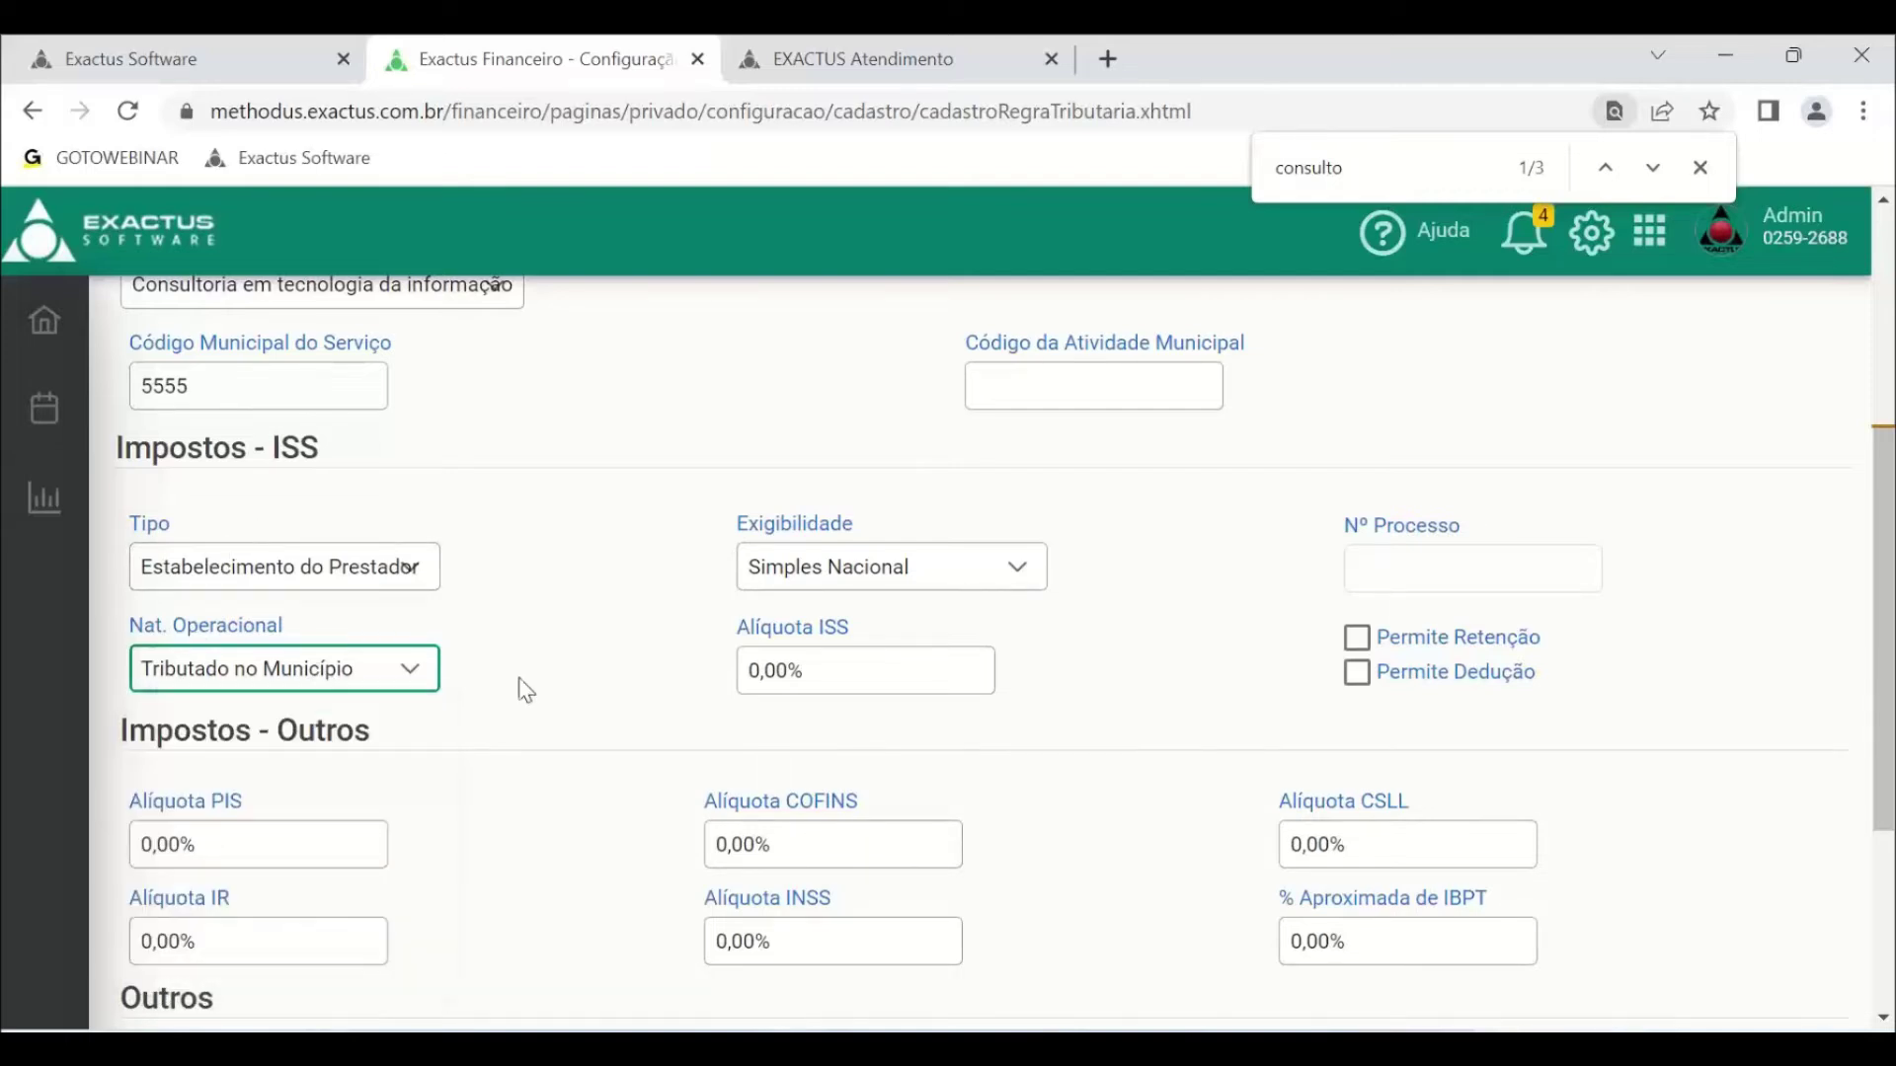
- Review the full list of Exigibilidade options for ISS, keeping Simples Nacional selected
click(900, 584)
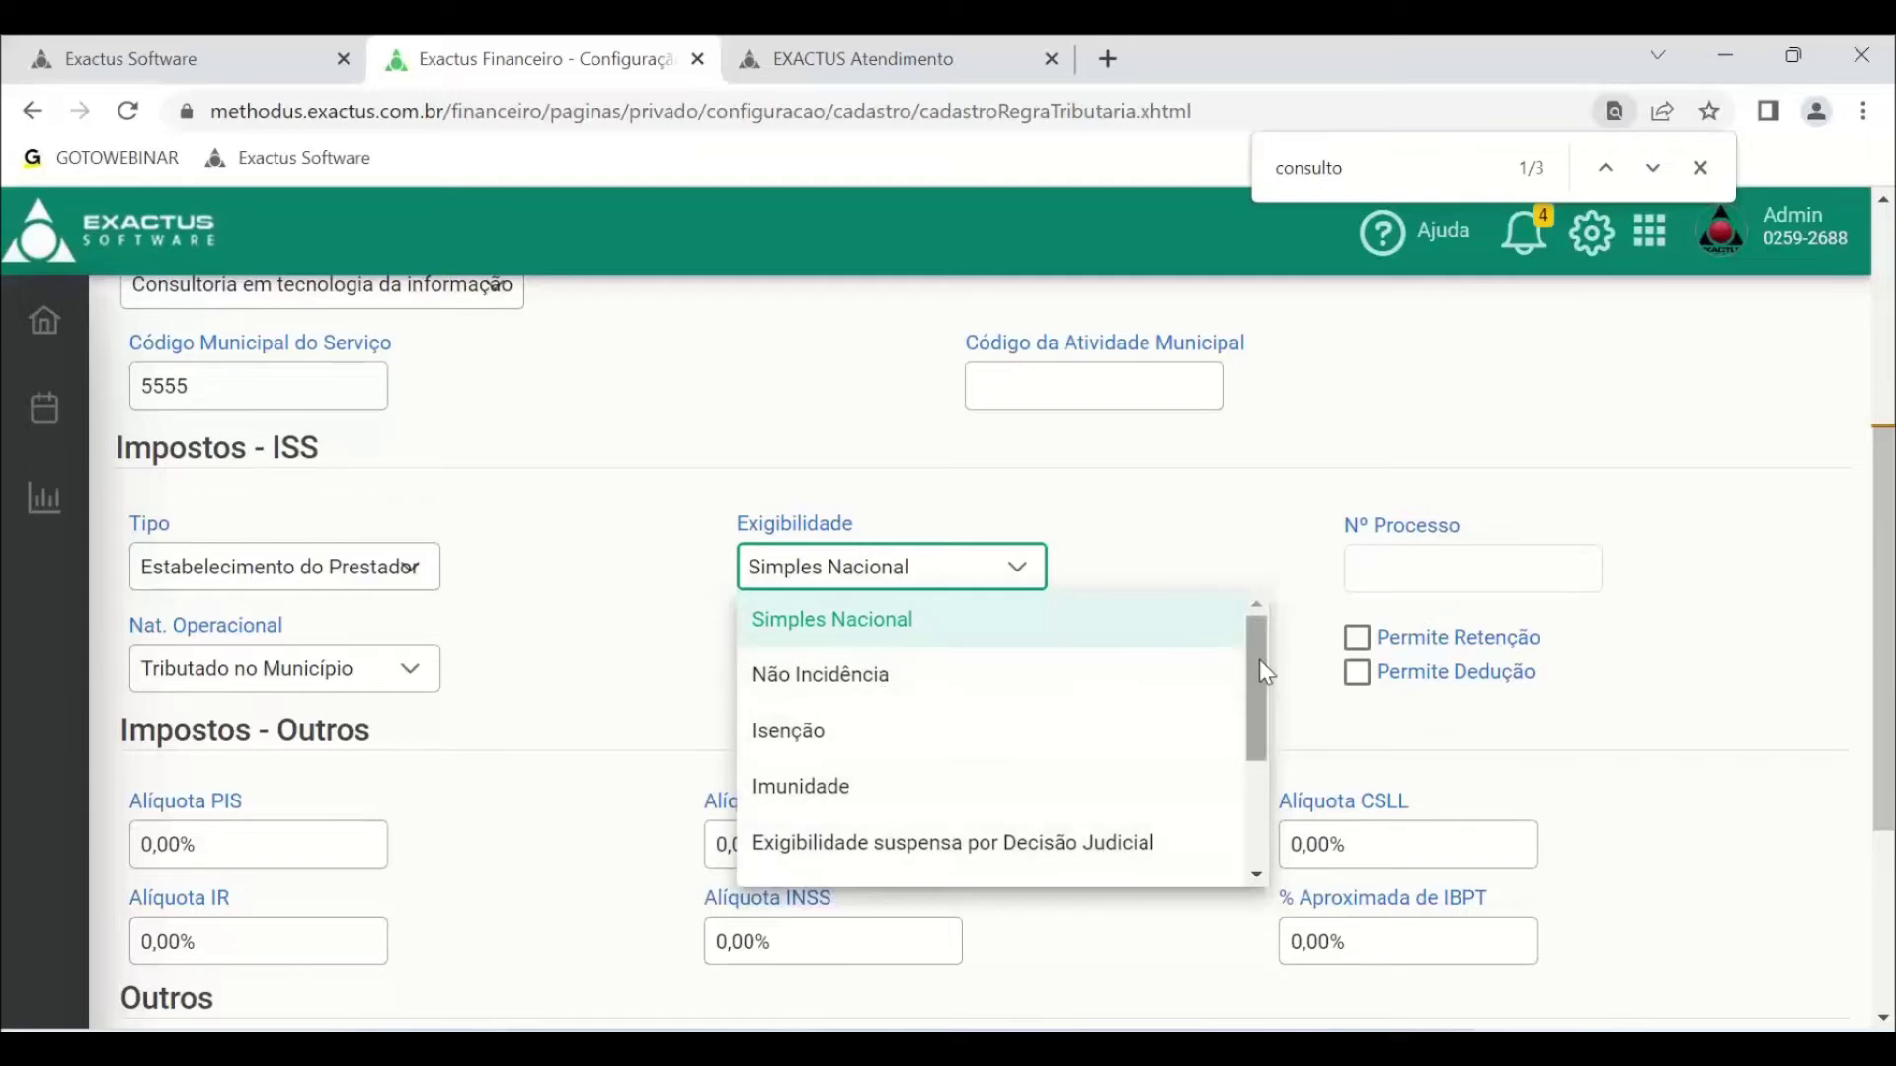
scroll(1259, 657, down, 1)
scroll(1258, 731, down, 3)
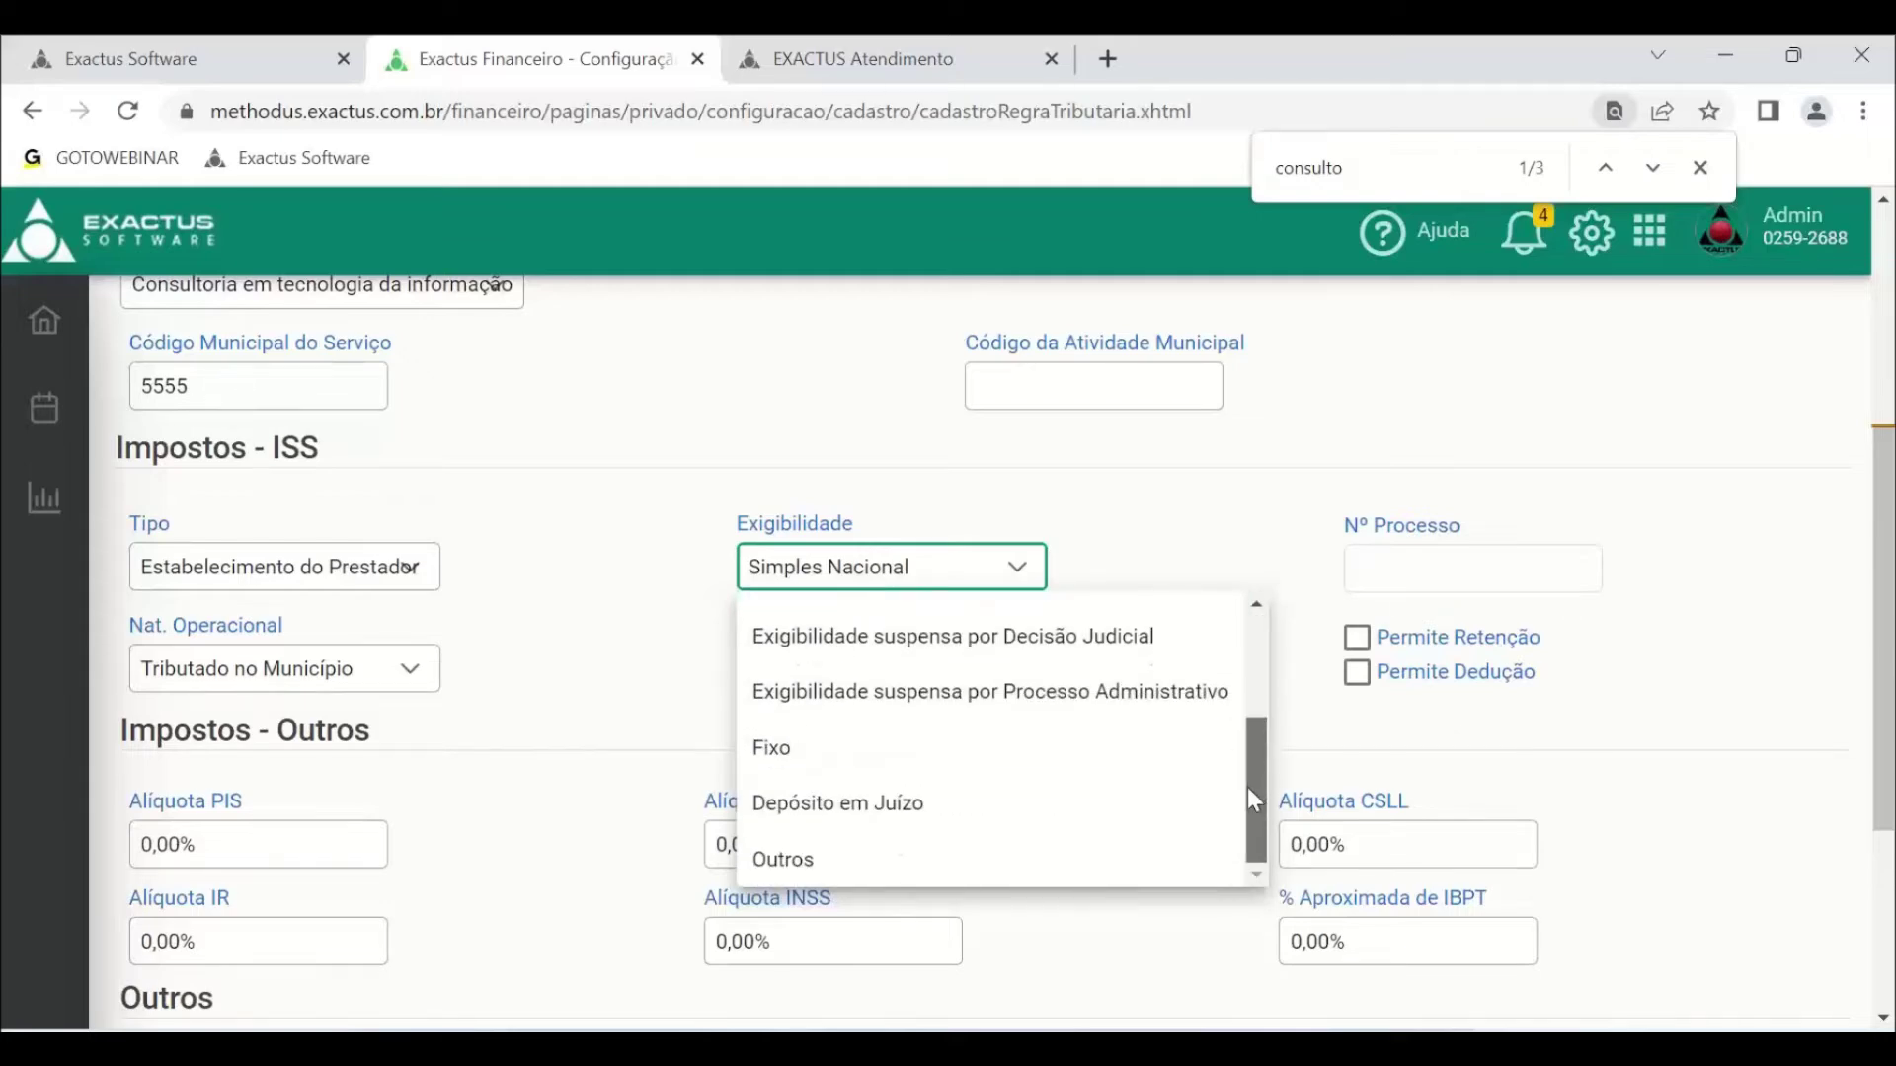
scroll(1253, 754, up, 4)
click(1142, 540)
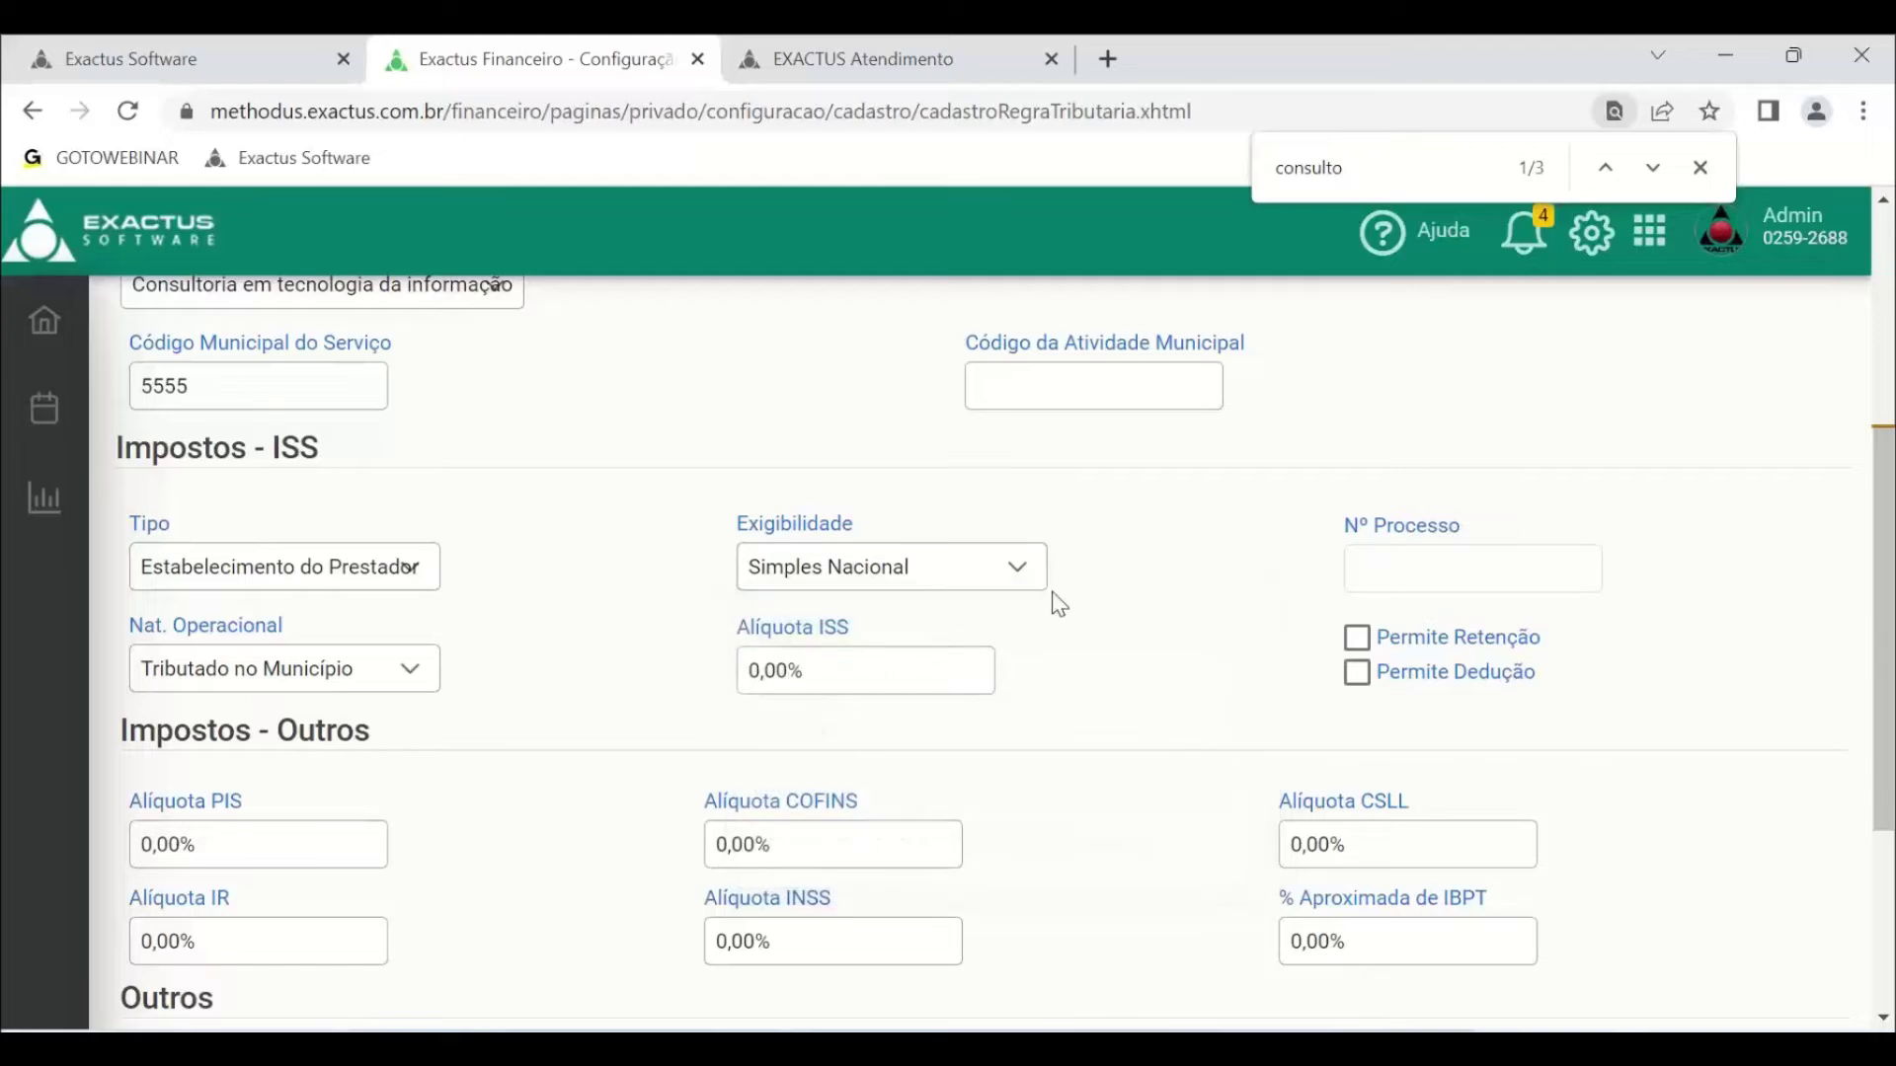
- Set the rule's Alíquota ISS to 5,00%
click(748, 667)
text(5)
key(Delete)
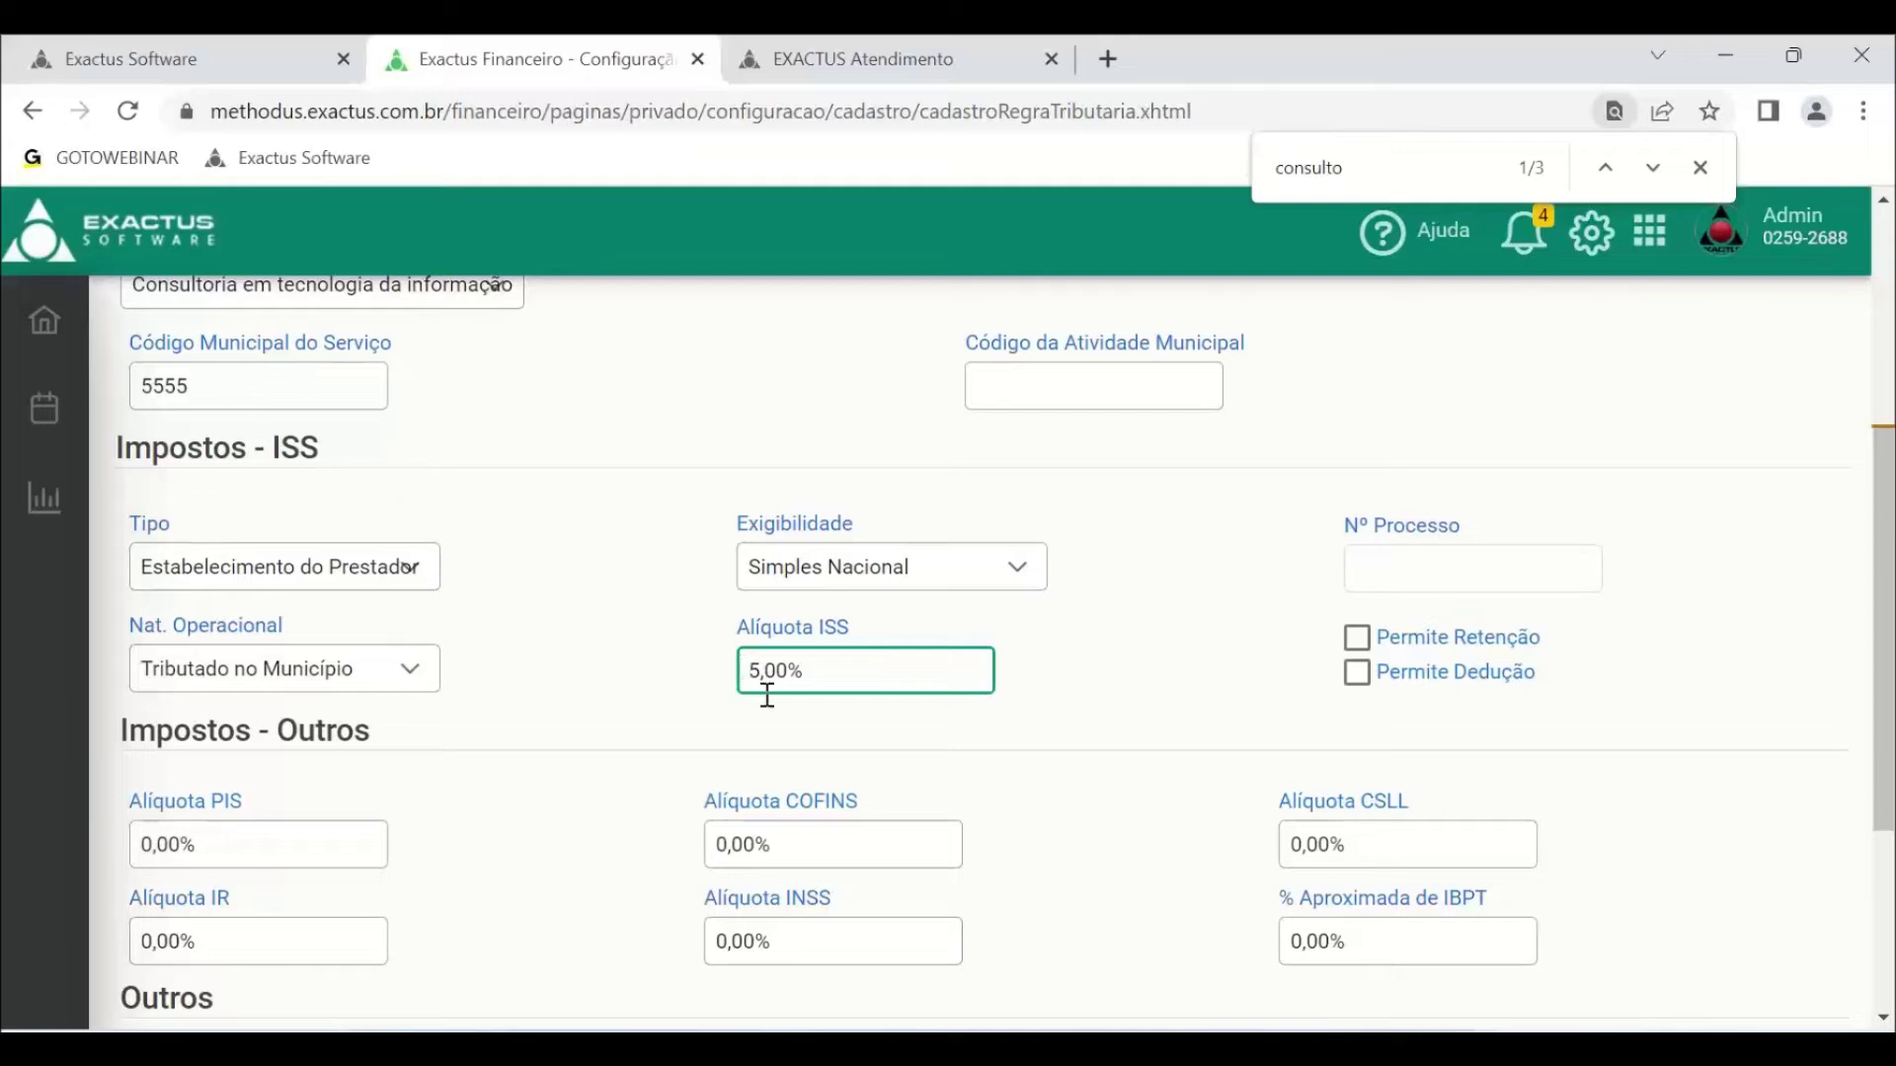
click(1313, 680)
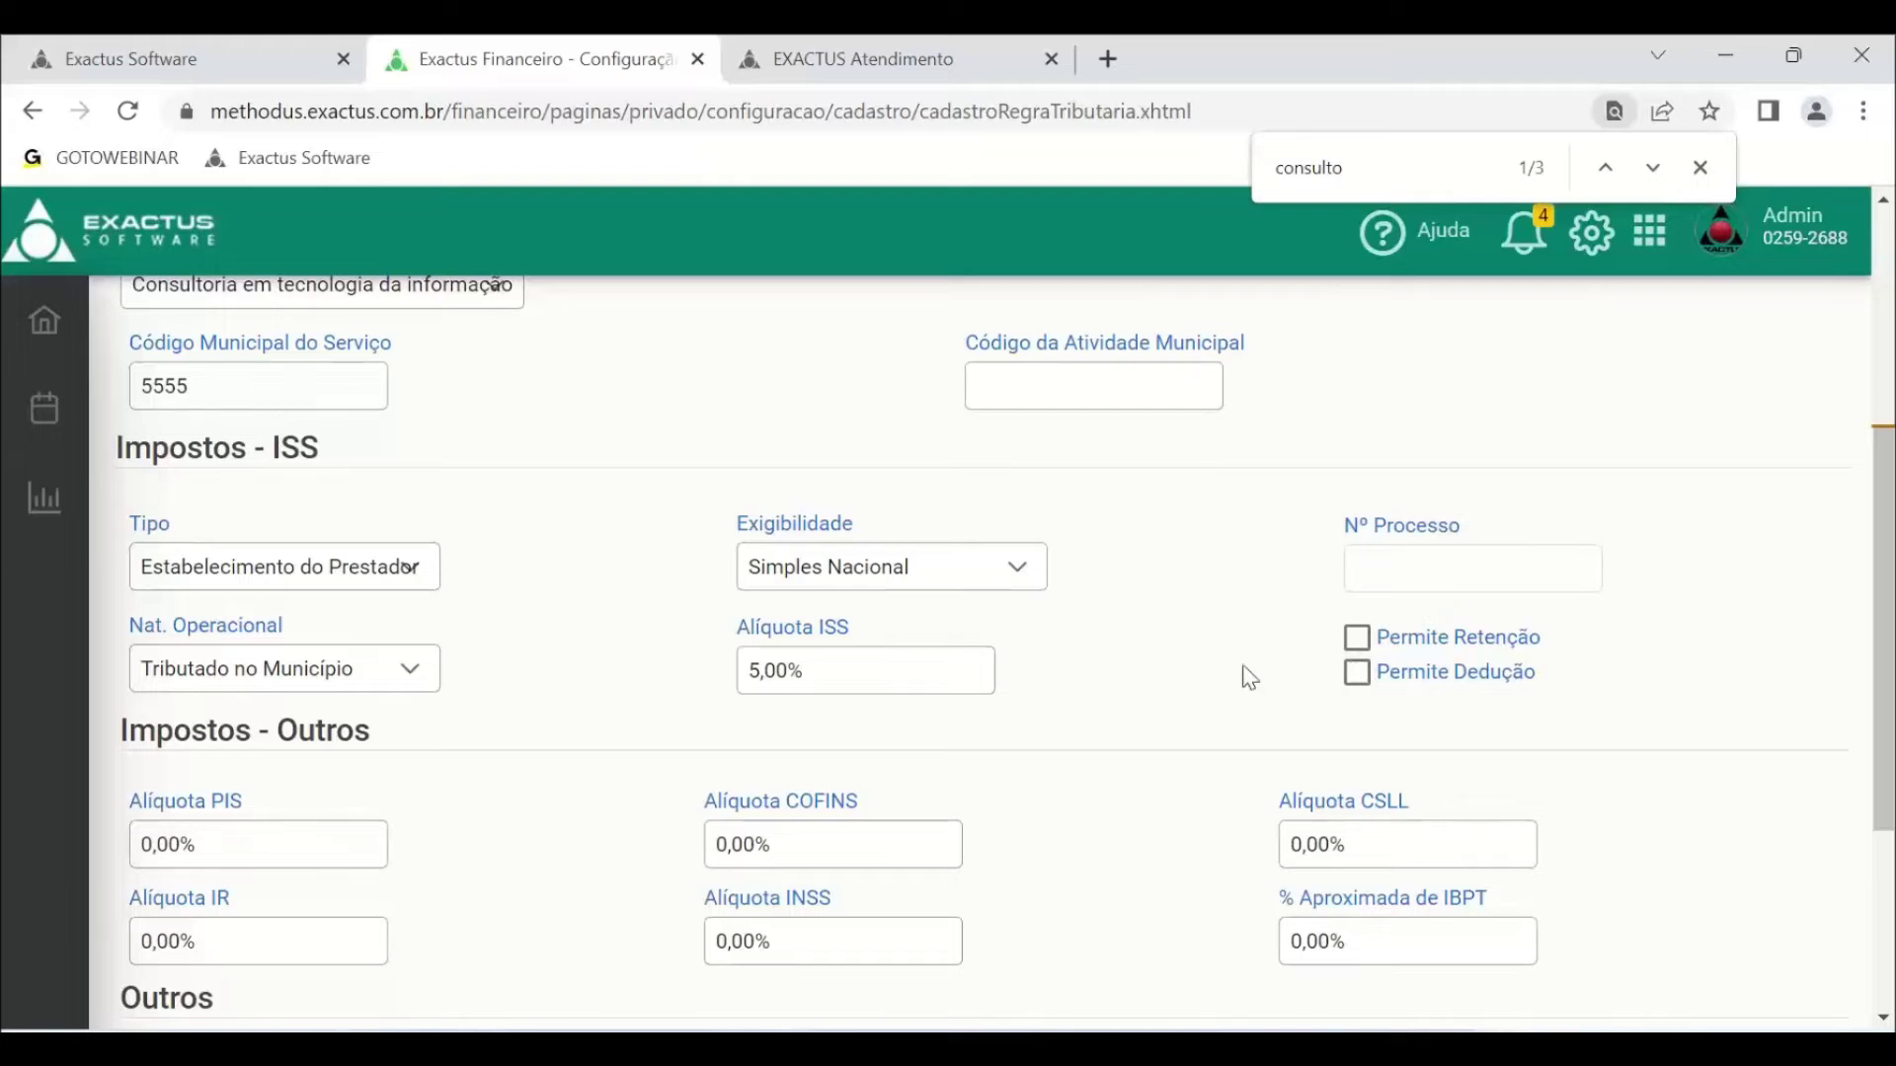
- Review the other tax rates and the Outros section without filling them in, and save the tax rule
scroll(1220, 680, down, 1)
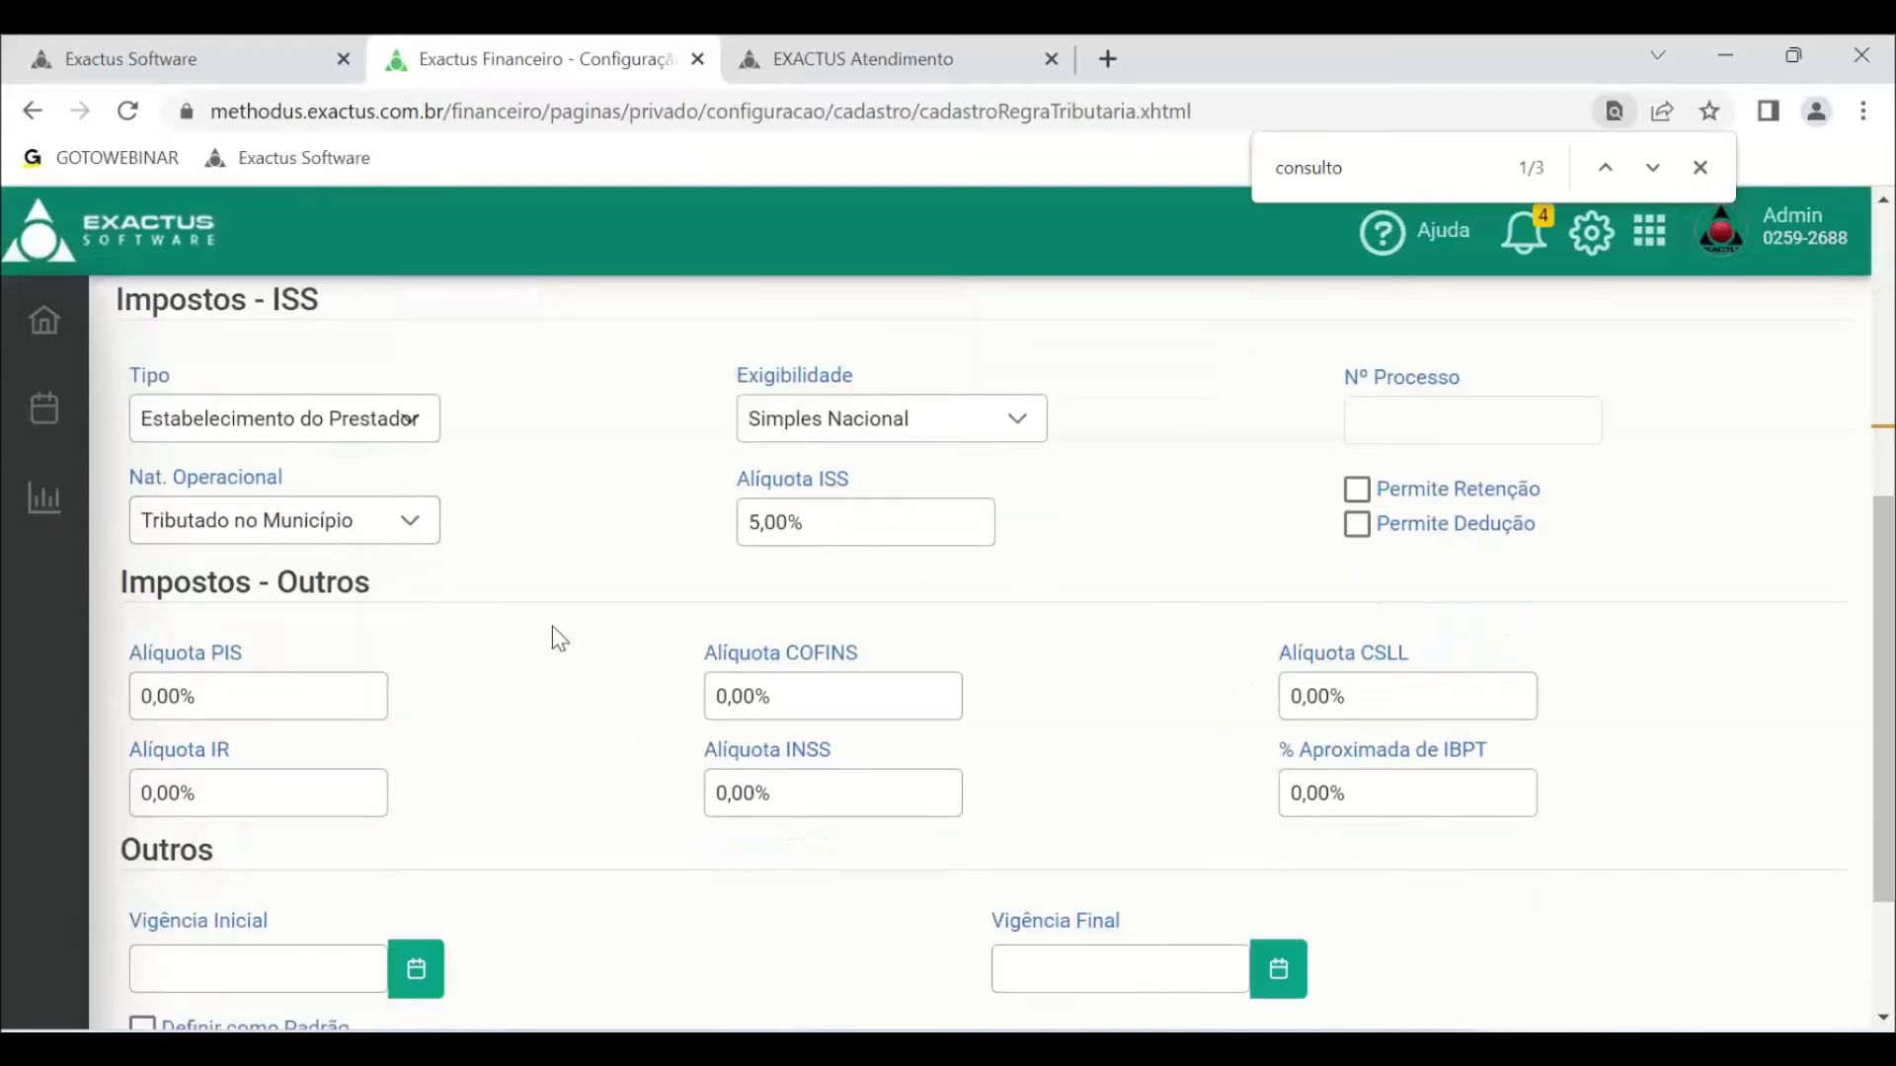
click(250, 703)
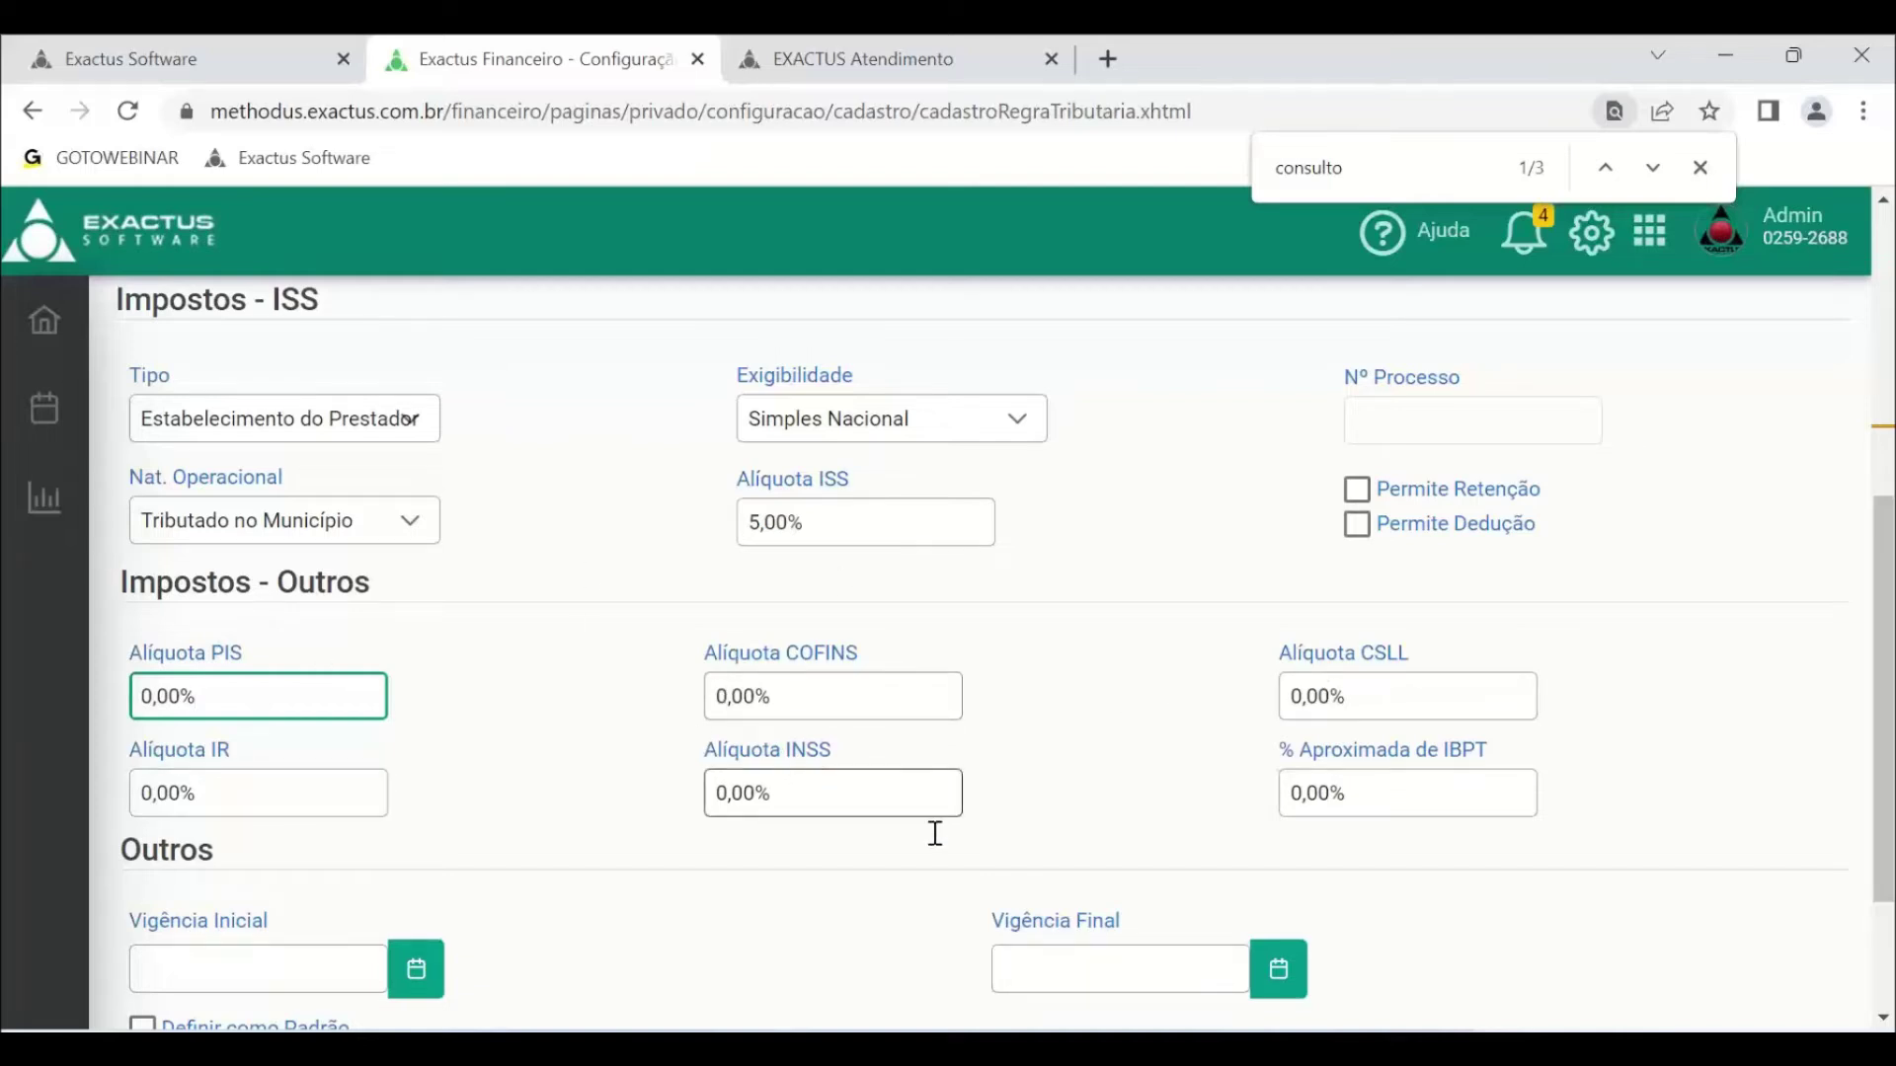
click(1346, 856)
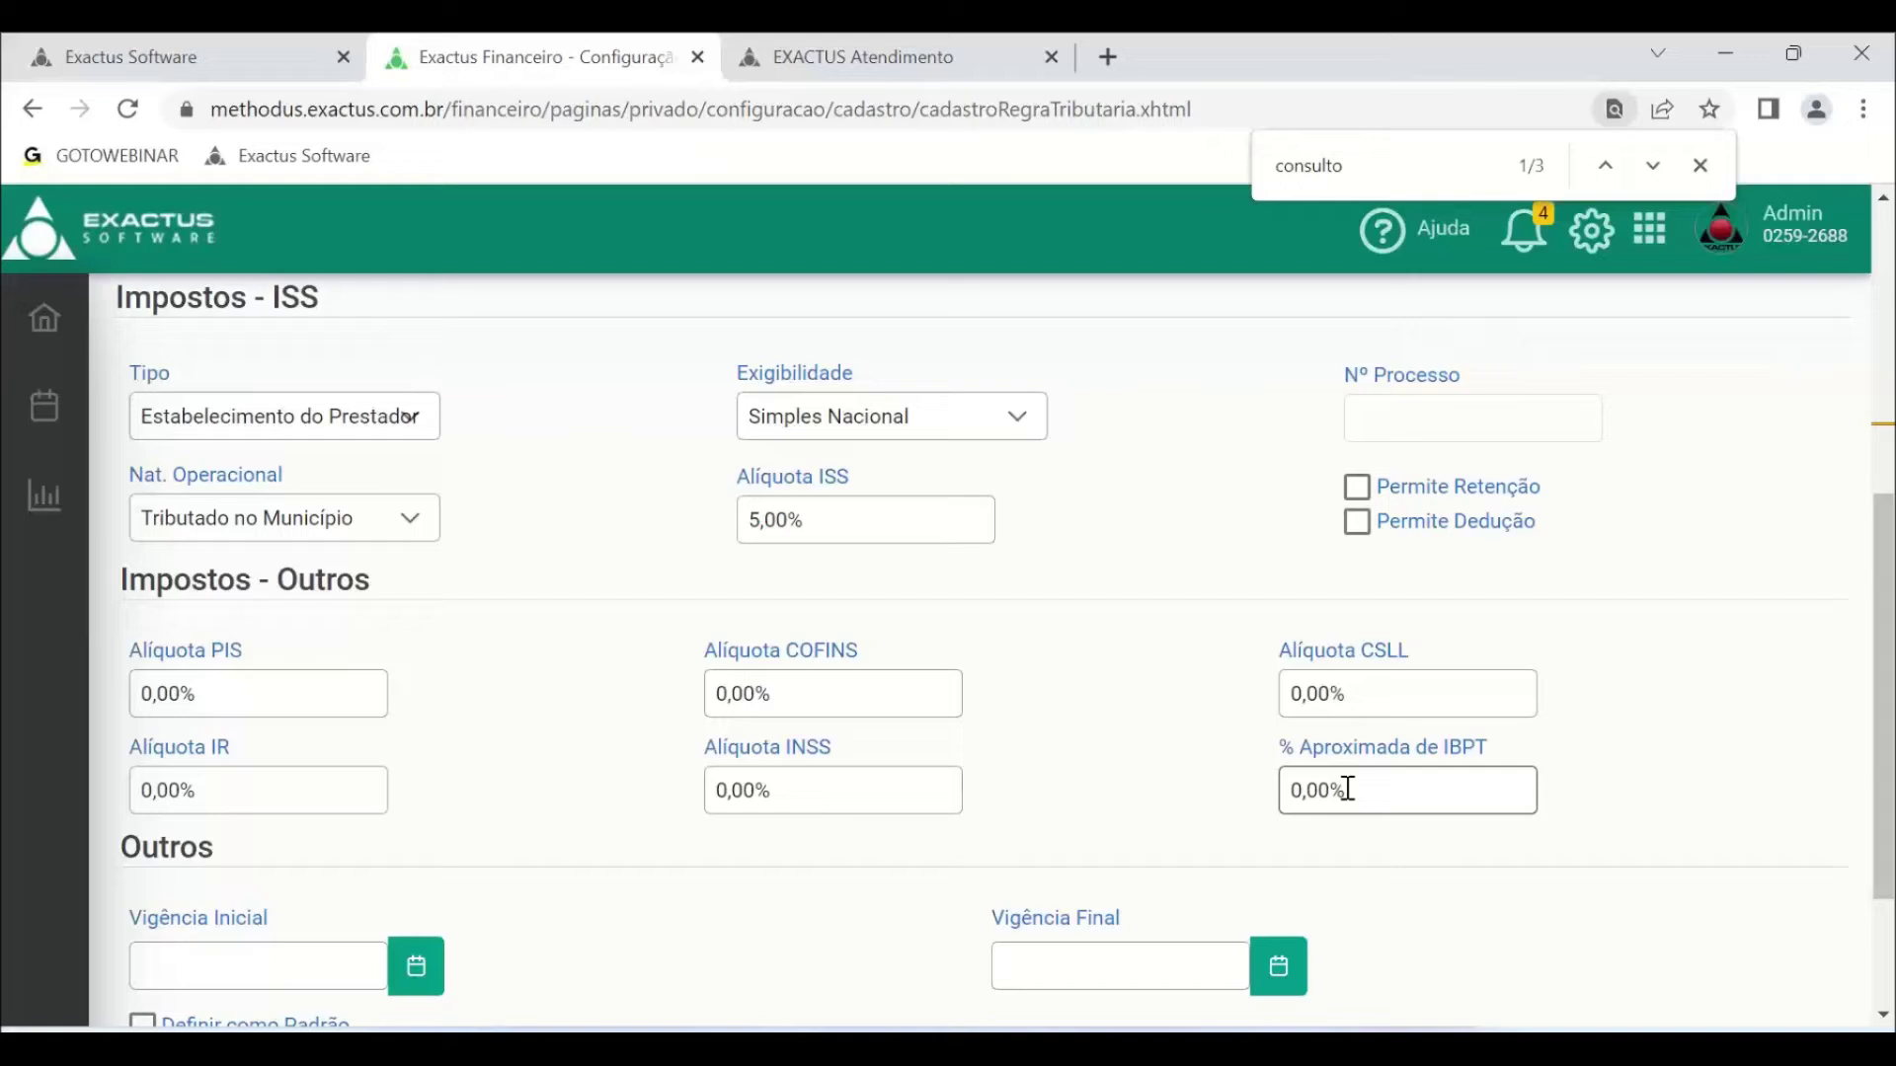
scroll(1349, 790, down, 2)
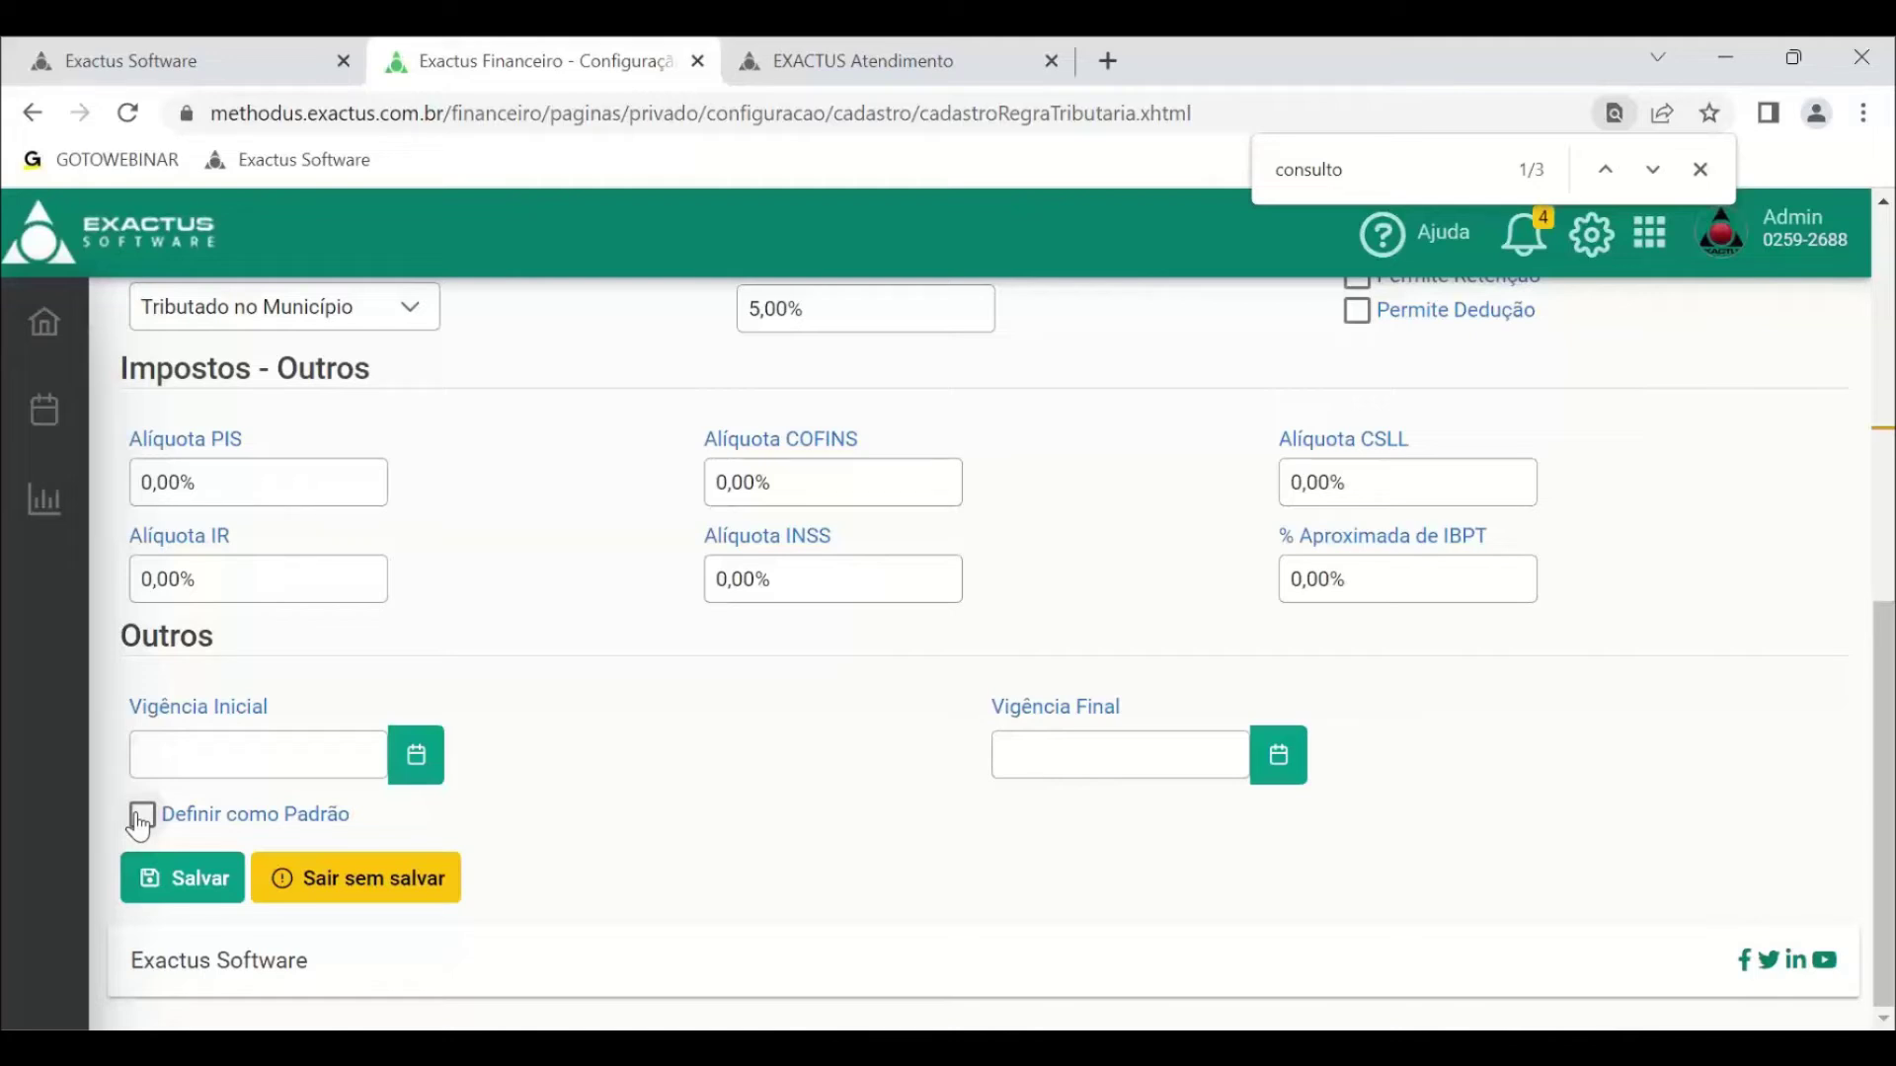
click(151, 876)
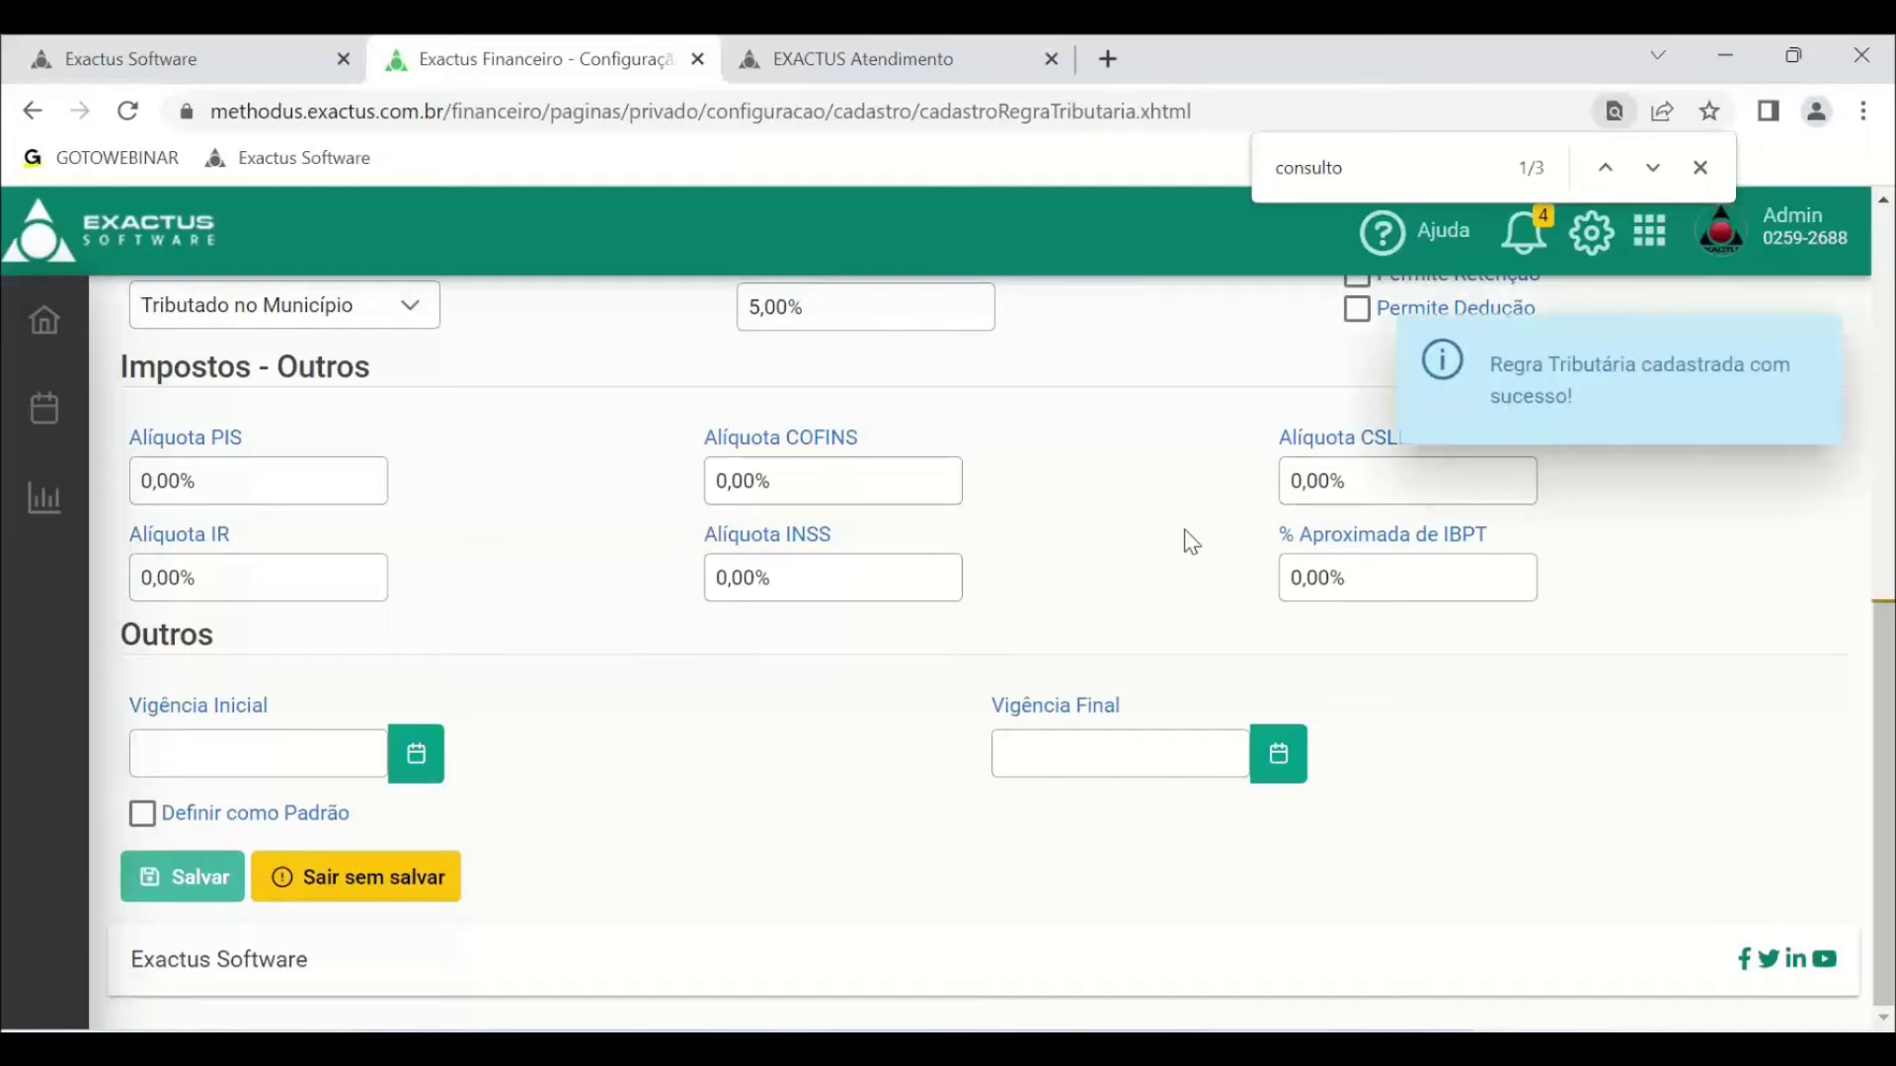
click(1168, 423)
scroll(1174, 746, down, 2)
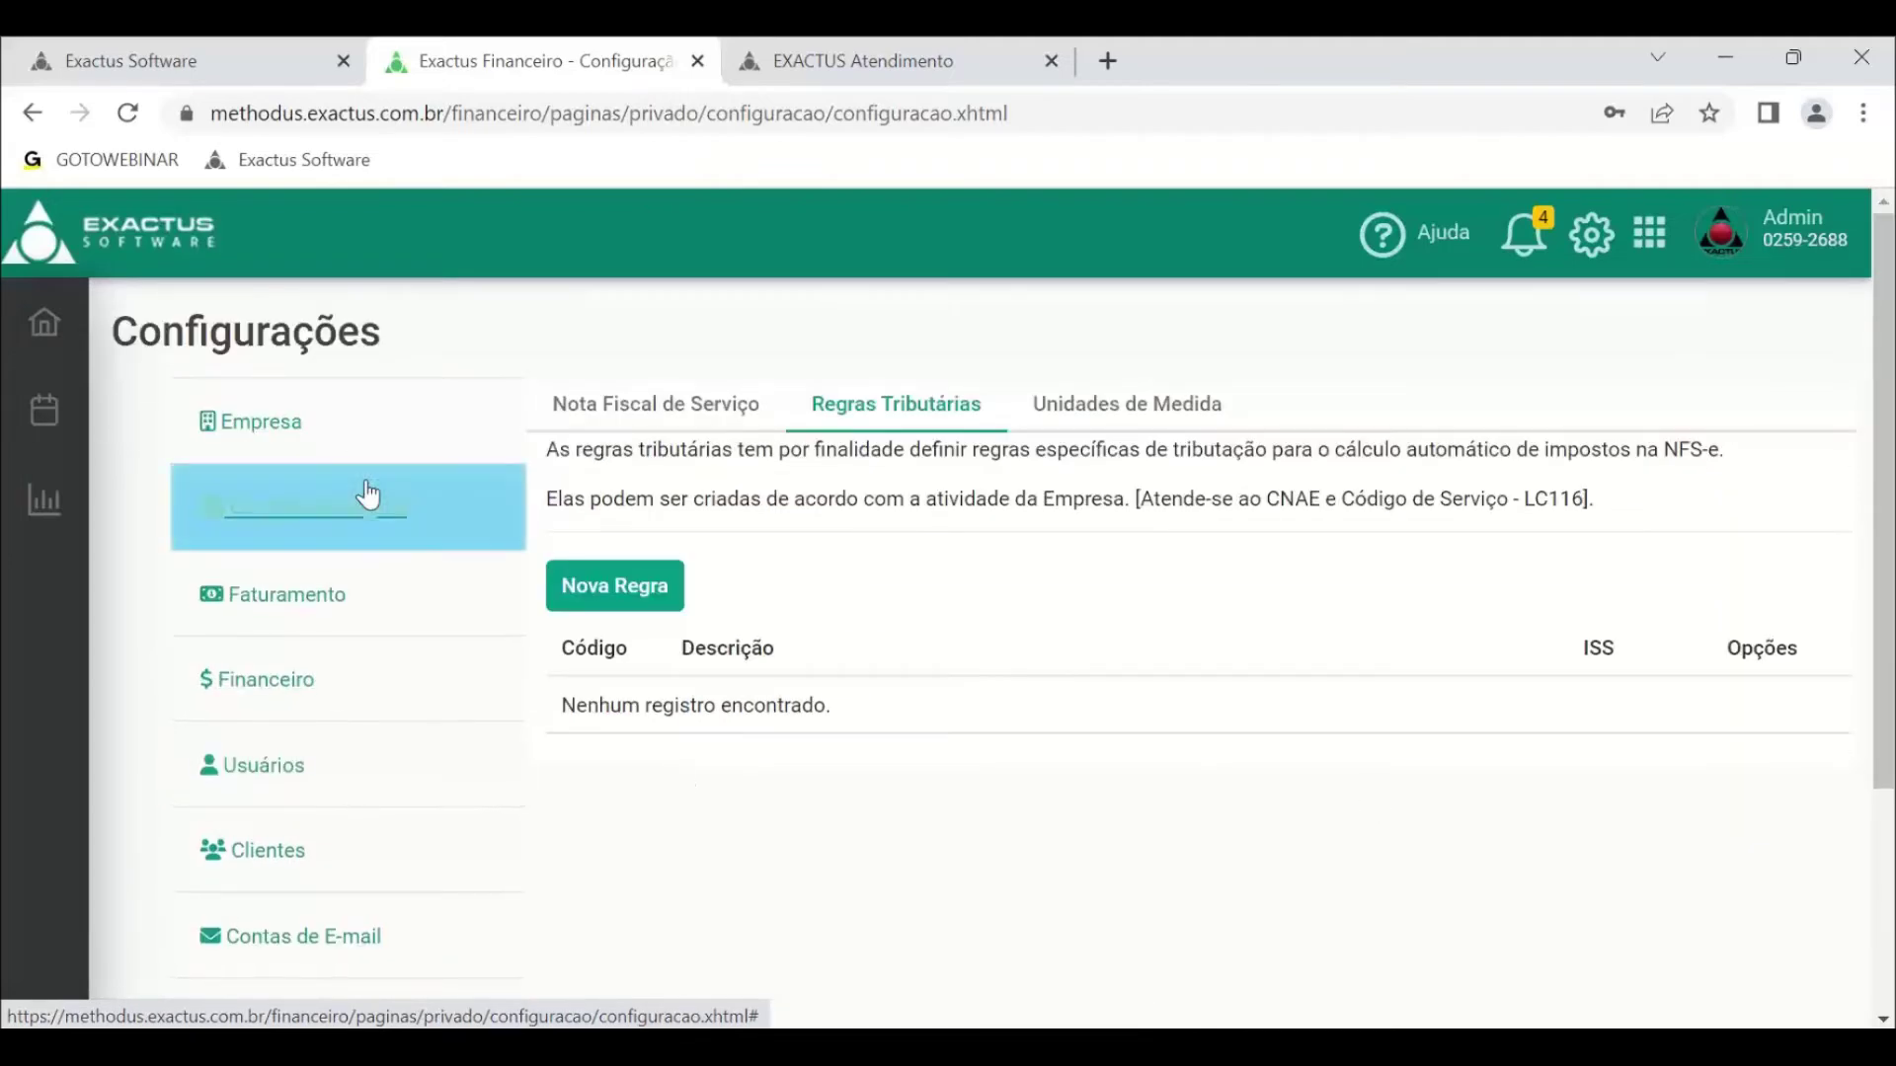
- In the Serviços/Produtos register, examine the consultoria service's Código do Serviço field and close the record without changes
click(27, 326)
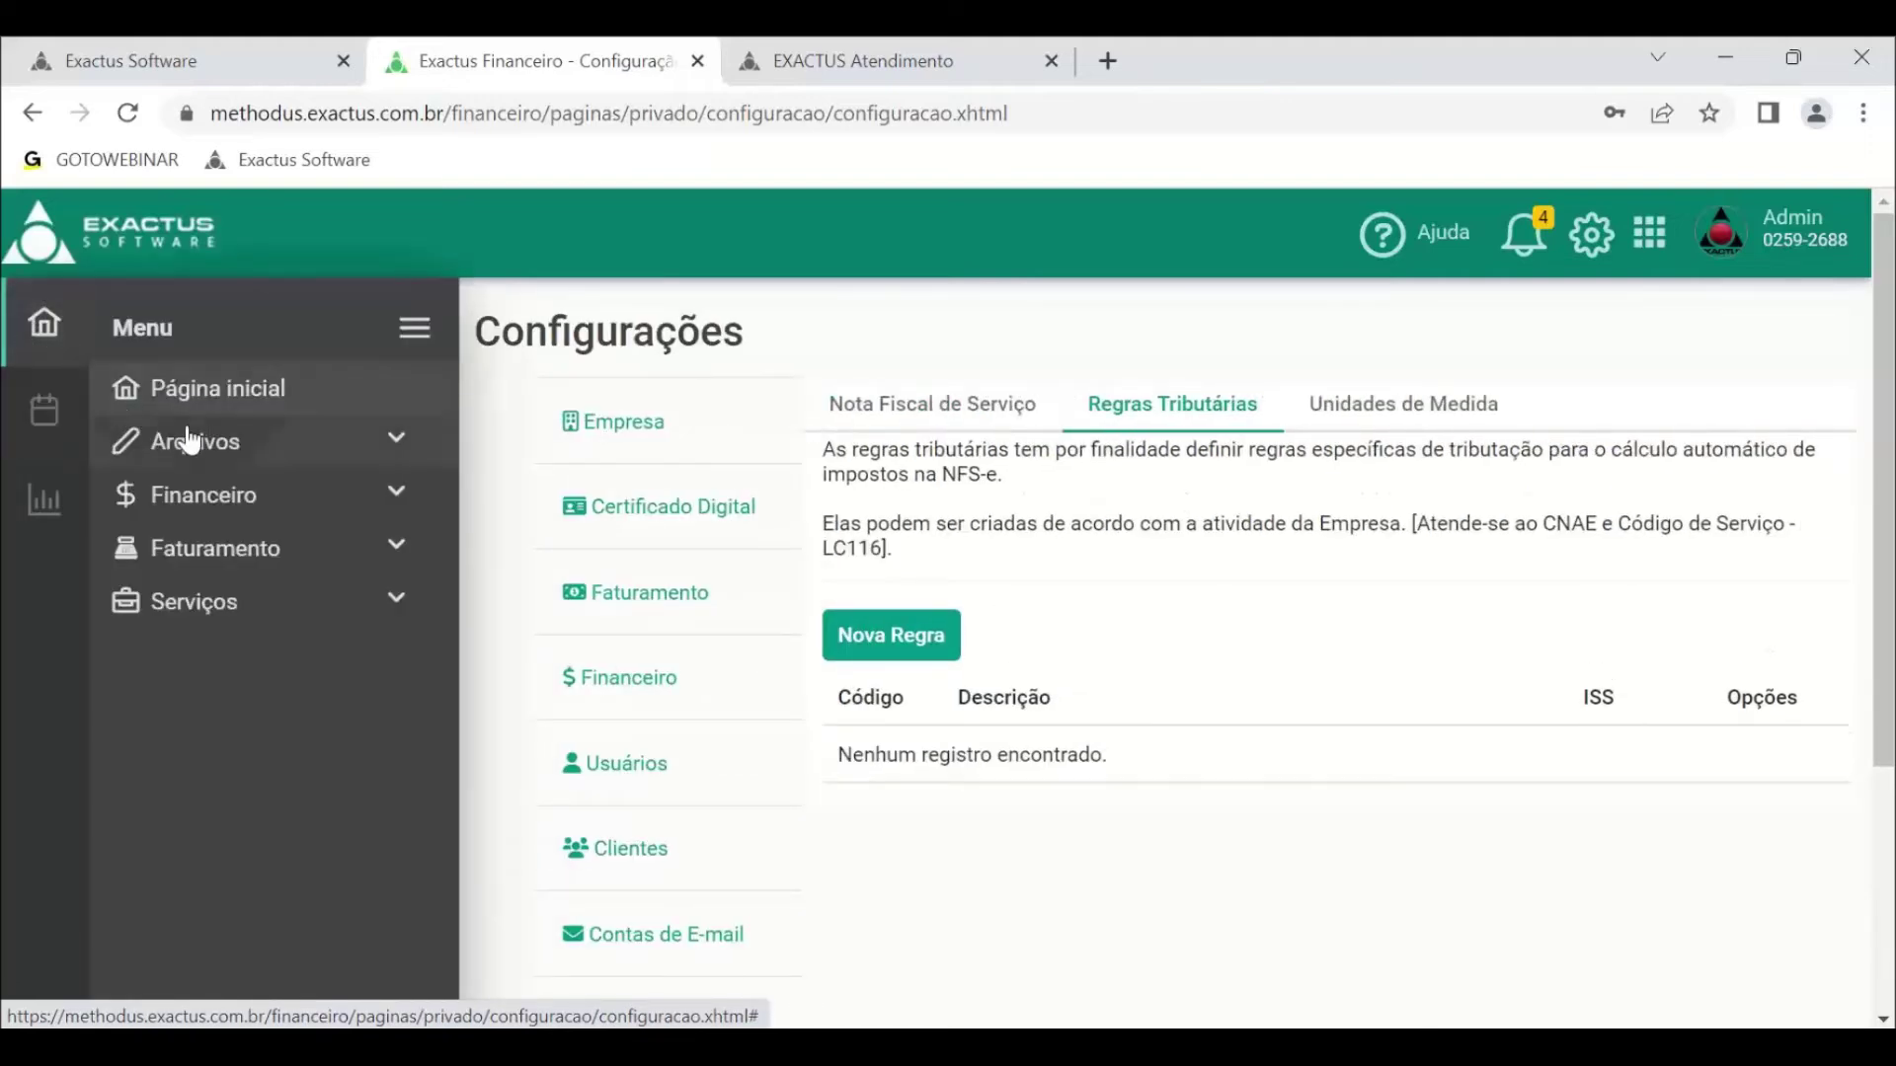
click(190, 441)
click(237, 497)
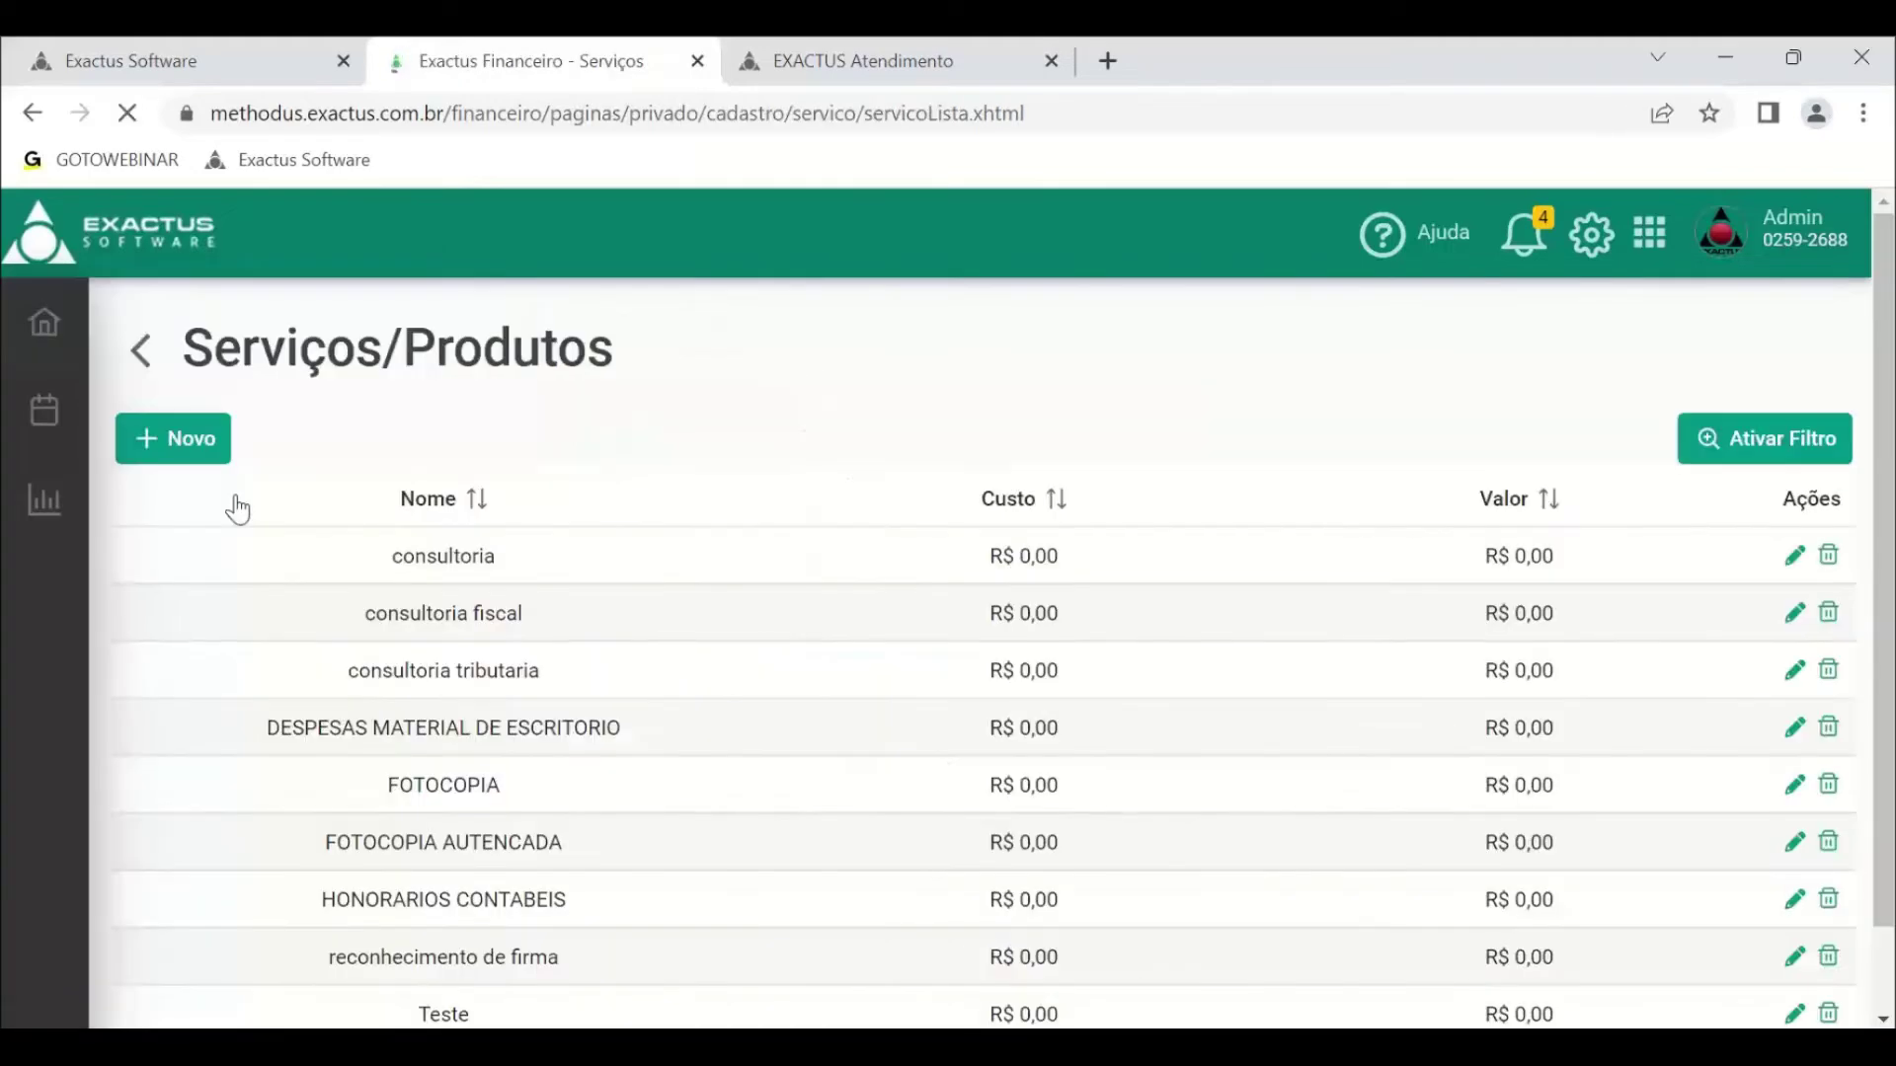
click(1791, 555)
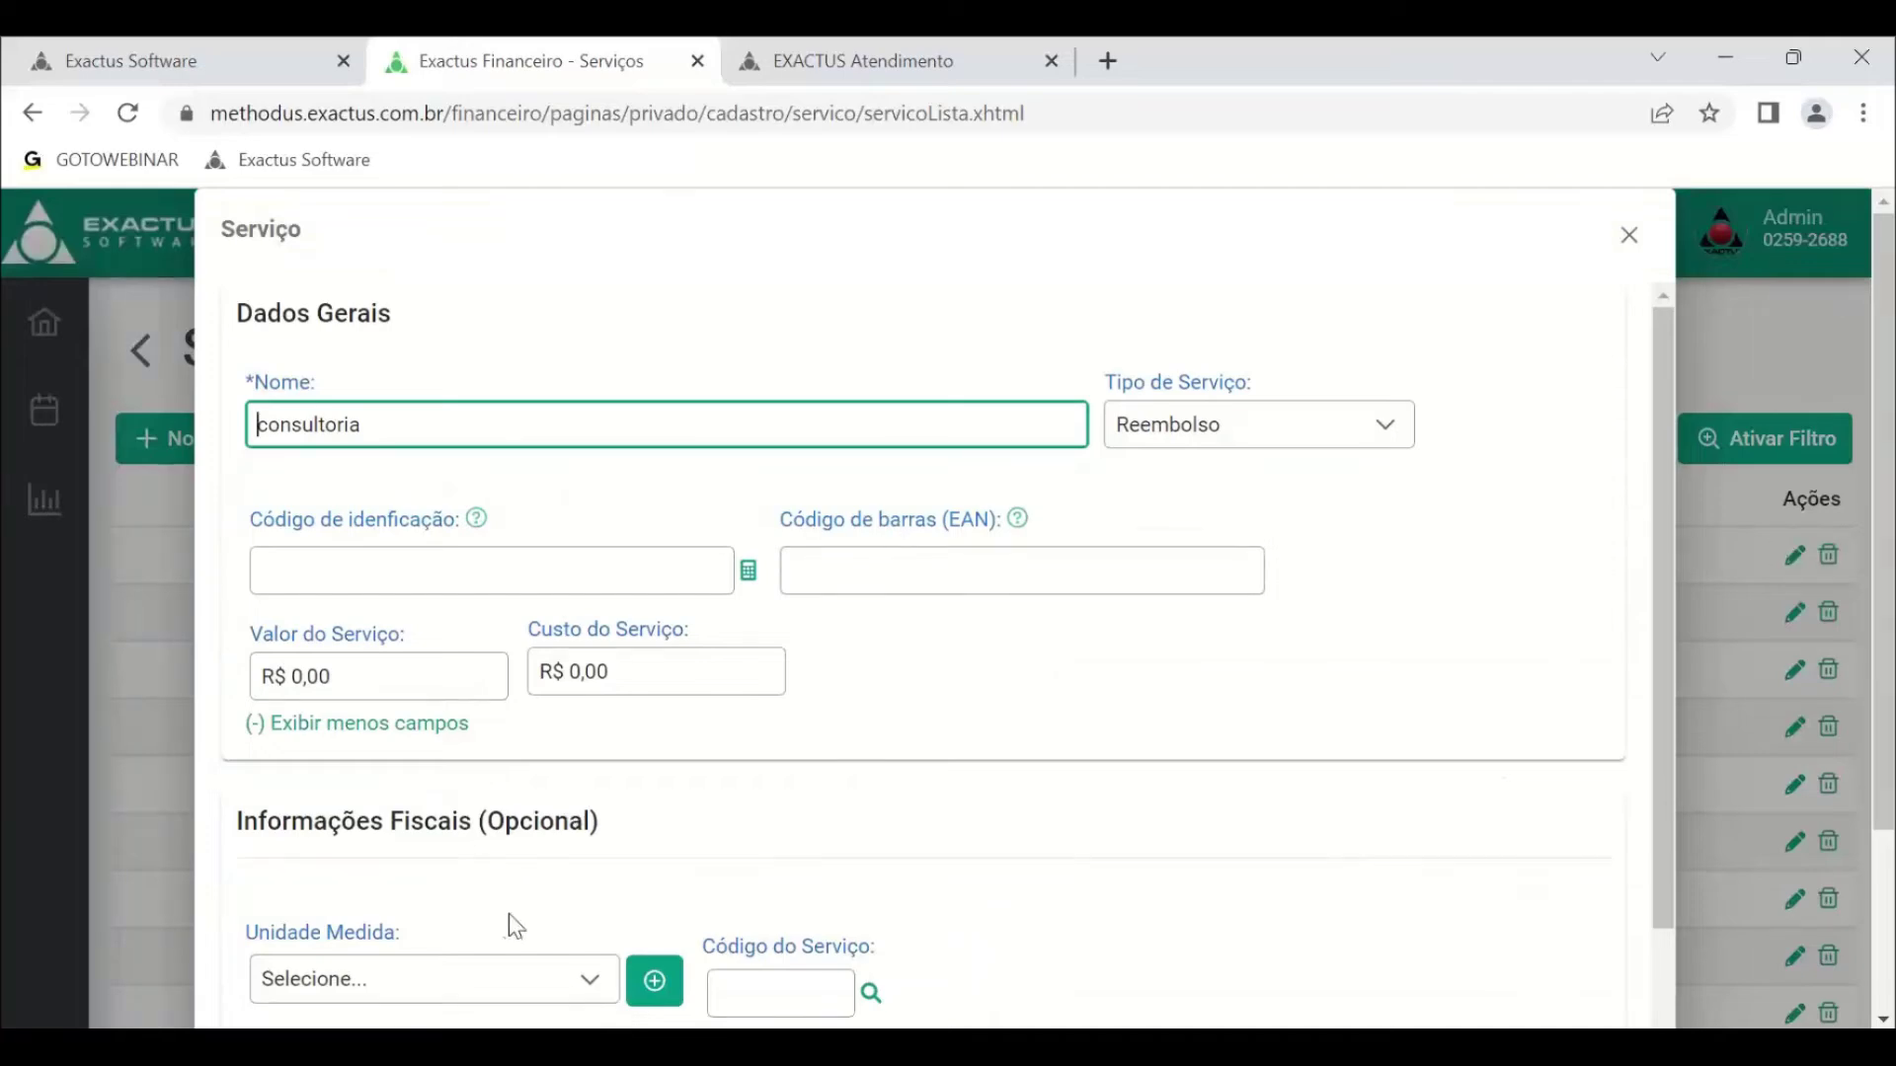
click(790, 984)
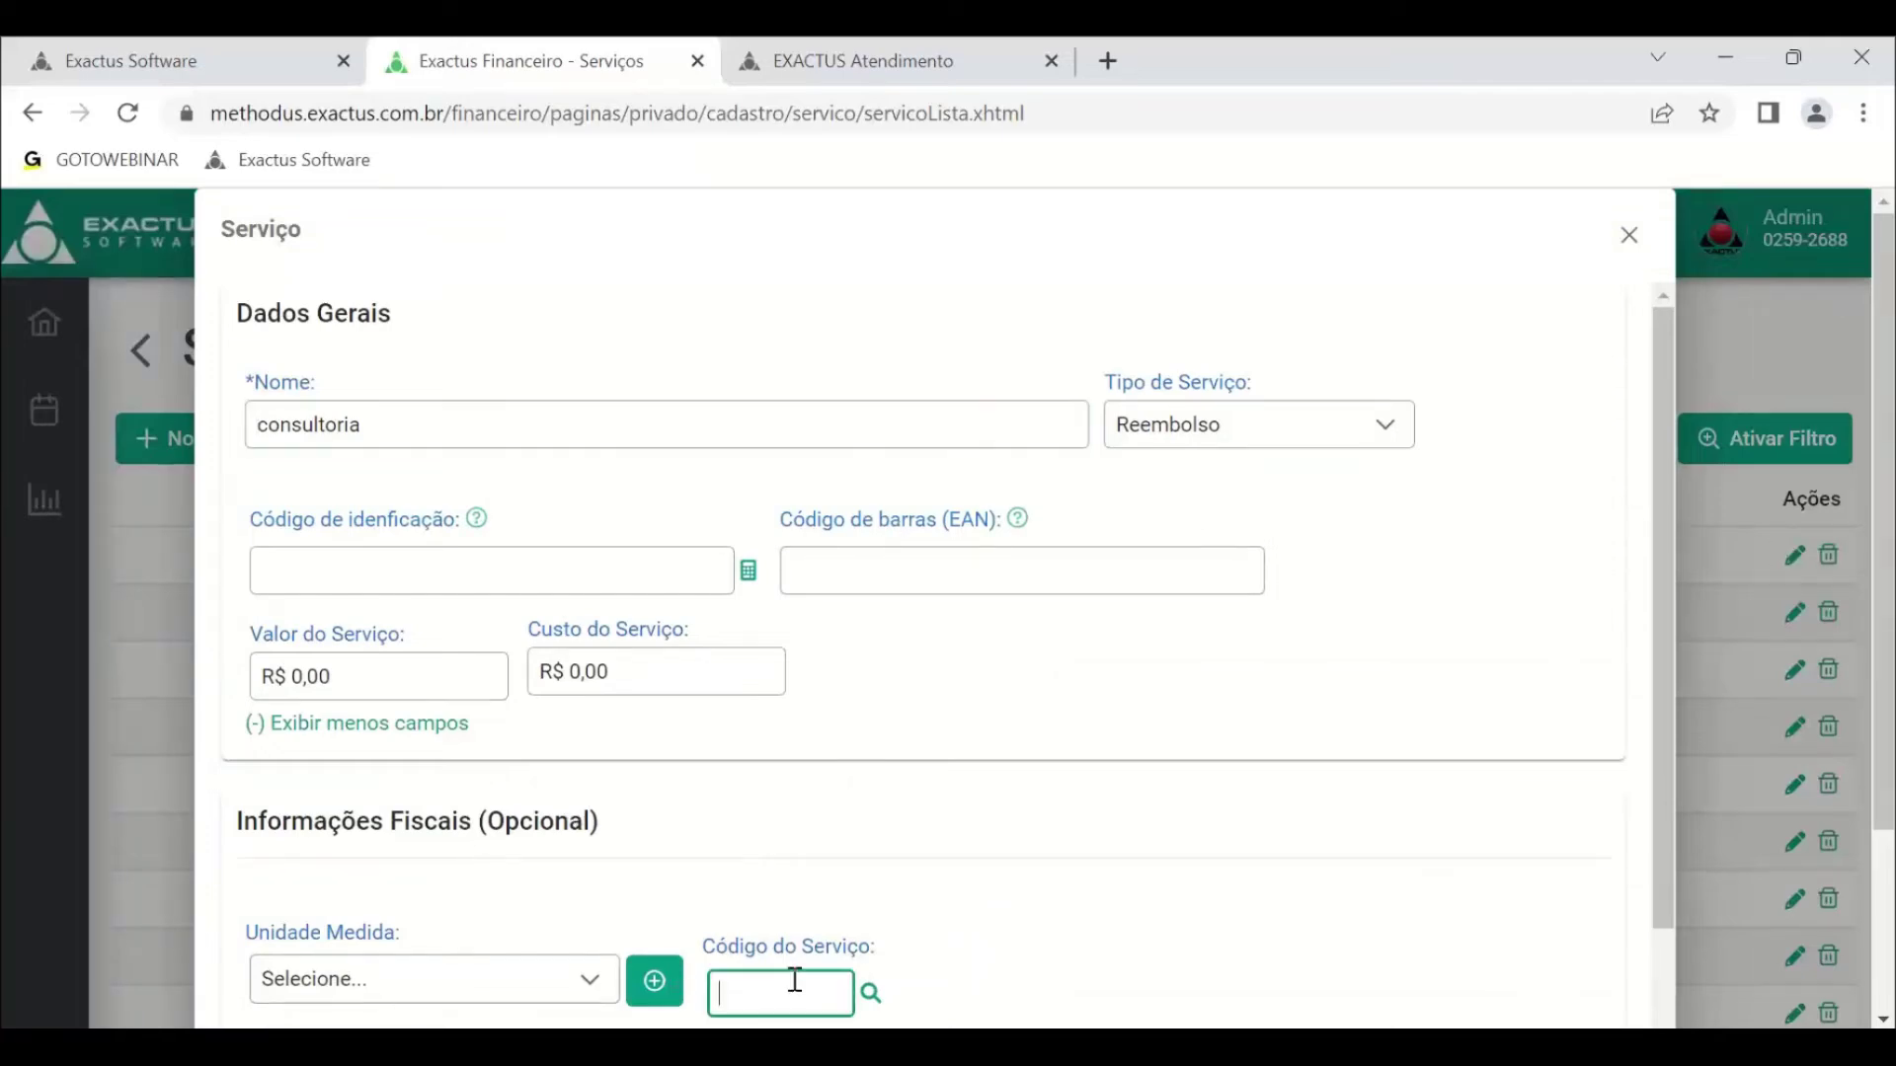
click(1630, 235)
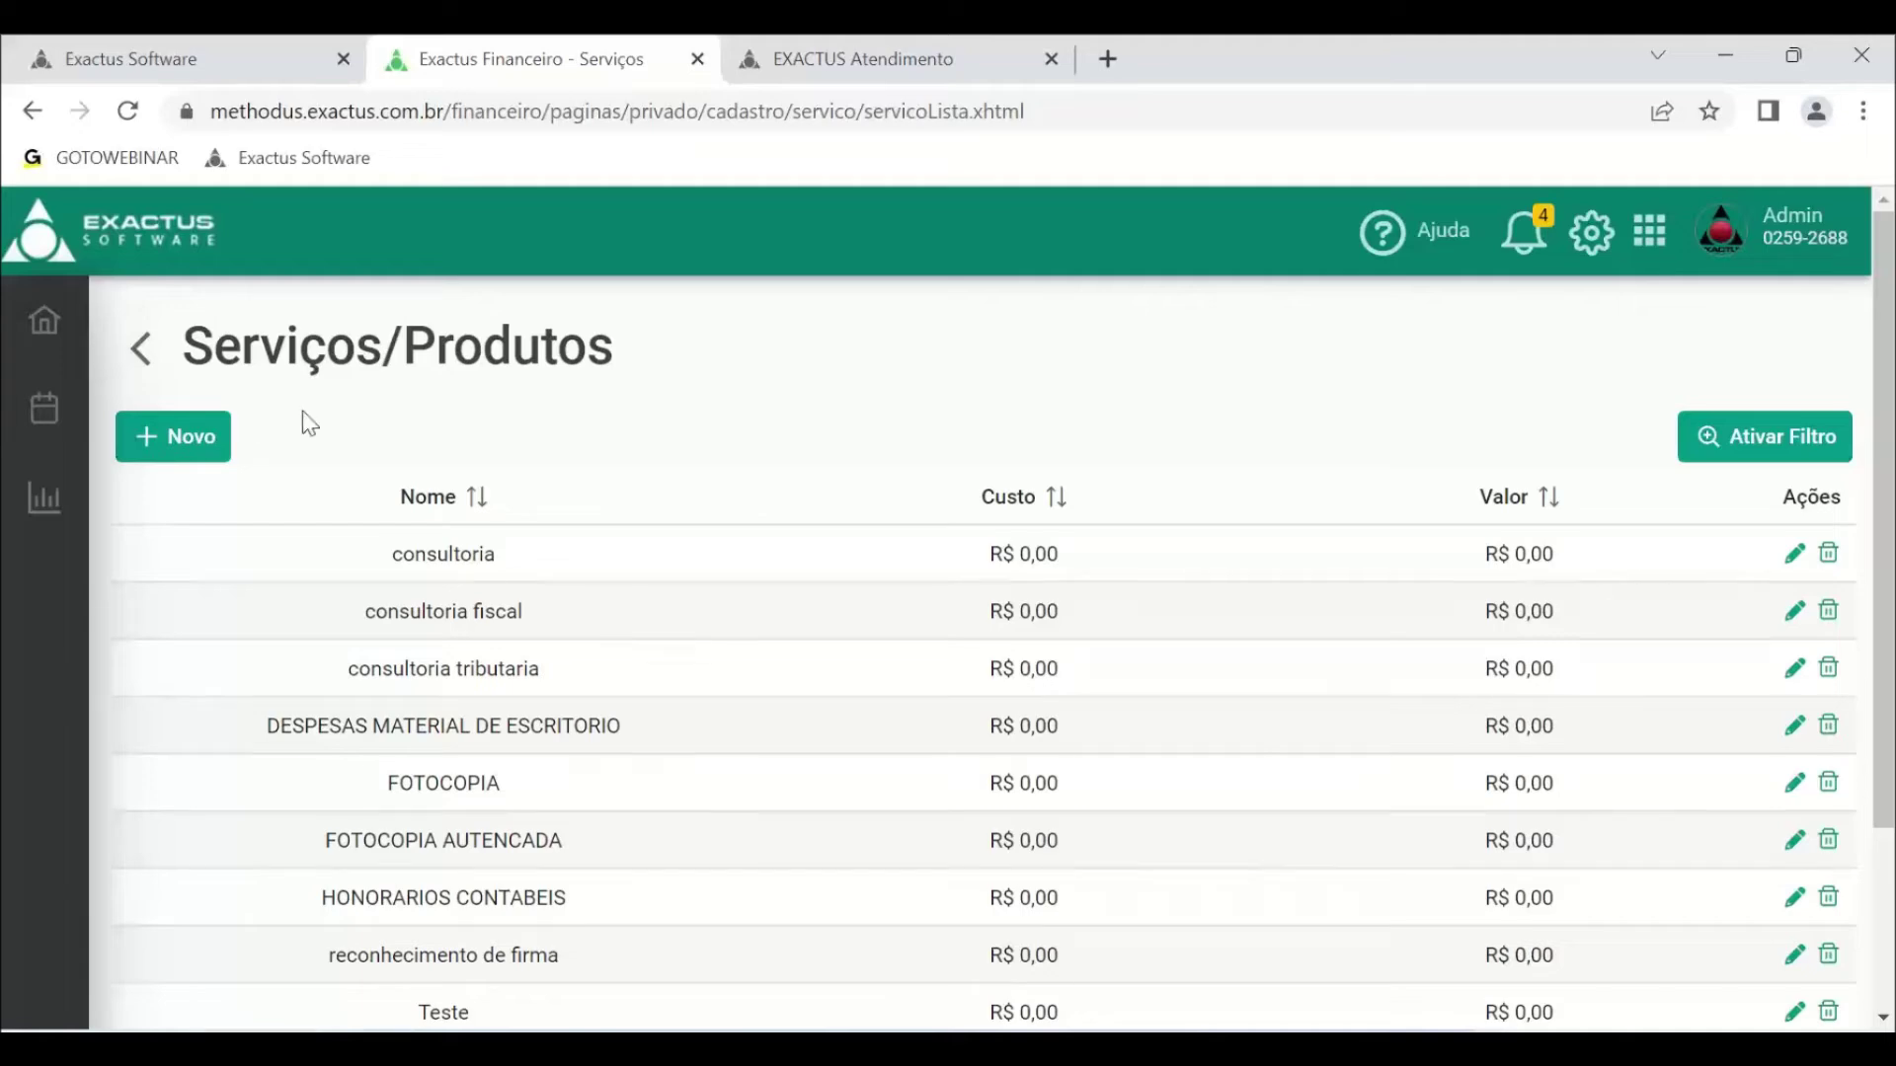
- In the Financeiro settings, review the Impressão do boleto formats and select PDF normal
click(42, 326)
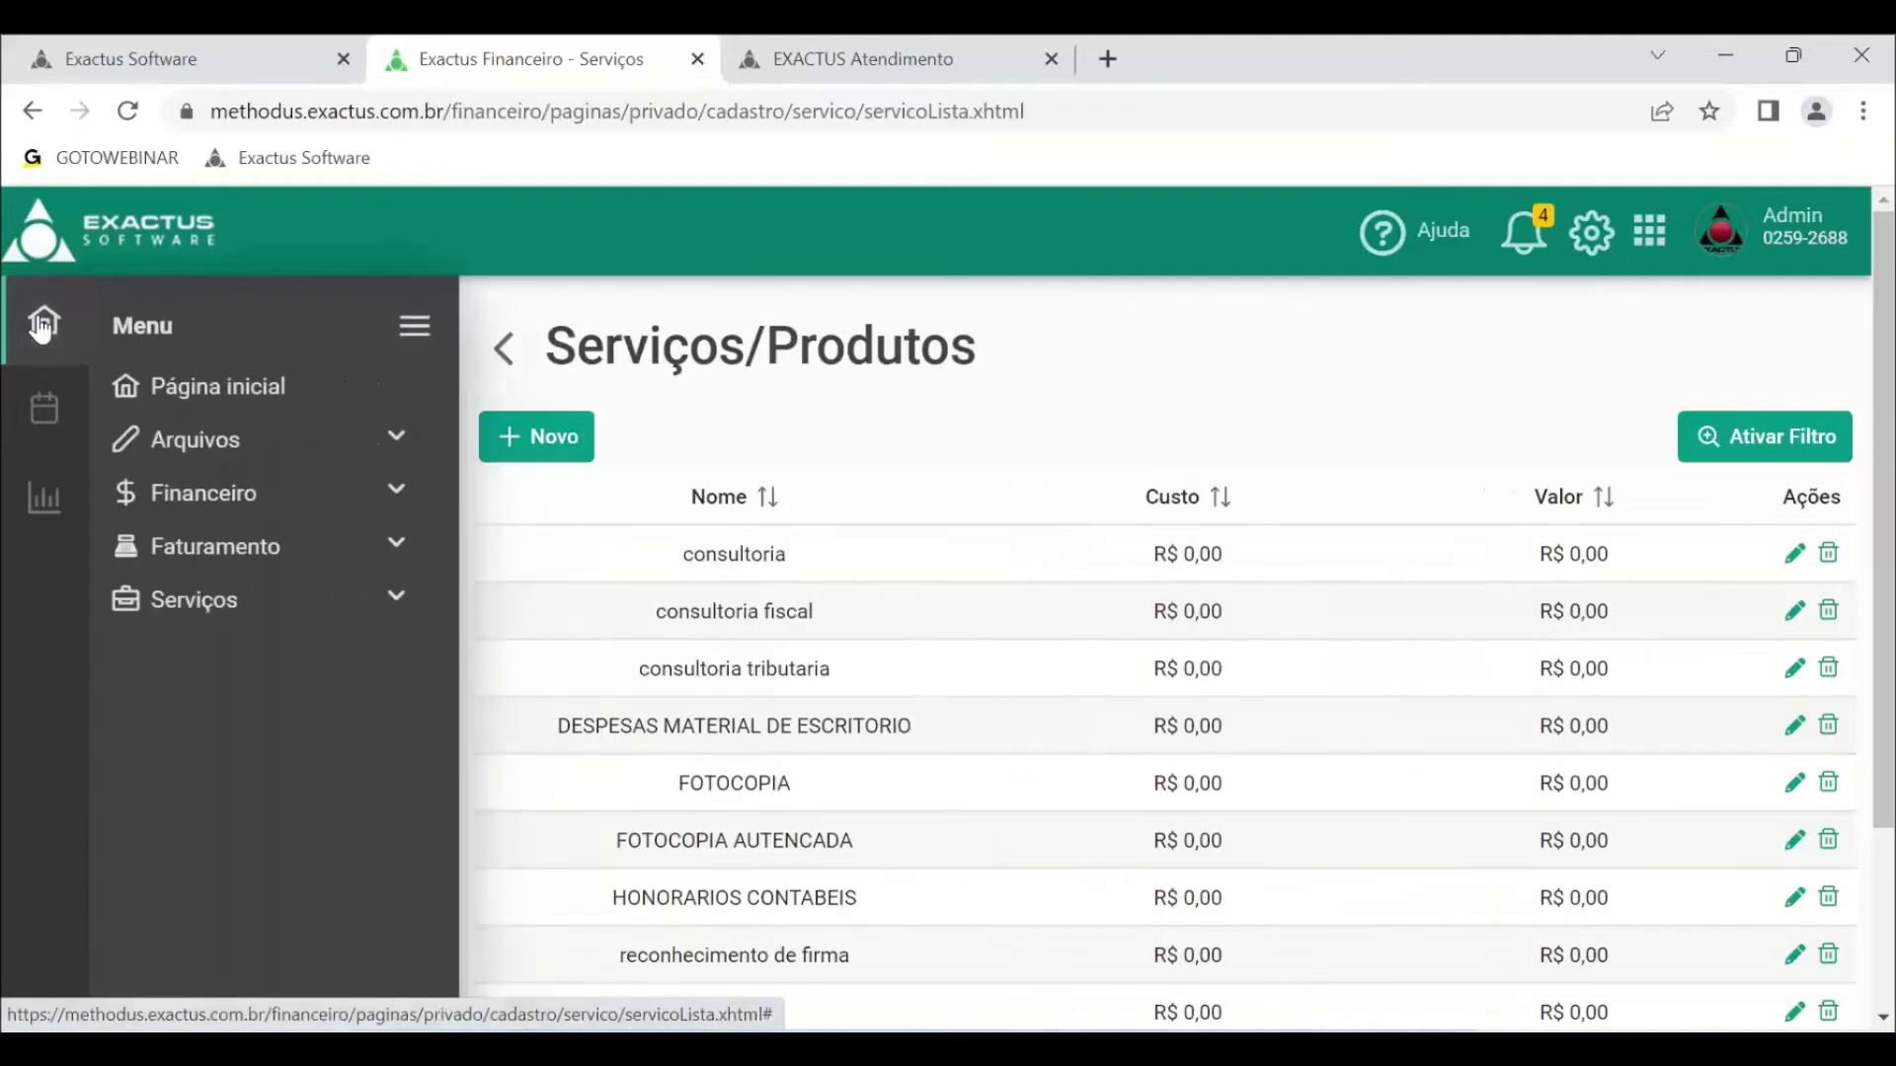
click(255, 496)
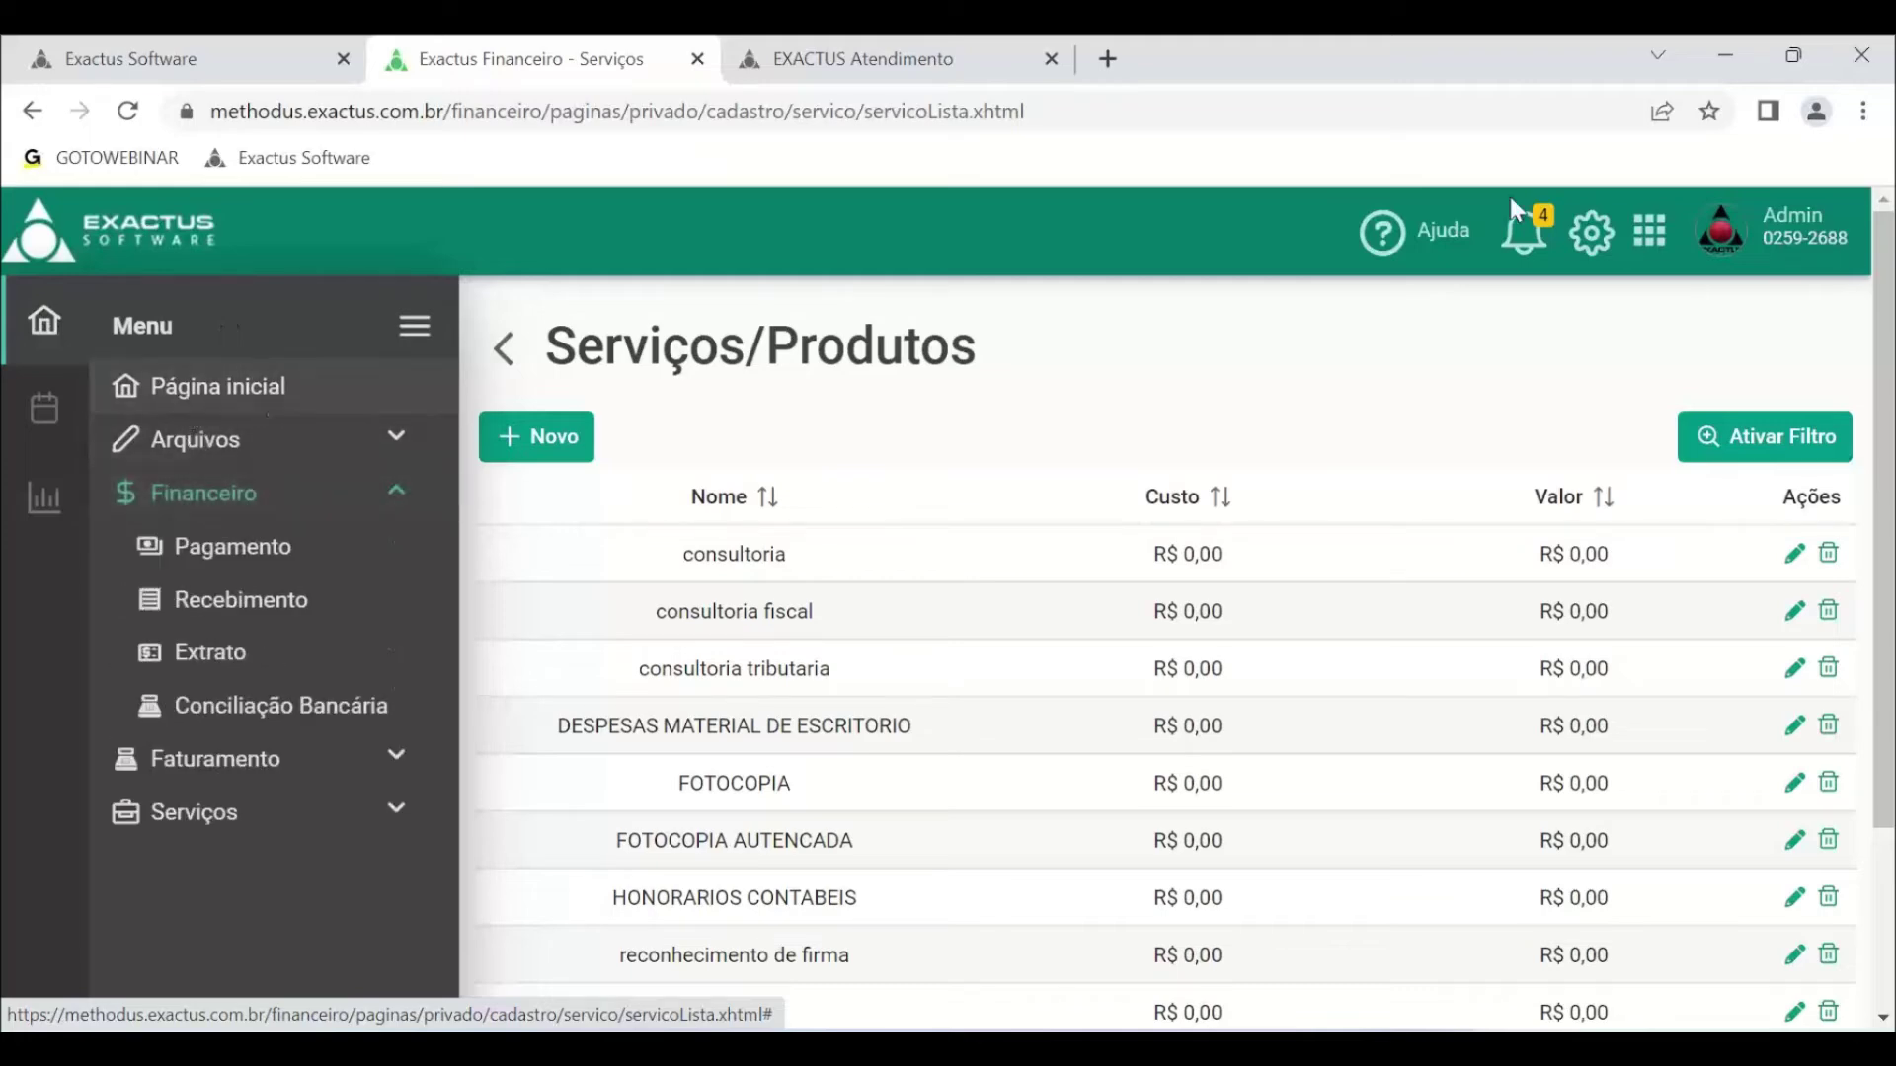
click(1600, 237)
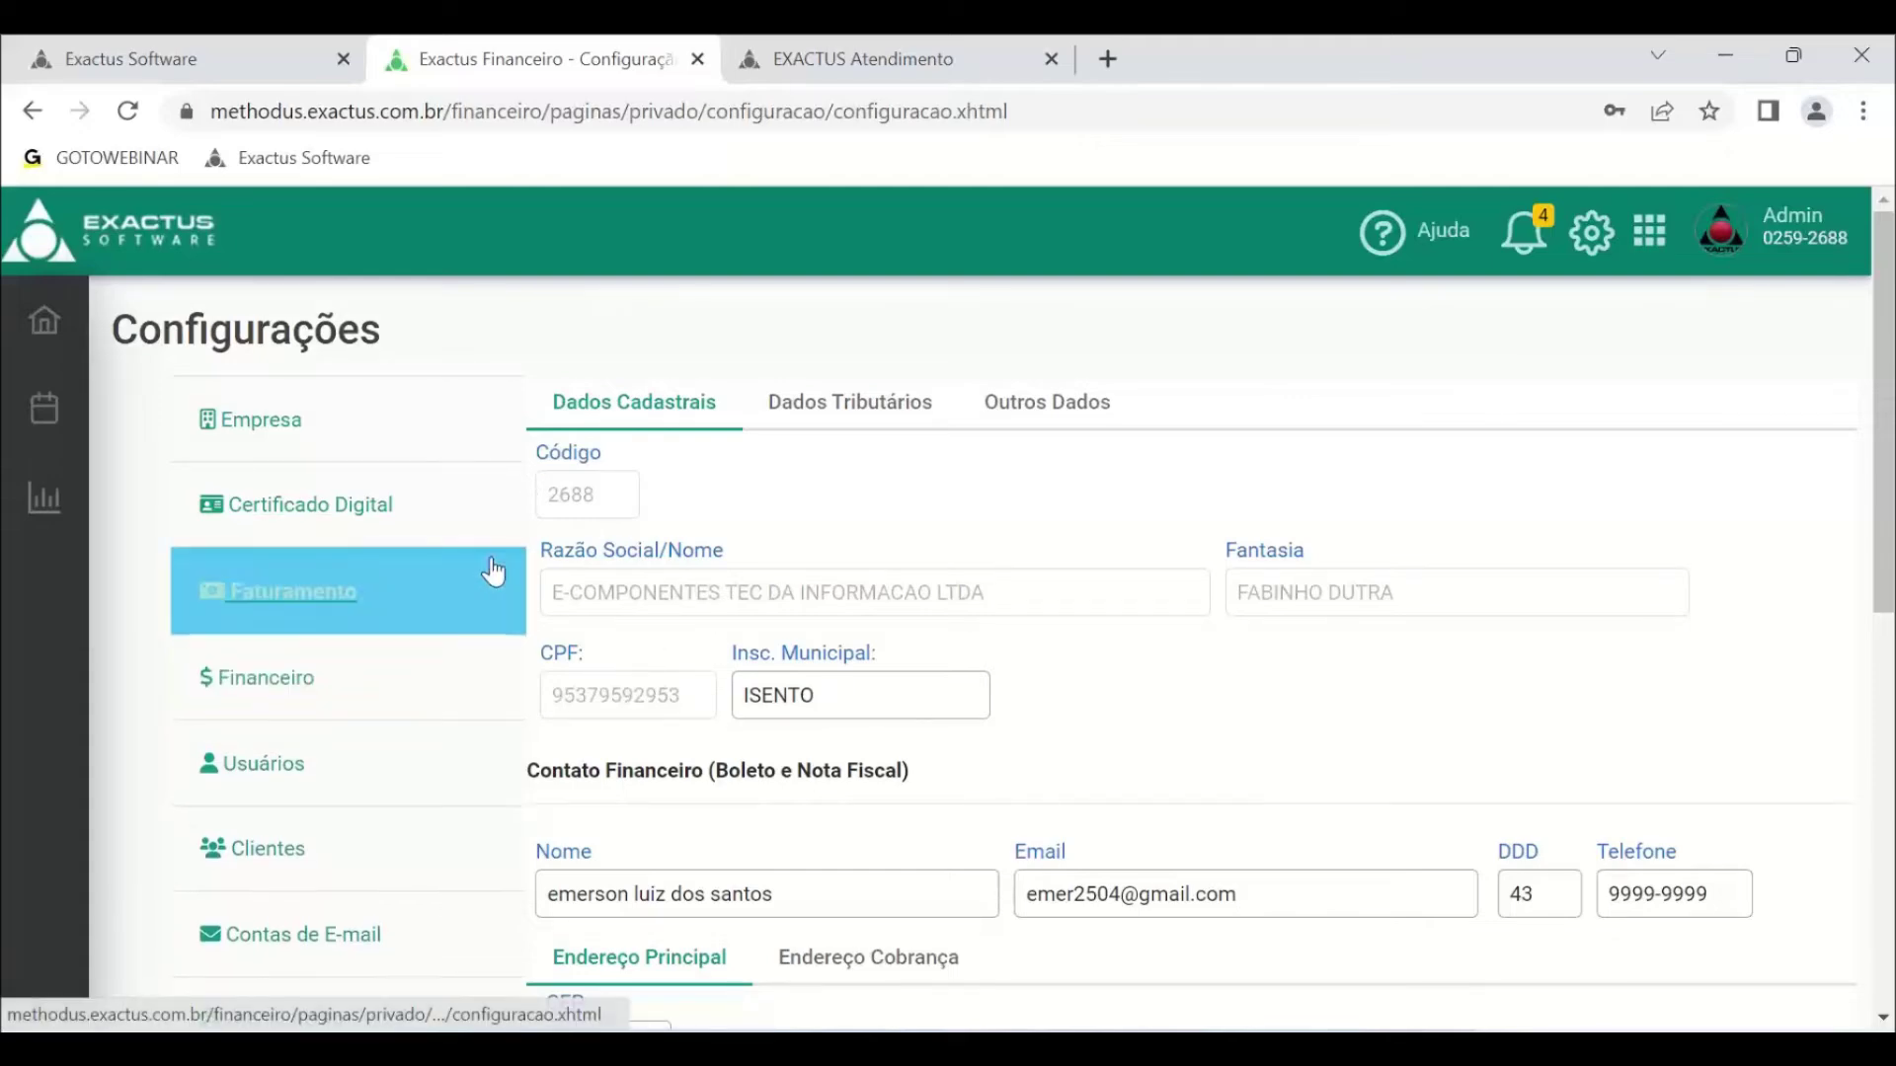
click(274, 682)
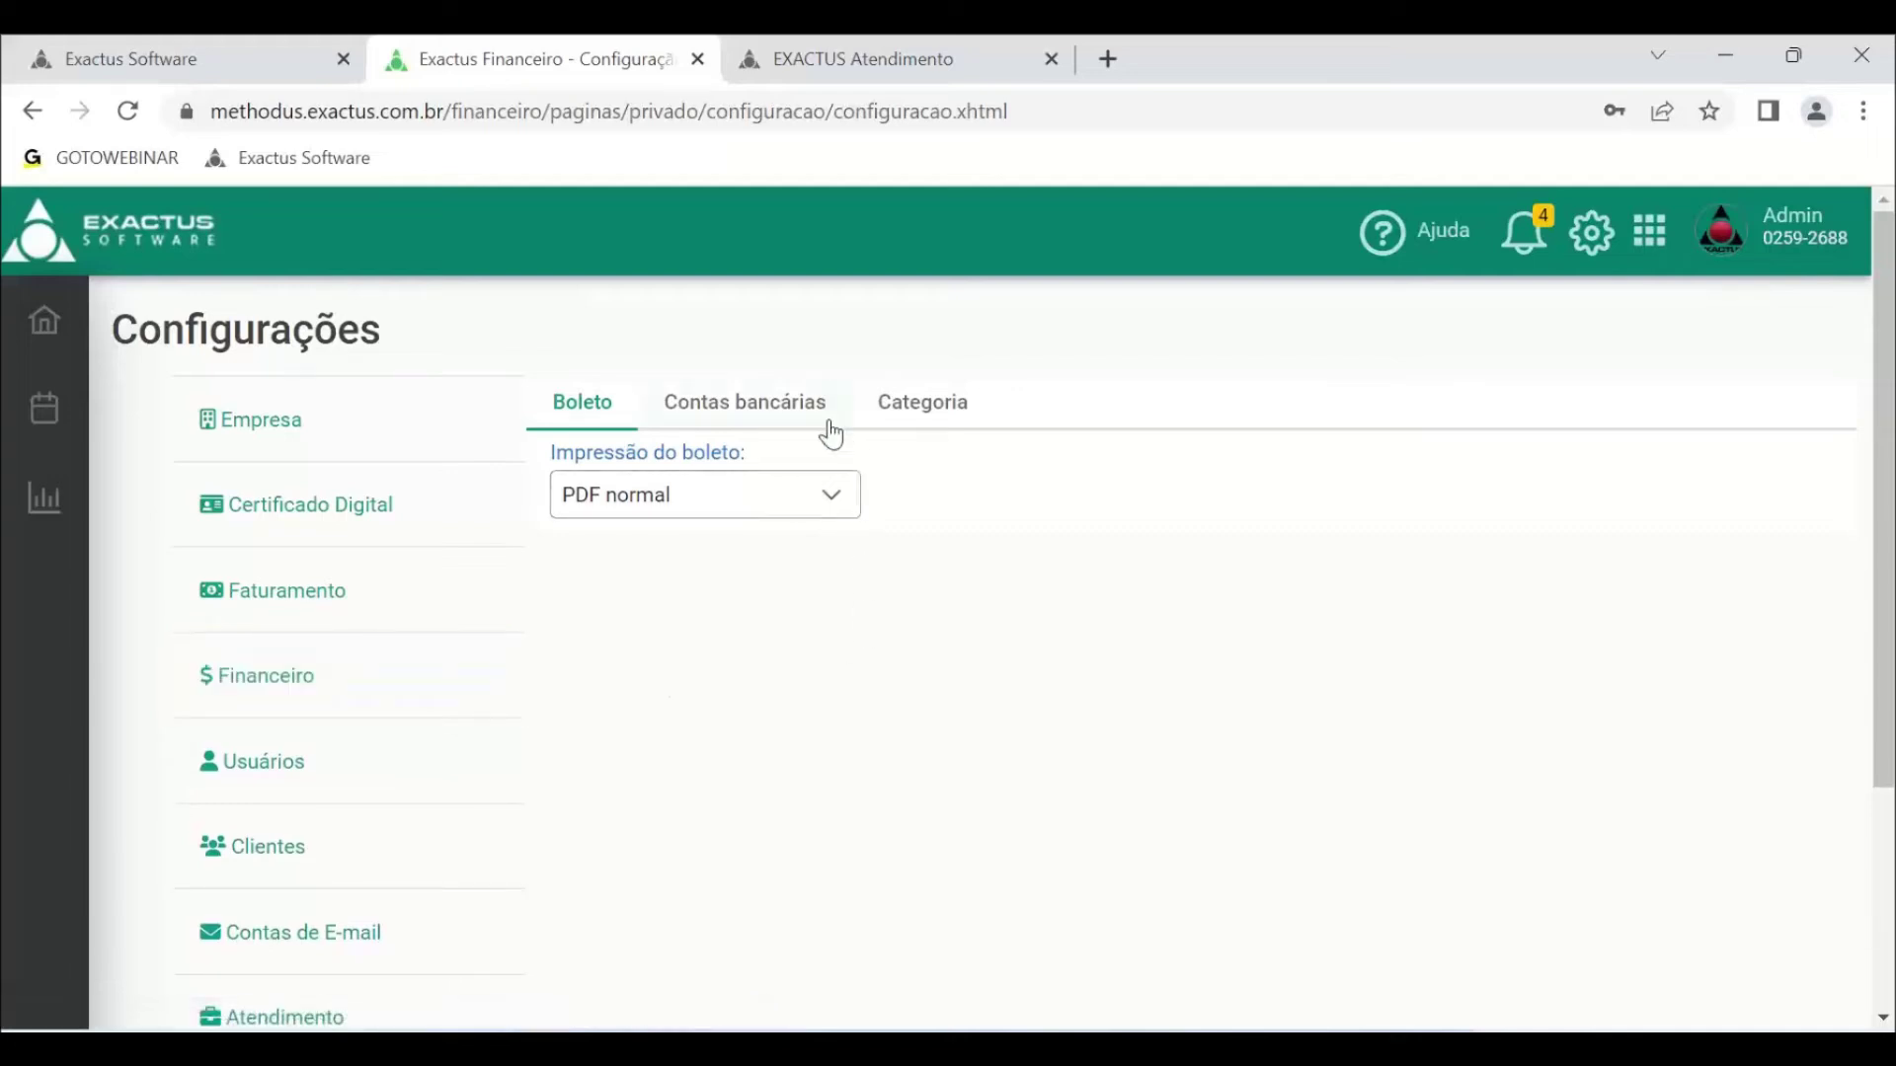
click(843, 494)
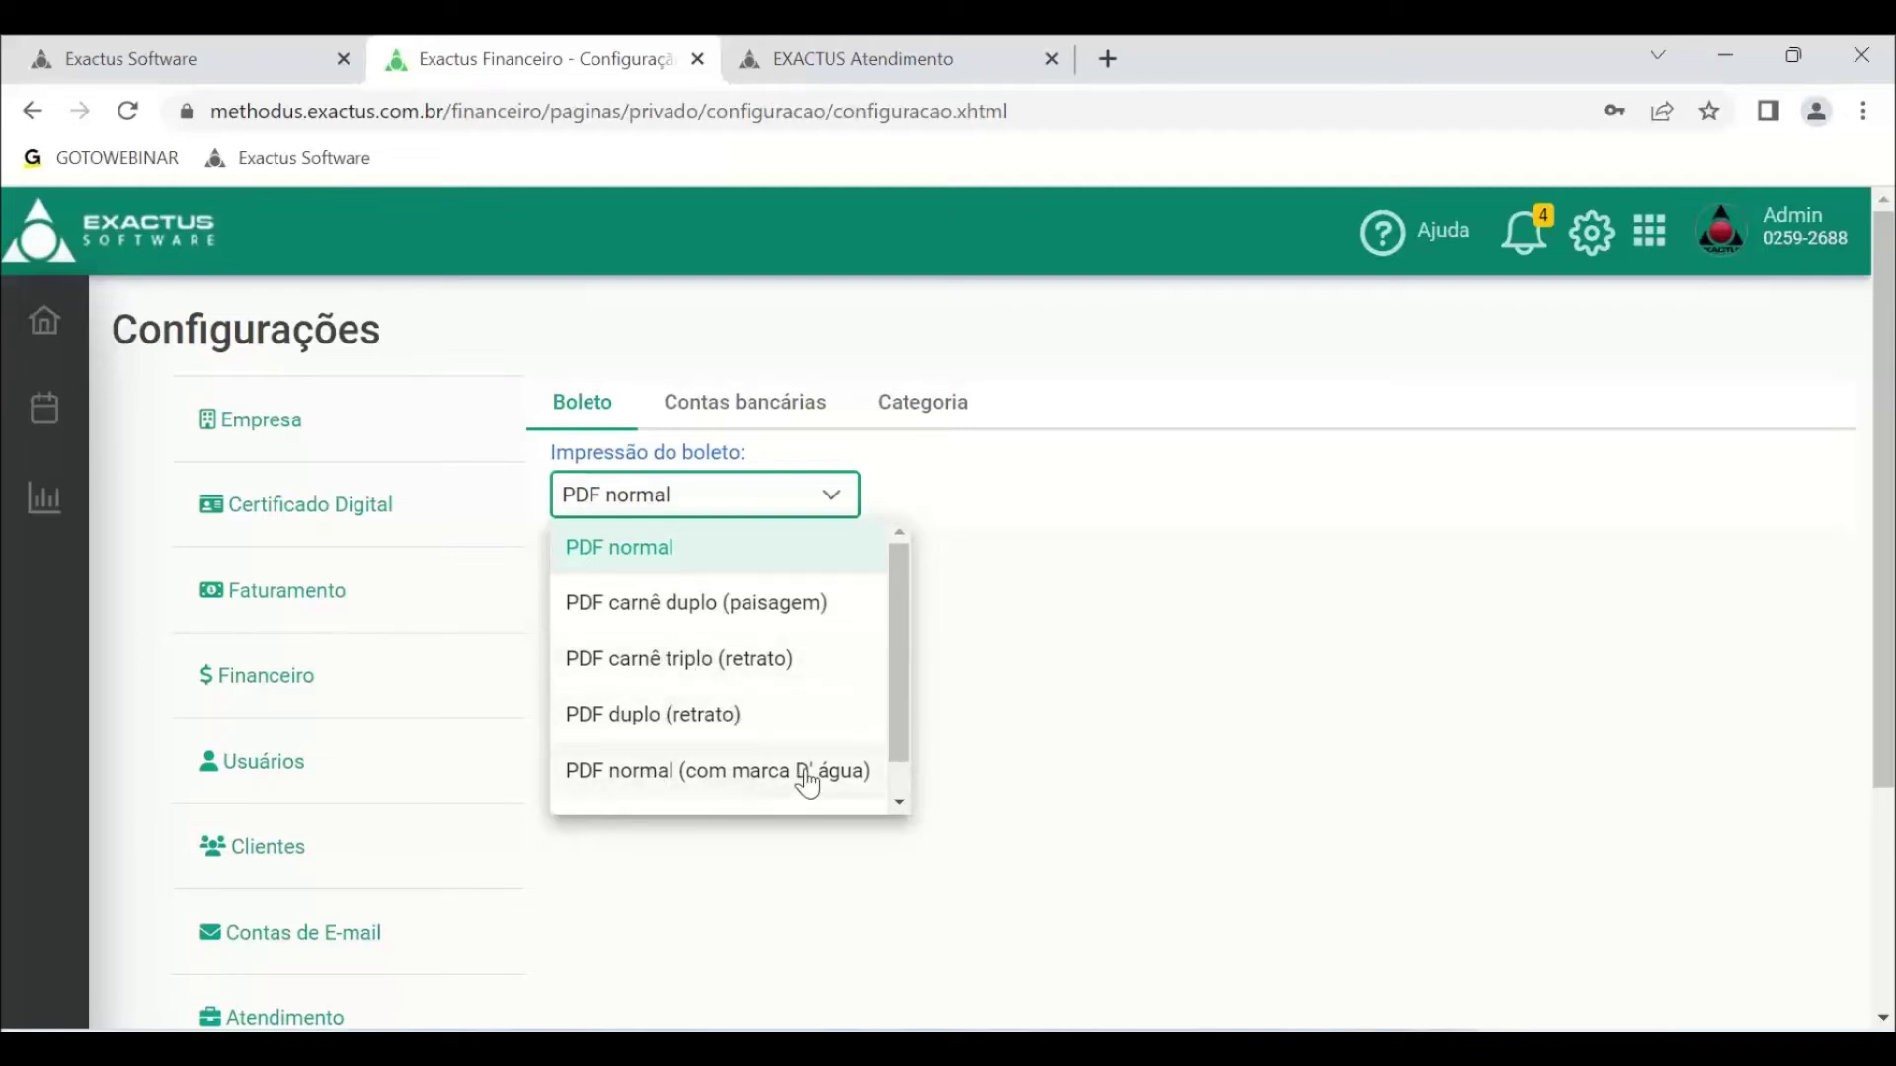
click(711, 558)
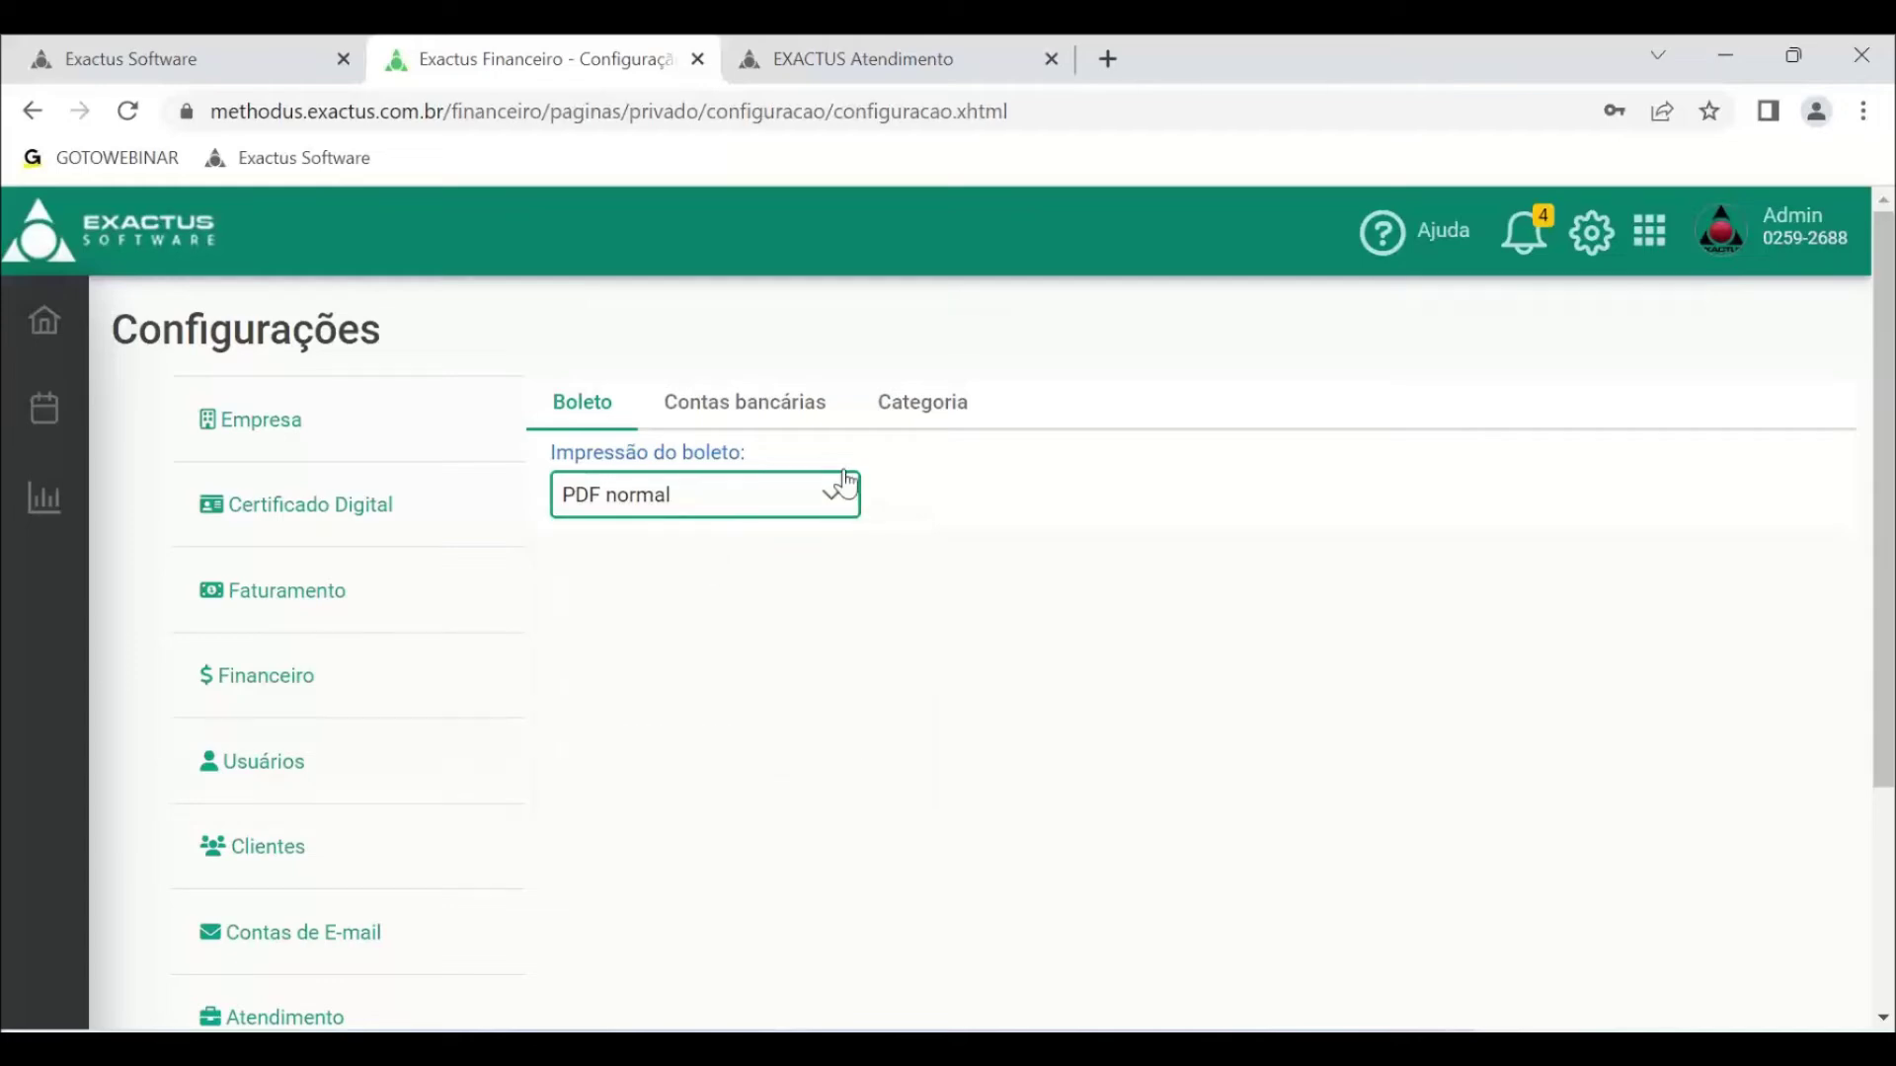
- Open the Sicredi account from the bank accounts list for editing and review its account data down to Saldo Inicial
click(790, 407)
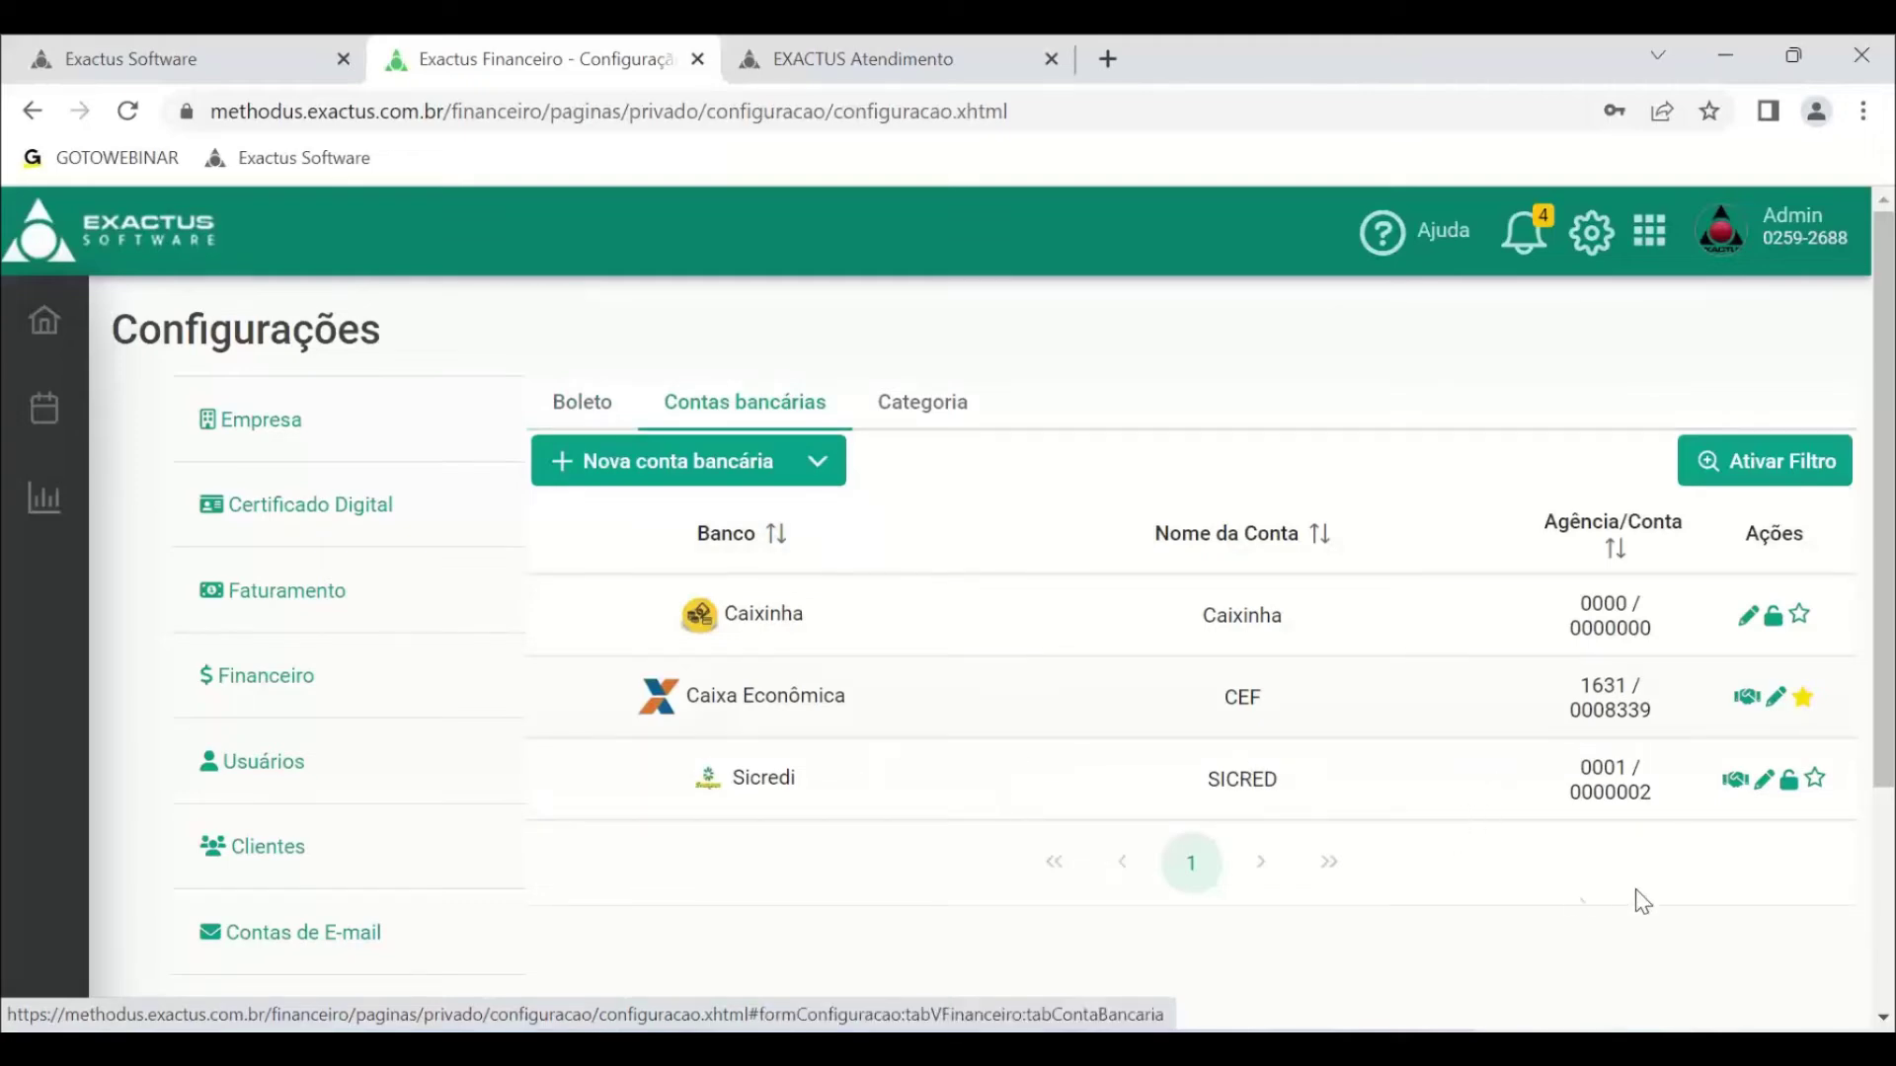
click(1768, 787)
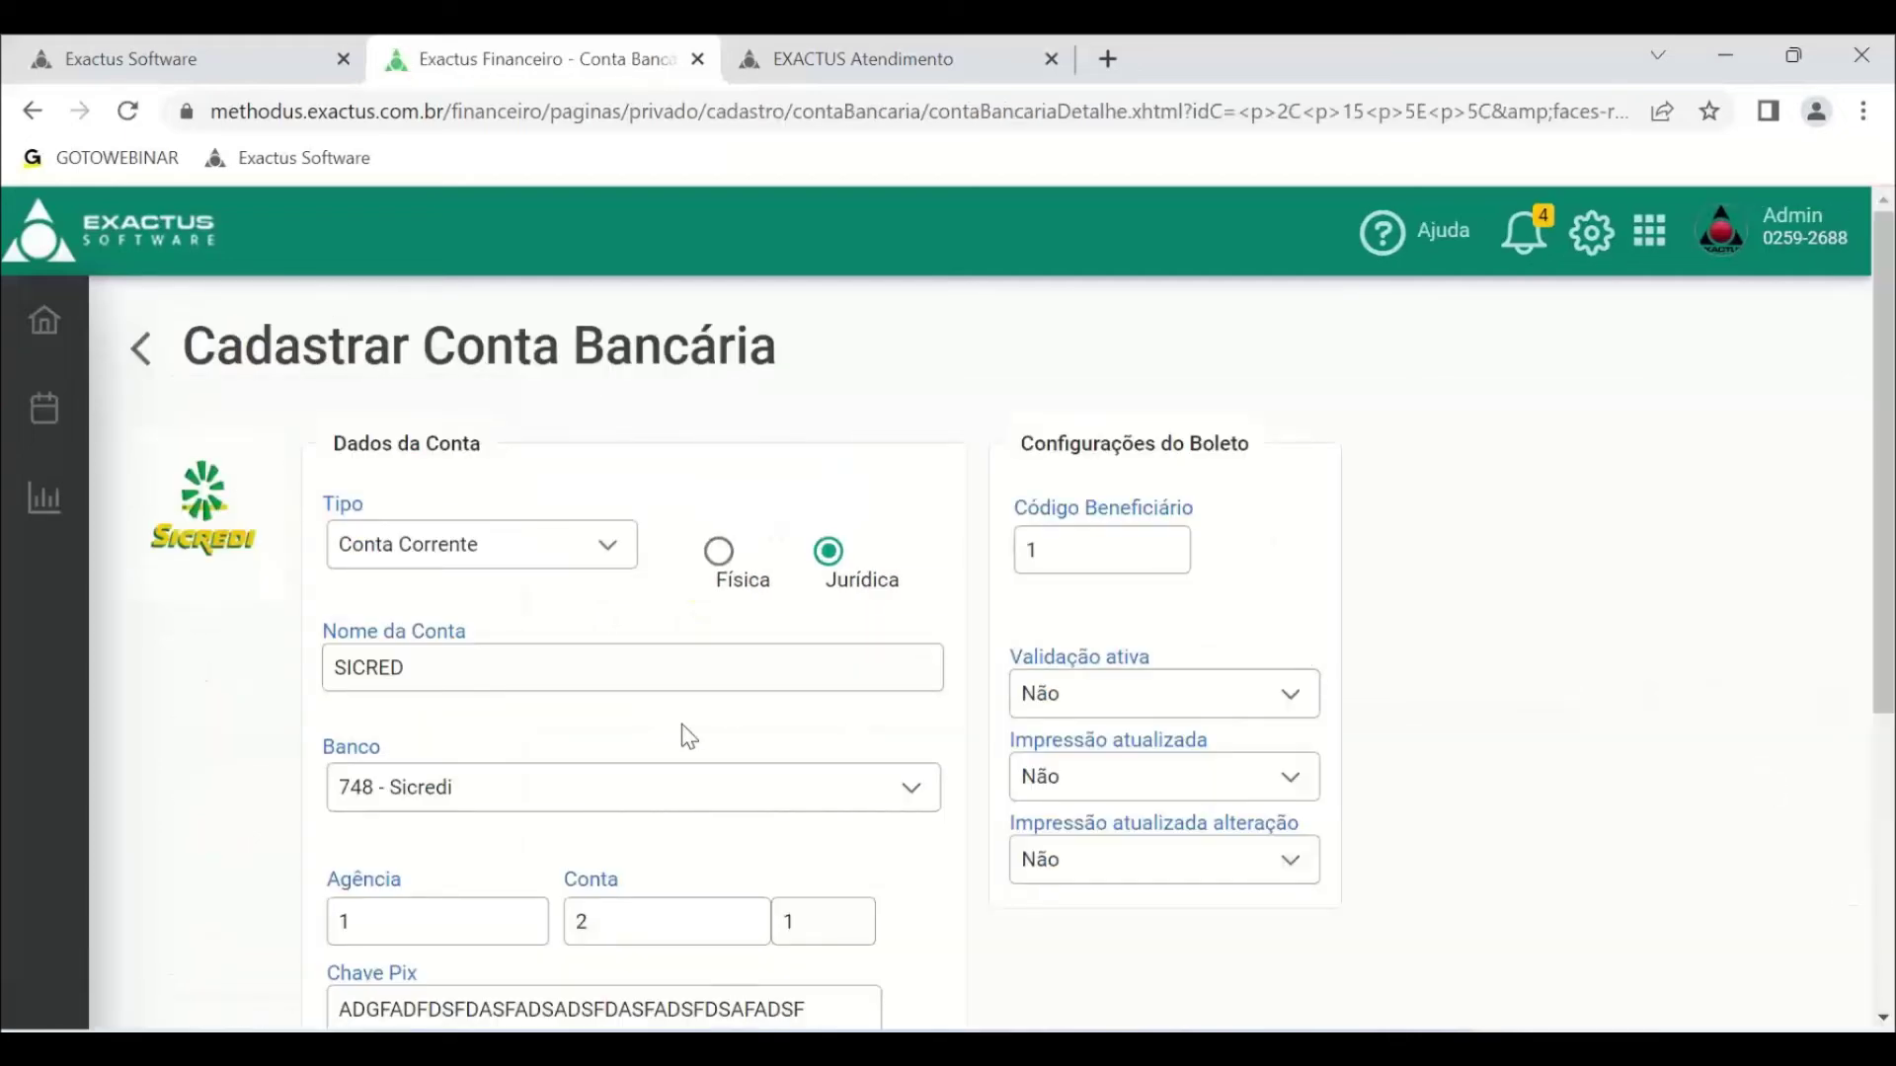
scroll(687, 770, down, 5)
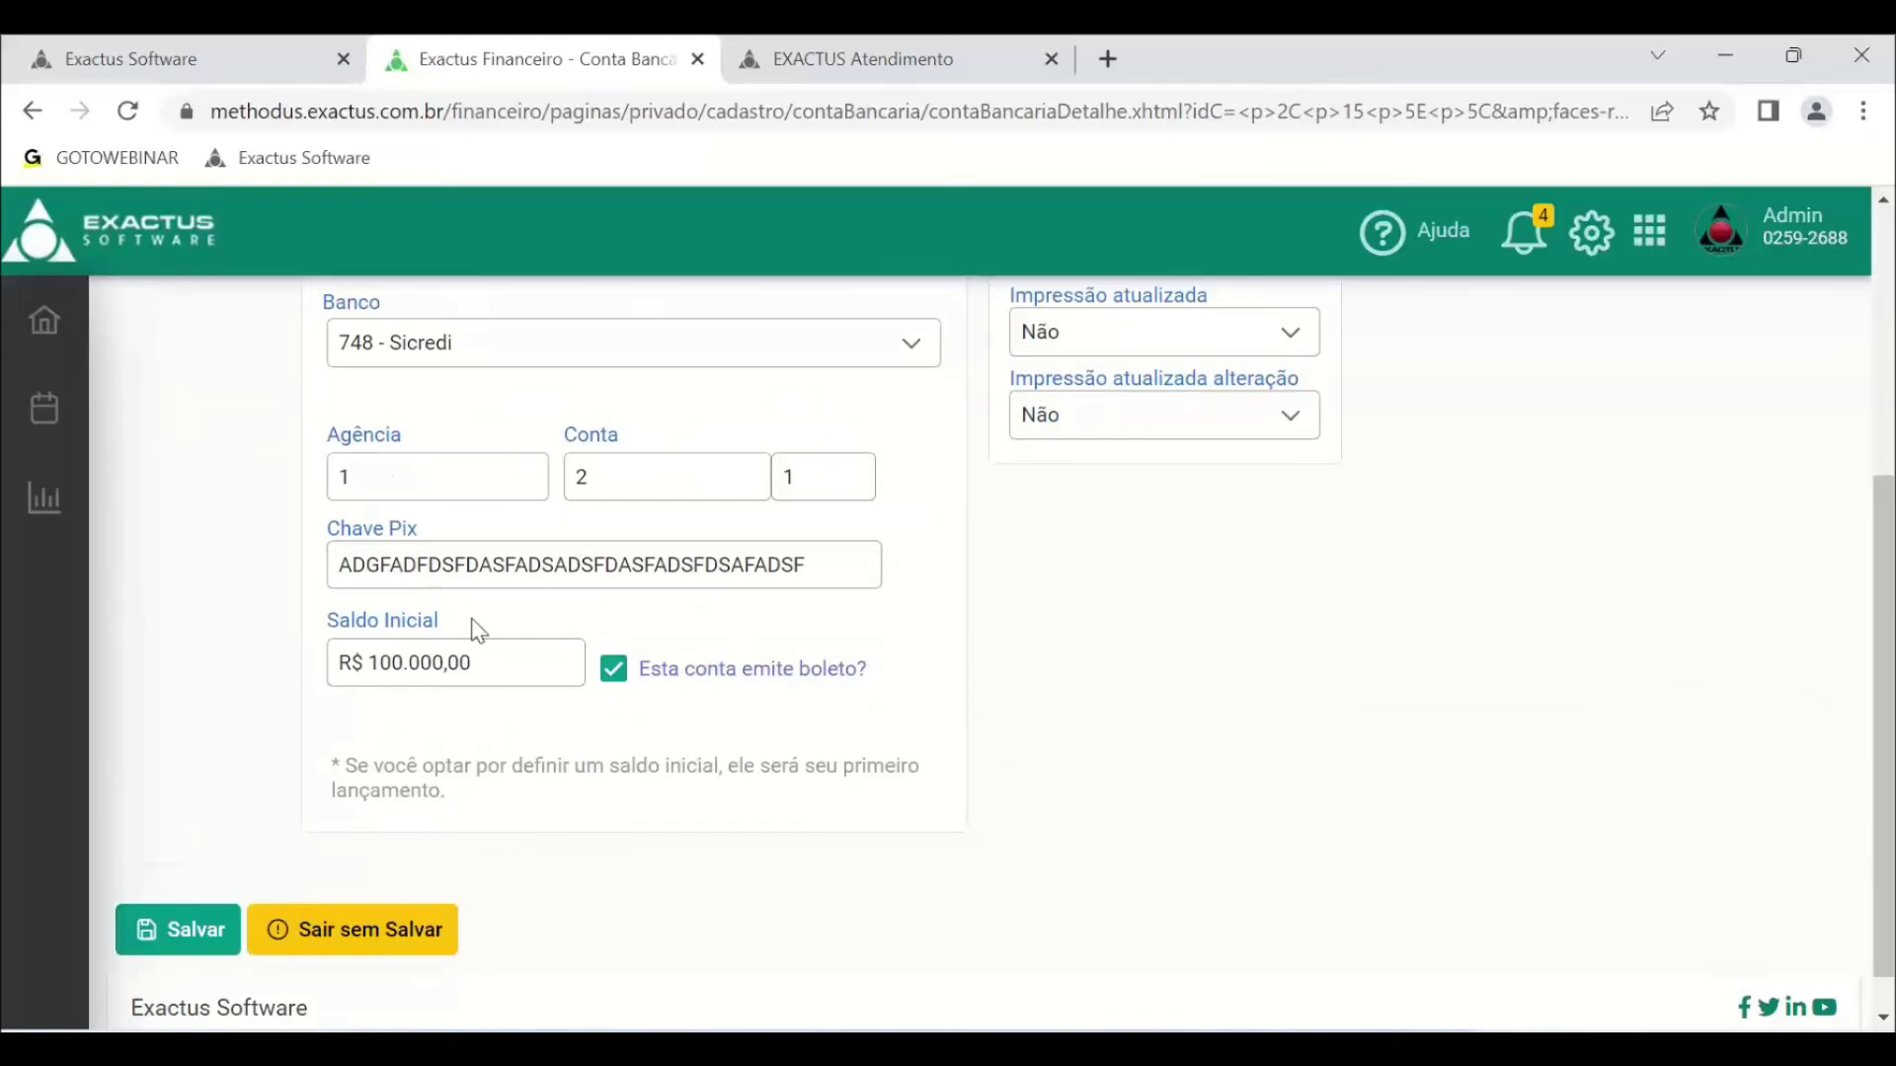
scroll(637, 643, up, 3)
scroll(671, 770, down, 3)
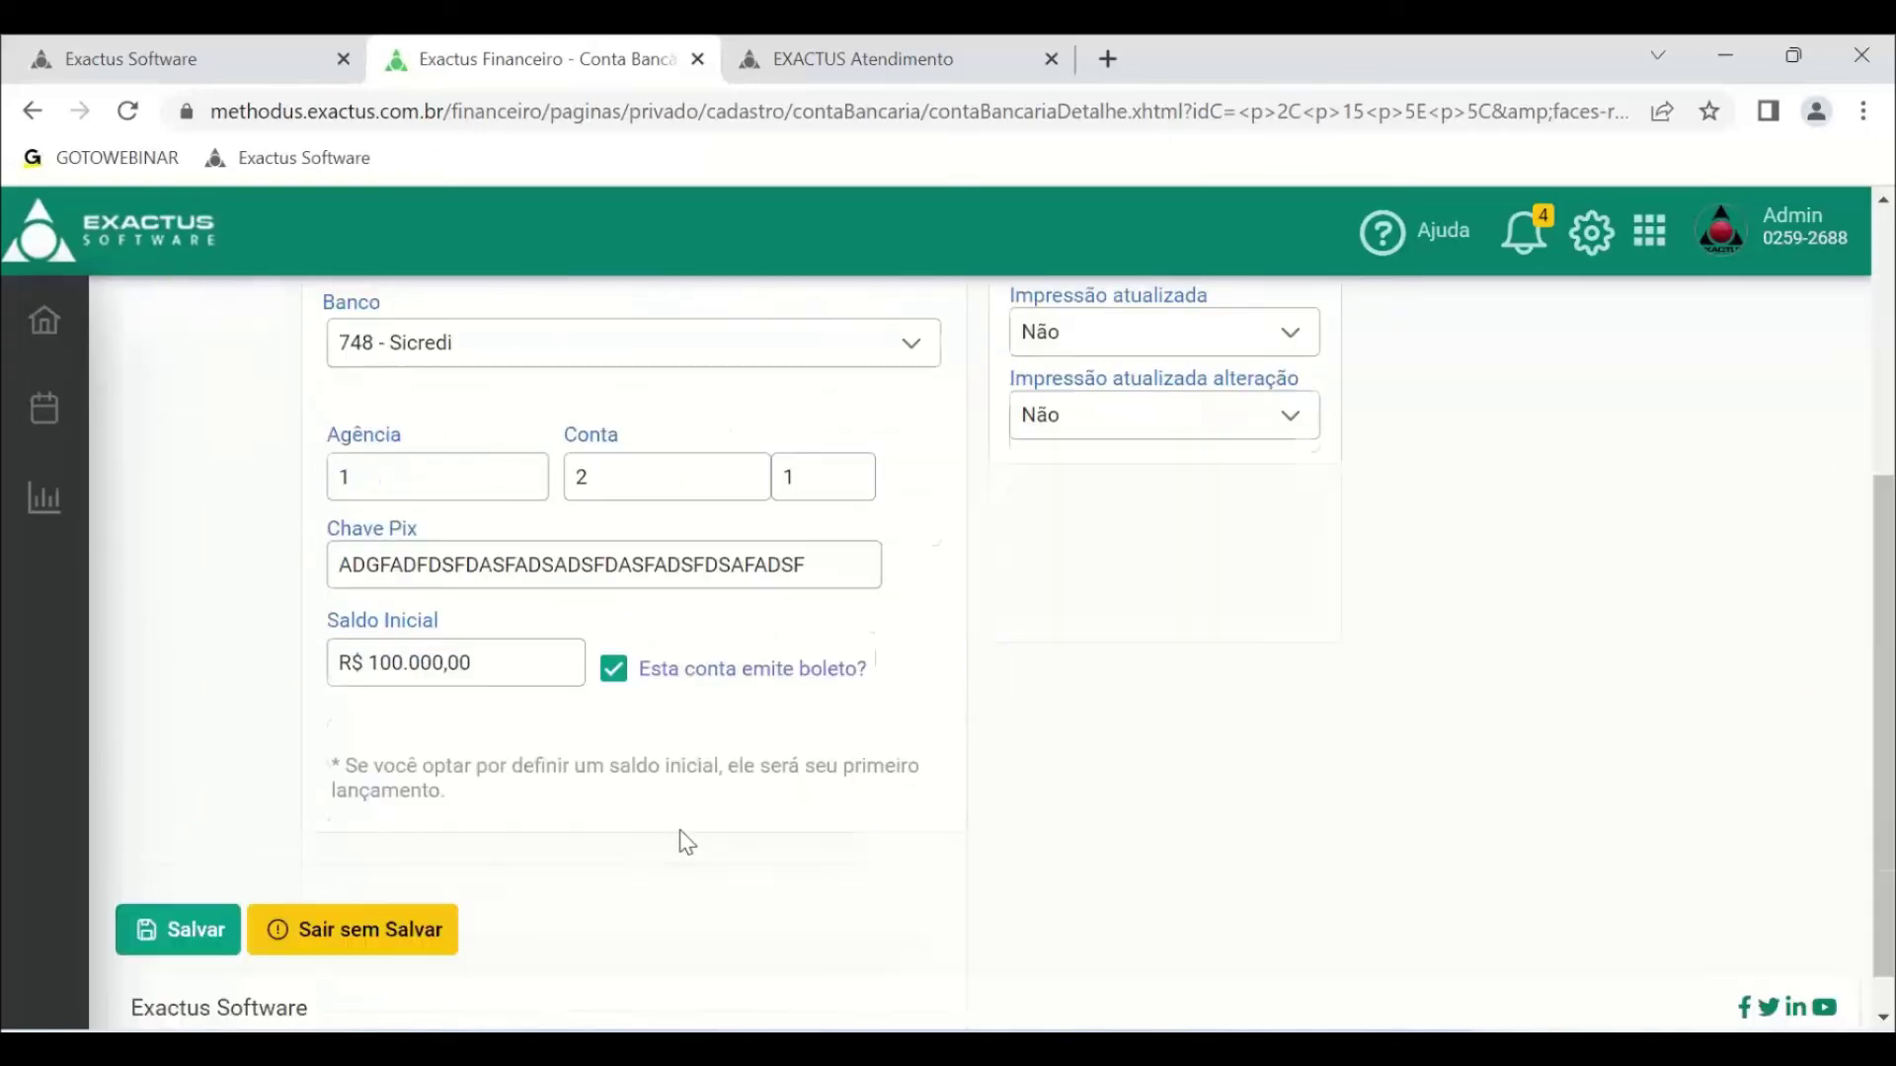
- Turn the Sicredi account's Esta conta emite boleto? option off and back on, and check the Chave Pix field
click(614, 671)
scroll(1230, 661, up, 3)
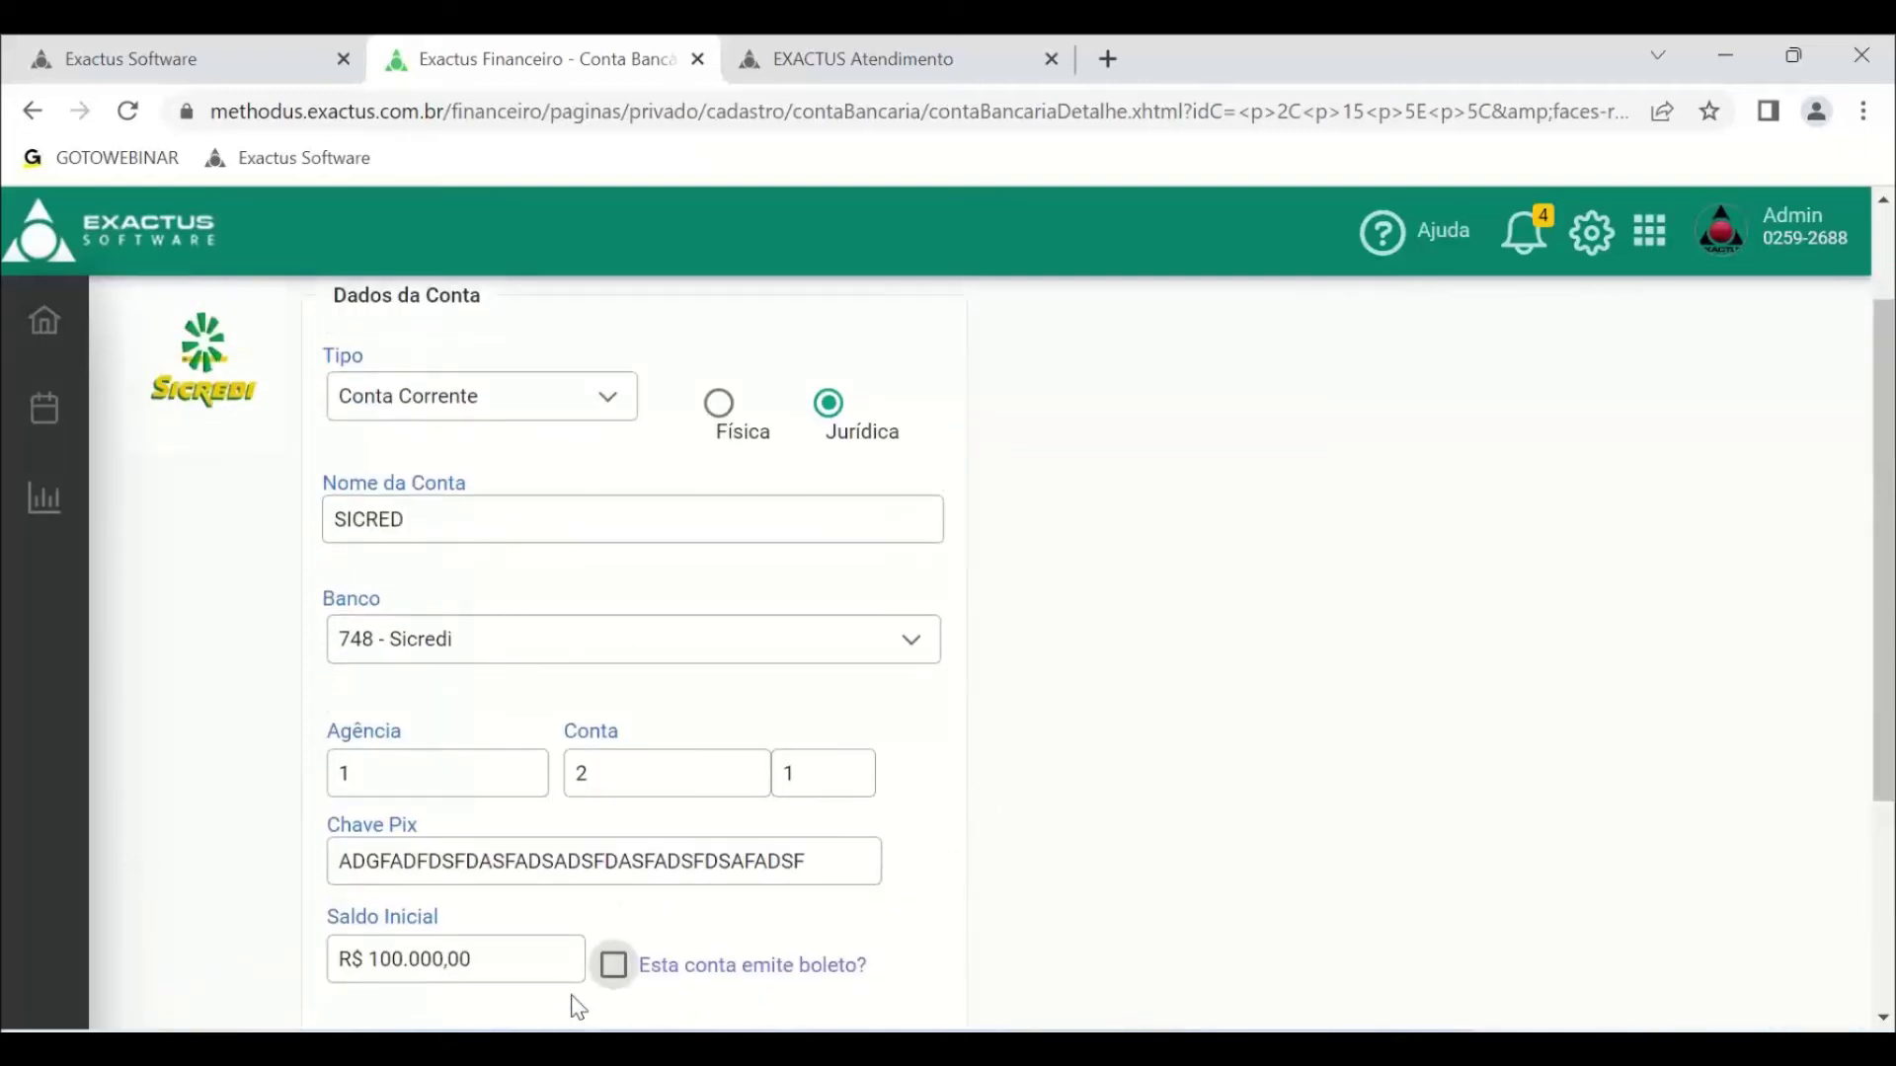
click(612, 968)
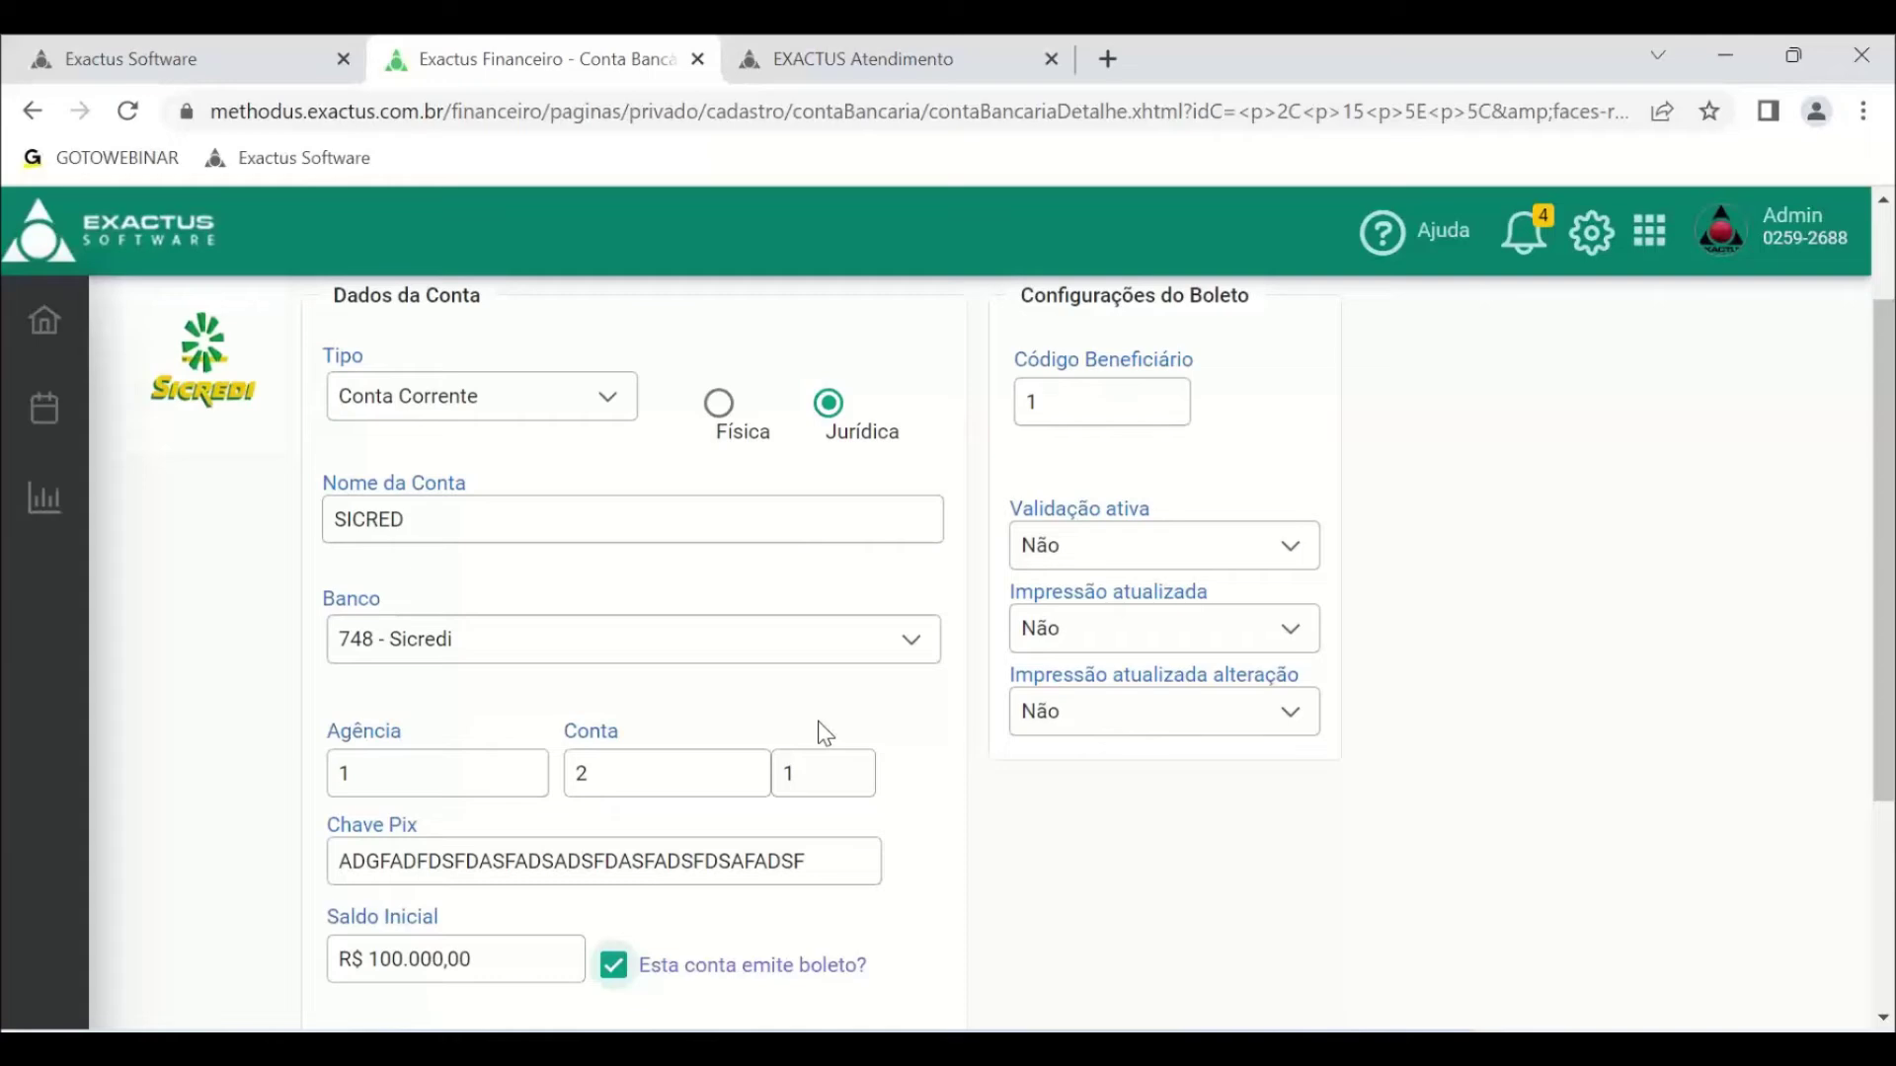
double_click(692, 859)
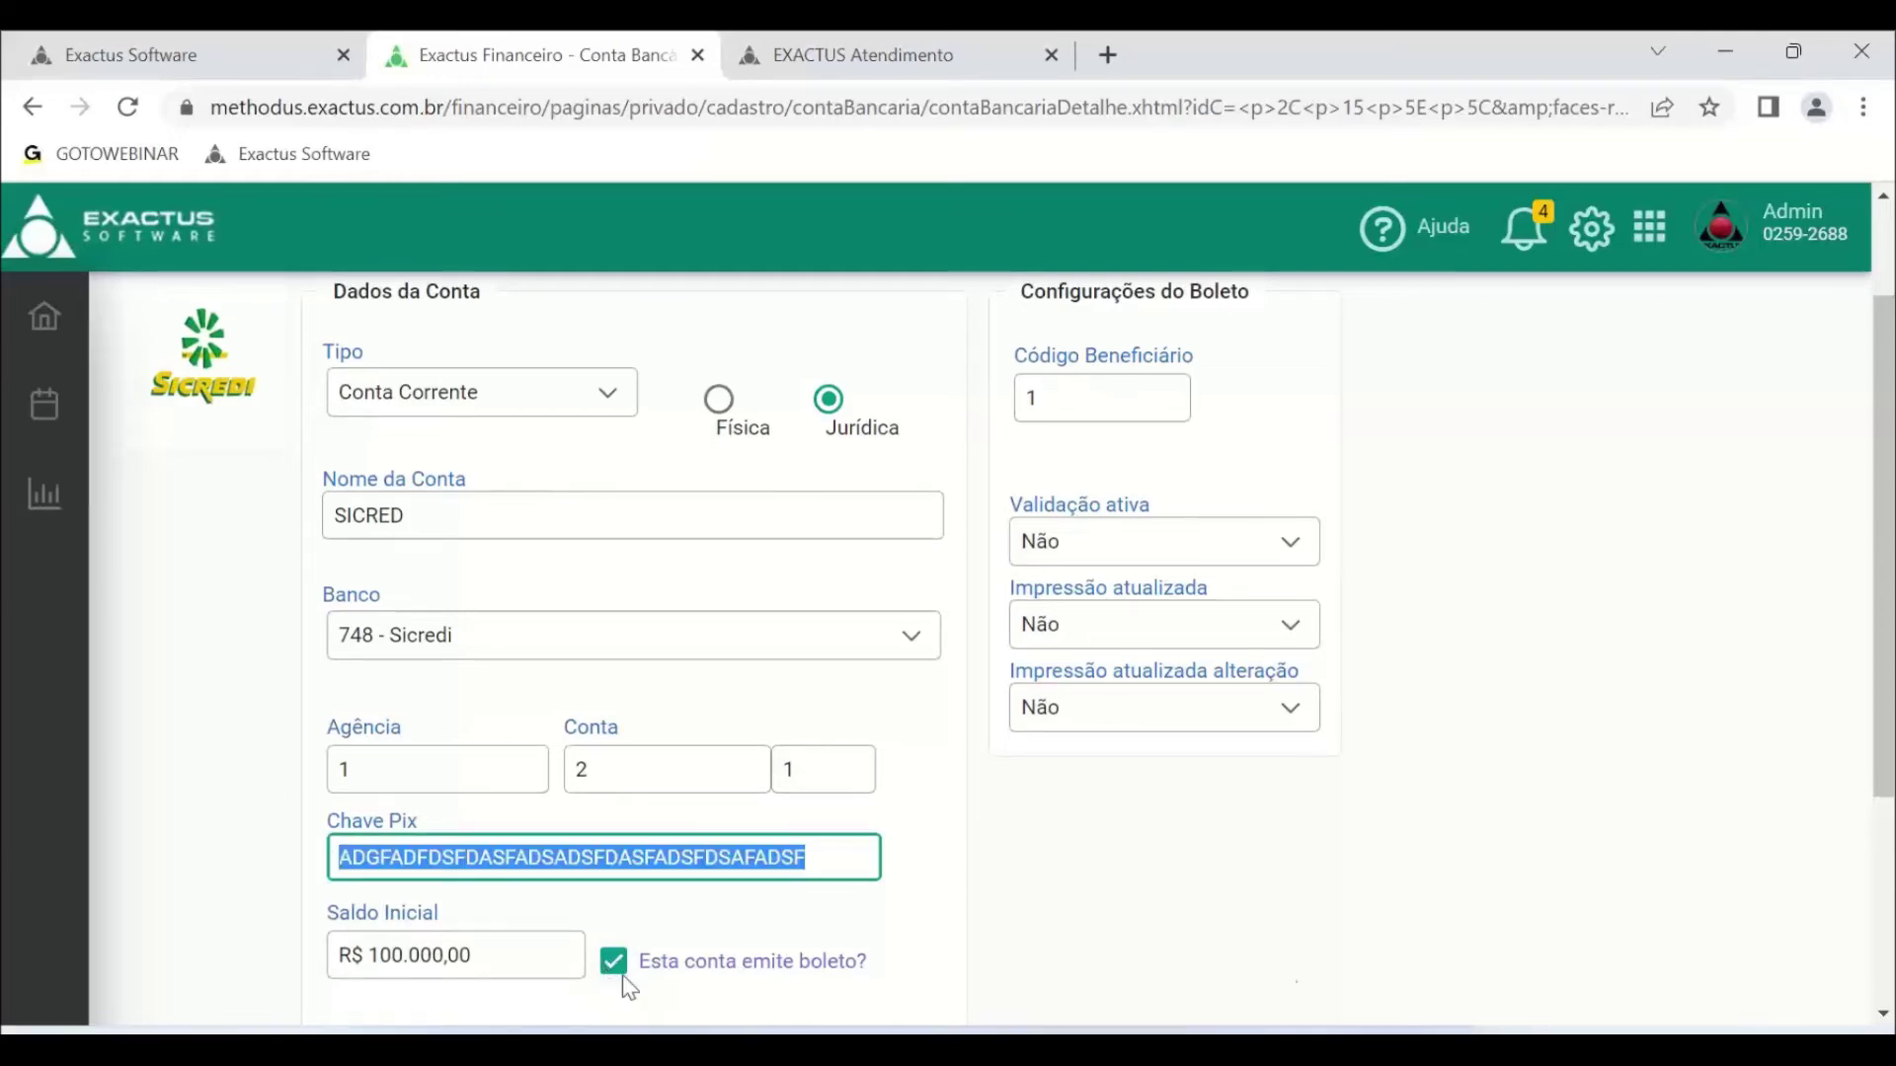
- Examine the Sicredi boleto settings: Código Beneficiário, Validação ativa, Impressão atualizada and Impressão atualizada alteração, leaving them as they are
scroll(1489, 761, up, 2)
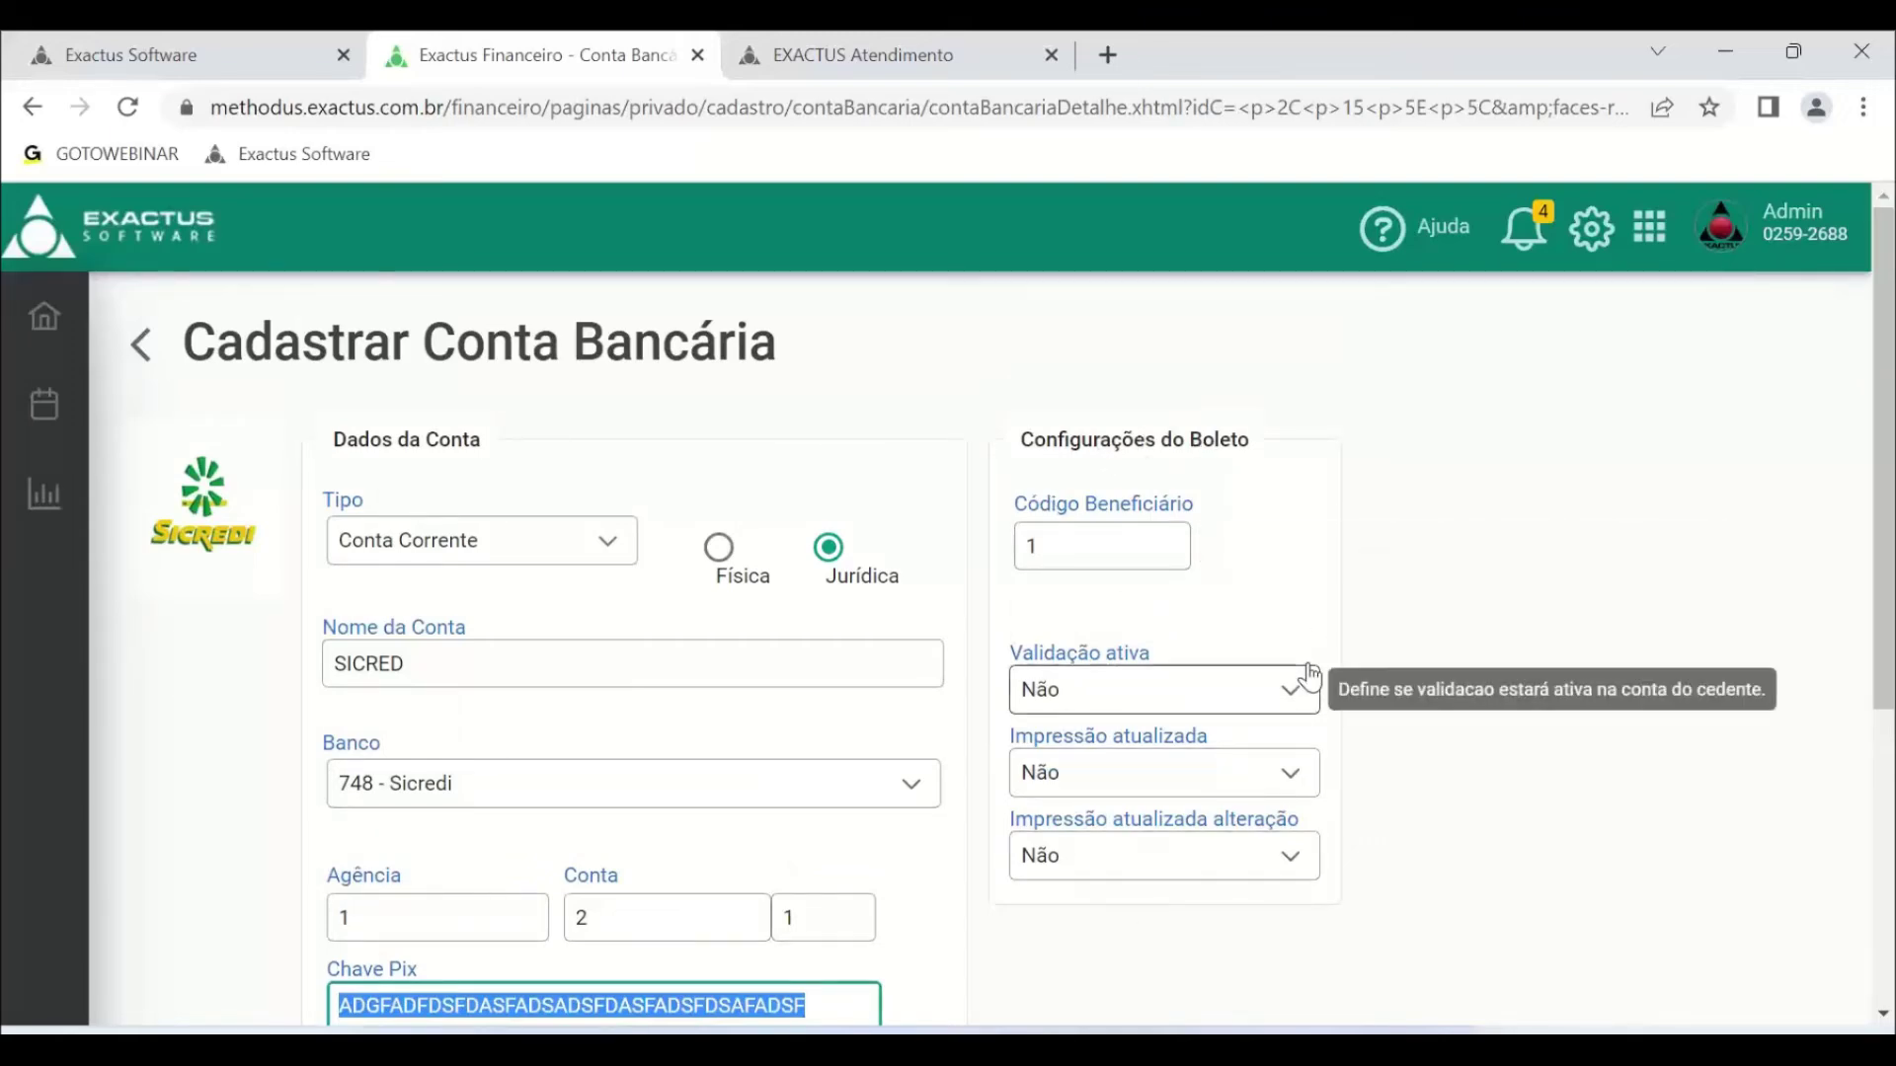
click(1147, 533)
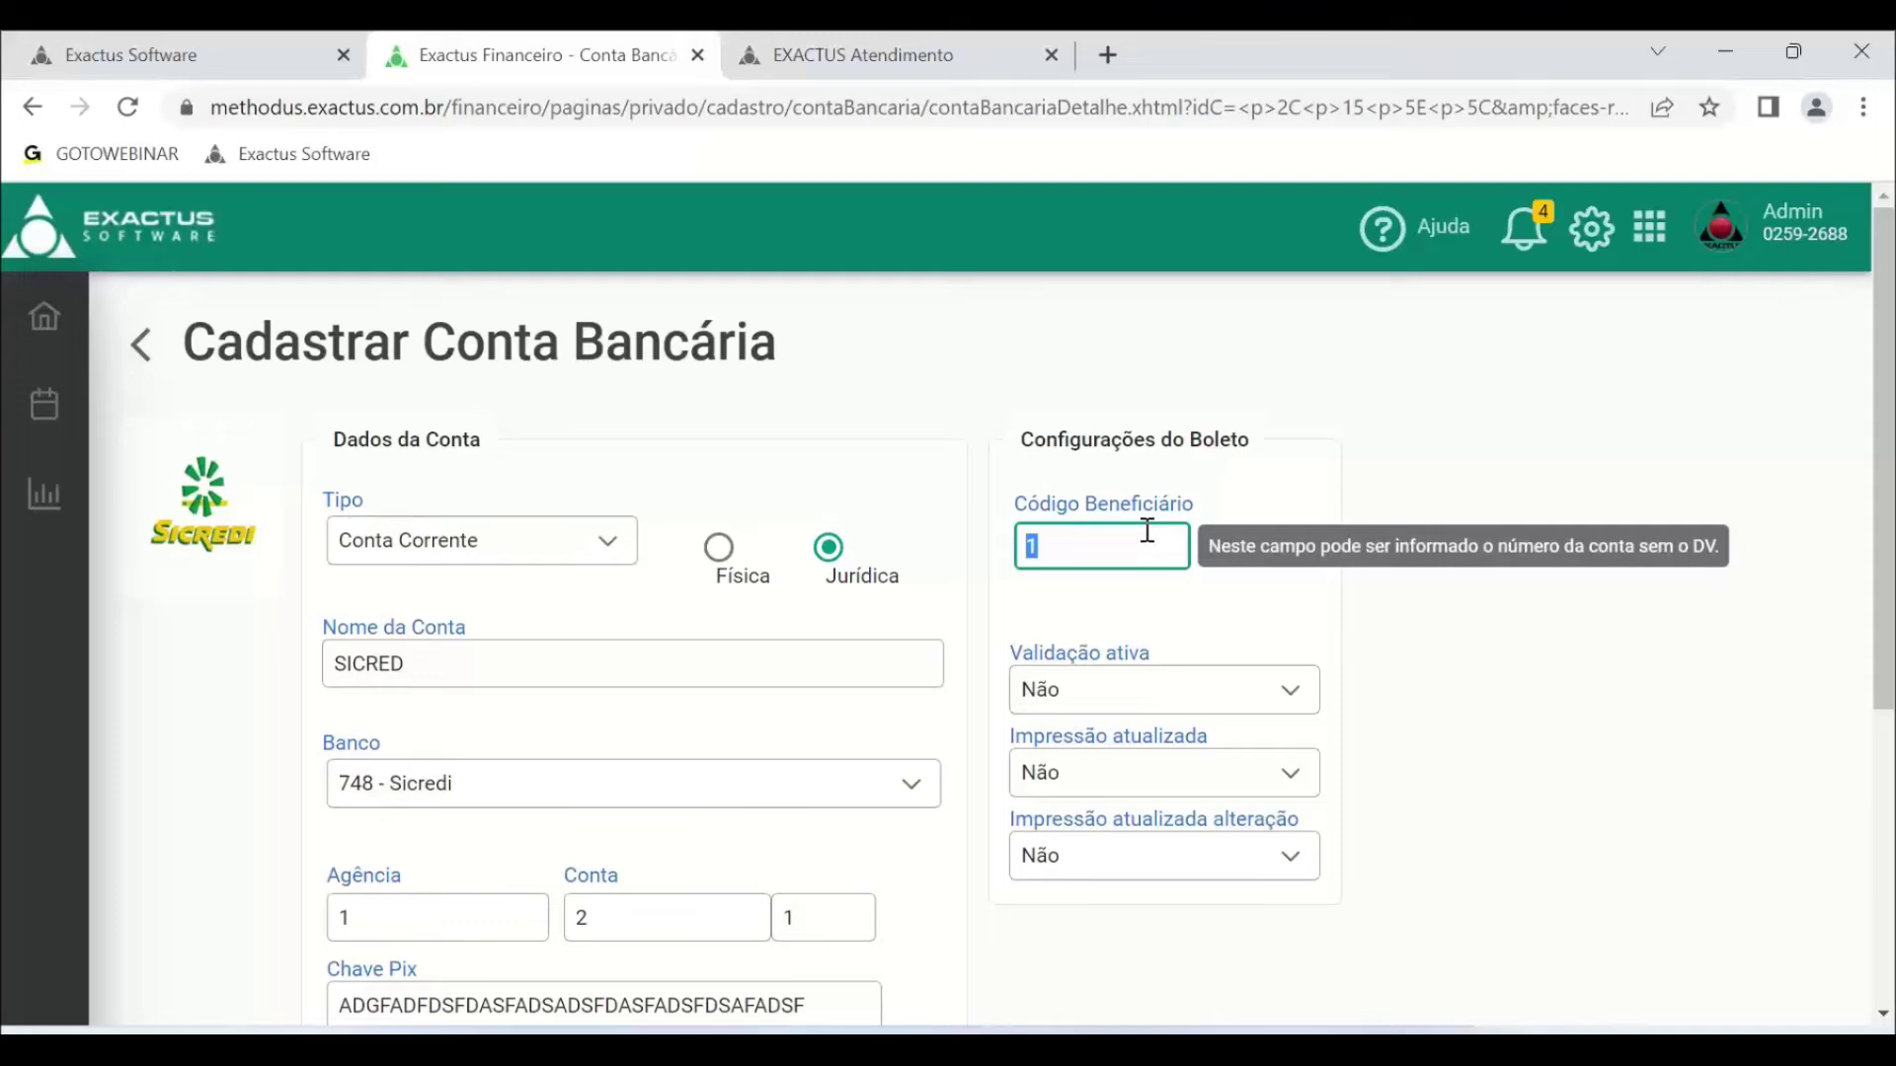
click(1159, 691)
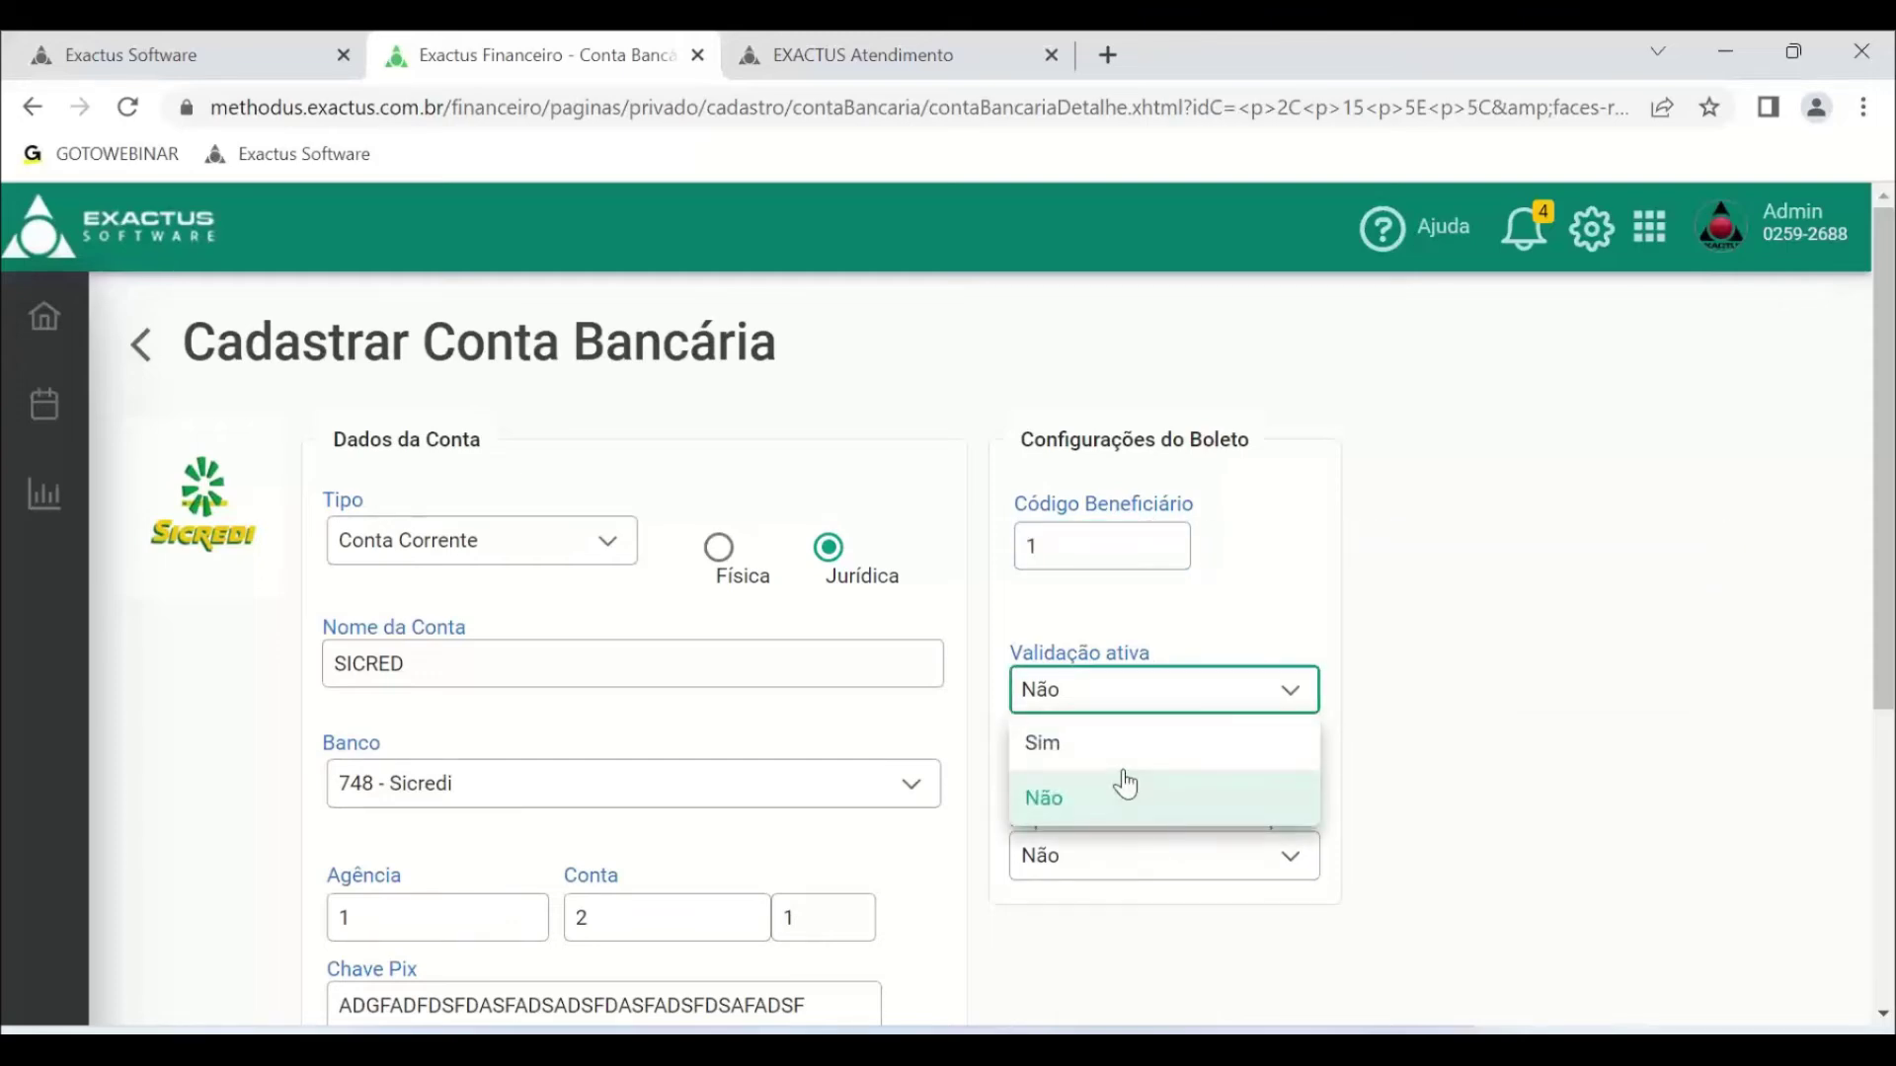
click(1203, 592)
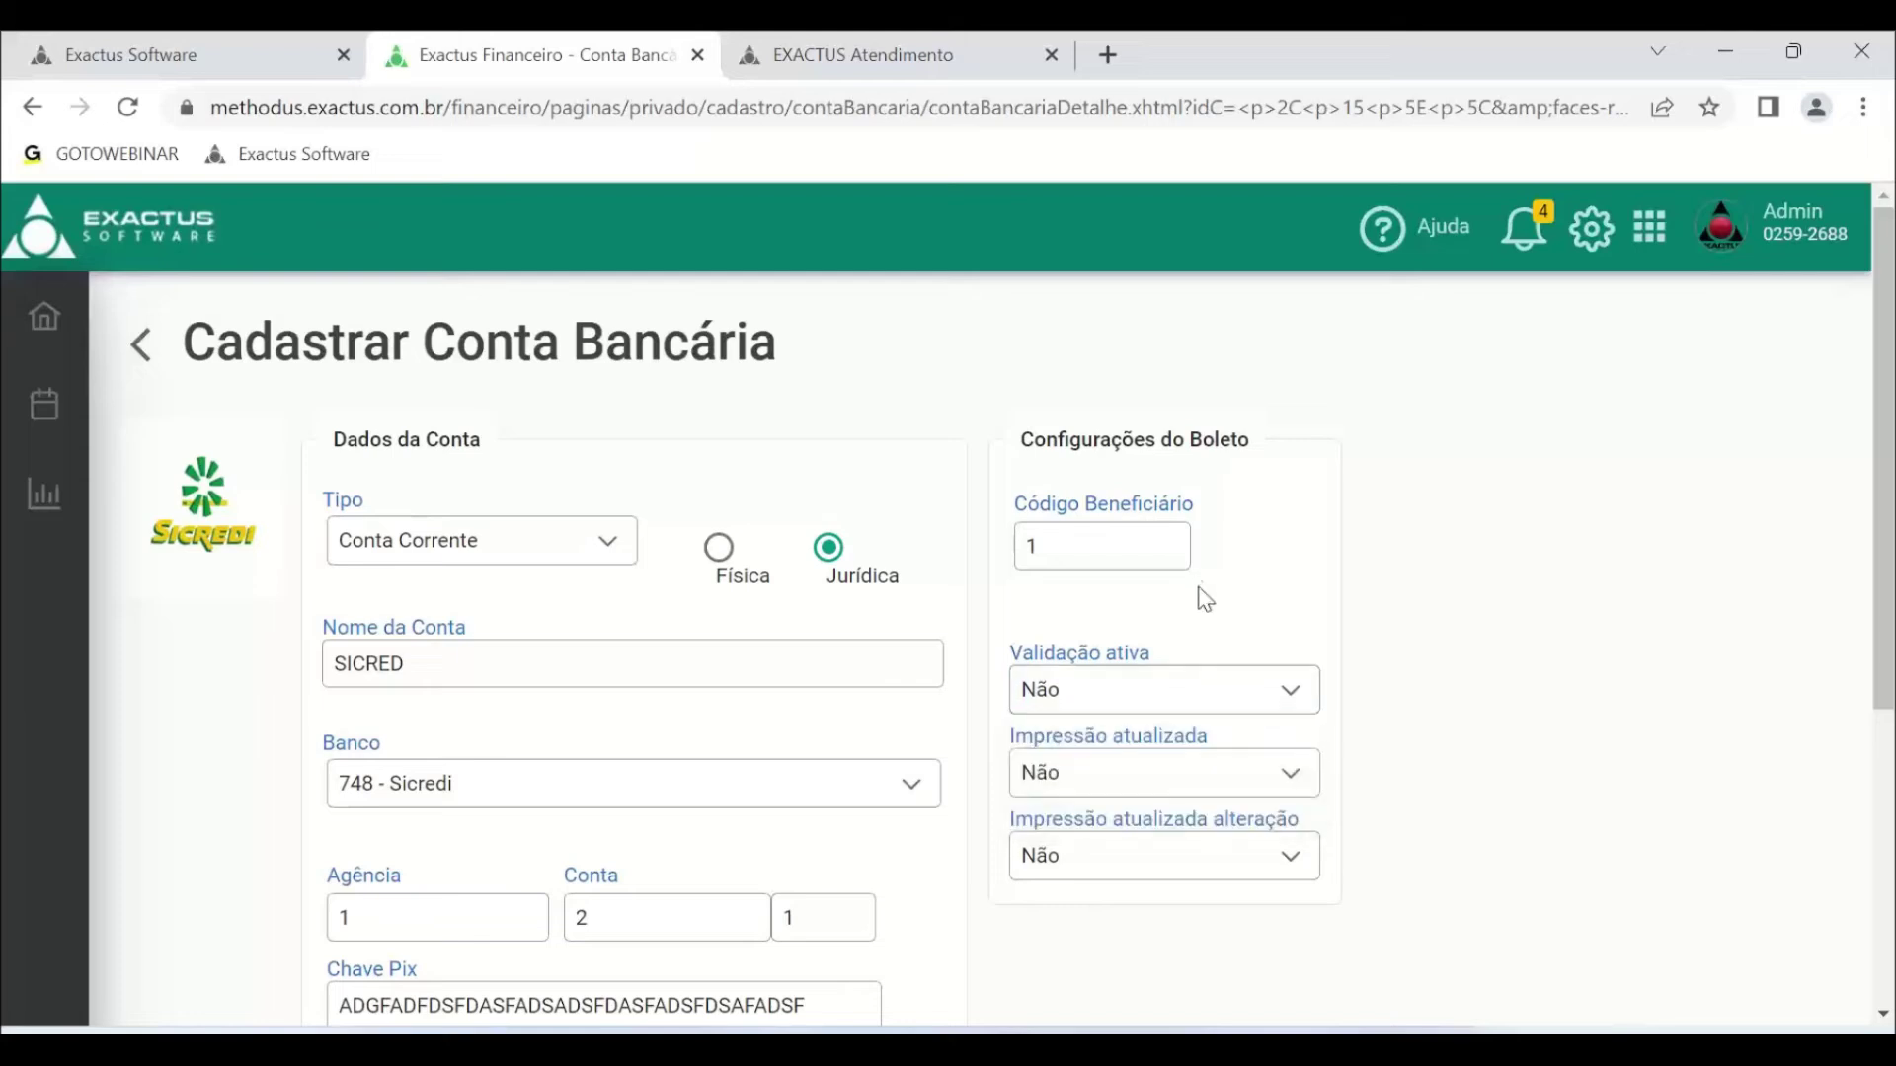
click(1261, 774)
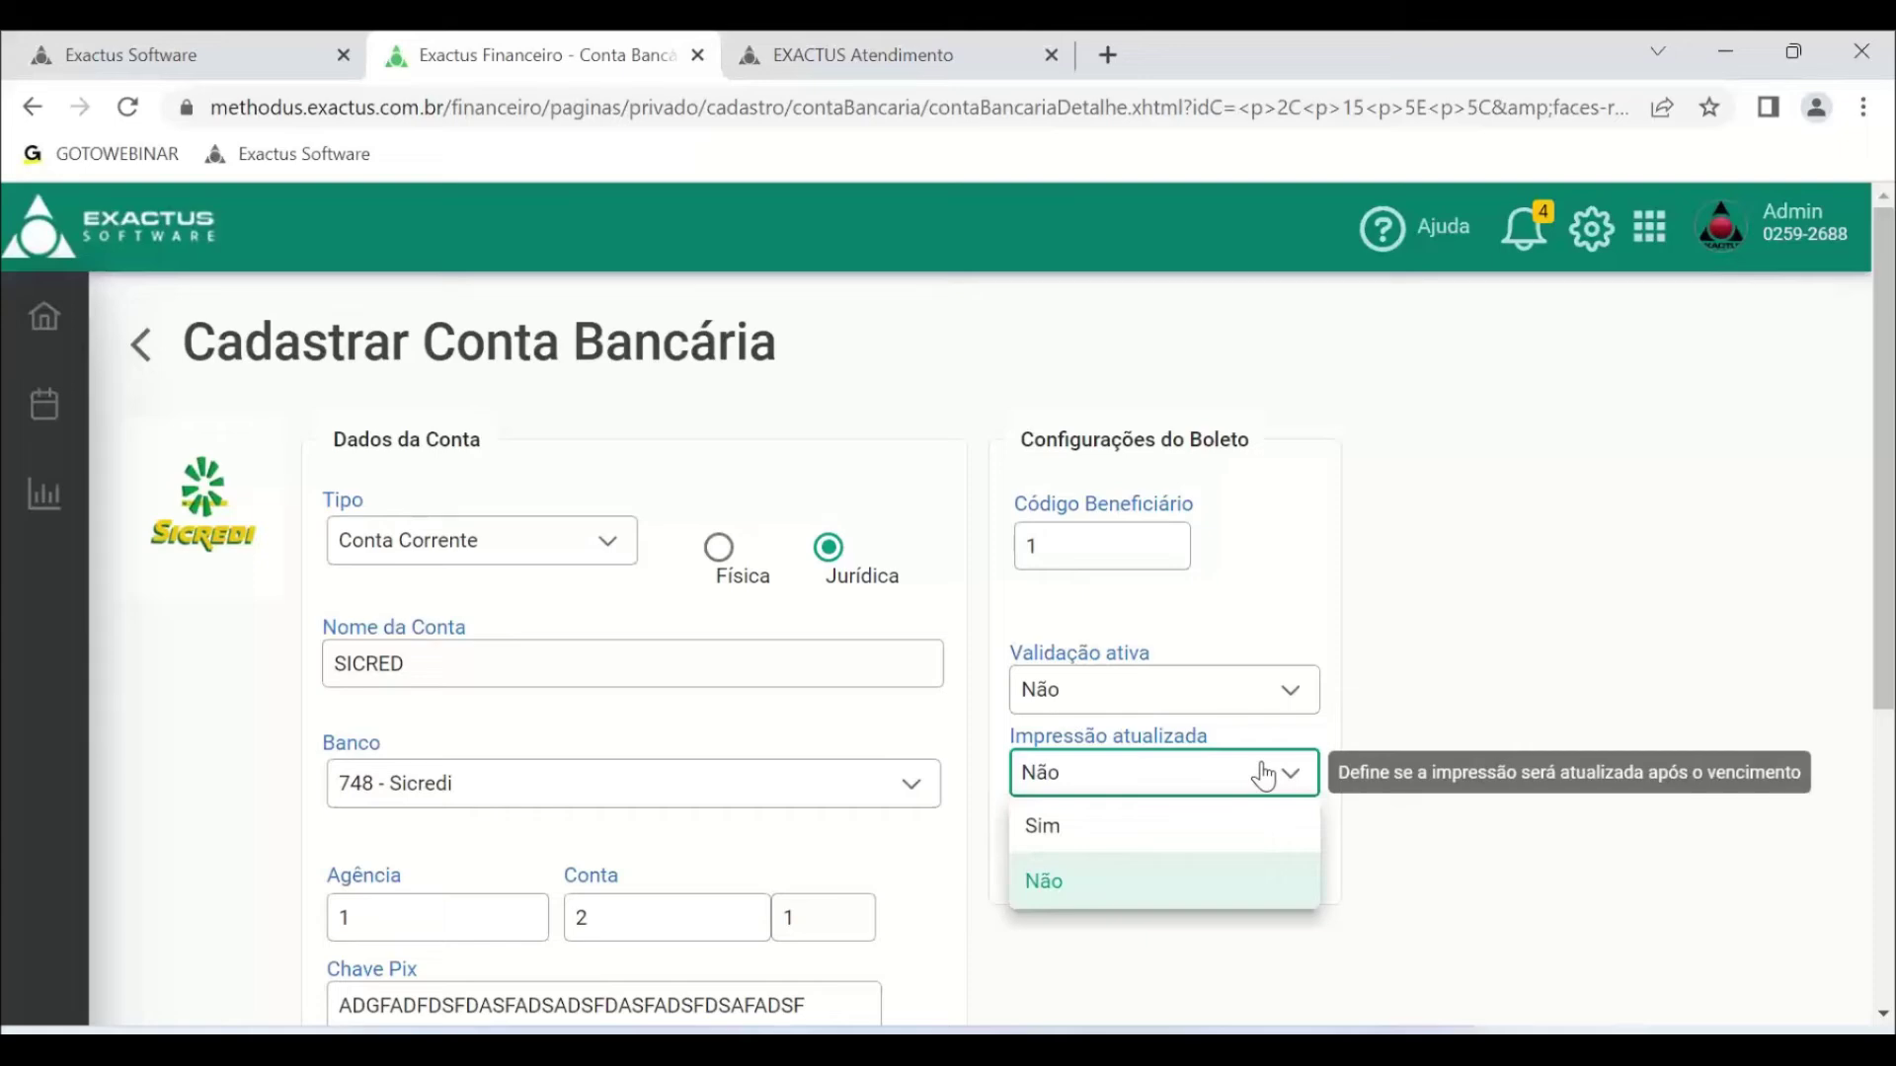
click(1264, 776)
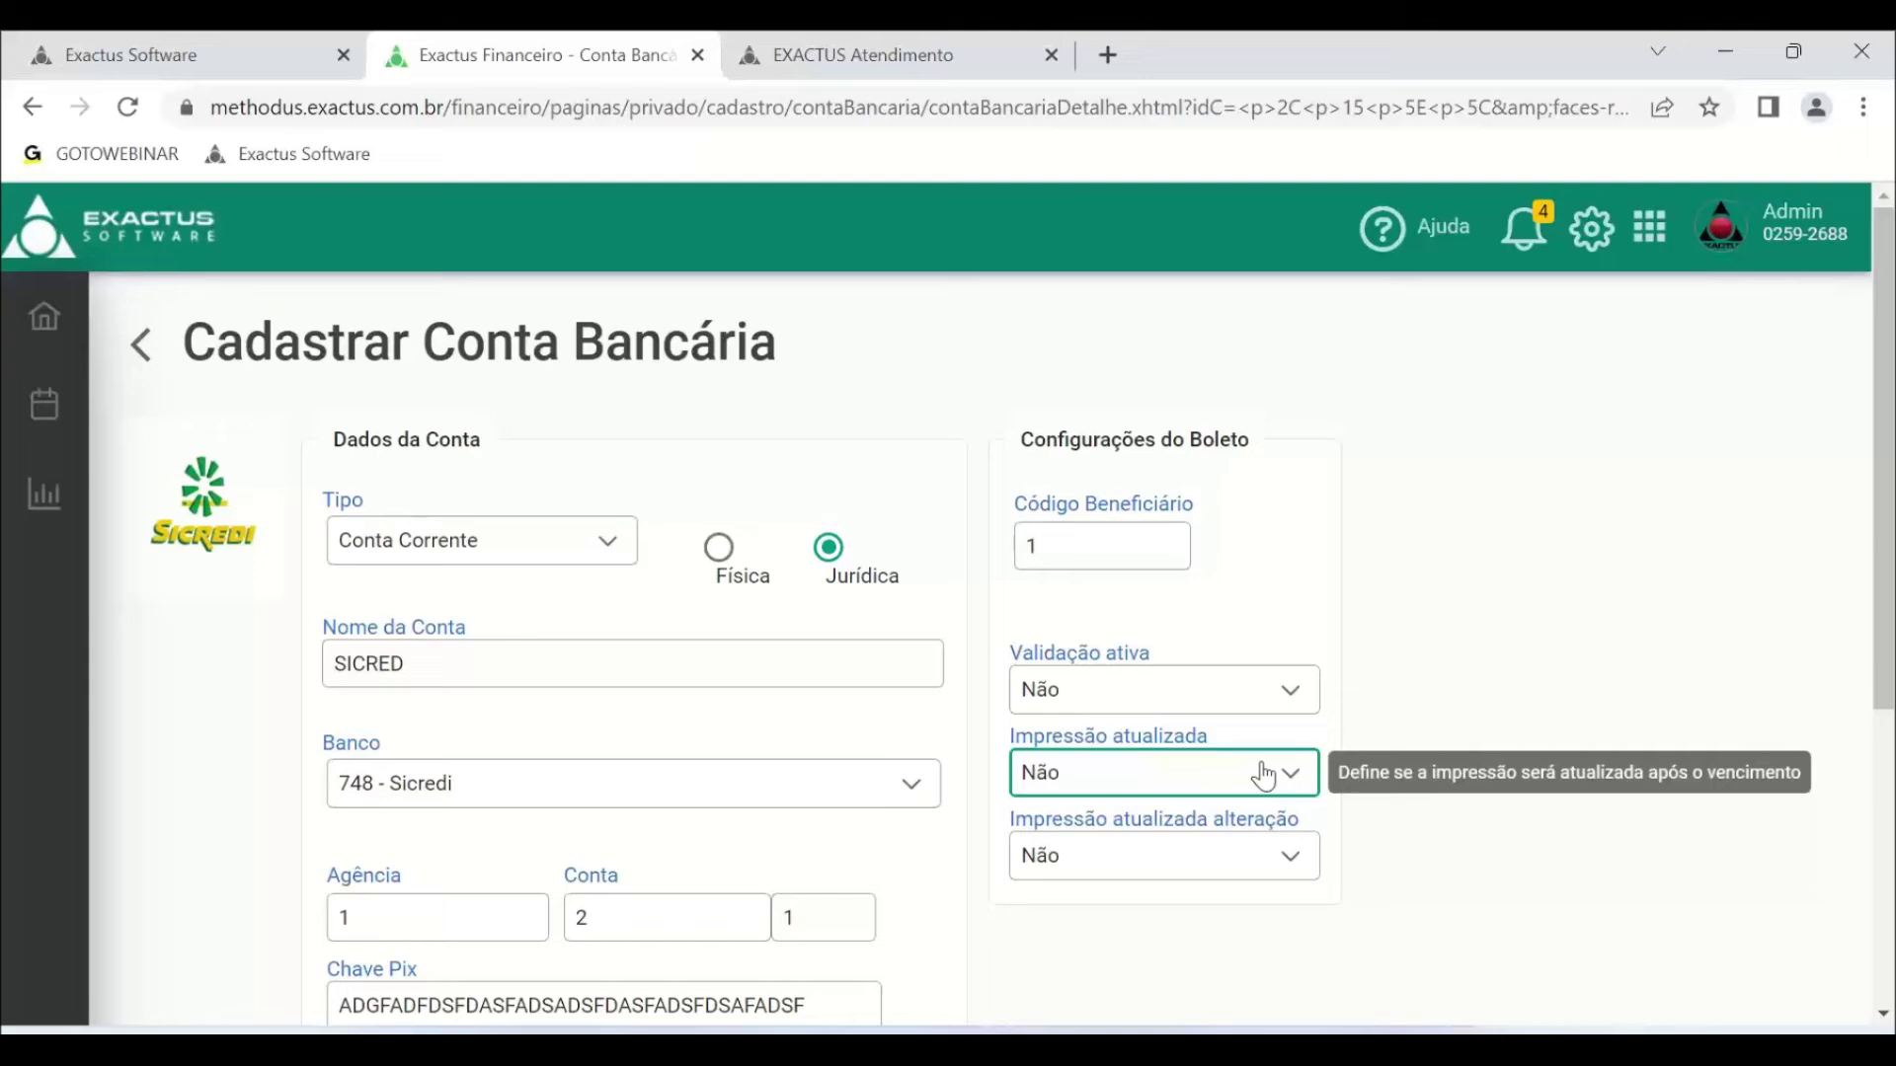
click(1296, 853)
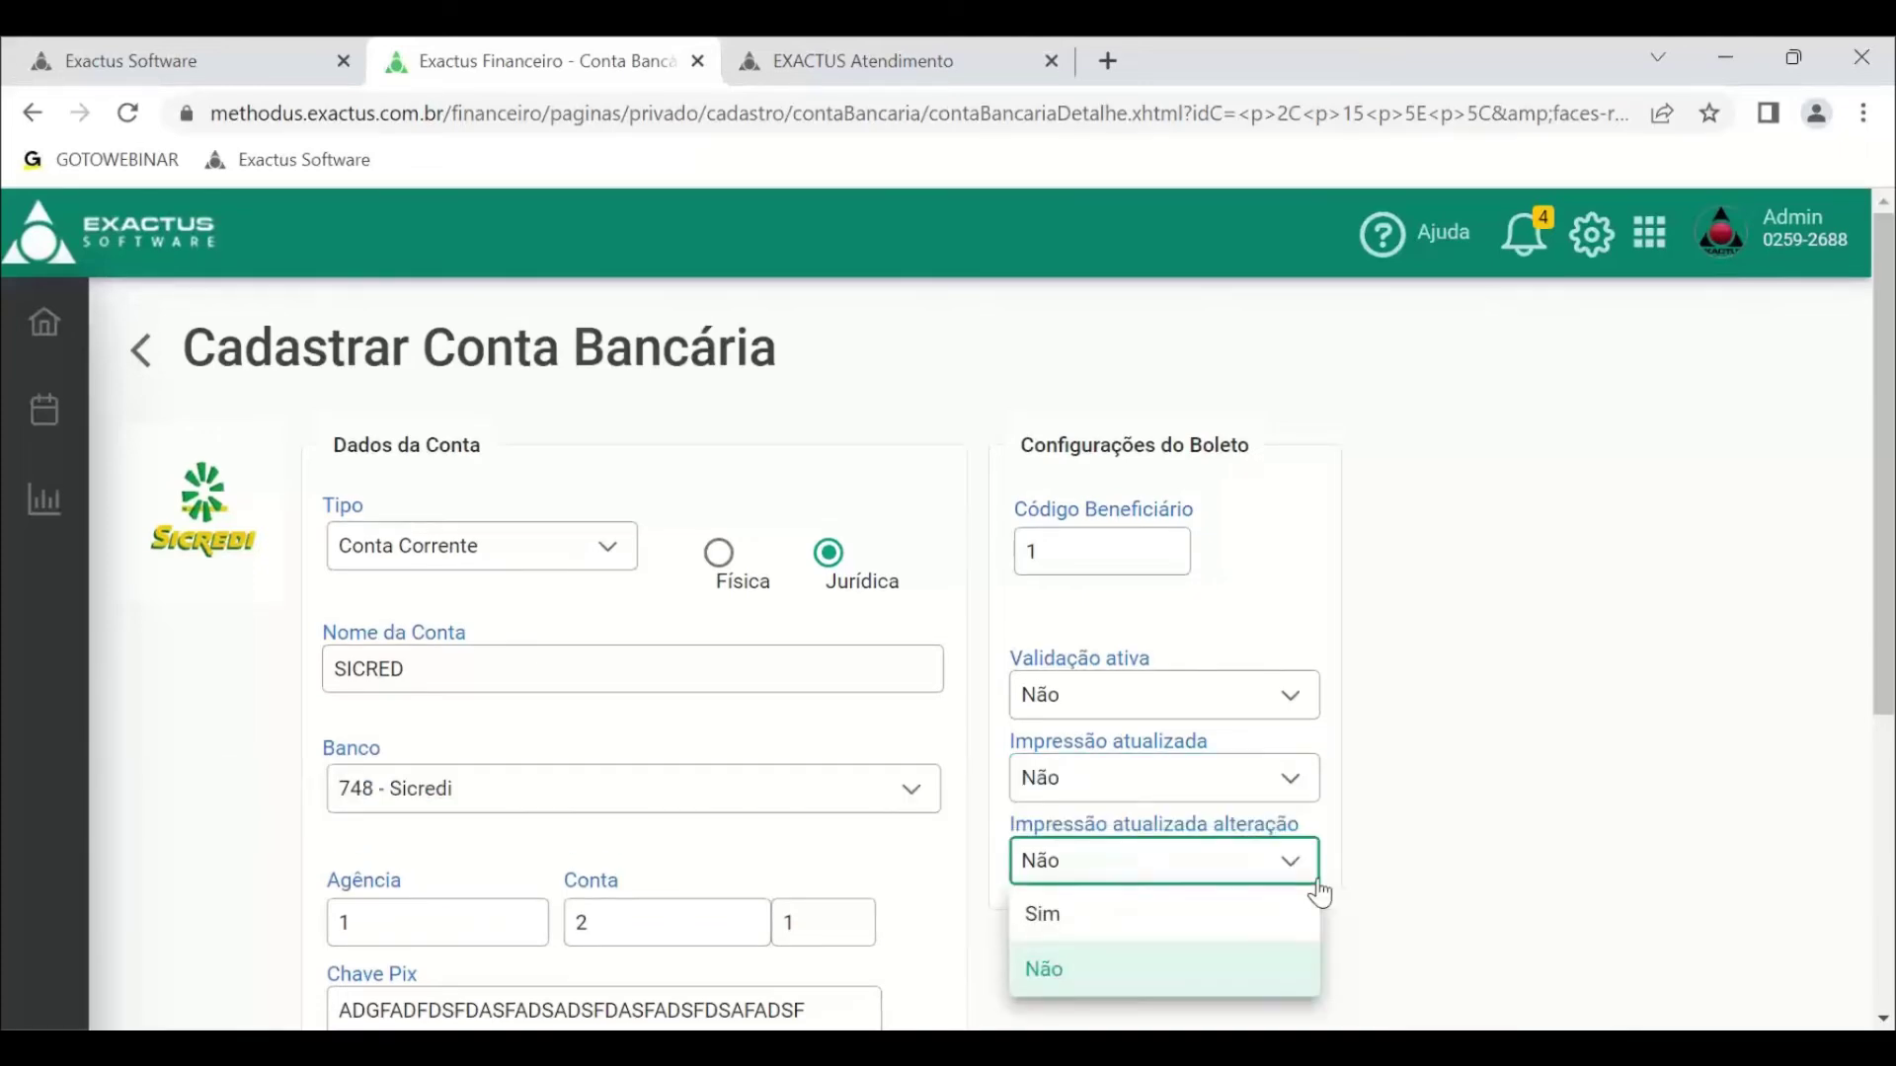
mouse_move(1320, 870)
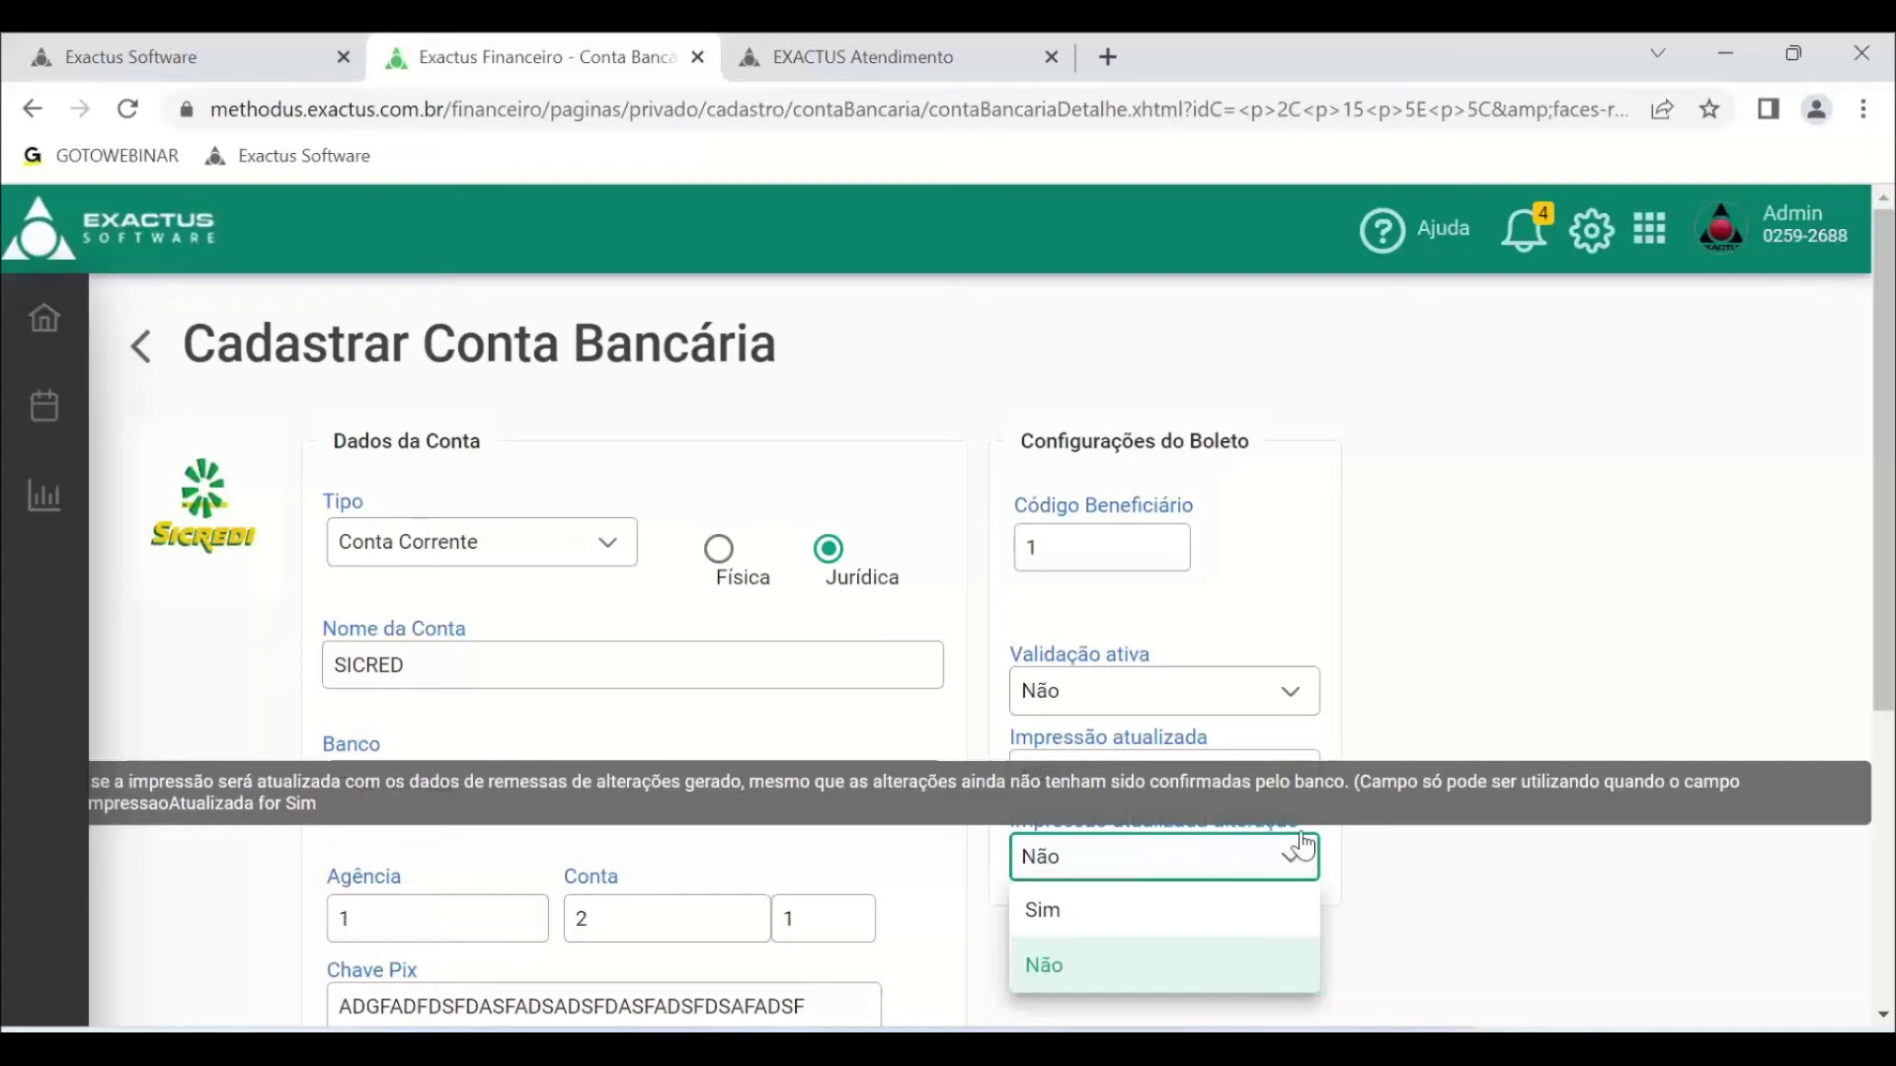
double_click(1113, 547)
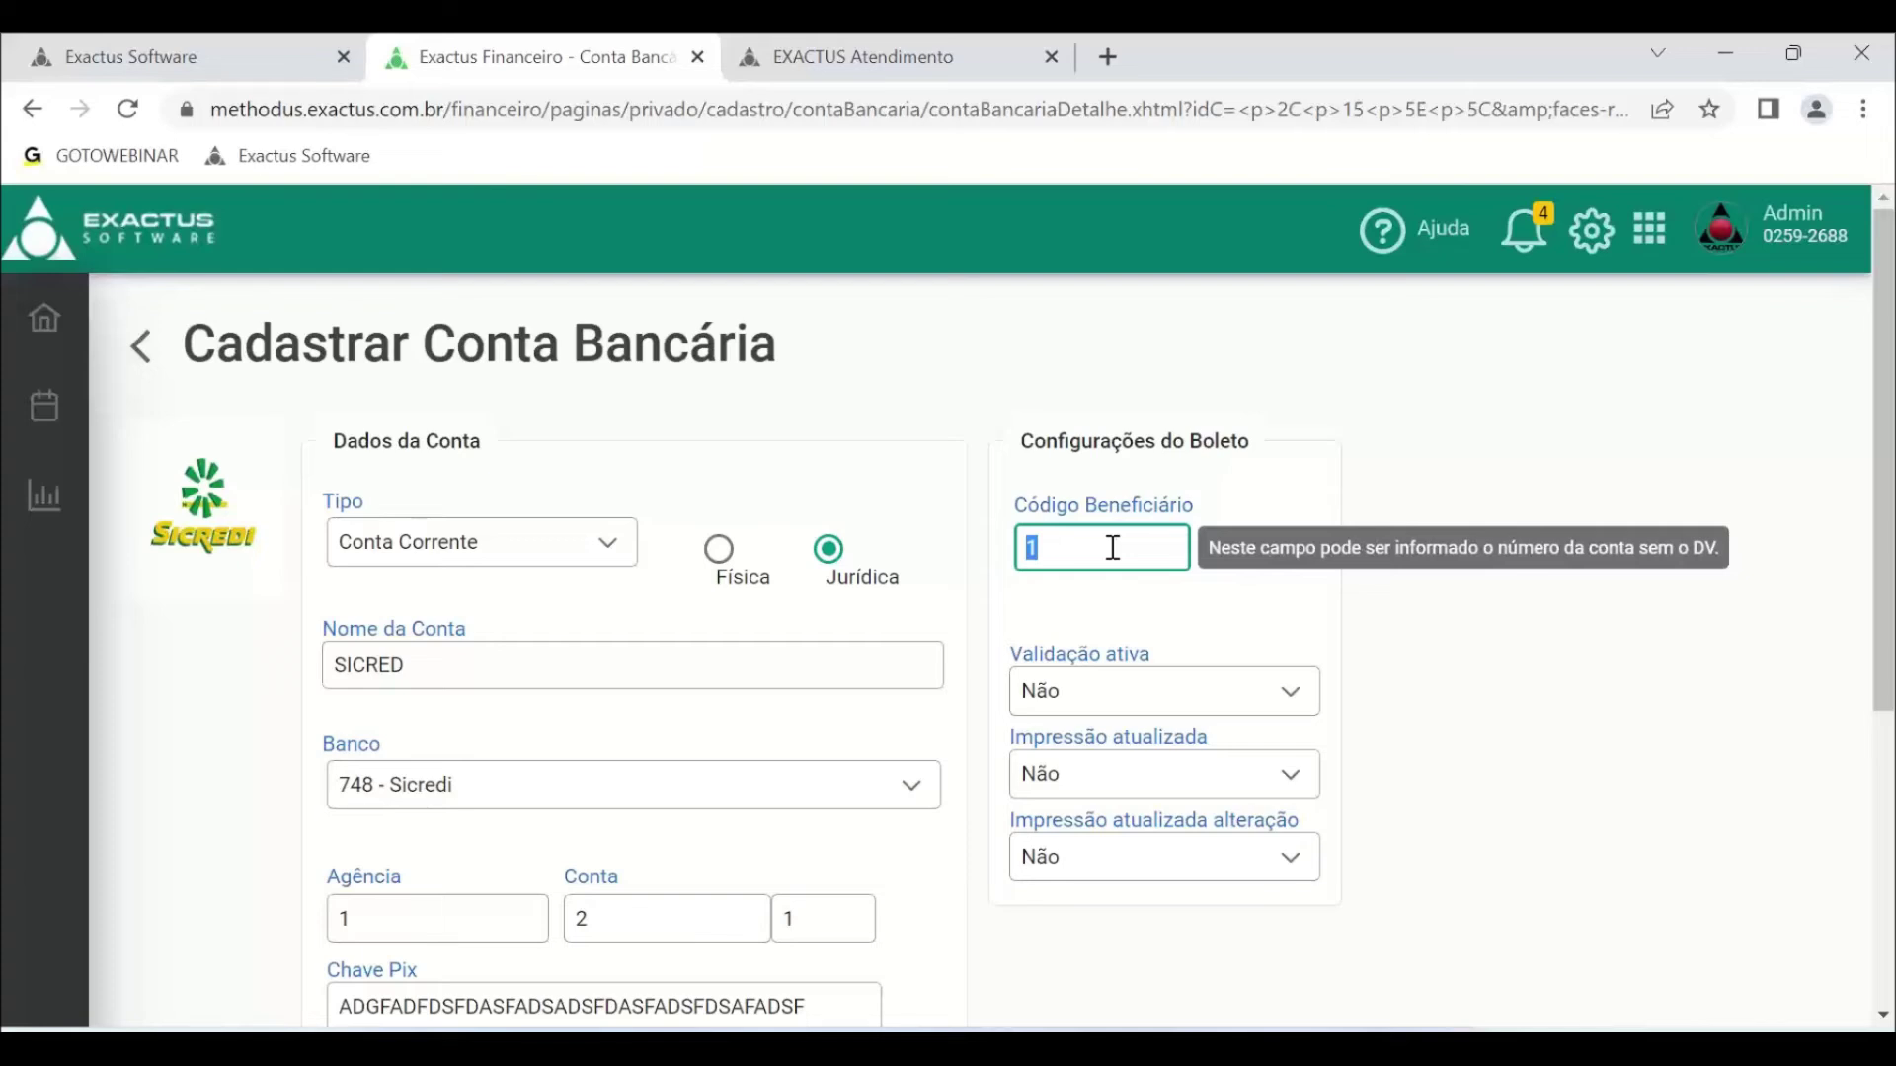
- Save the Sicredi bank account and return to the bank accounts list
scroll(1113, 547, down, 5)
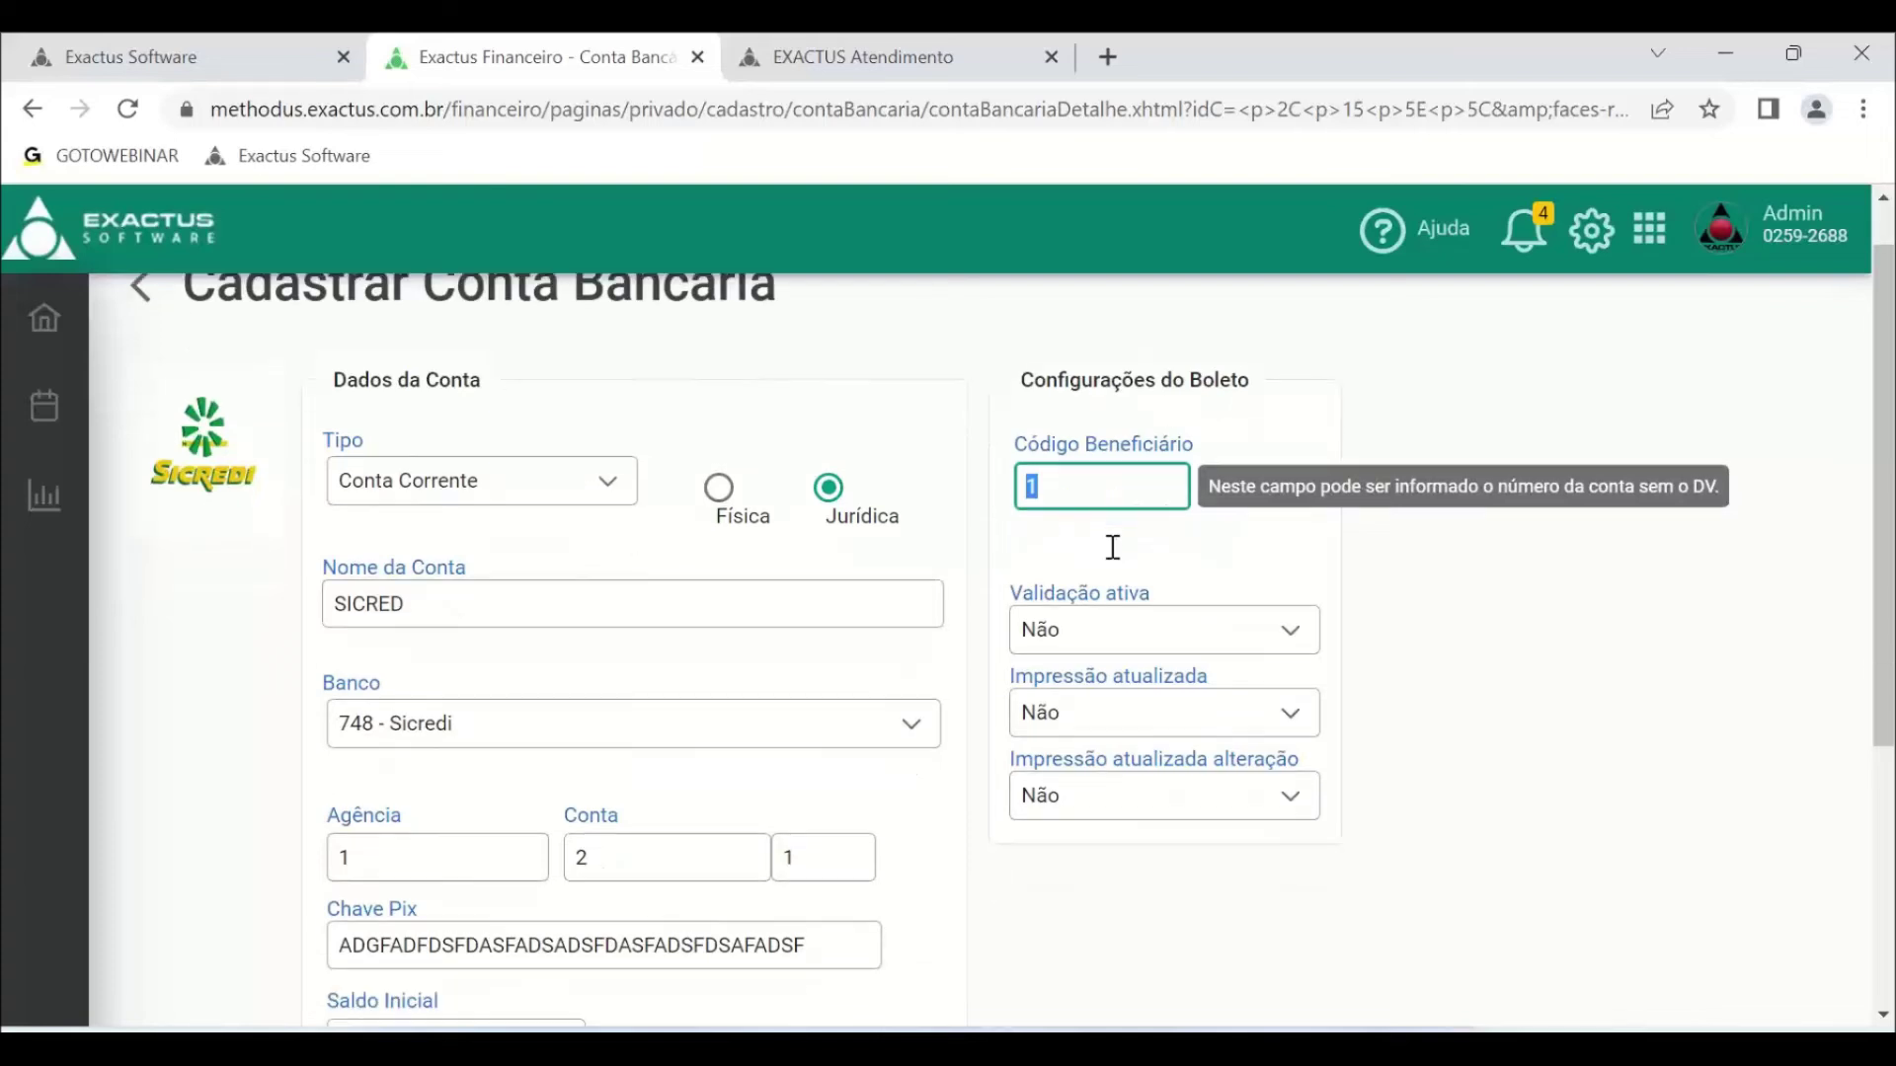
scroll(210, 550, up, 5)
scroll(197, 691, down, 5)
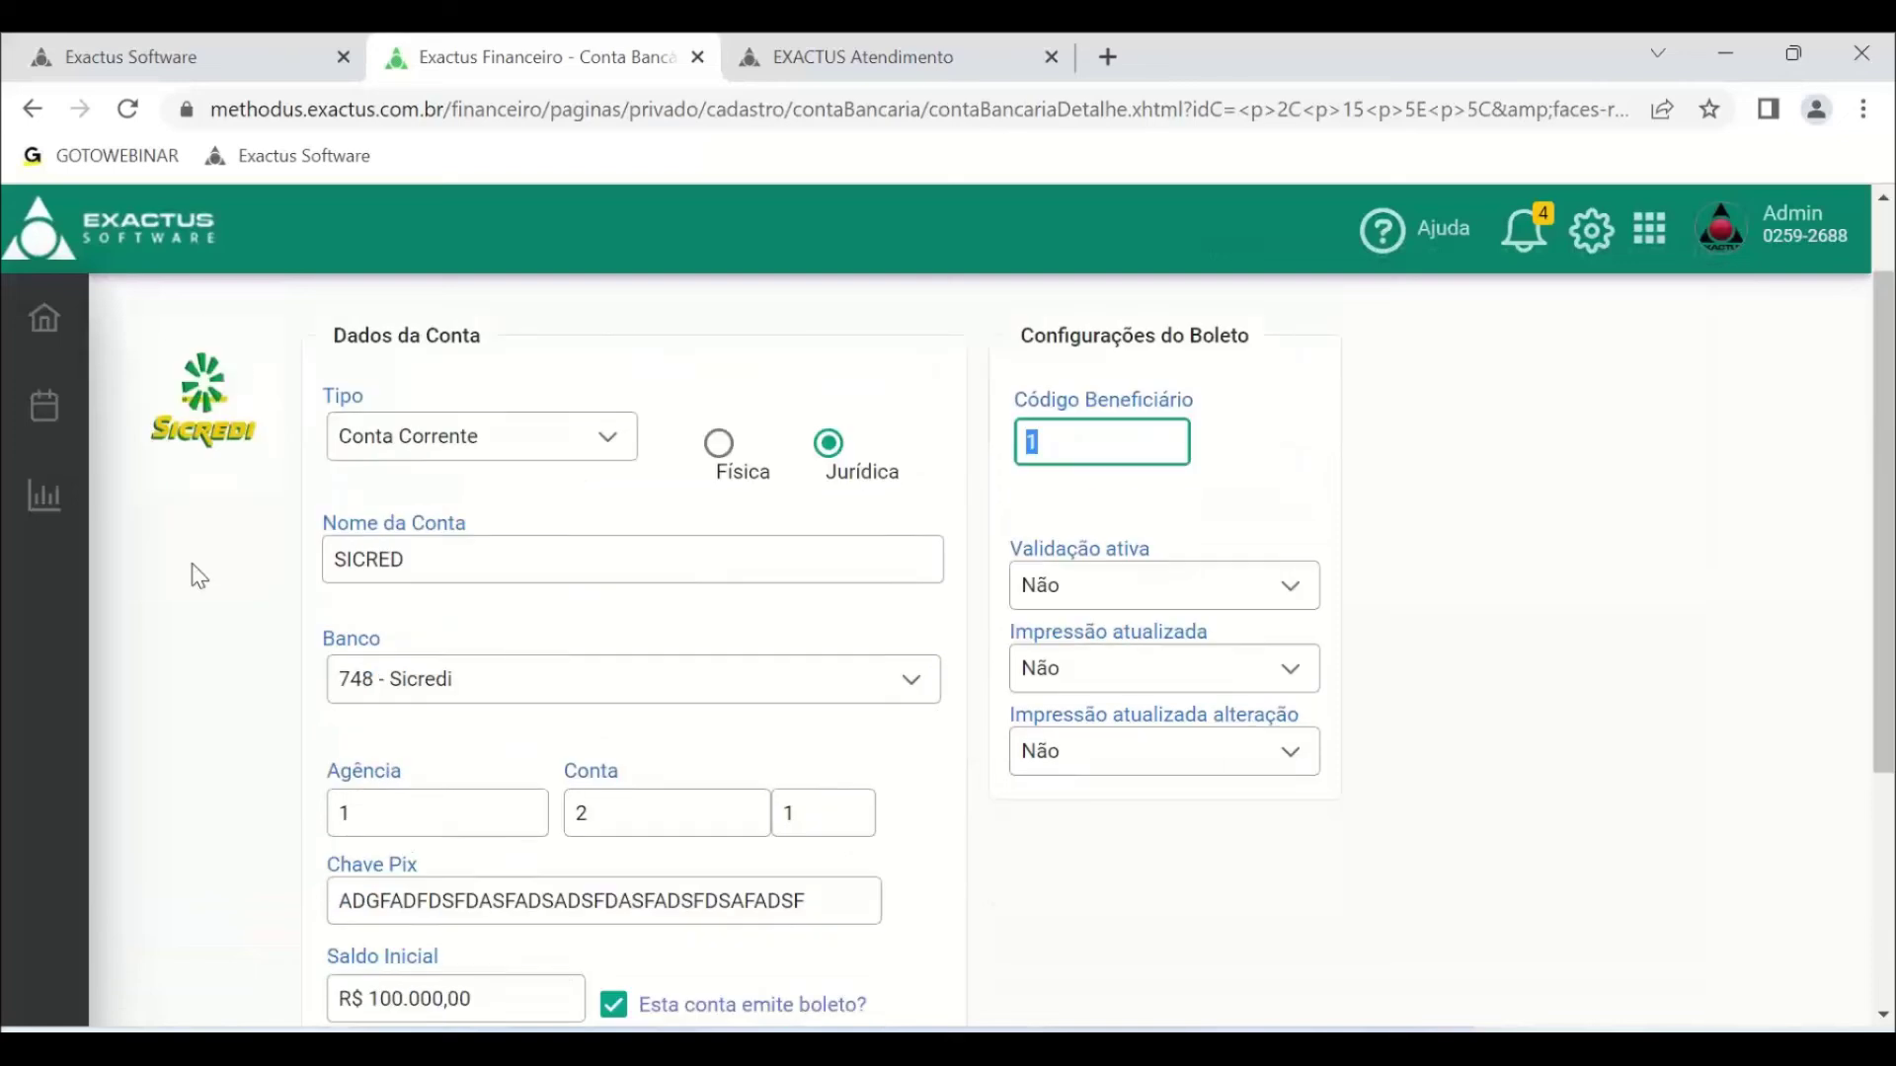
click(178, 878)
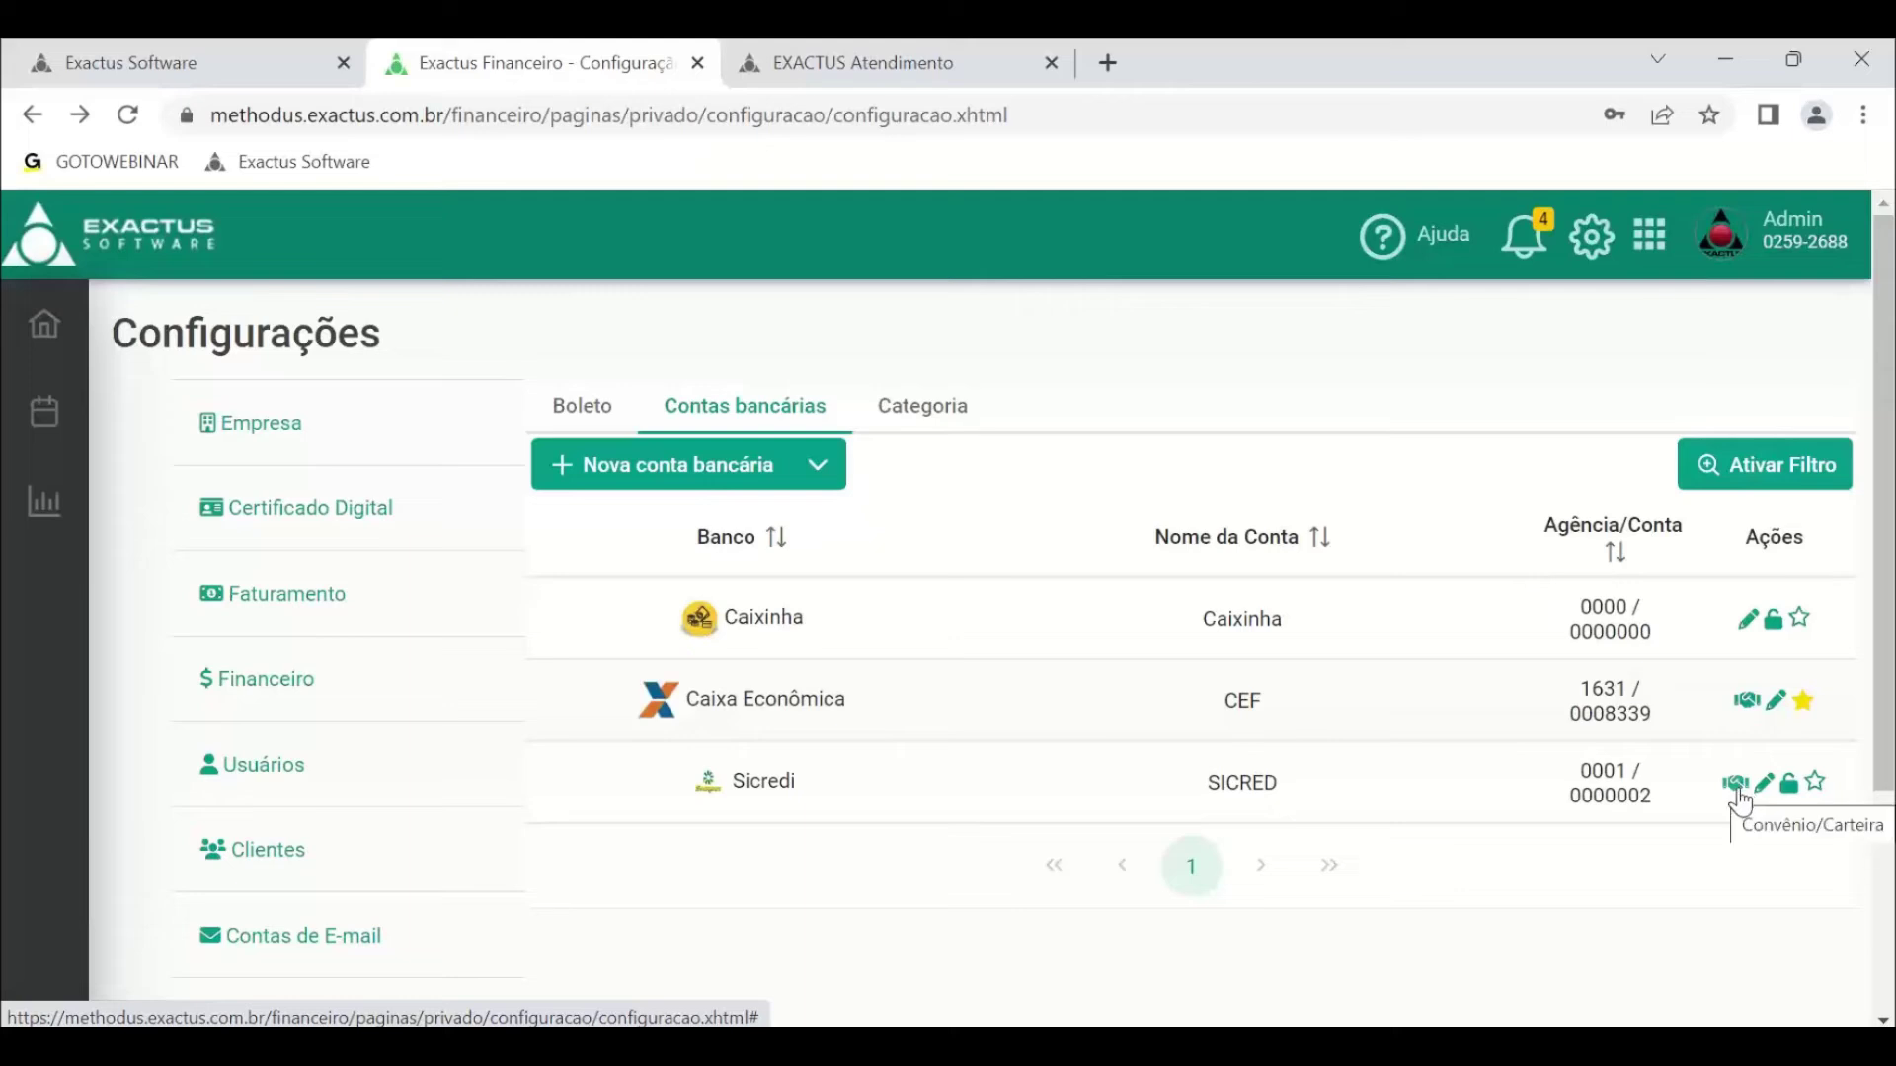
- Start a new convênio for the CEF account and review its number, description and Carteira fields without filling them in
click(1748, 705)
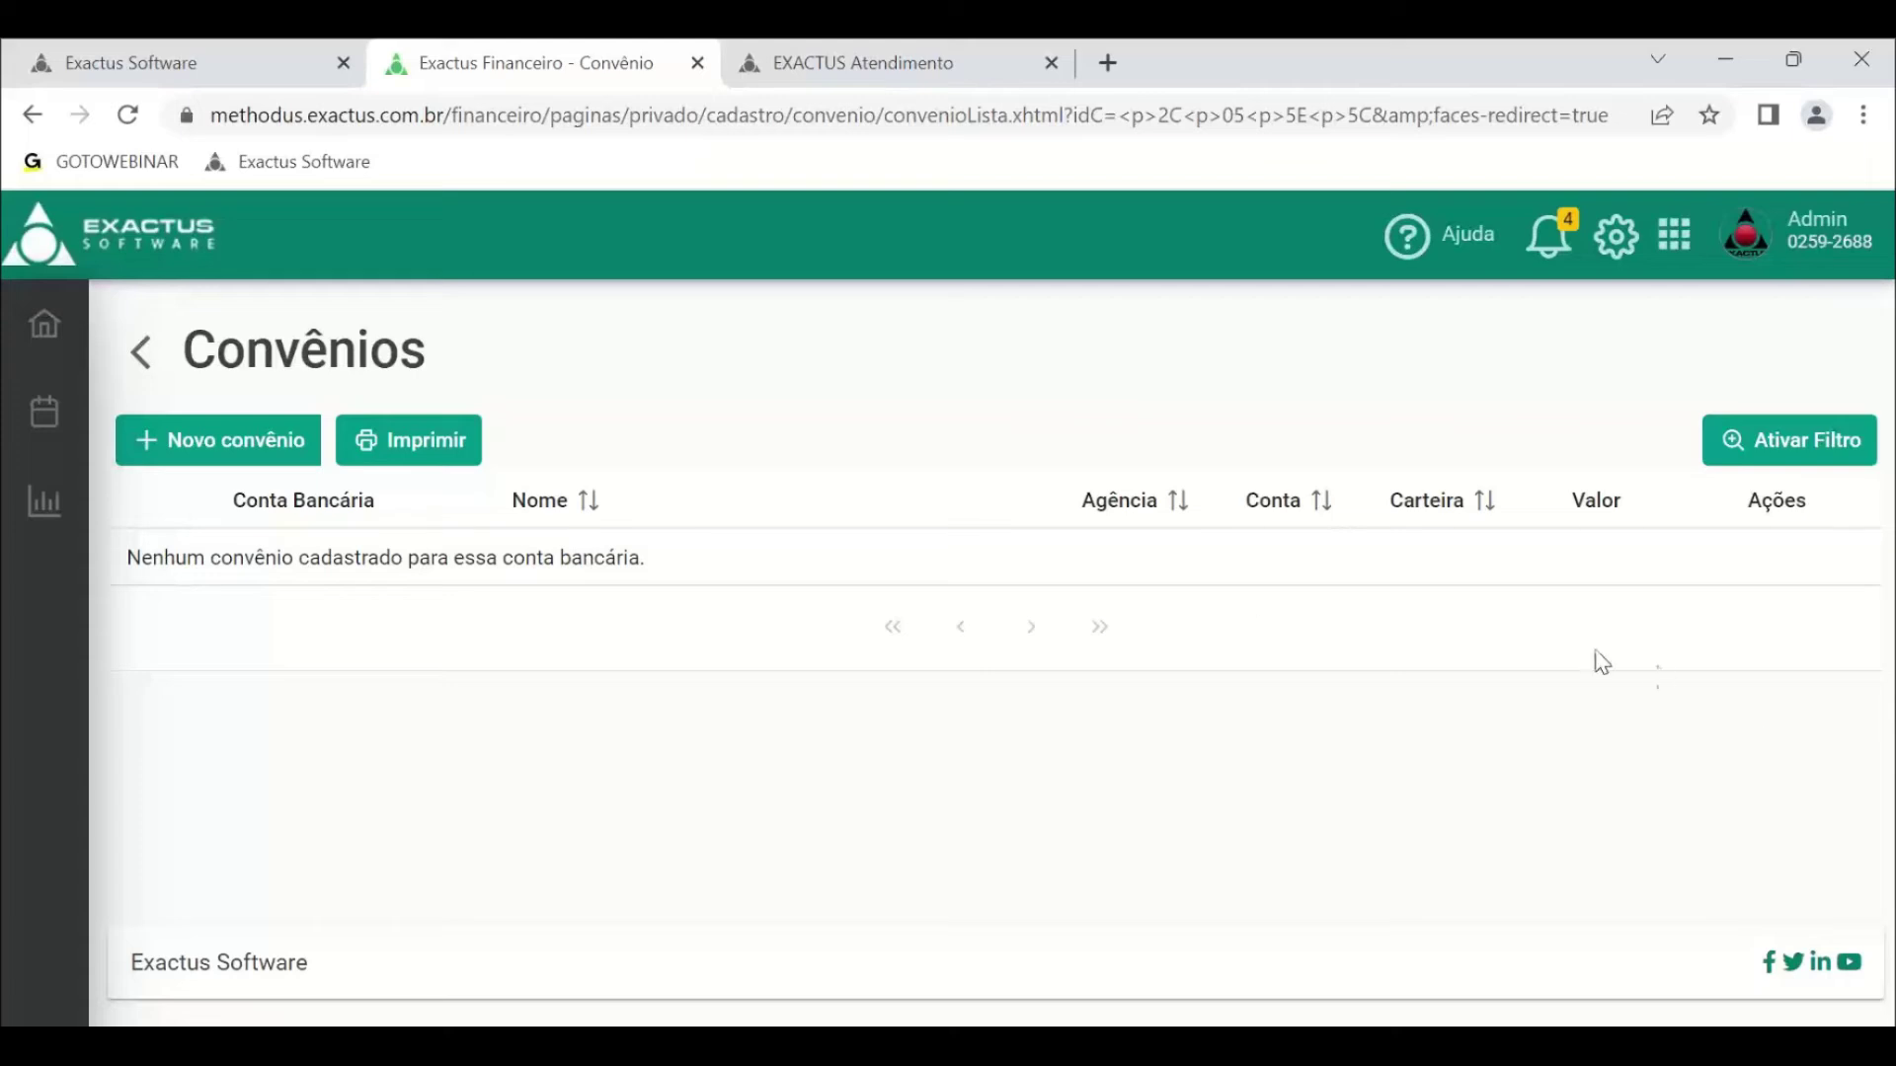
click(192, 446)
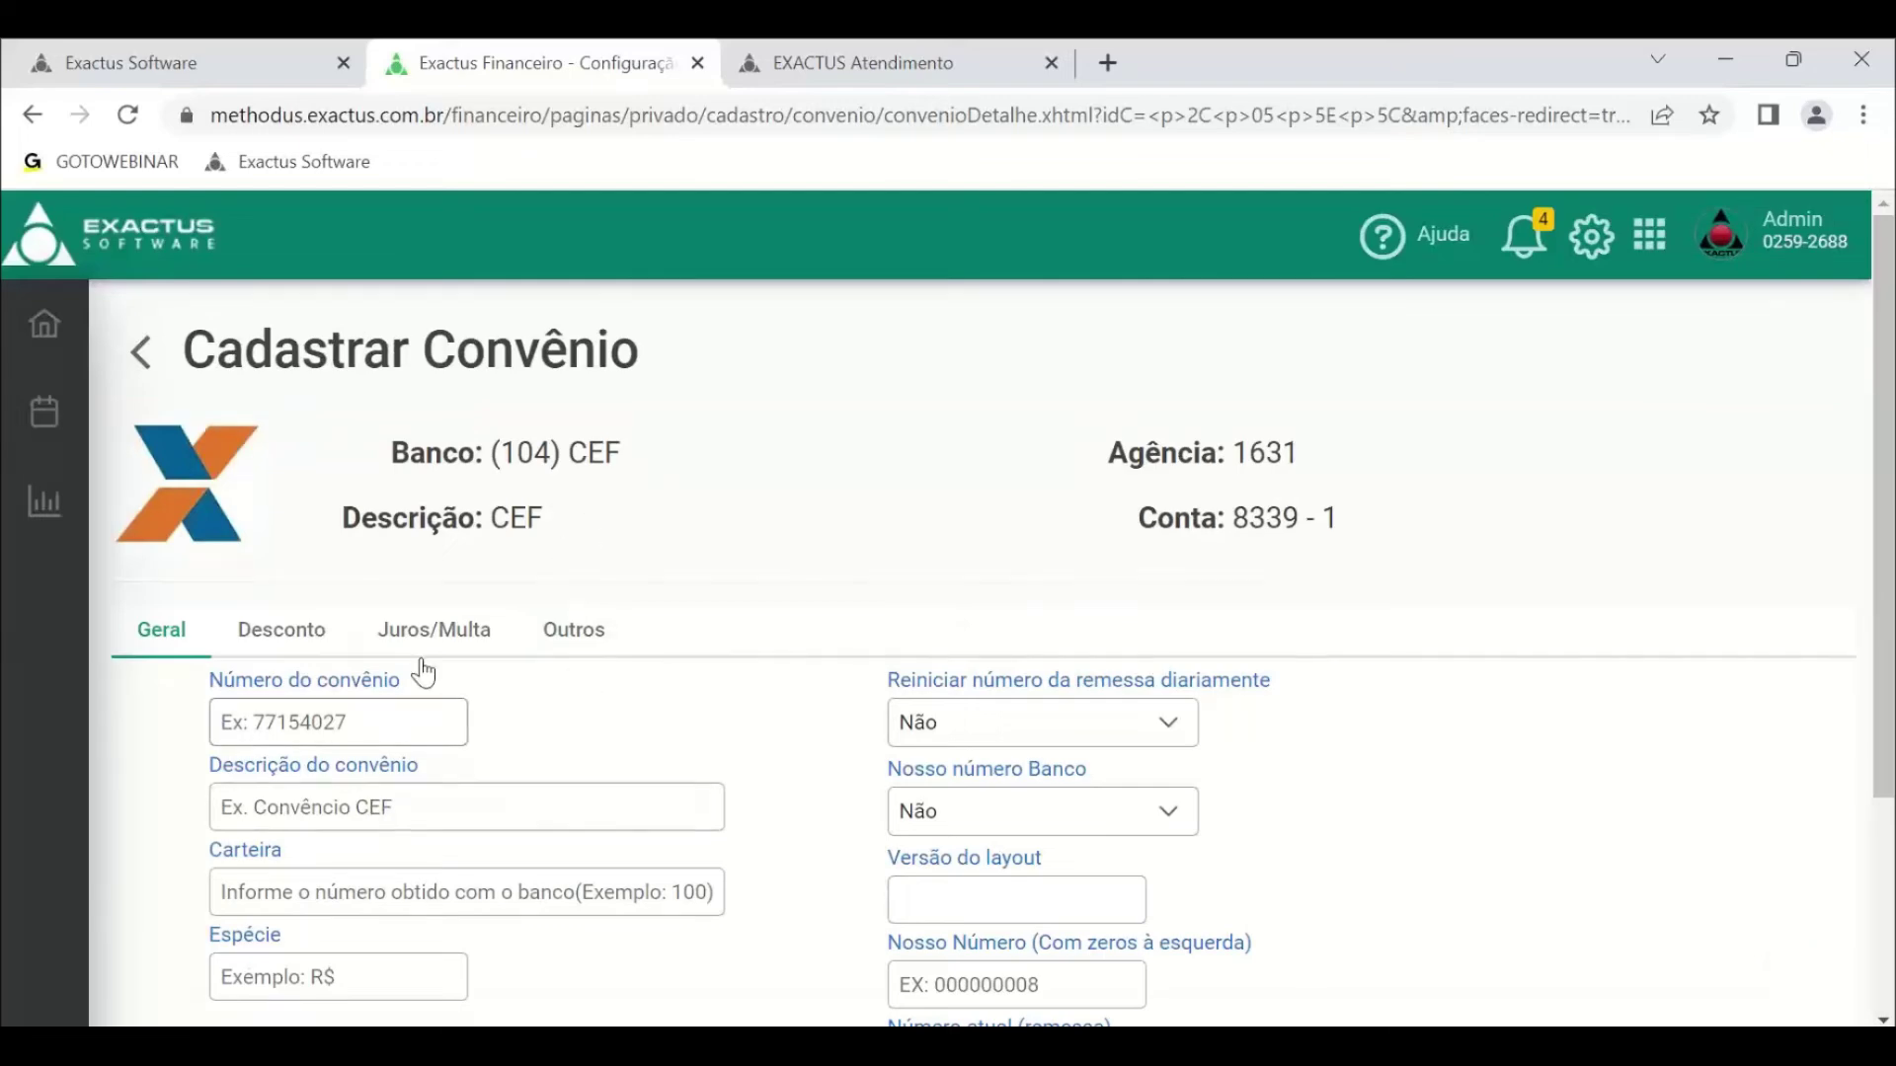
scroll(435, 661, down, 2)
click(368, 564)
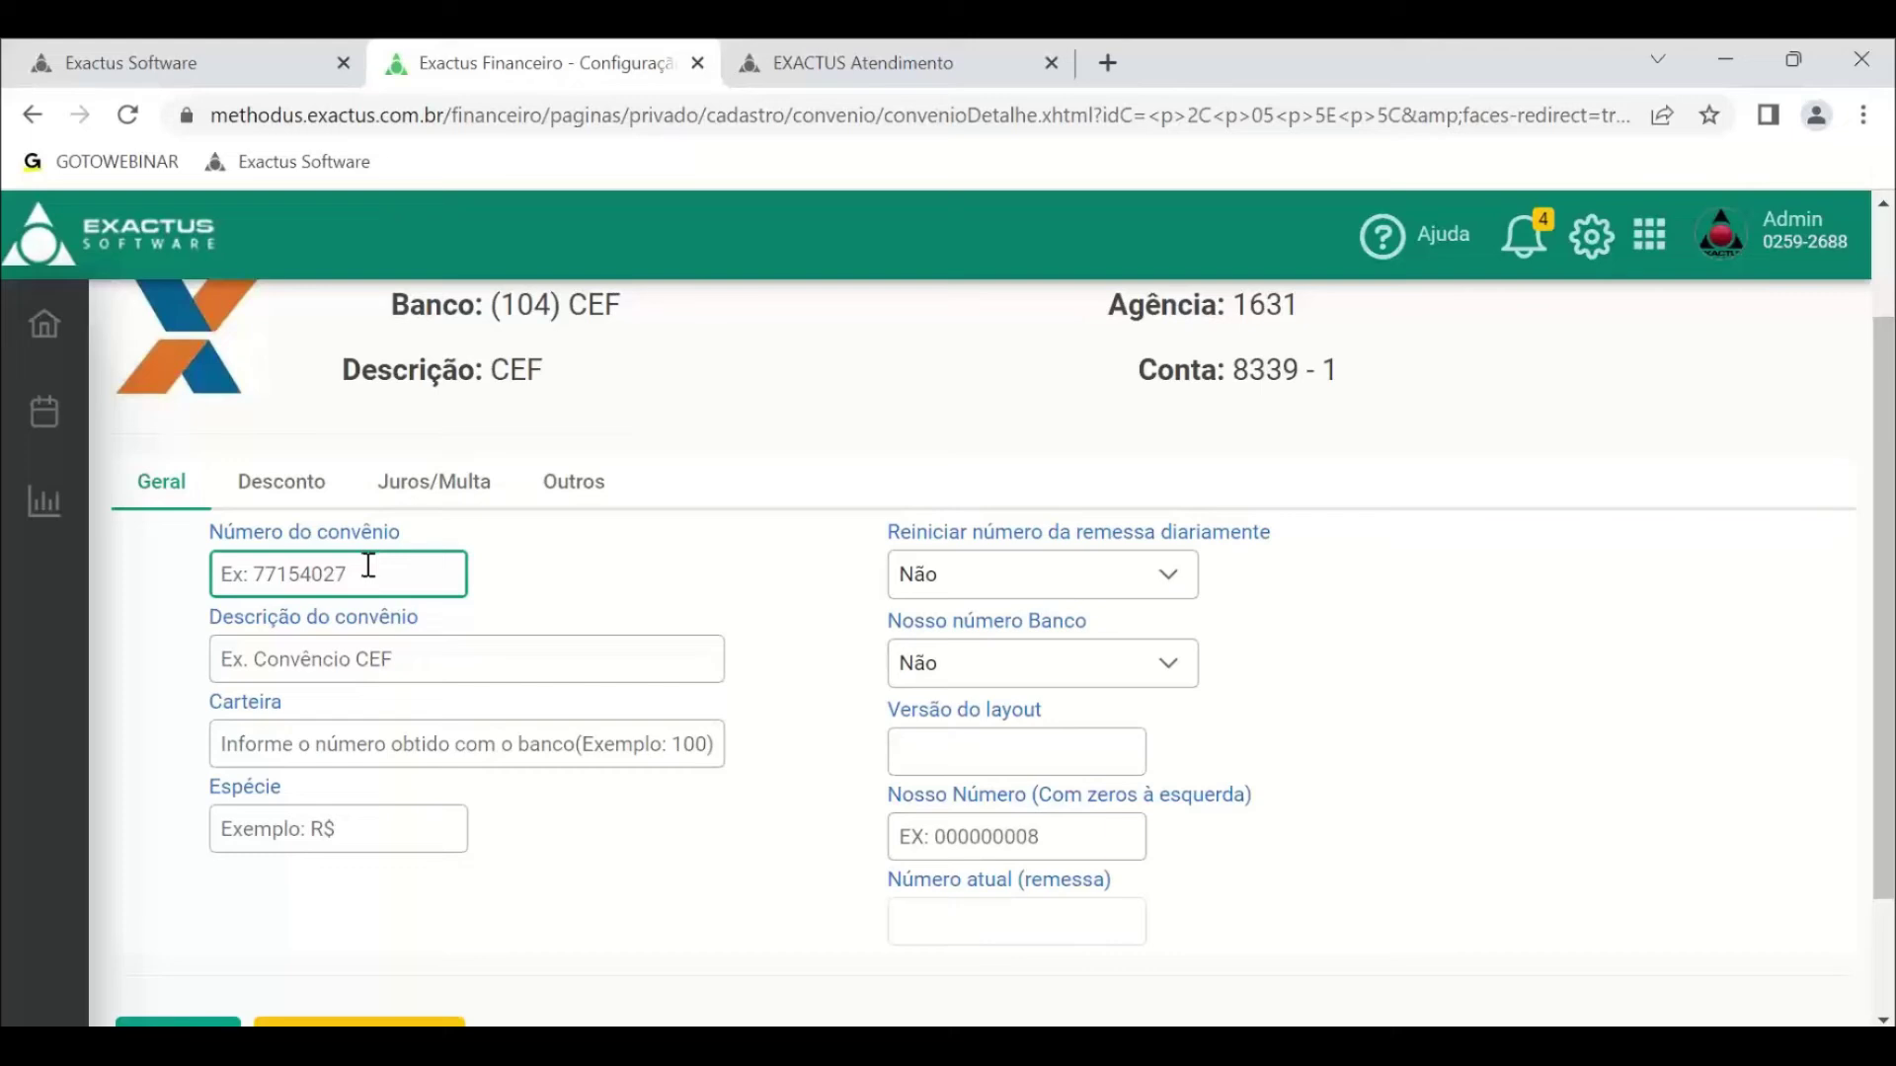
click(365, 650)
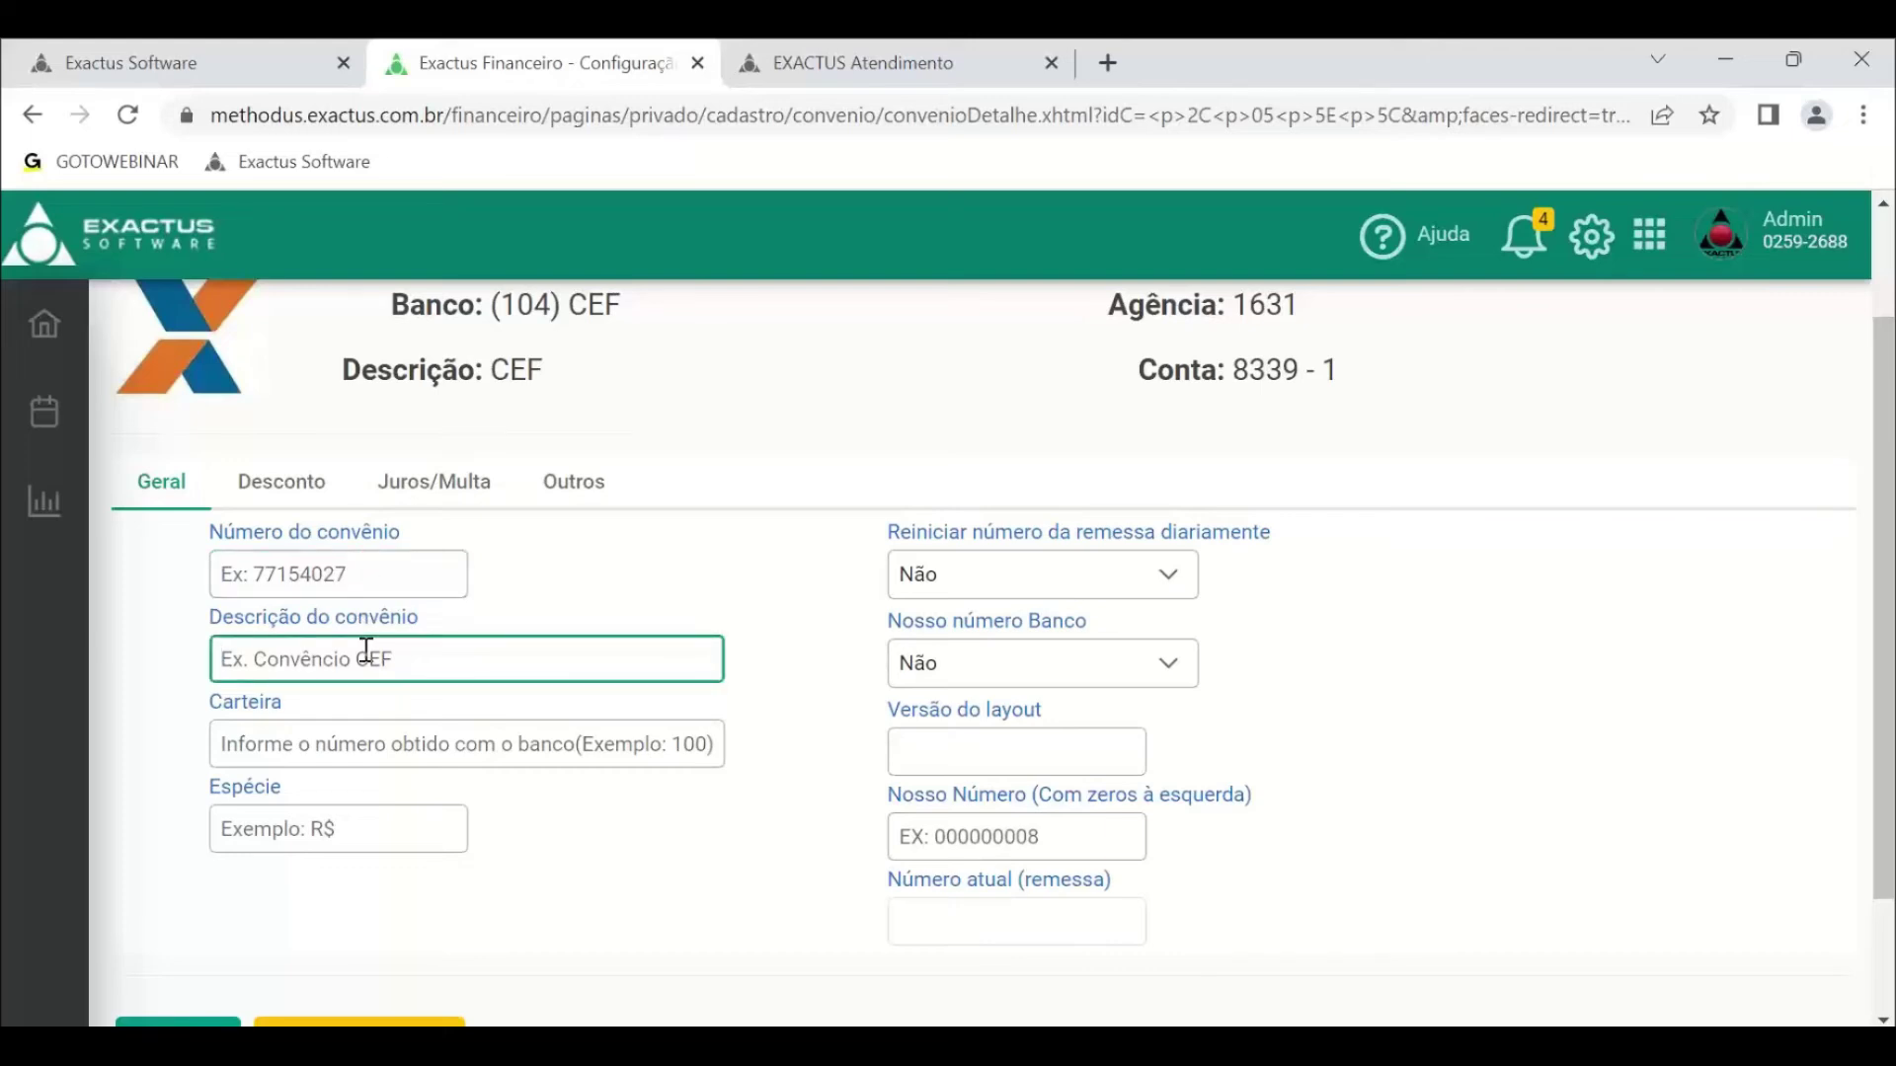
click(378, 739)
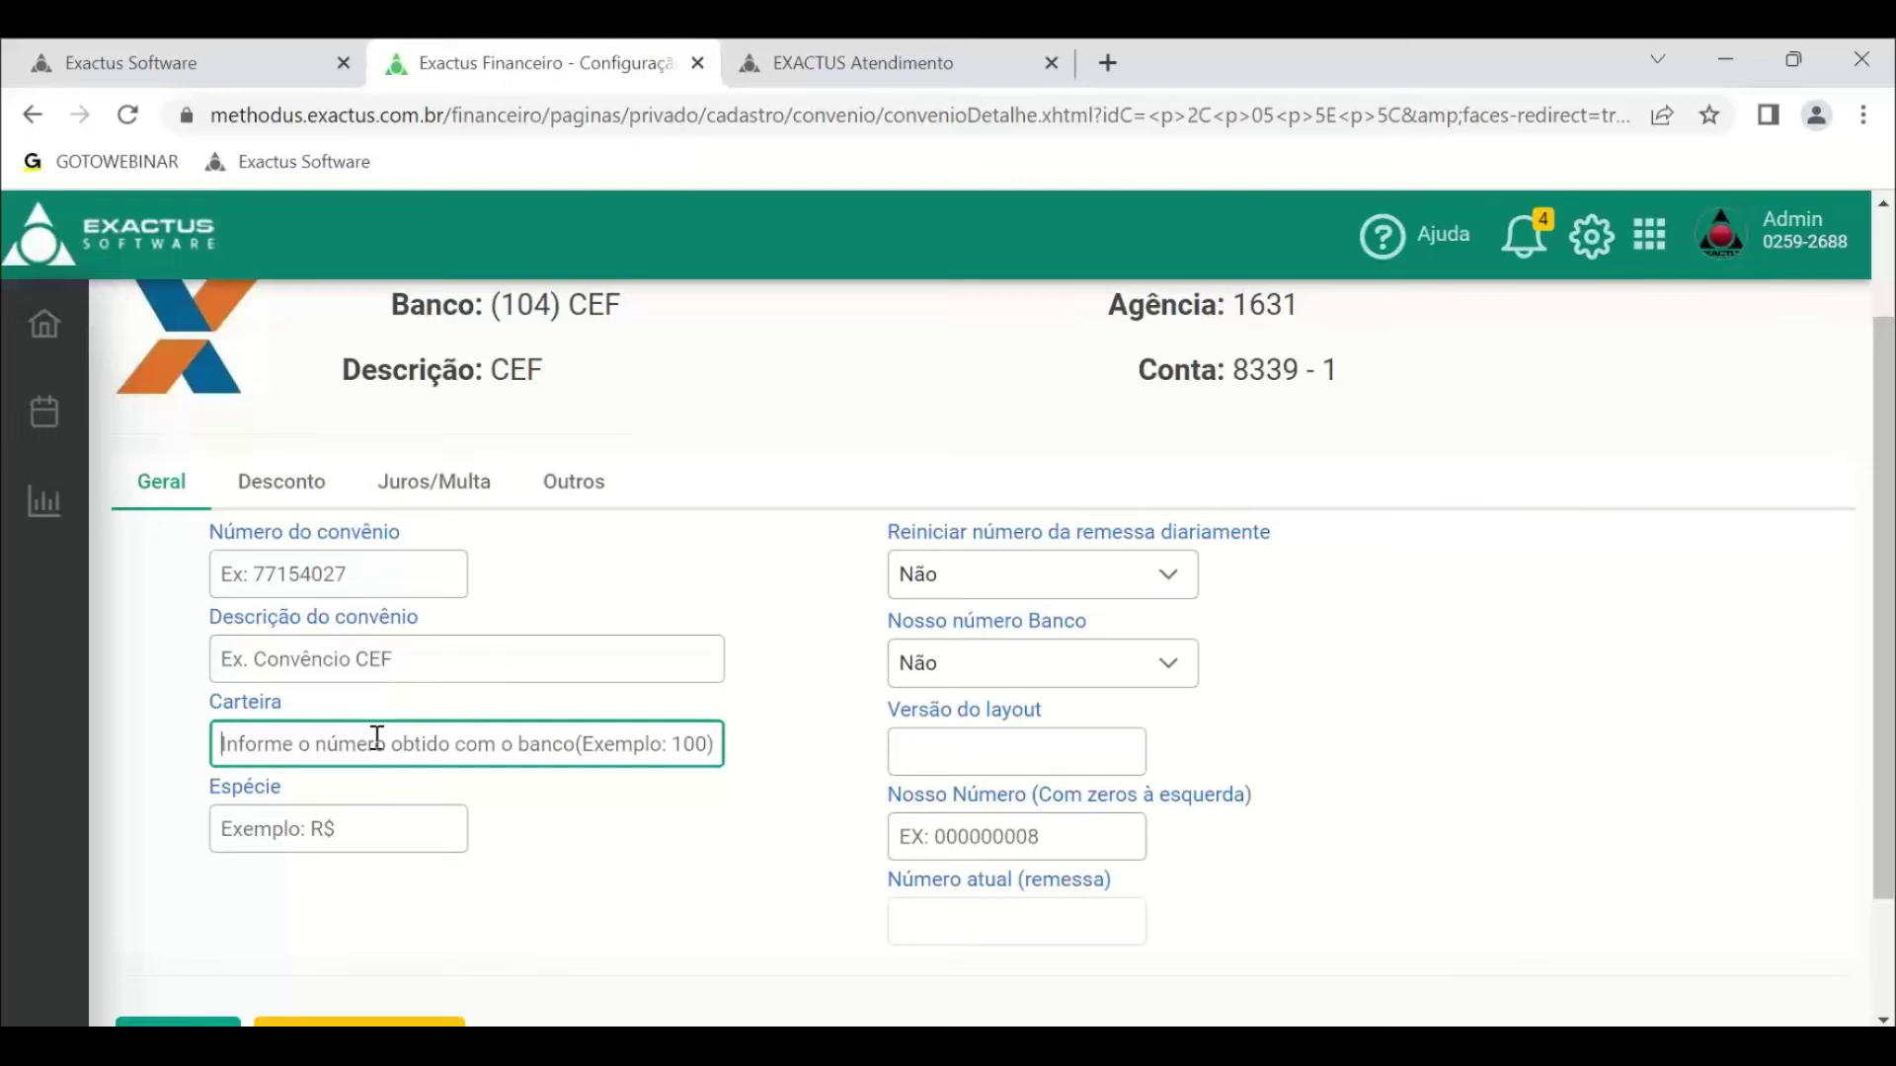
- Set the CEF convênio's Espécie to R$
click(357, 830)
text(r)
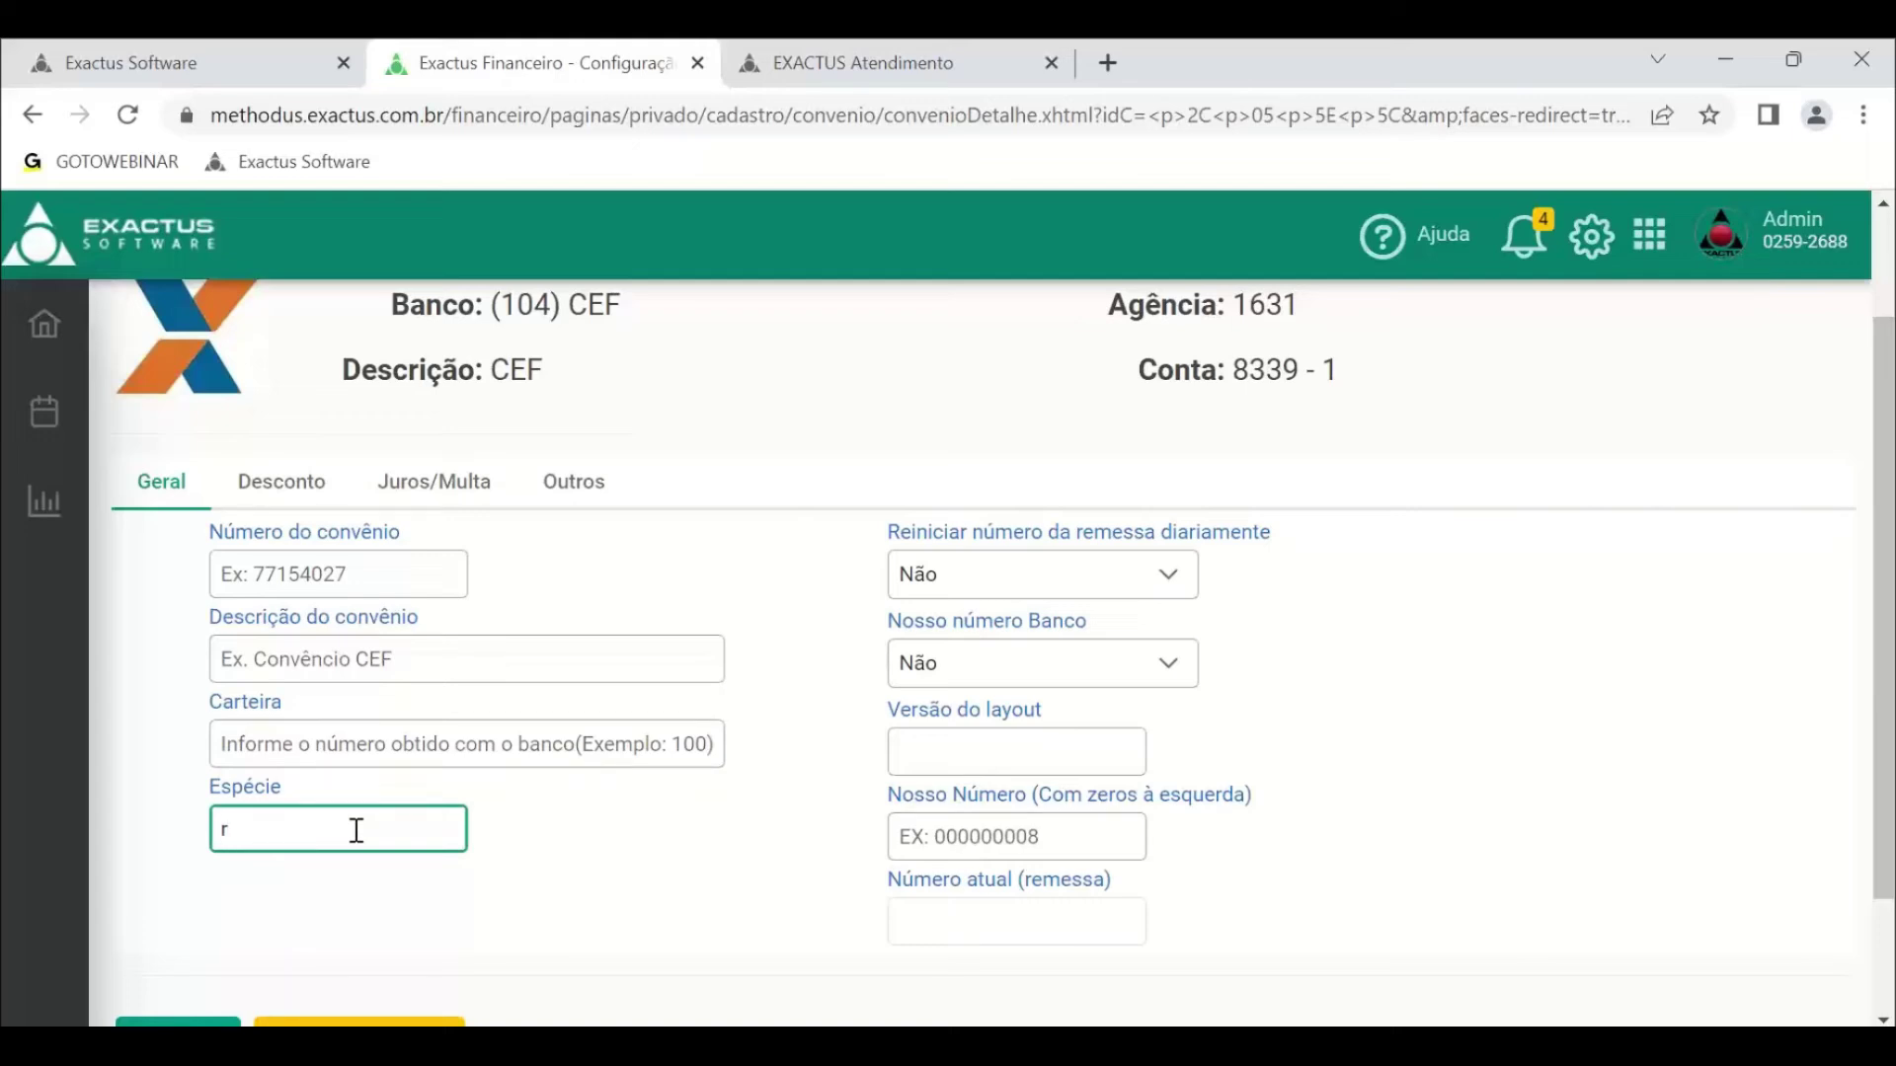
key(BackSpace)
text(R$)
- Review the convênio's daily remessa restart and Nosso número Banco options, plus its layout version, Nosso Número and current remessa number fields
click(1104, 576)
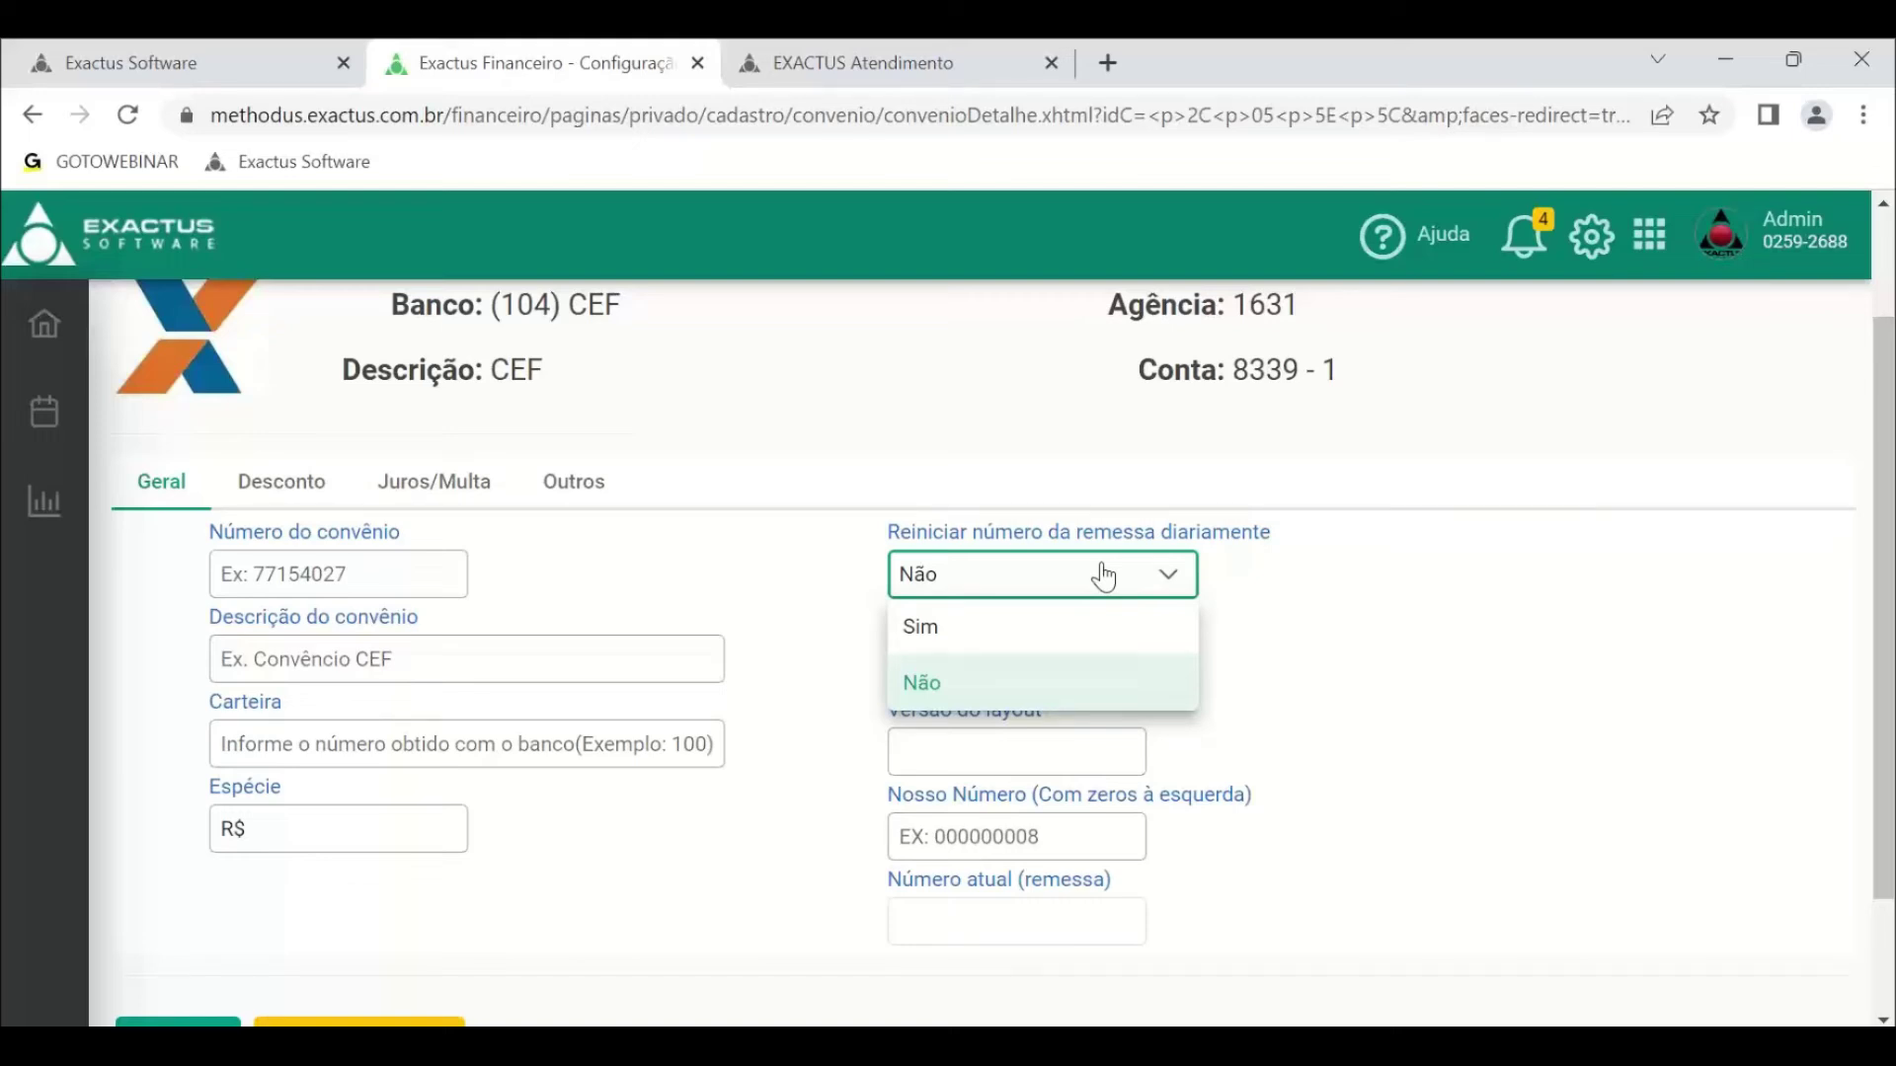
click(1104, 574)
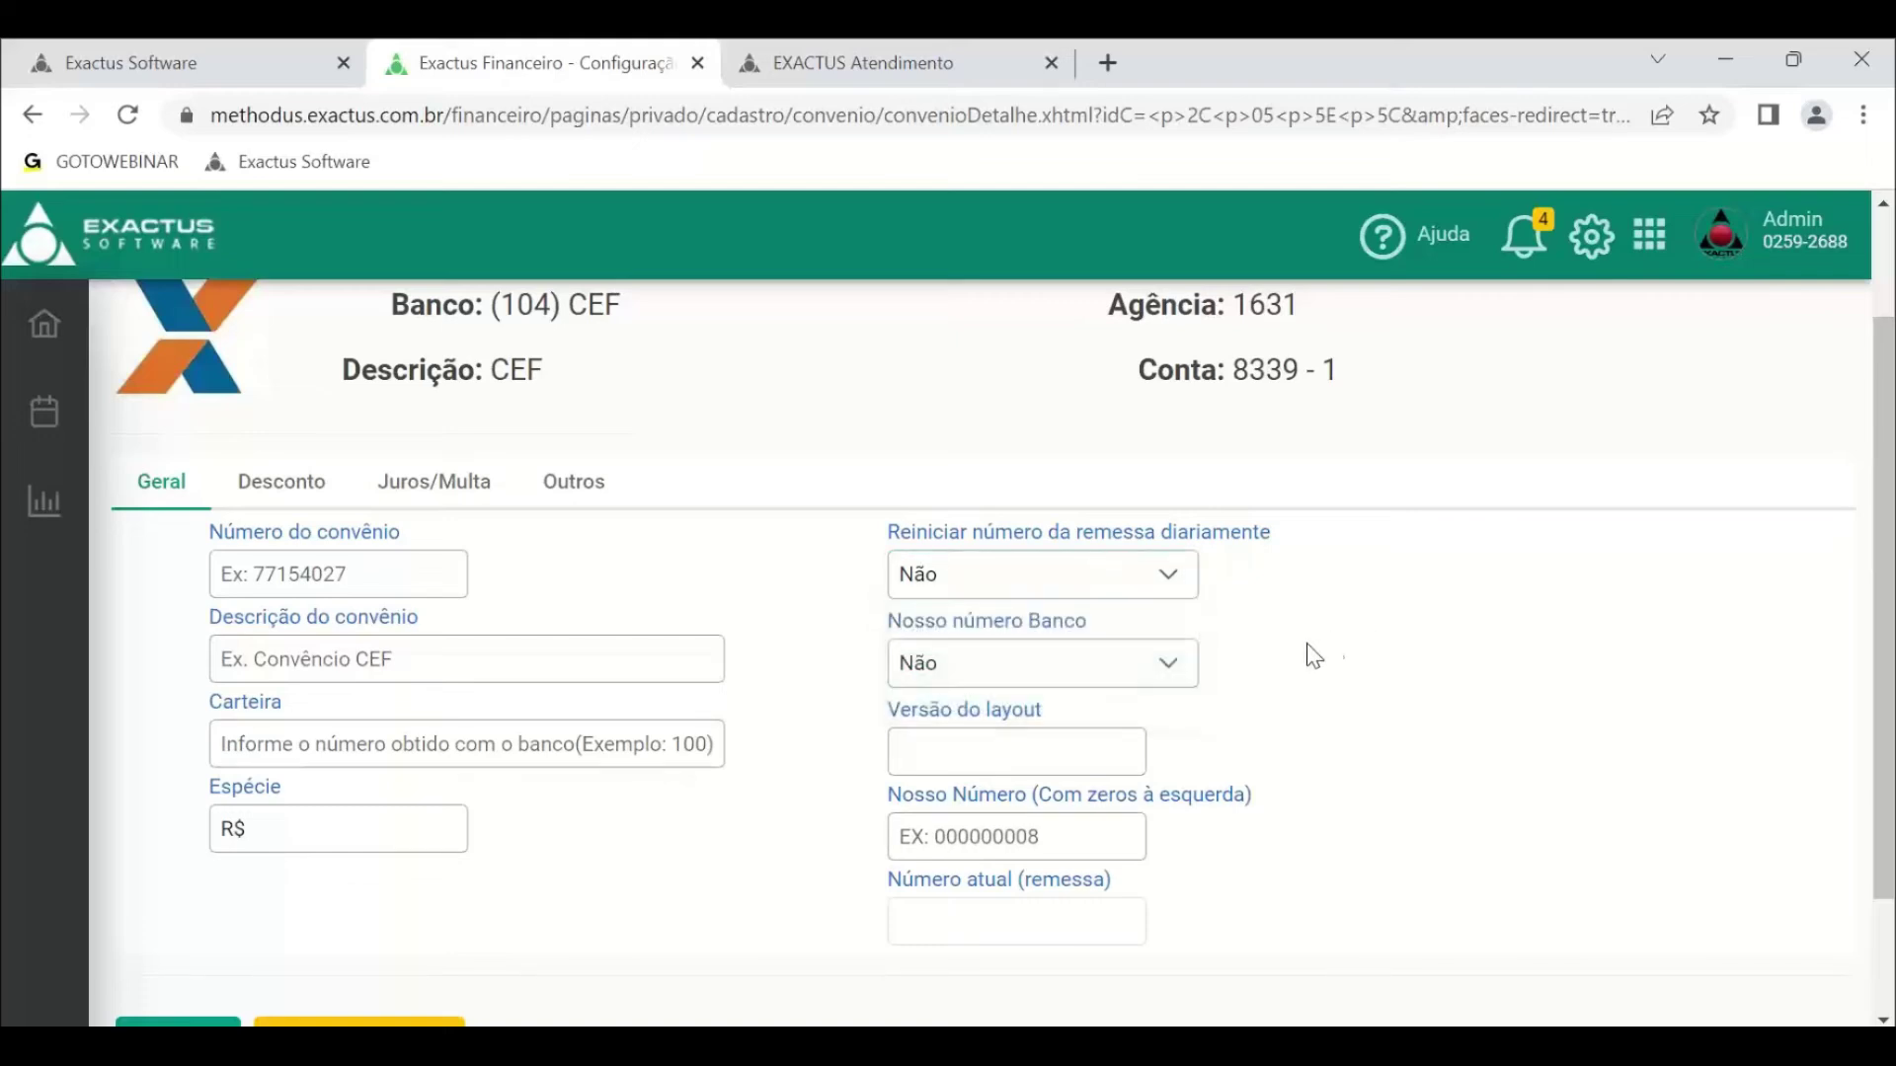
click(1186, 672)
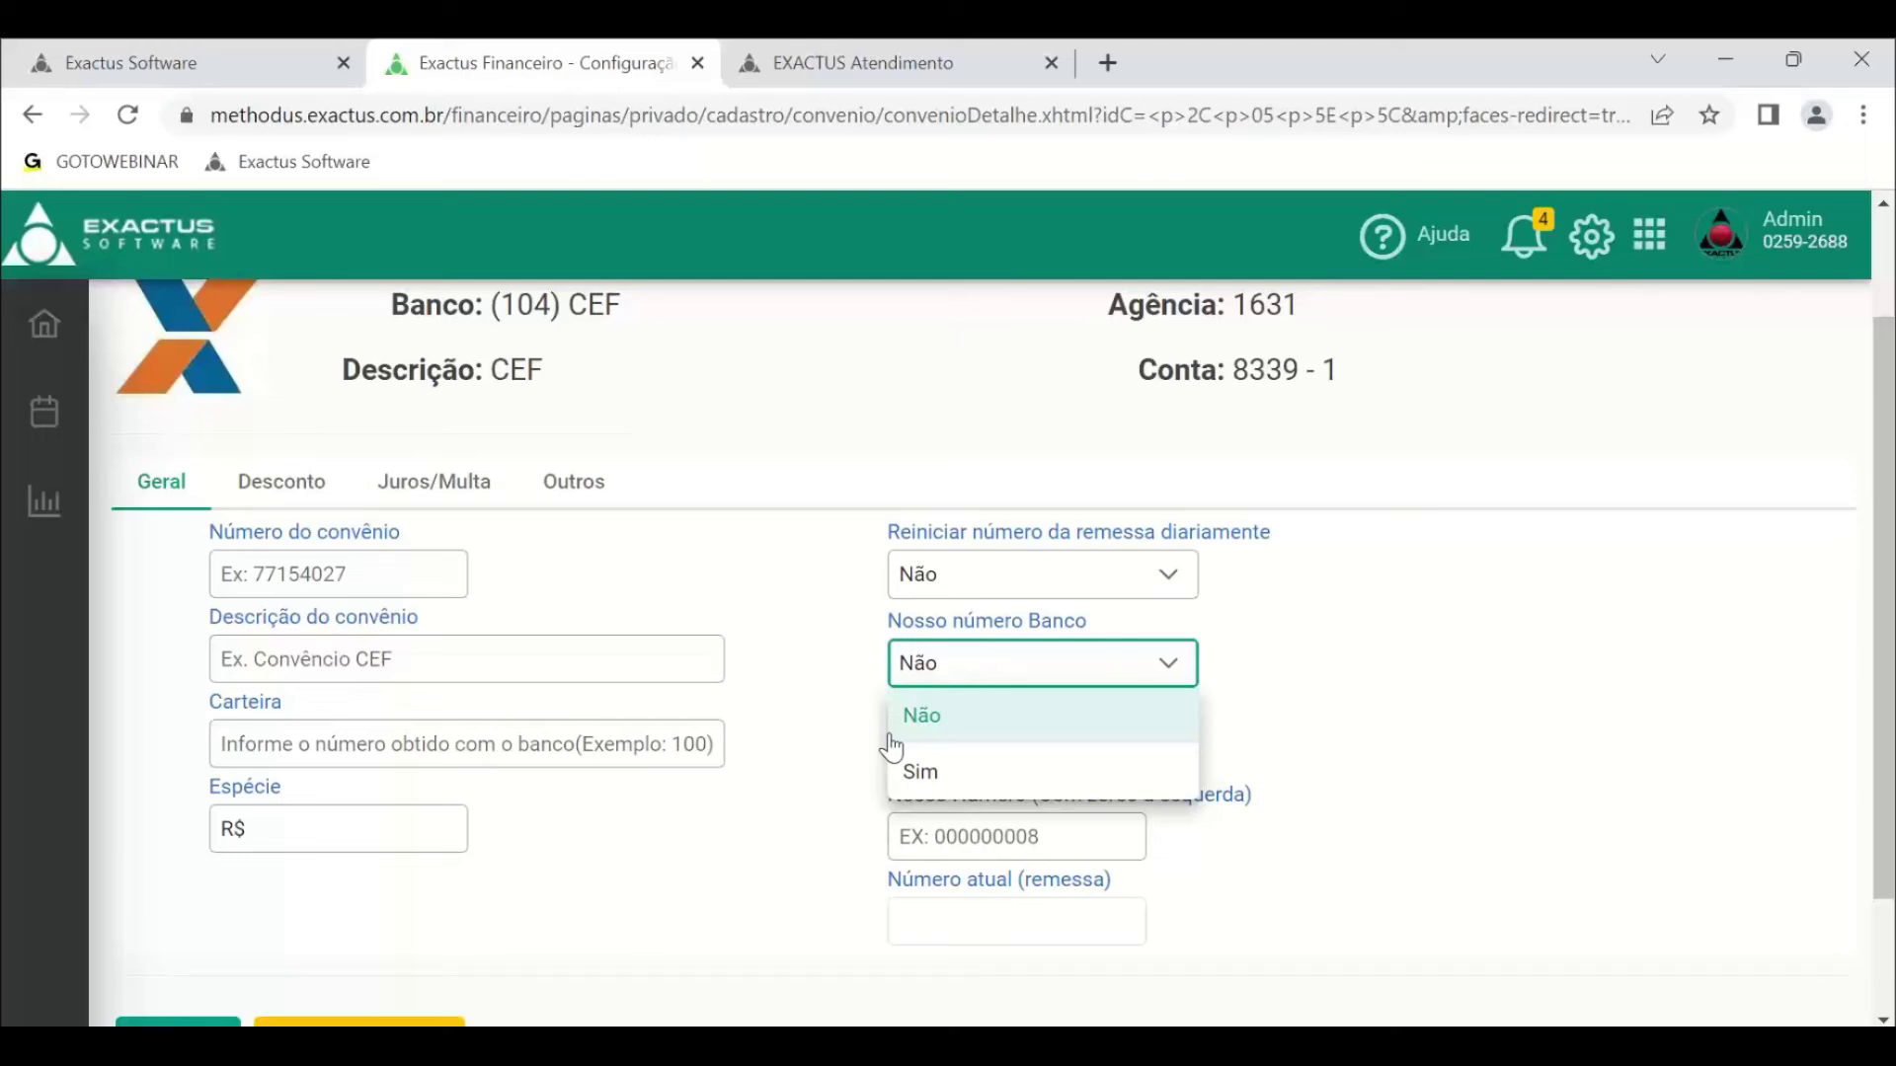
scroll(891, 748, up, 1)
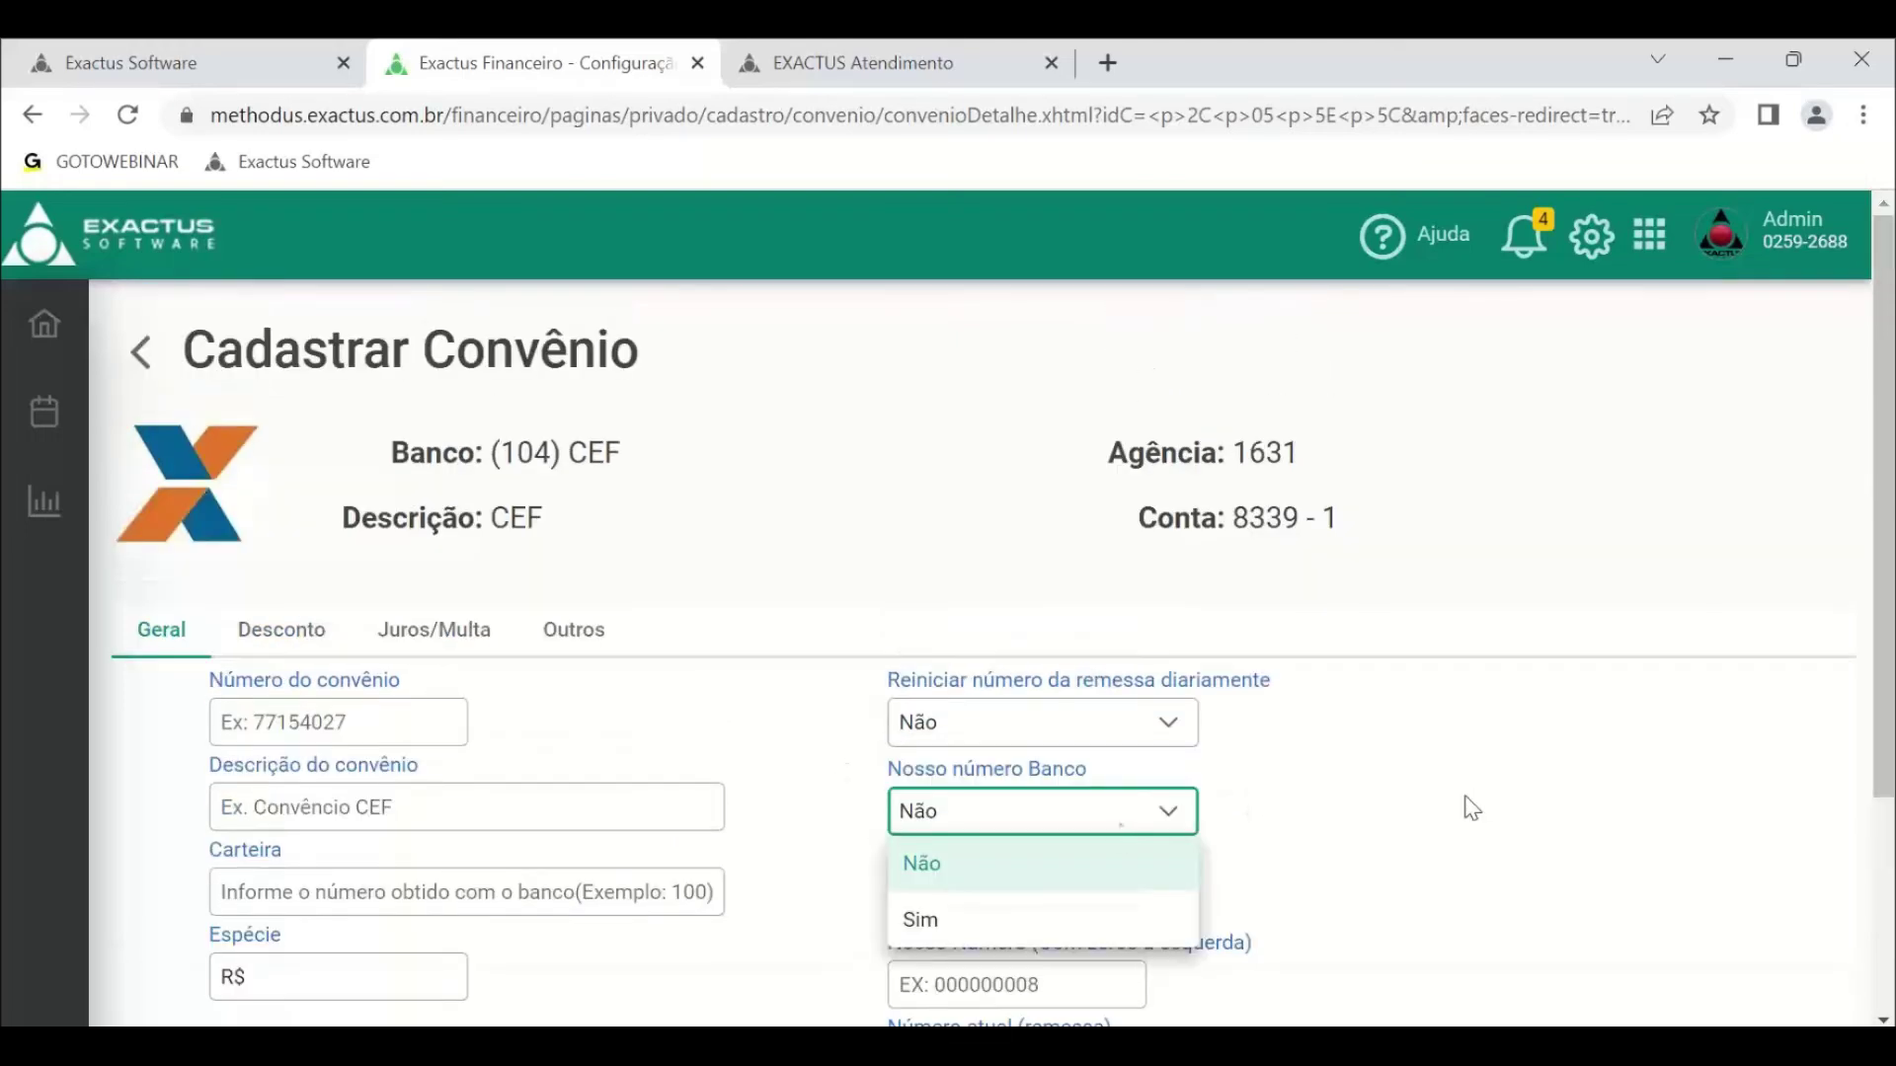
scroll(1471, 800, down, 2)
click(1486, 769)
click(1007, 605)
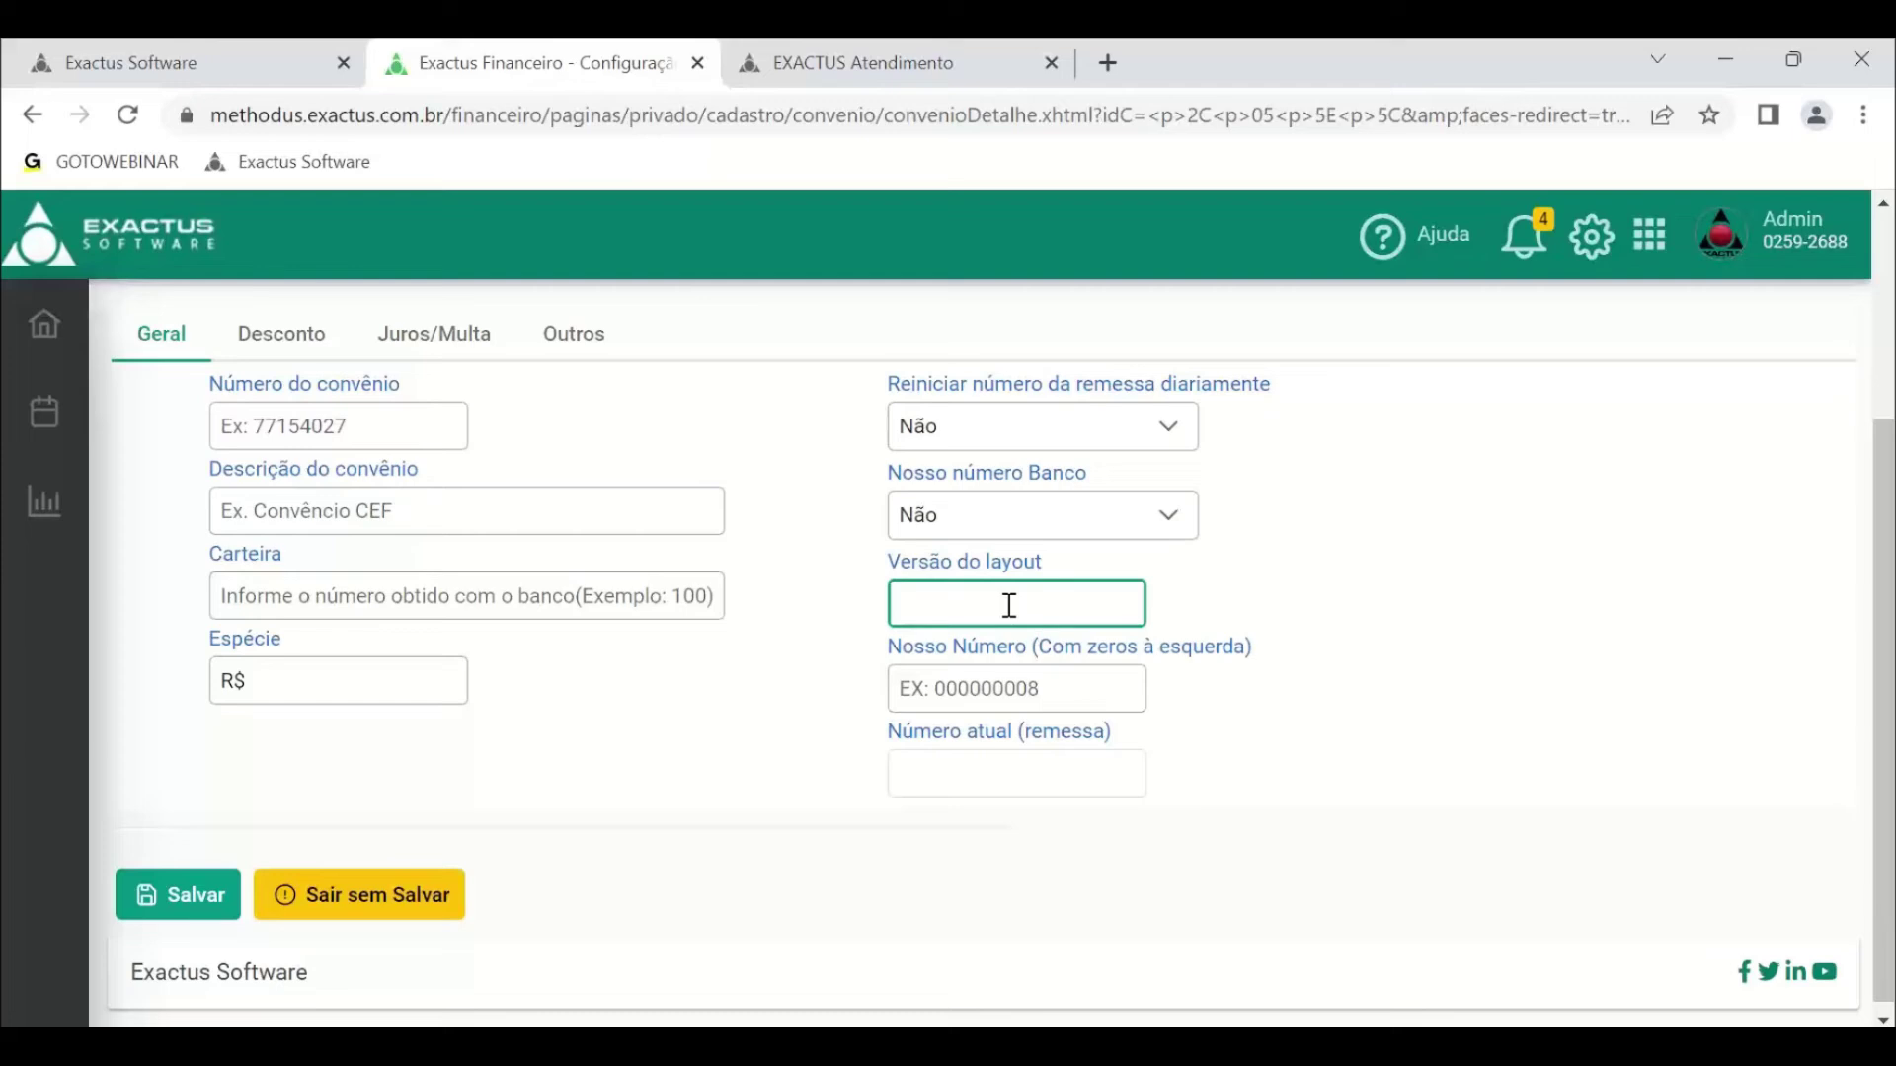
click(1051, 691)
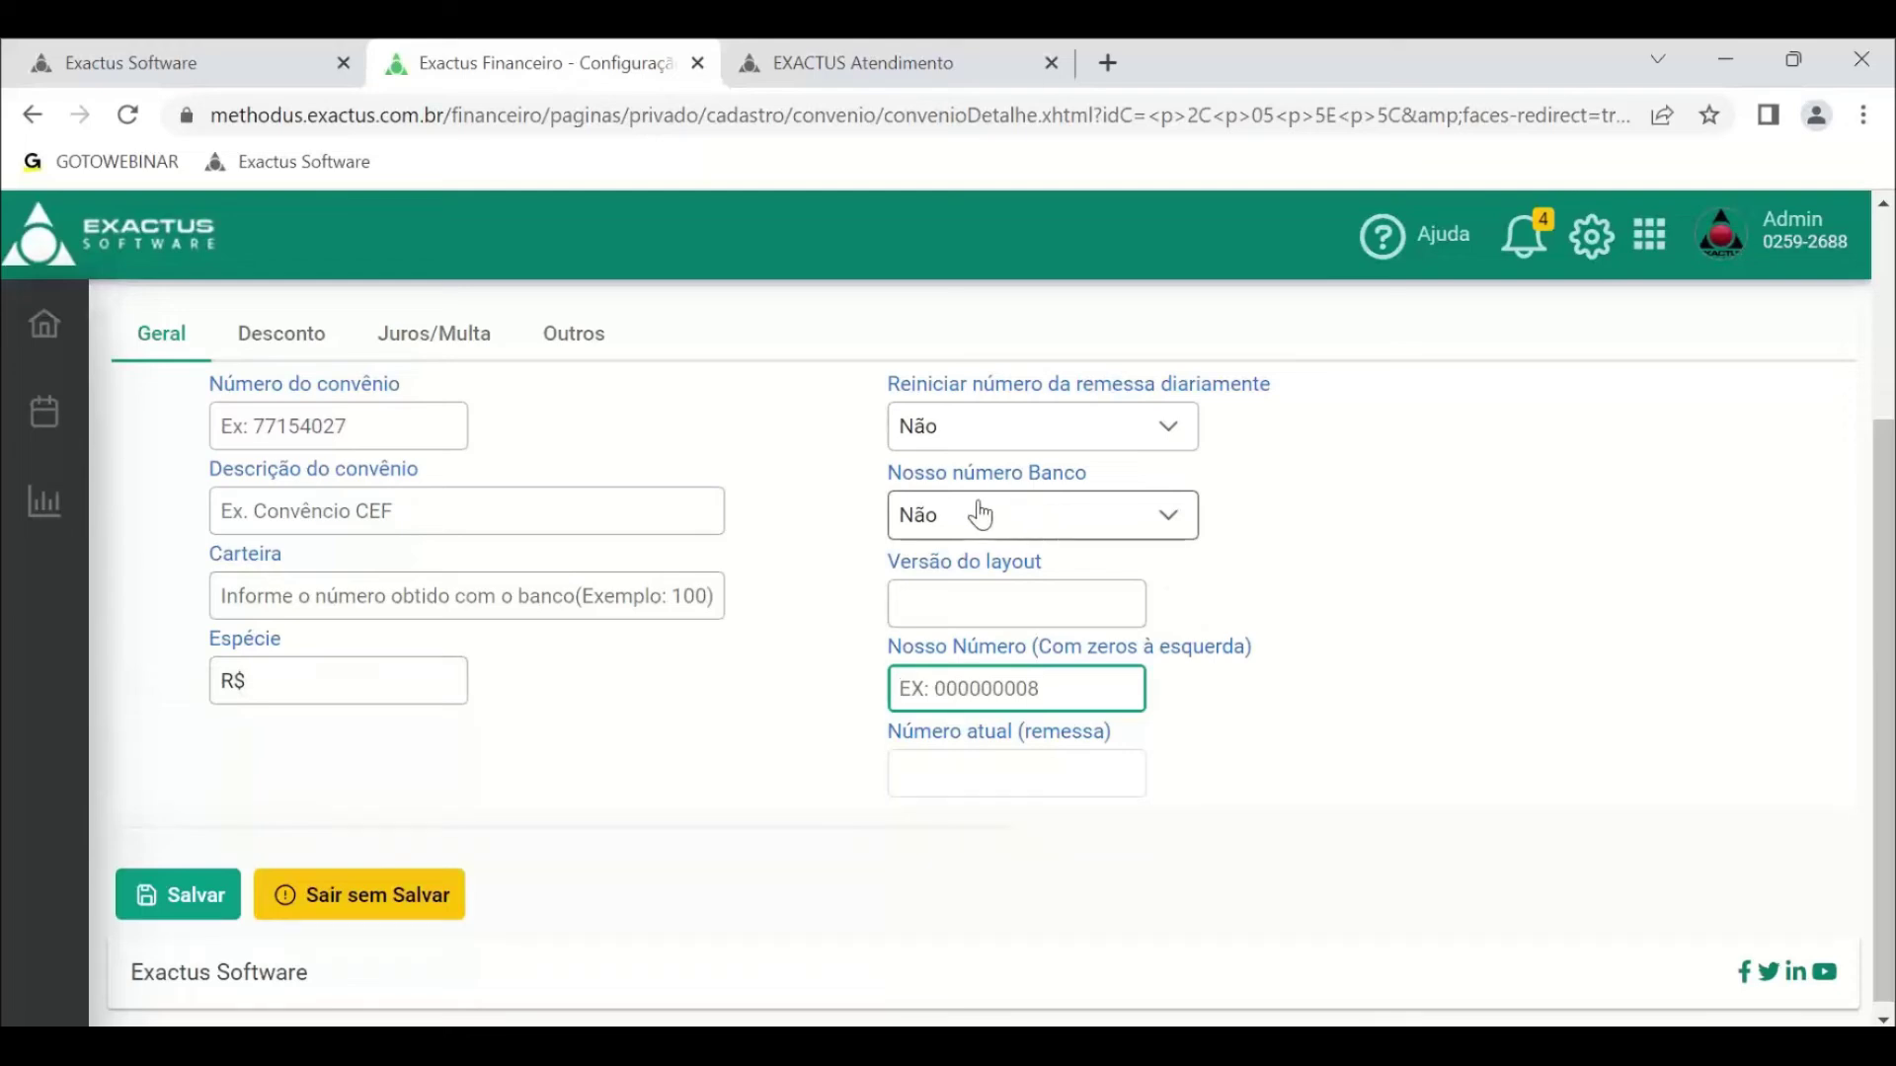
mouse_move(960, 699)
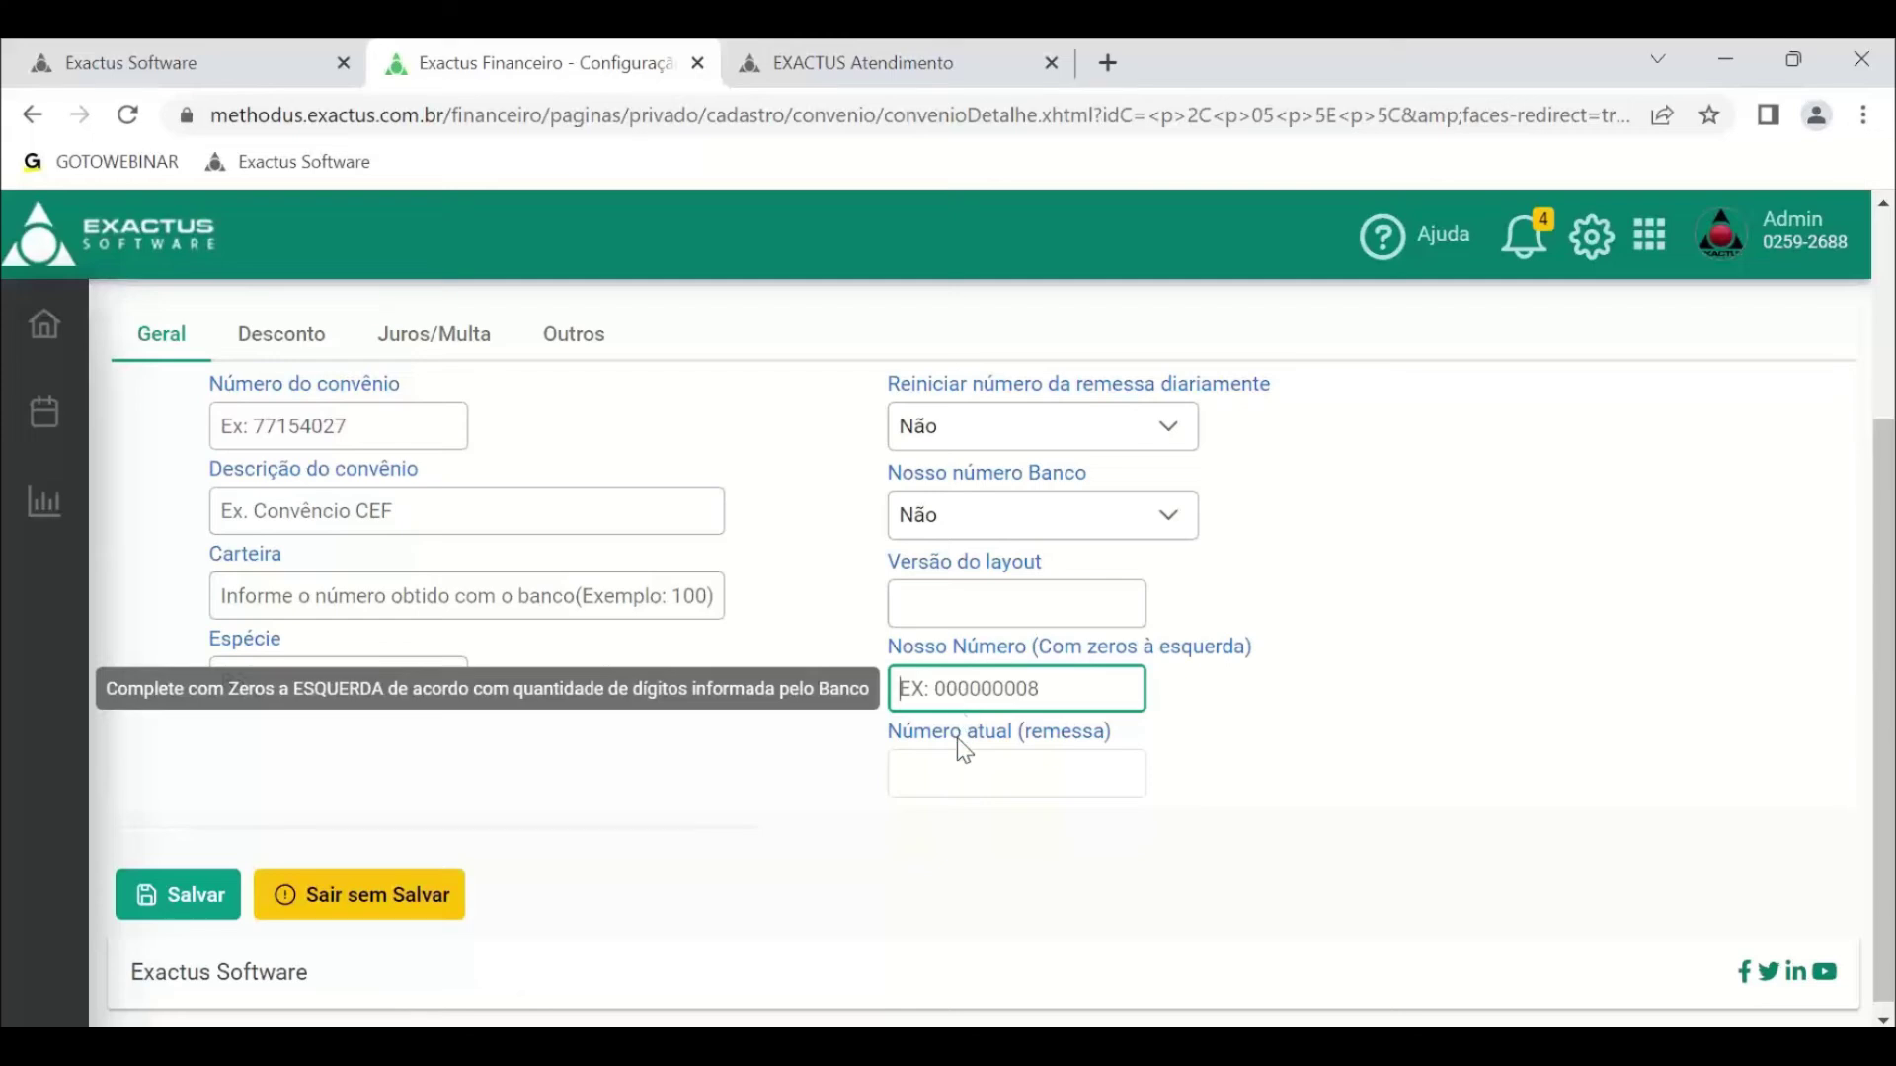
click(966, 775)
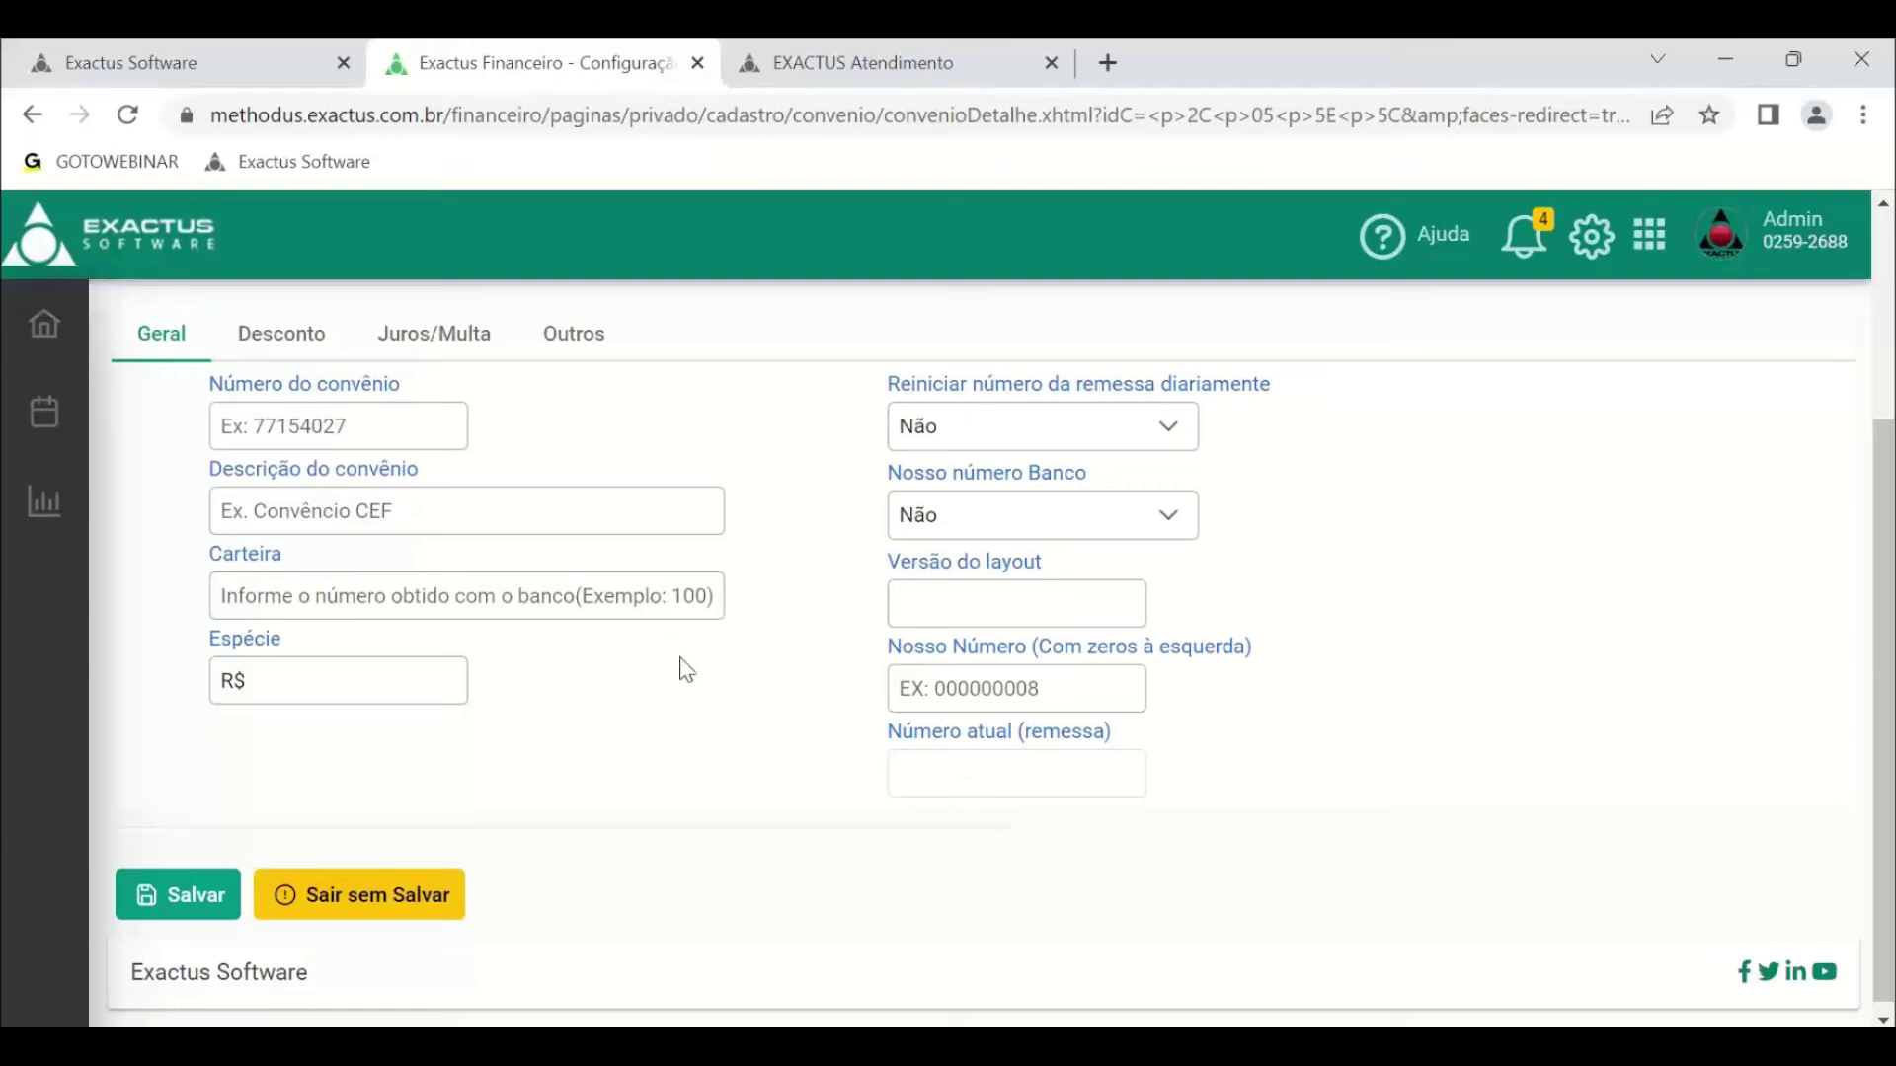
- Try a discount of Percentual até a Data do vencimento with 5 Dias do Desconto and a Percentual do Desconto of 5%
click(282, 340)
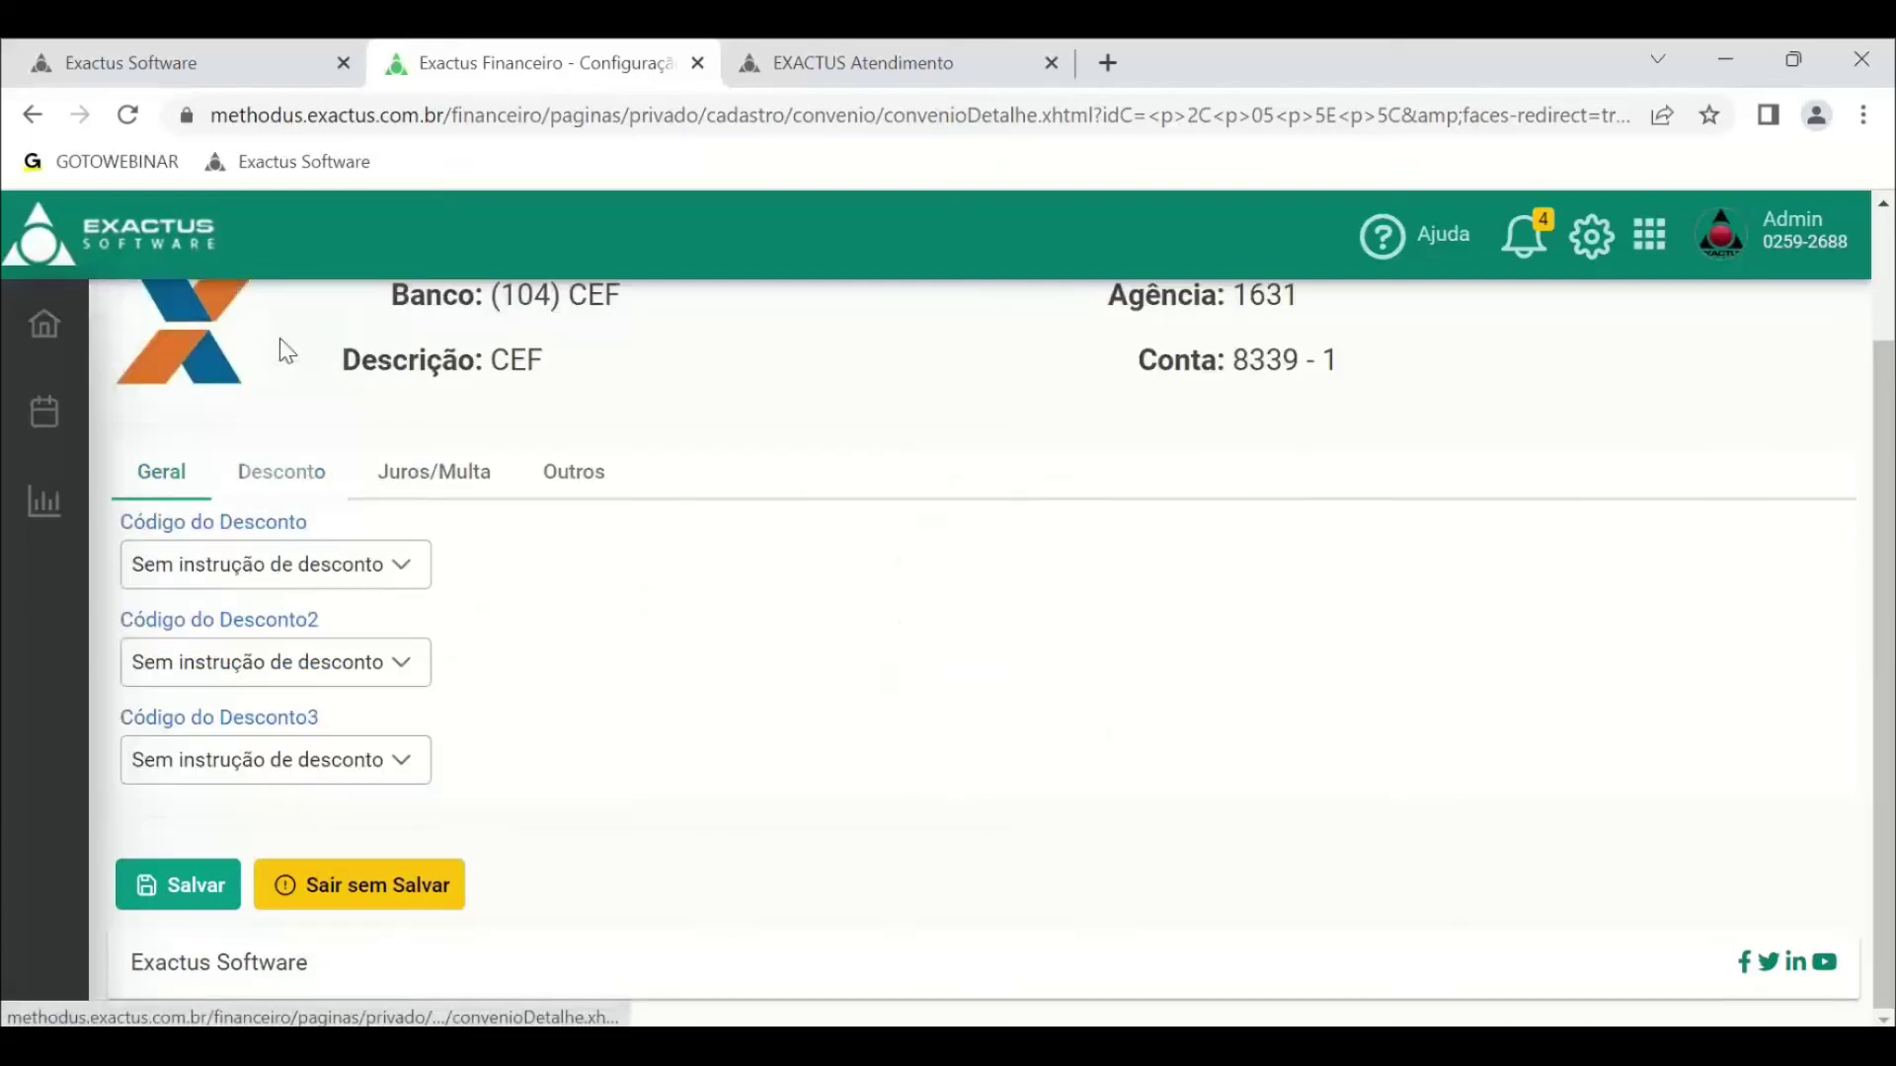
click(417, 571)
click(360, 682)
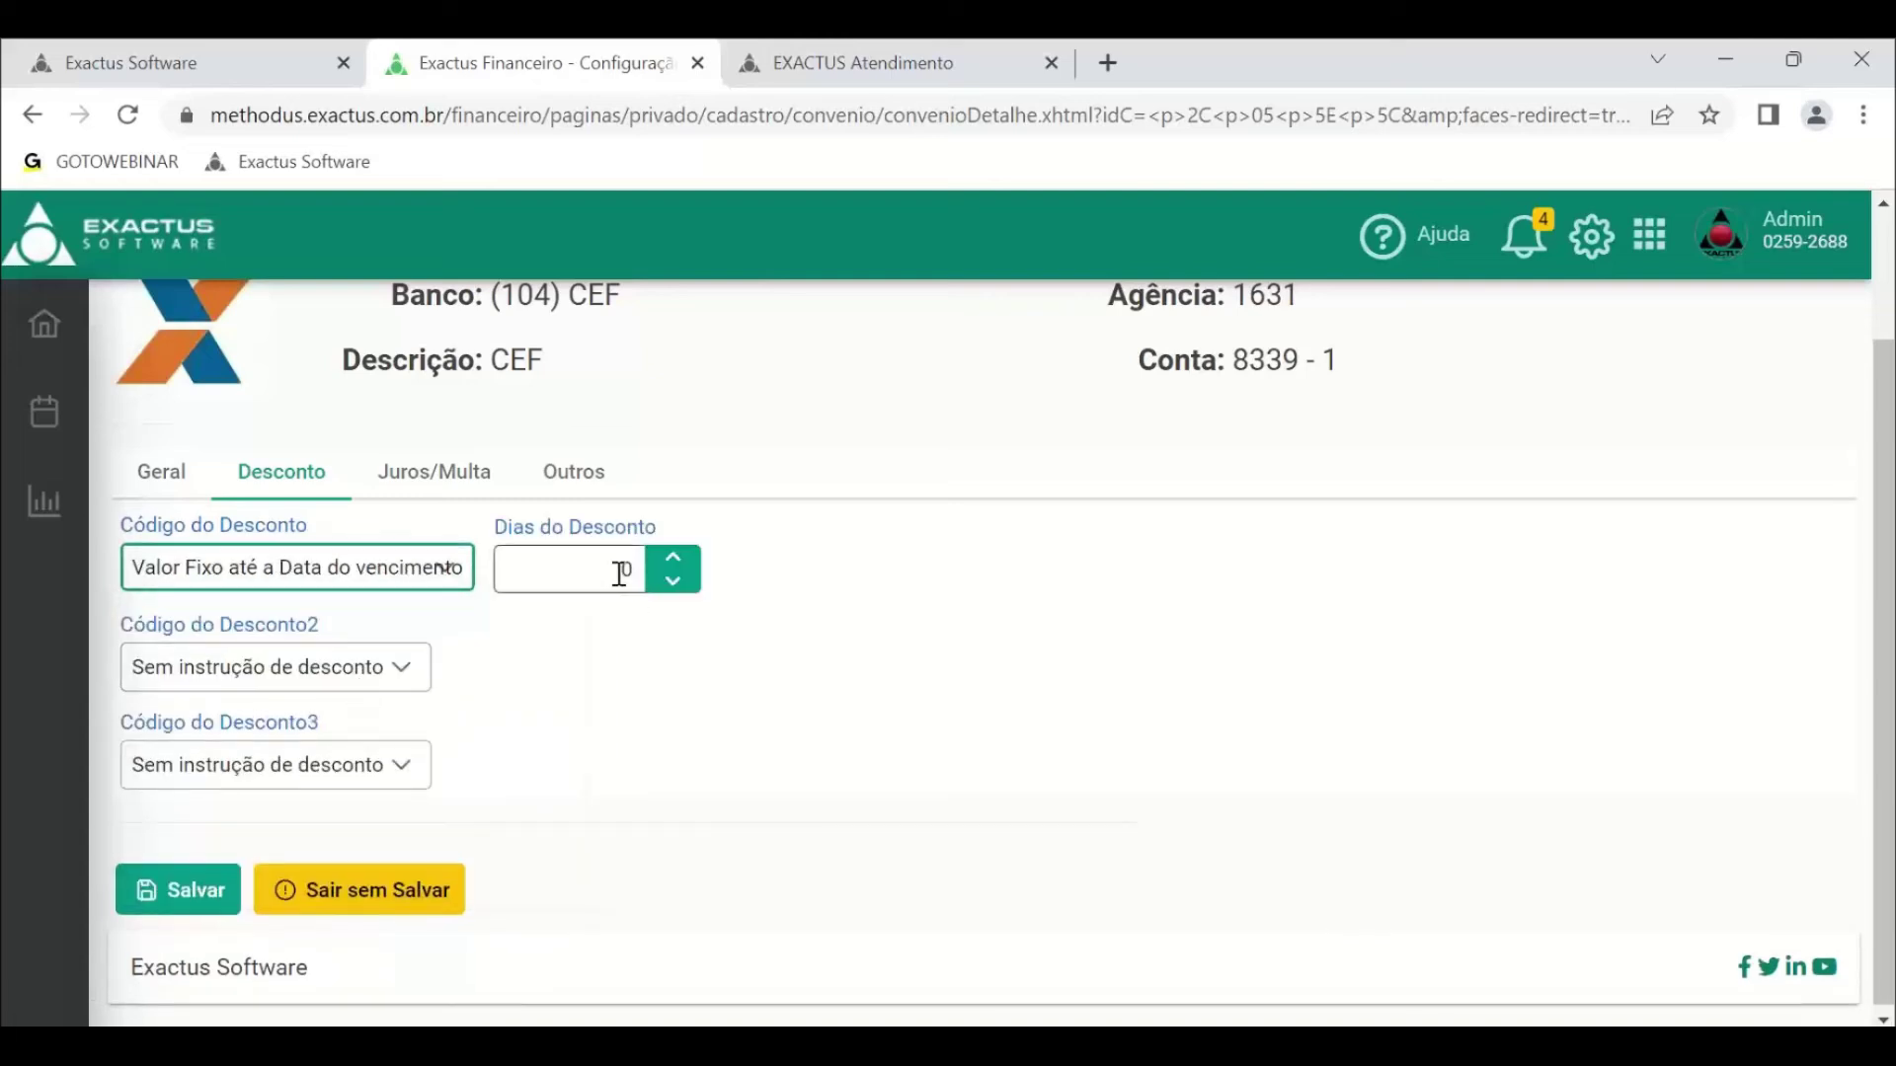
click(464, 573)
click(419, 736)
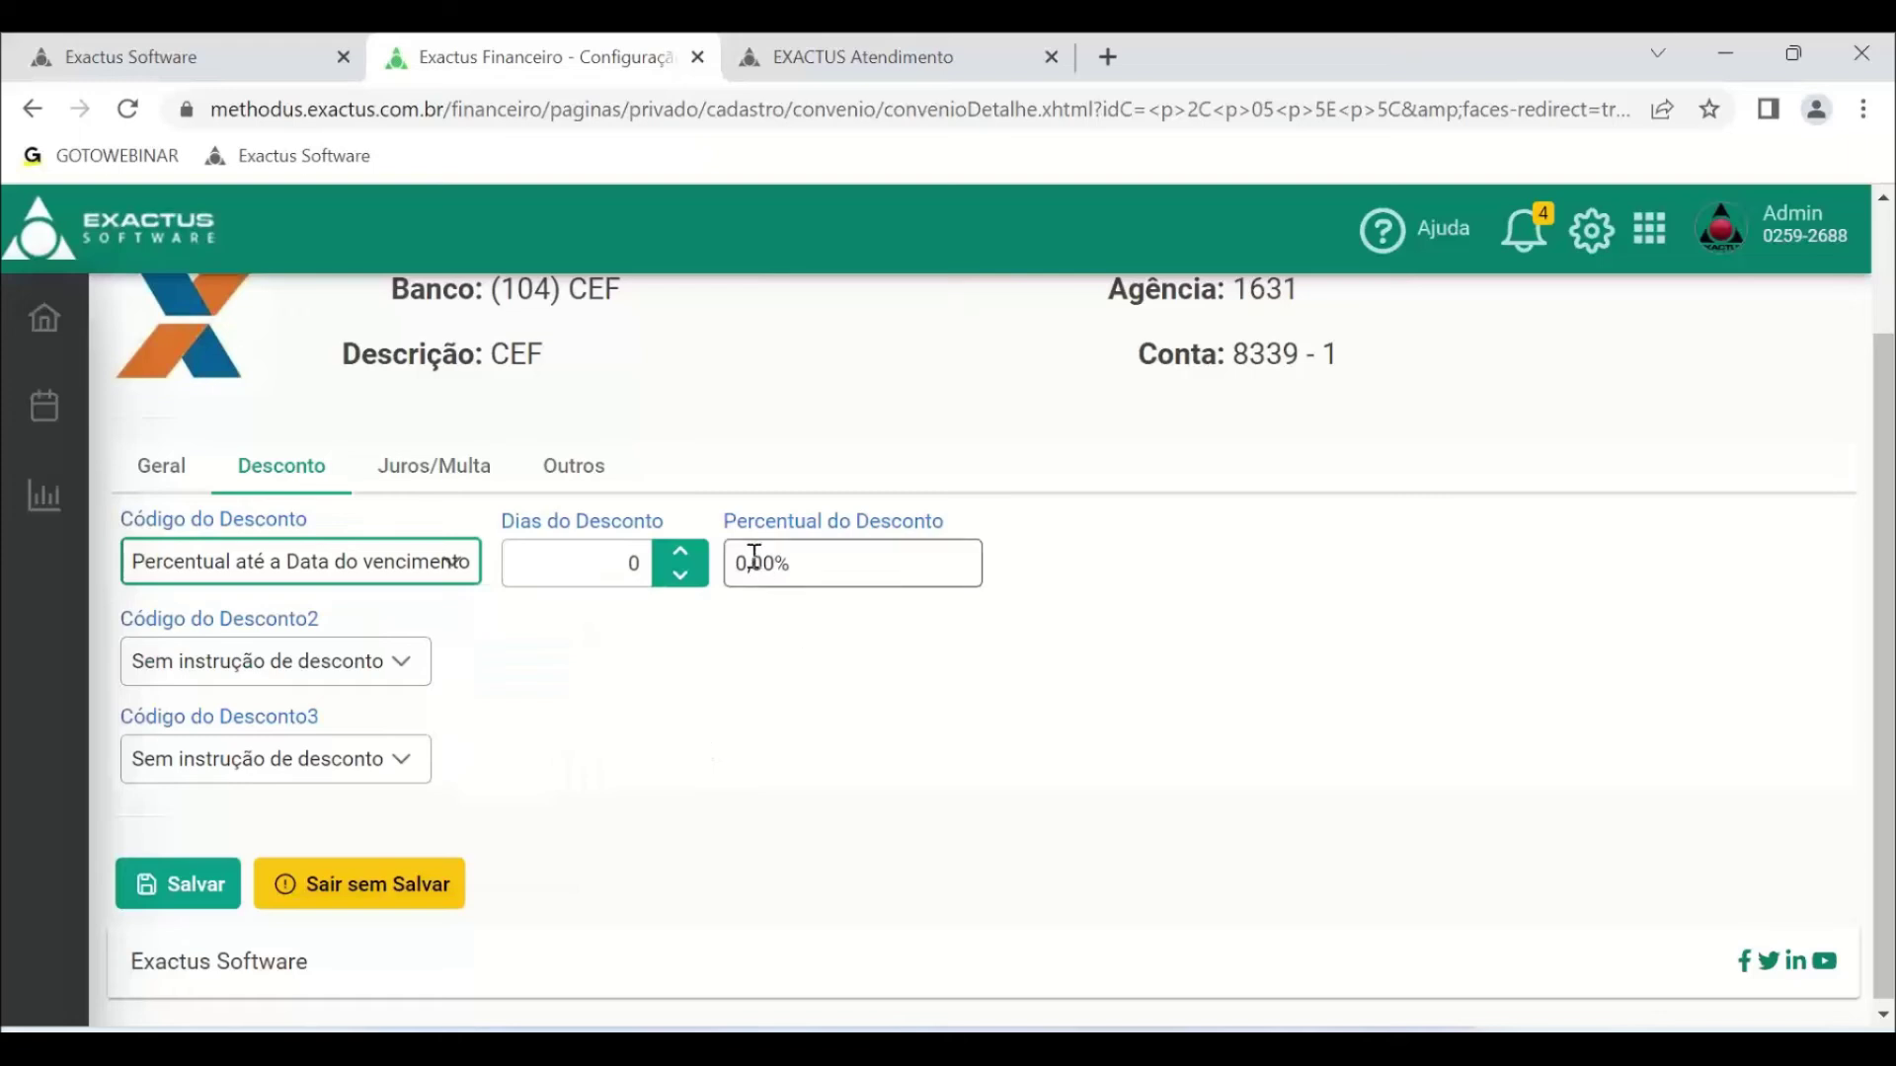
click(637, 561)
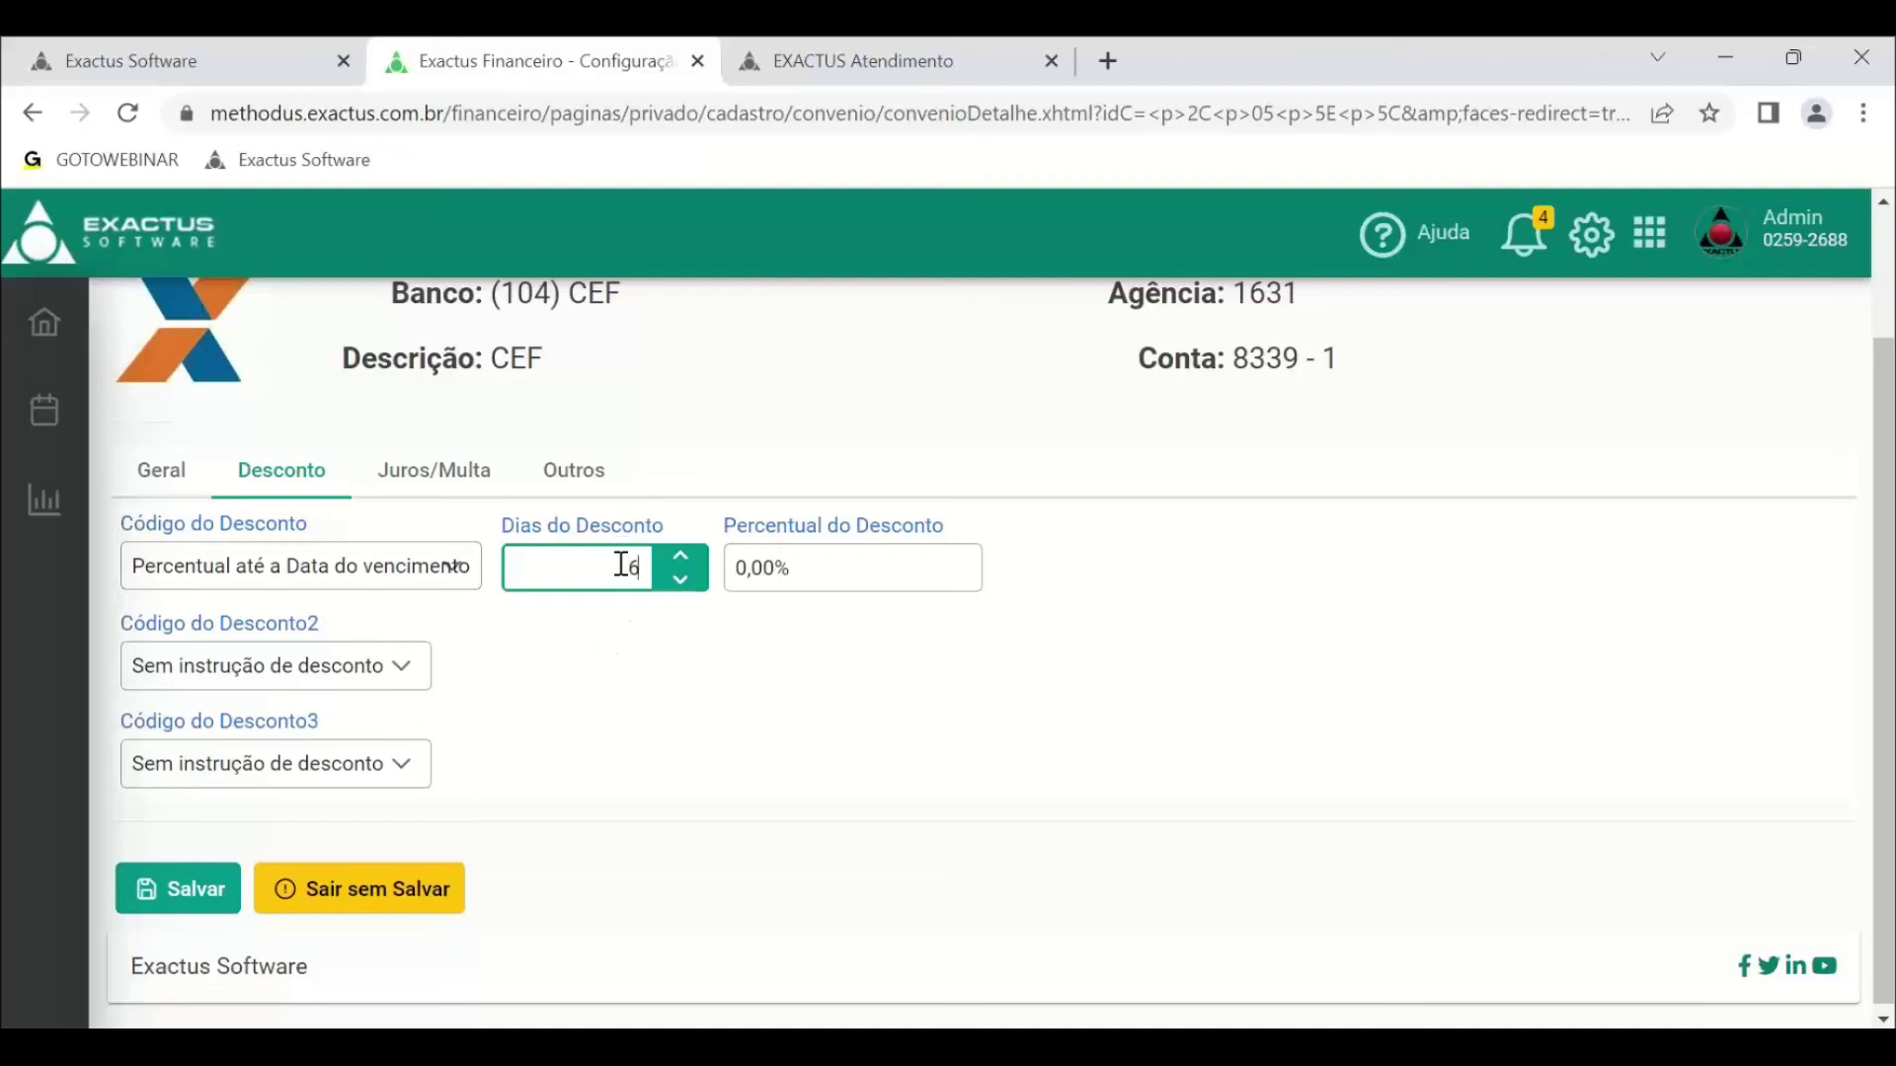
click(680, 580)
click(817, 564)
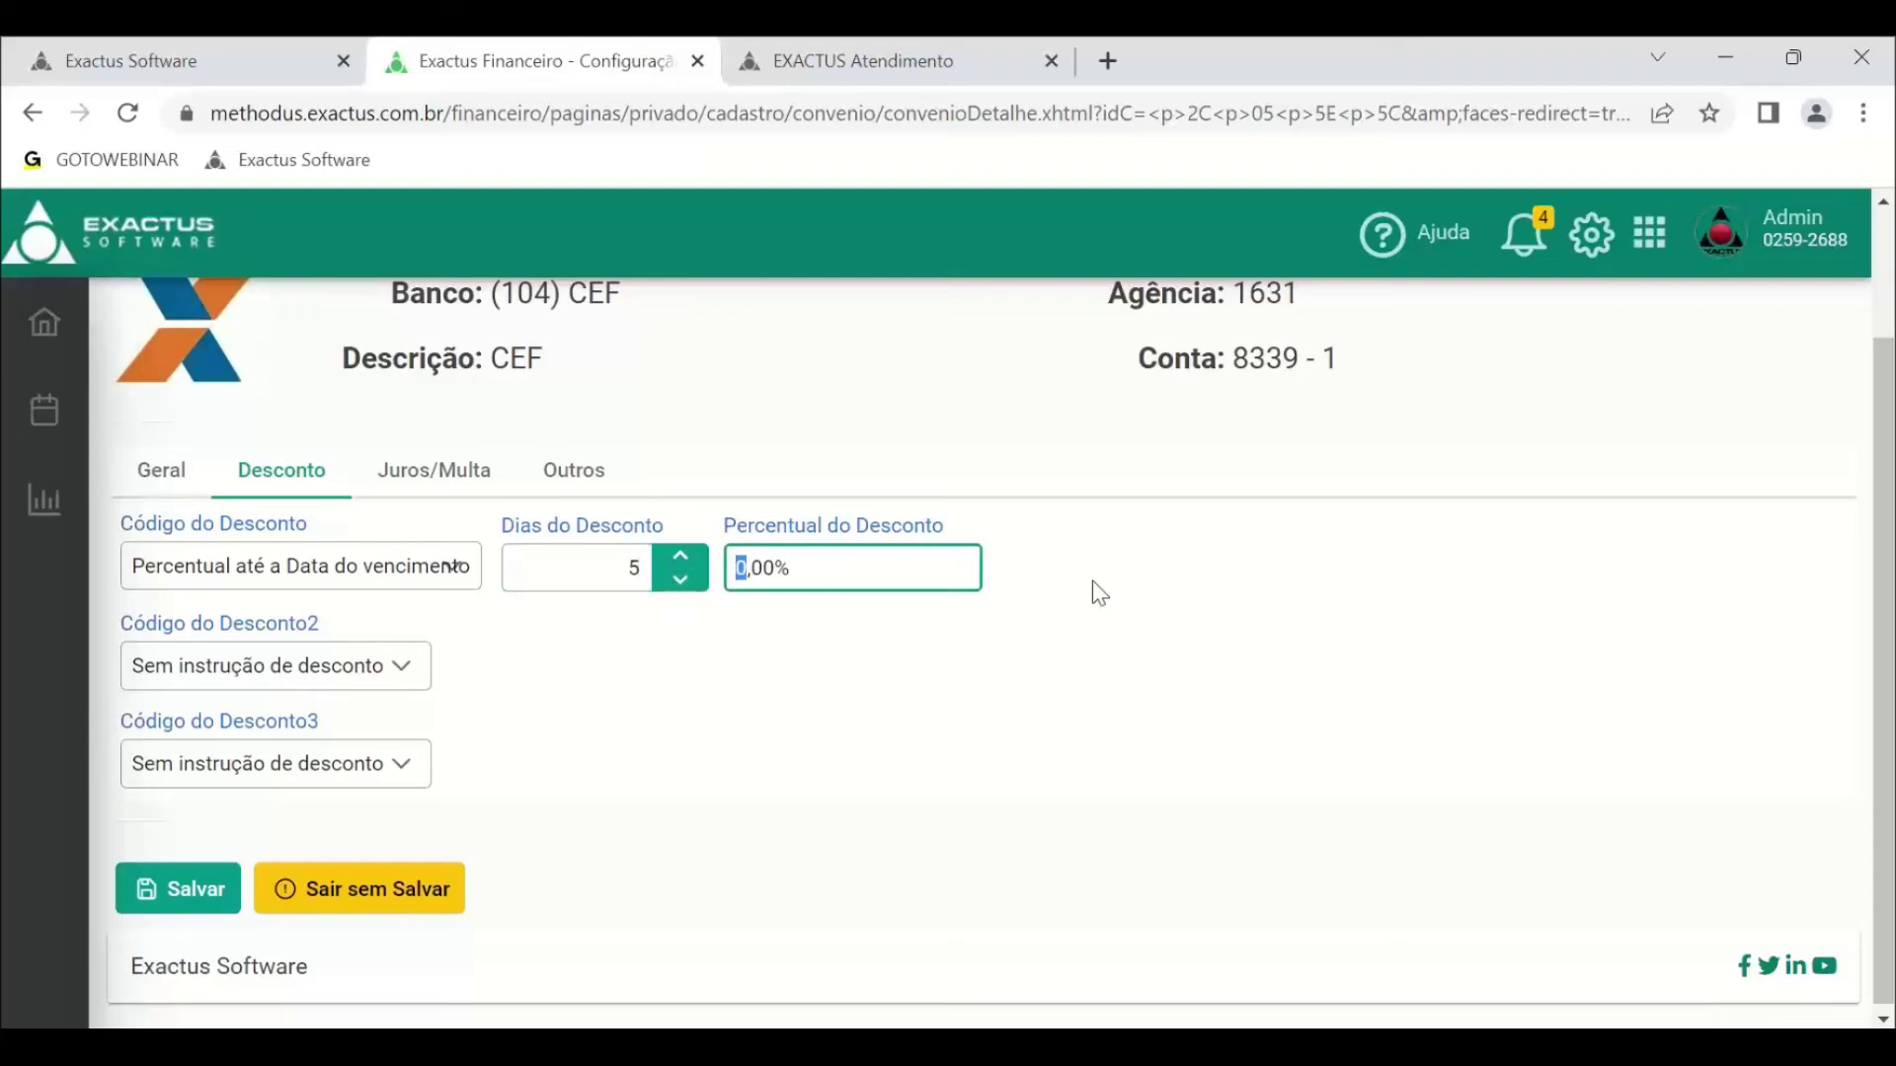
text(5)
- Examine the remaining Código do Desconto options without changing the selection
click(460, 567)
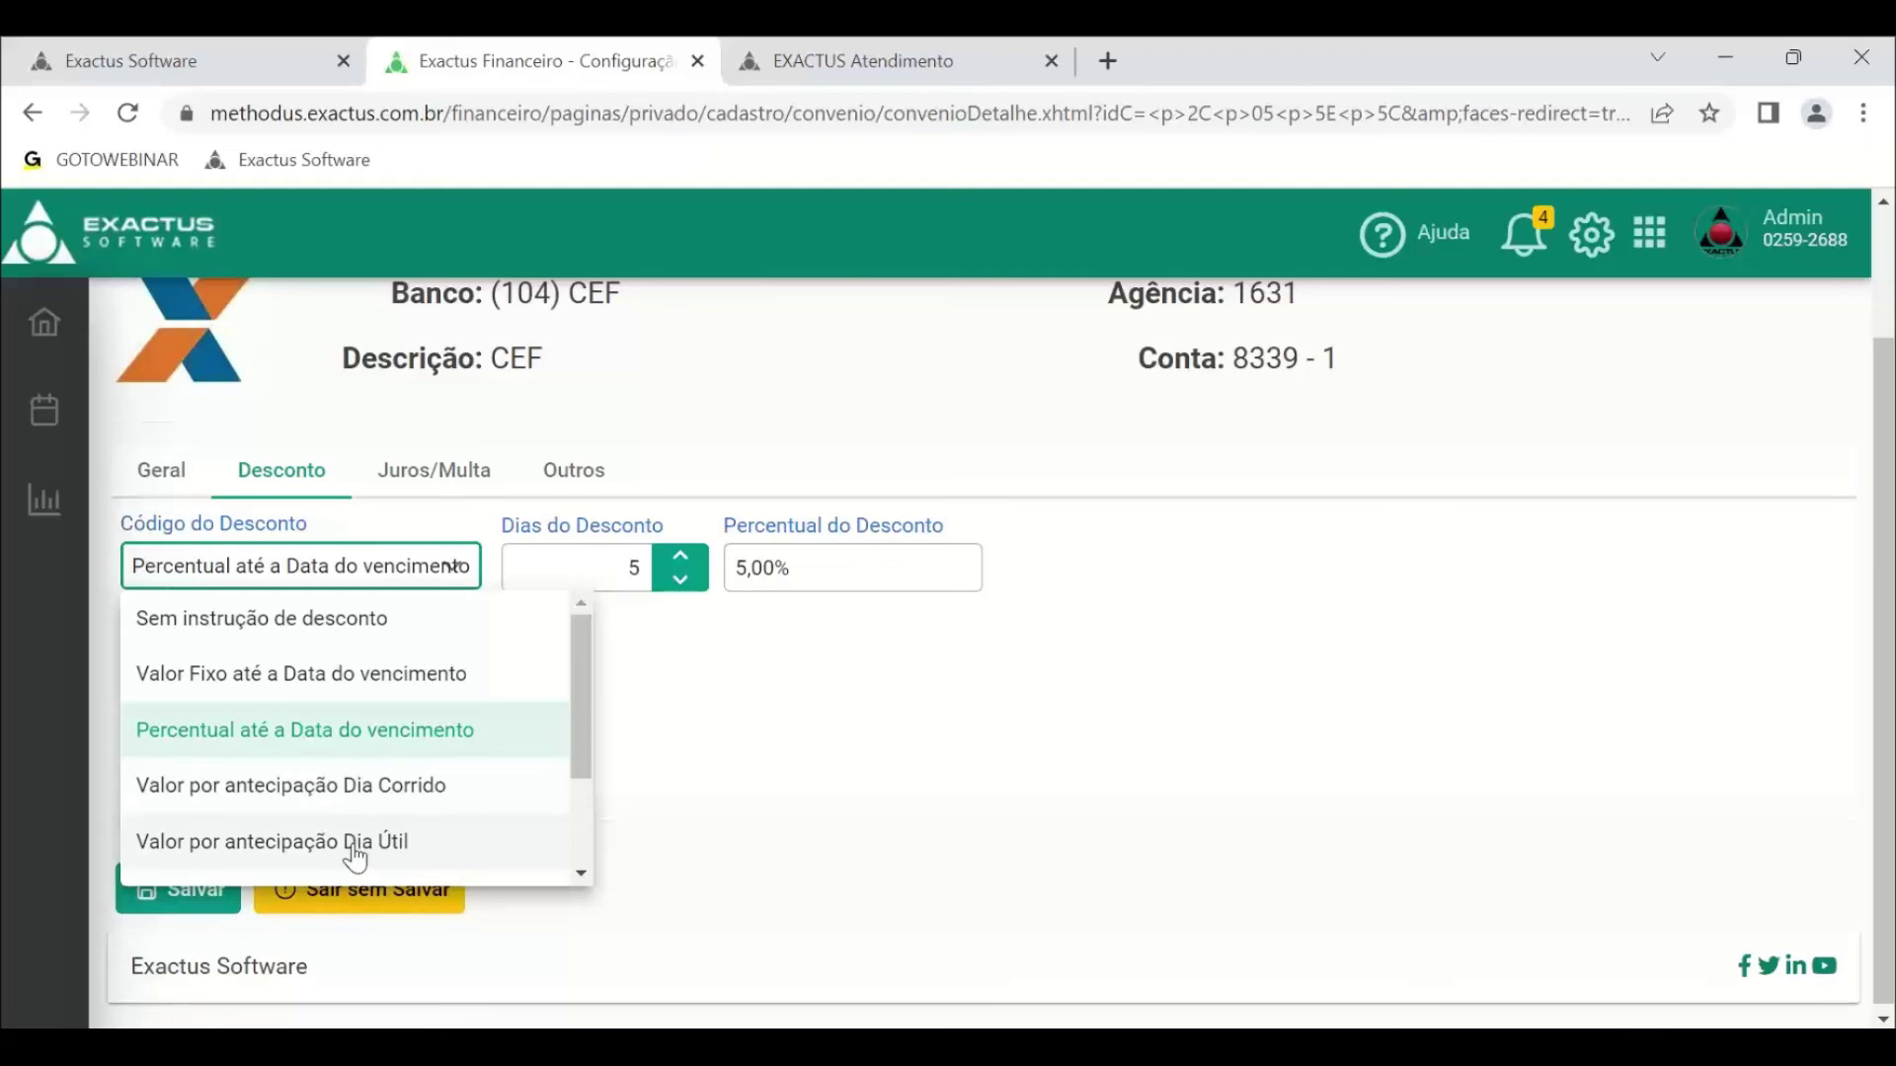
drag(583, 642, 585, 759)
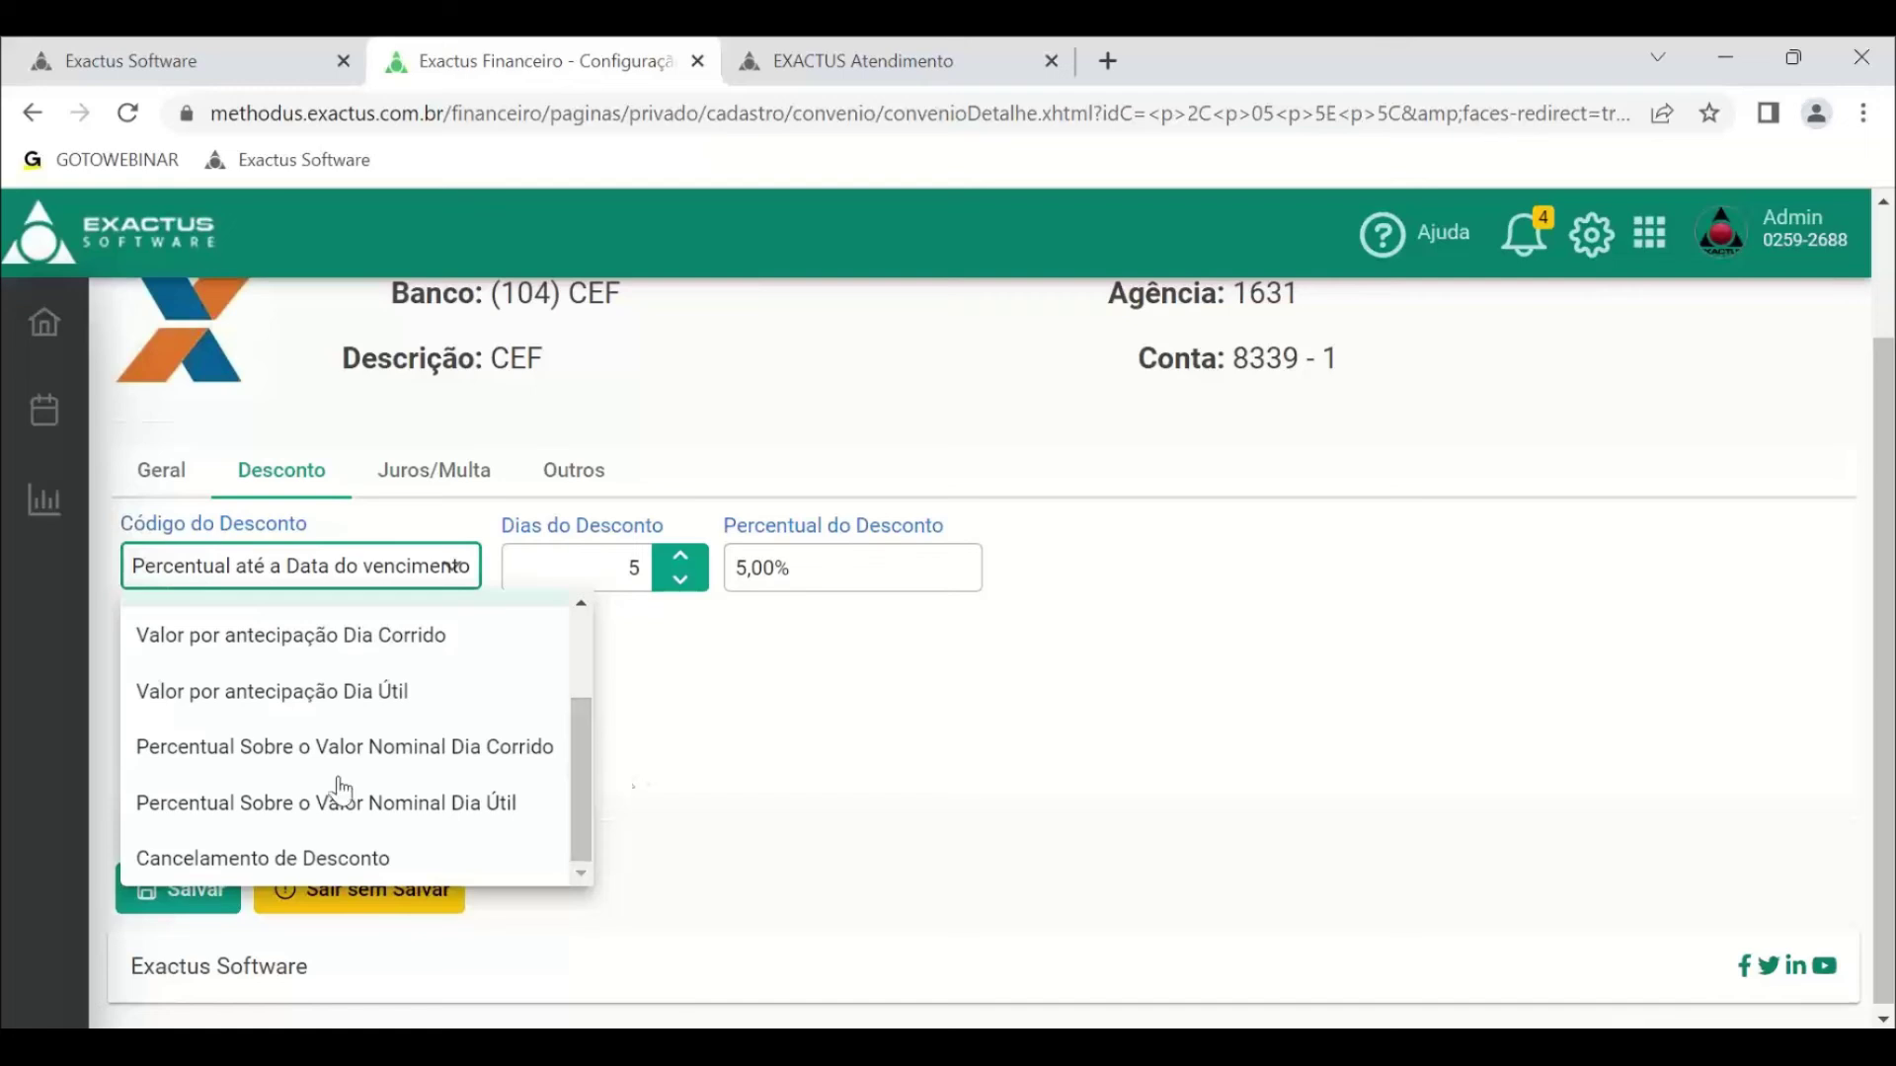
click(653, 760)
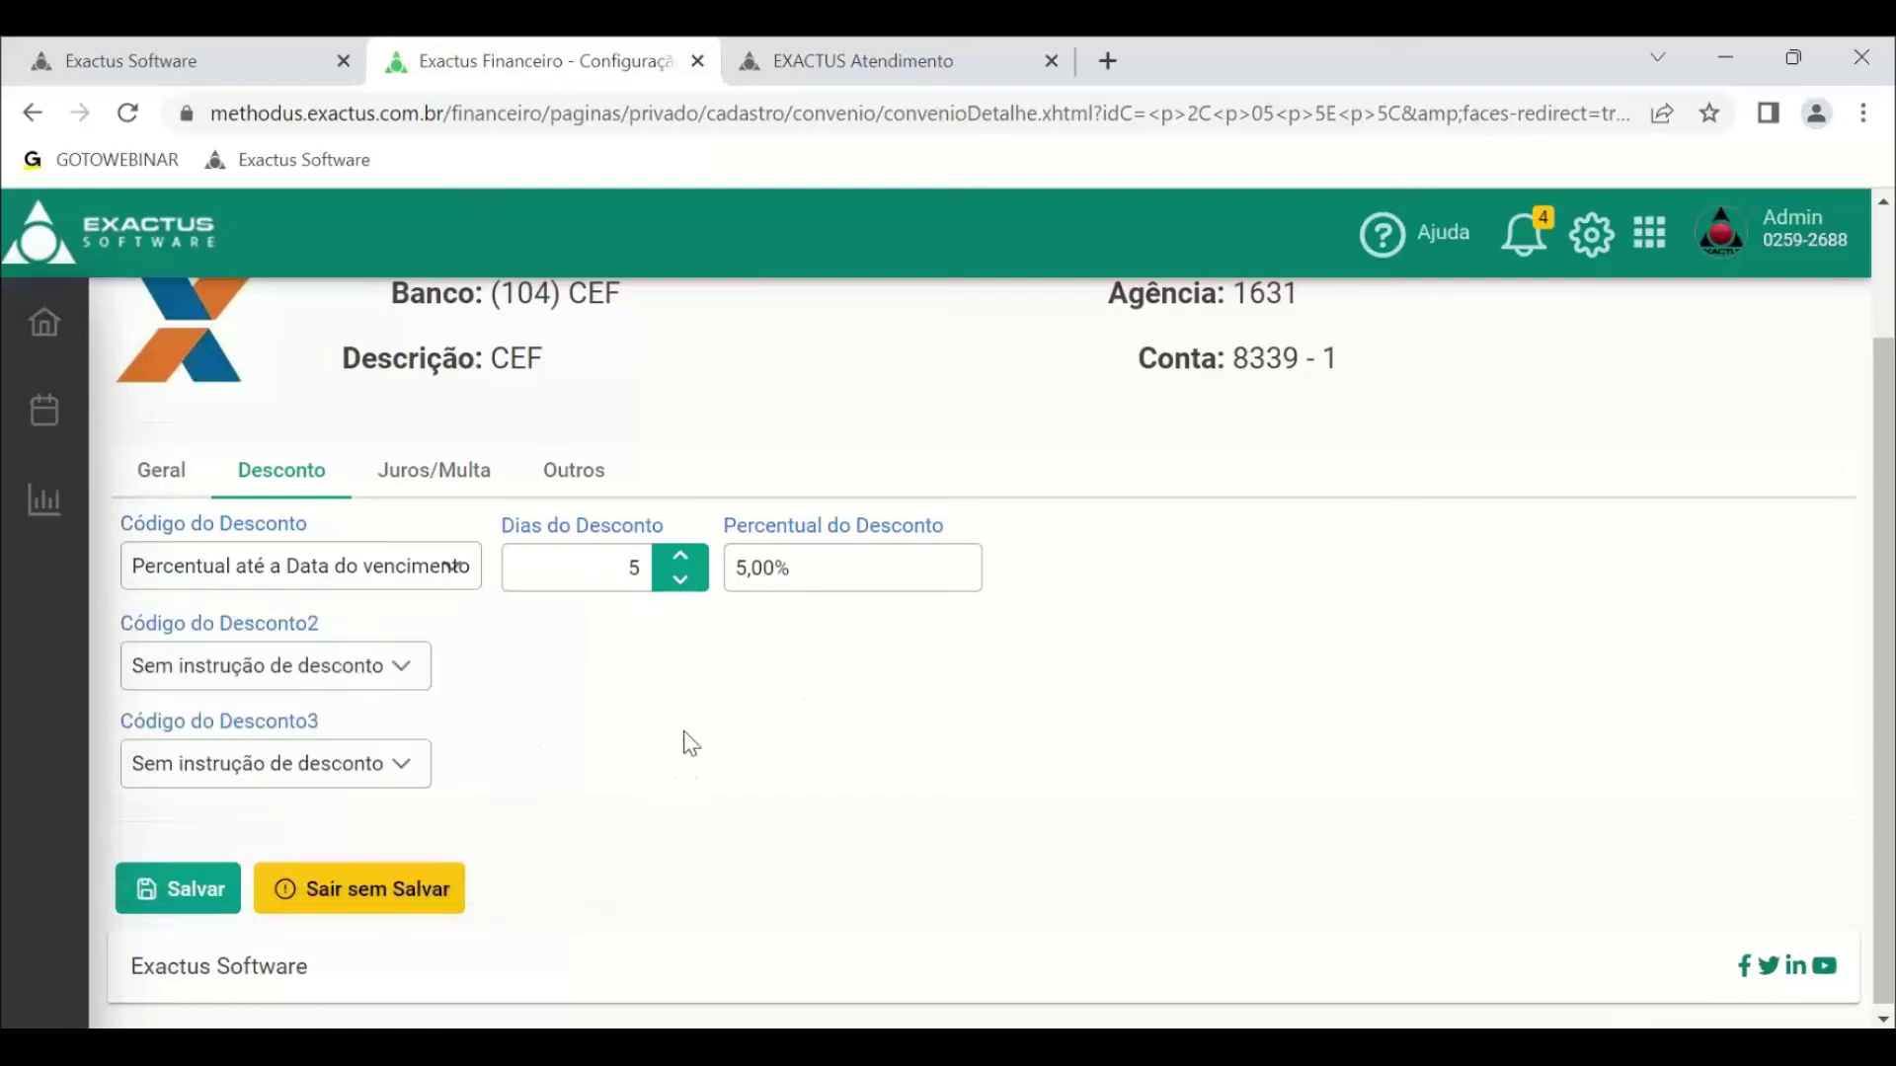
click(457, 573)
click(457, 573)
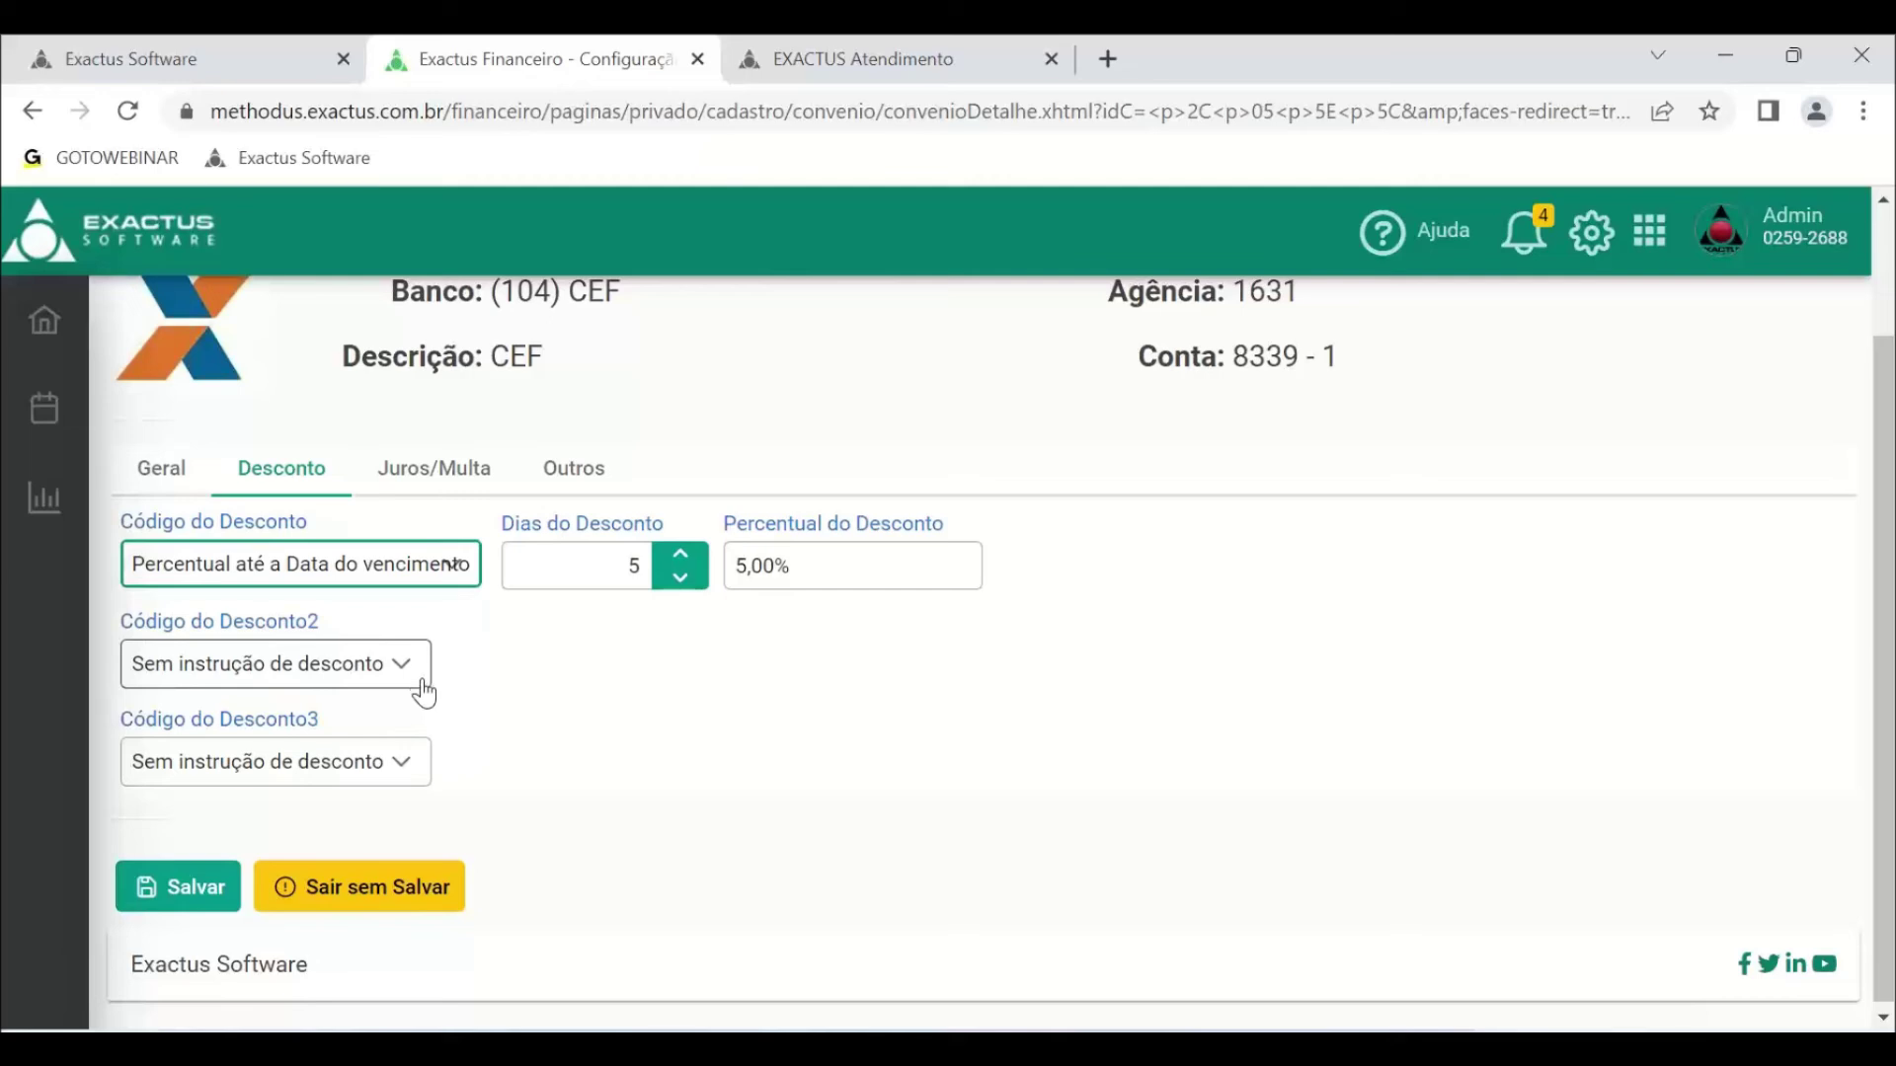
- Reset the first Código do Desconto to Sem instrução de desconto
click(455, 563)
scroll(394, 644, up, 2)
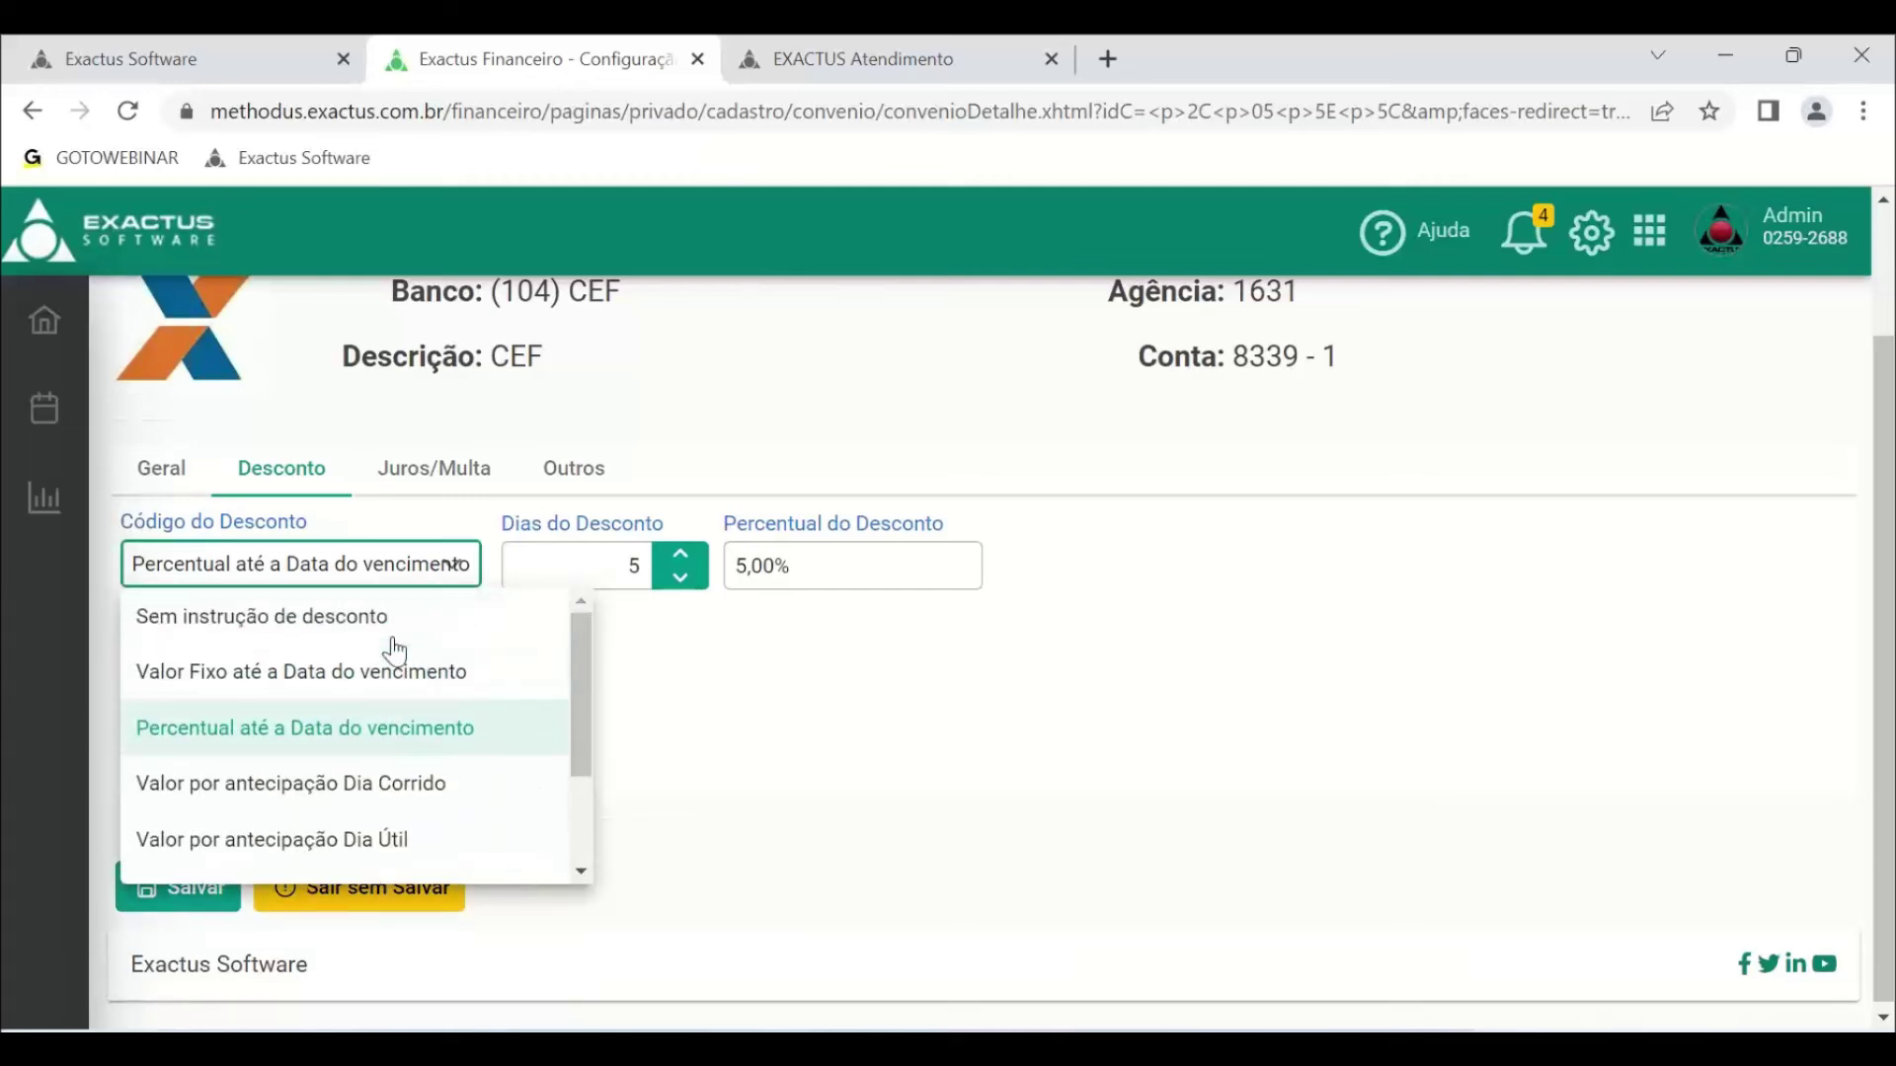
click(387, 618)
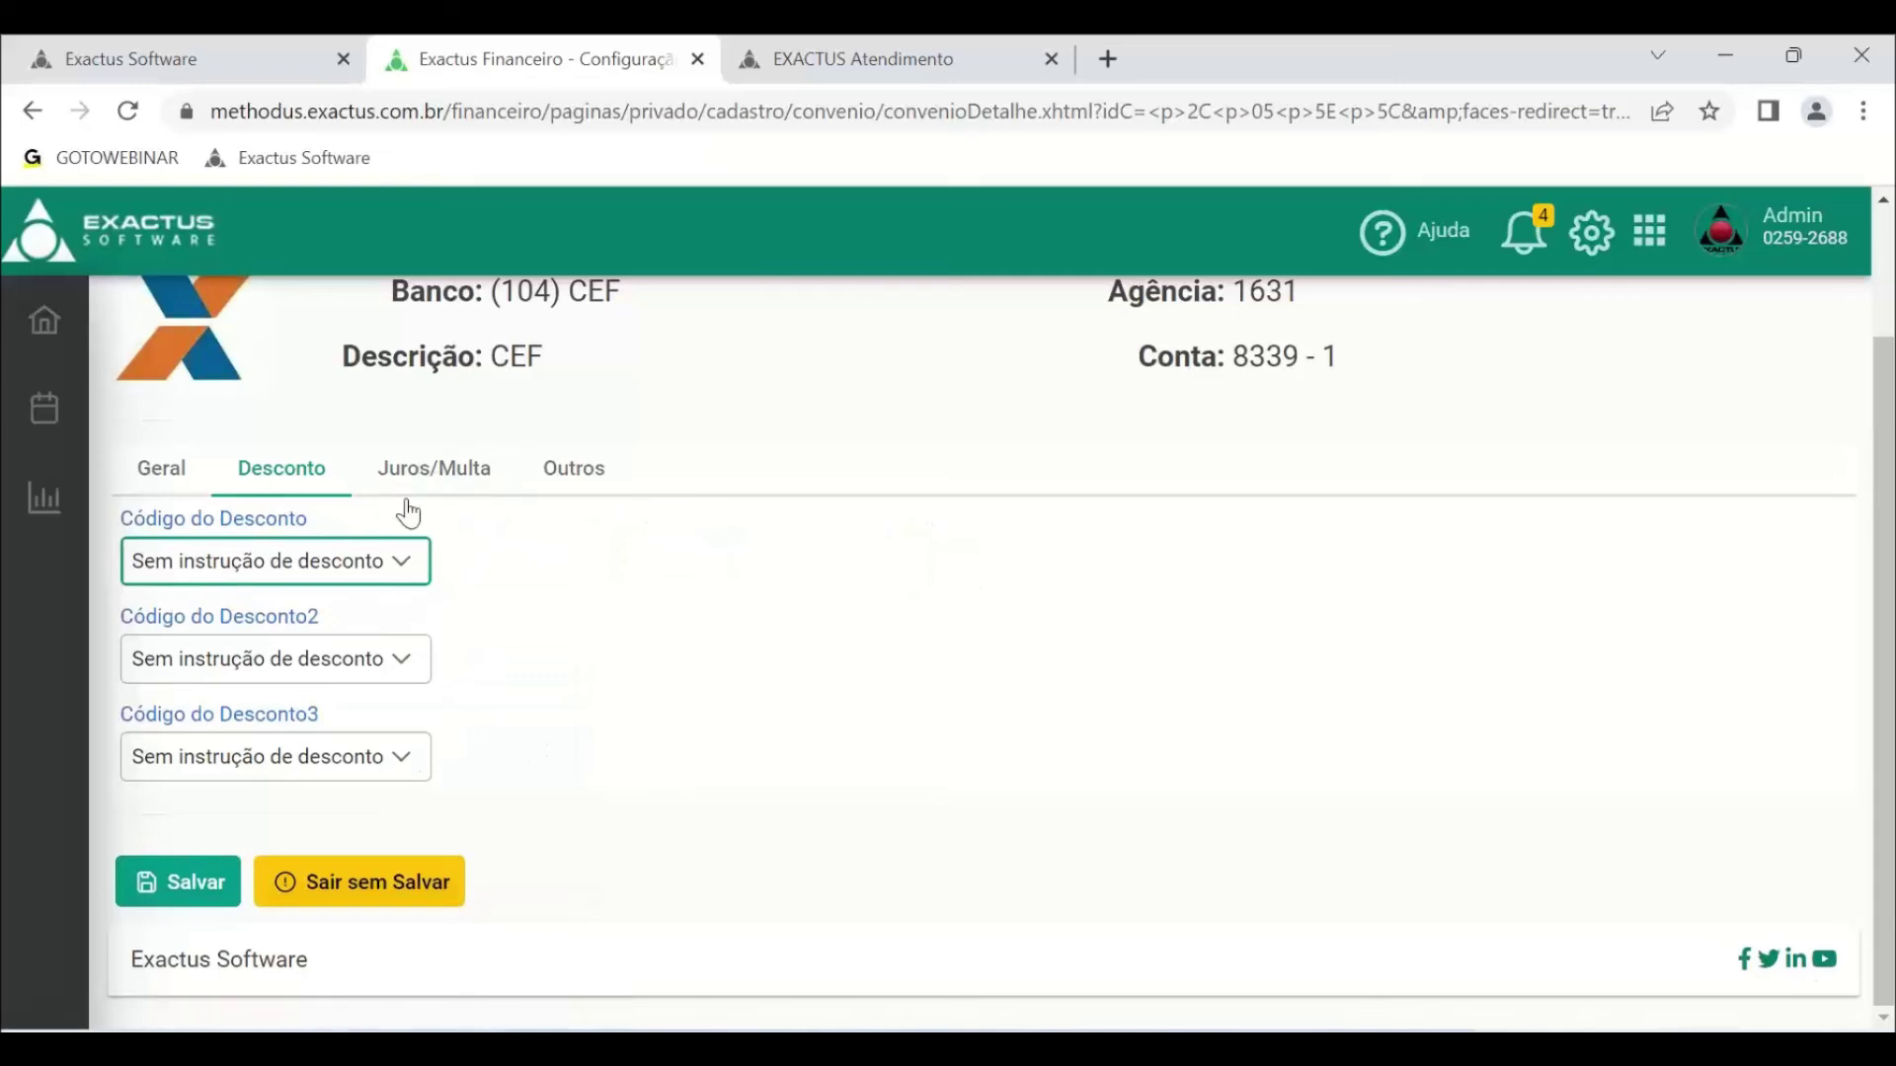
- Set the convênio's Código do Juros to Taxa mensal with 1 for Dias do Juros, and review the Código da Multa options
click(444, 477)
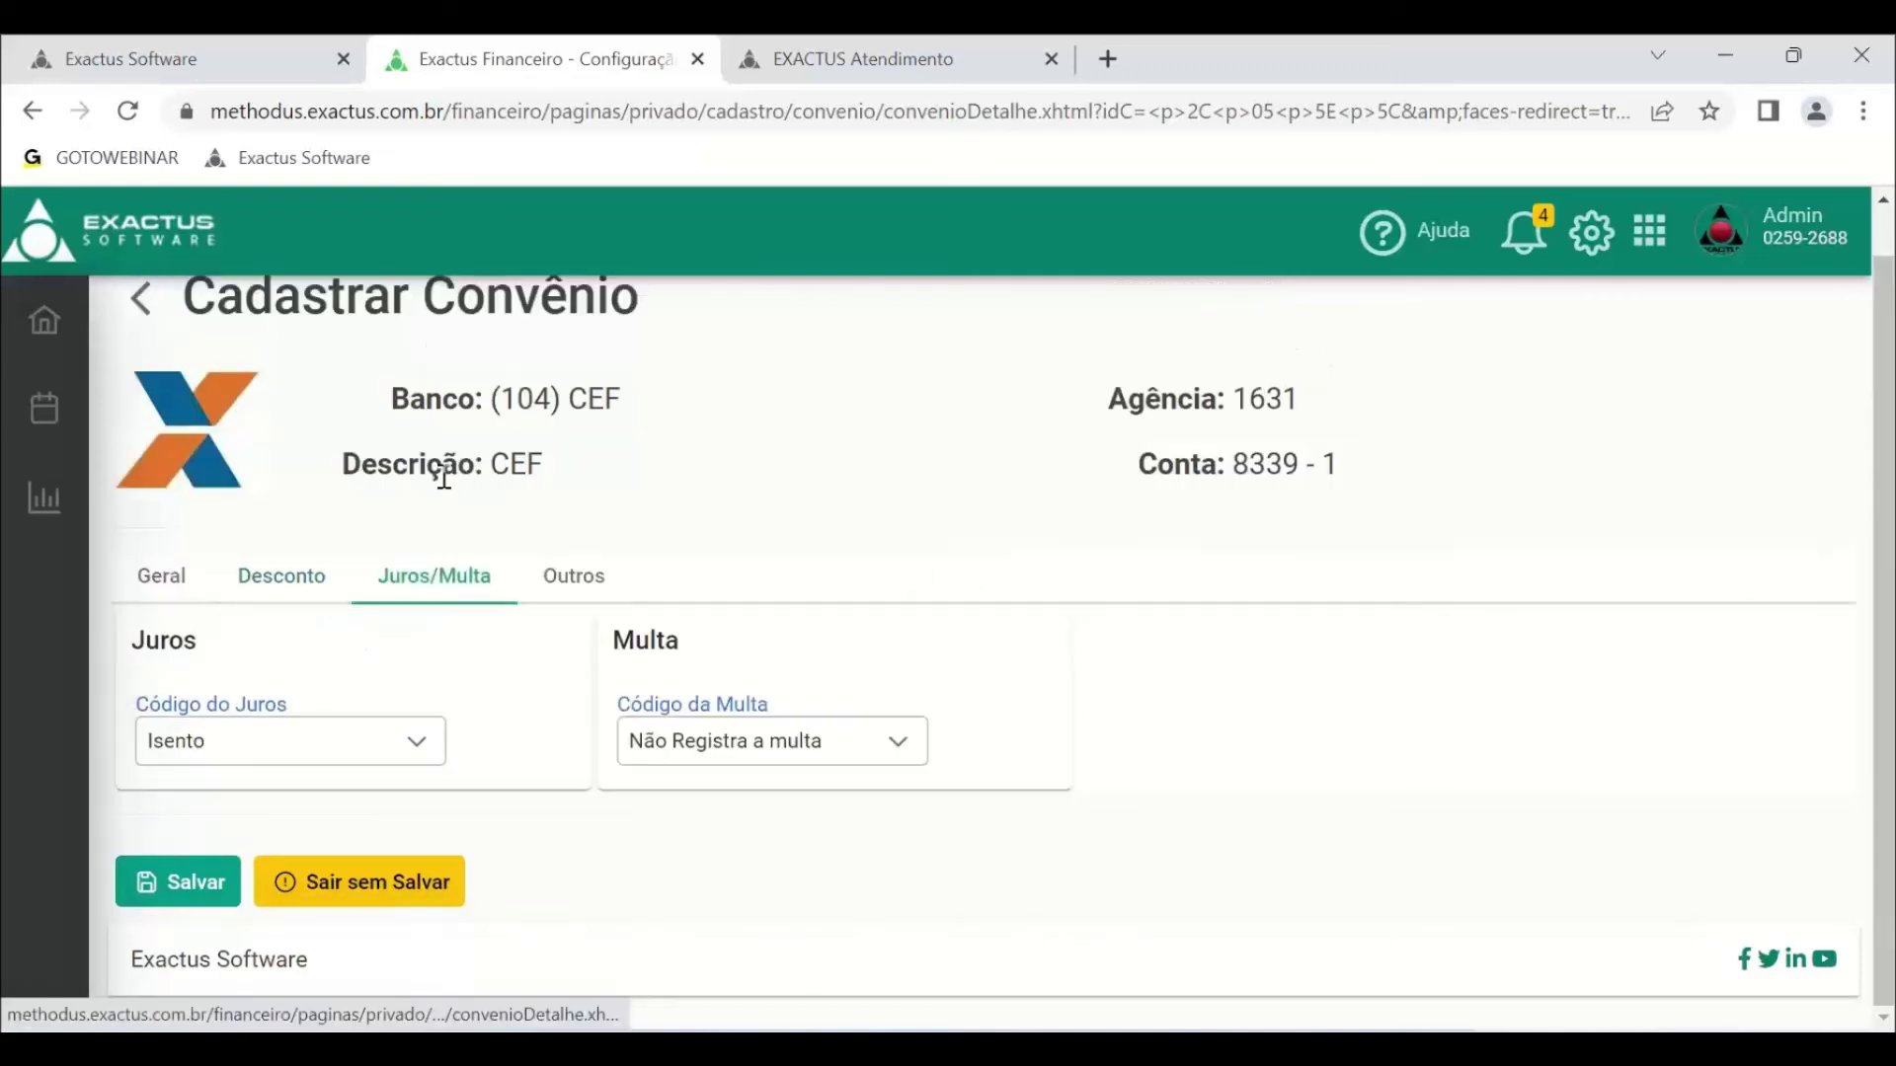
click(431, 752)
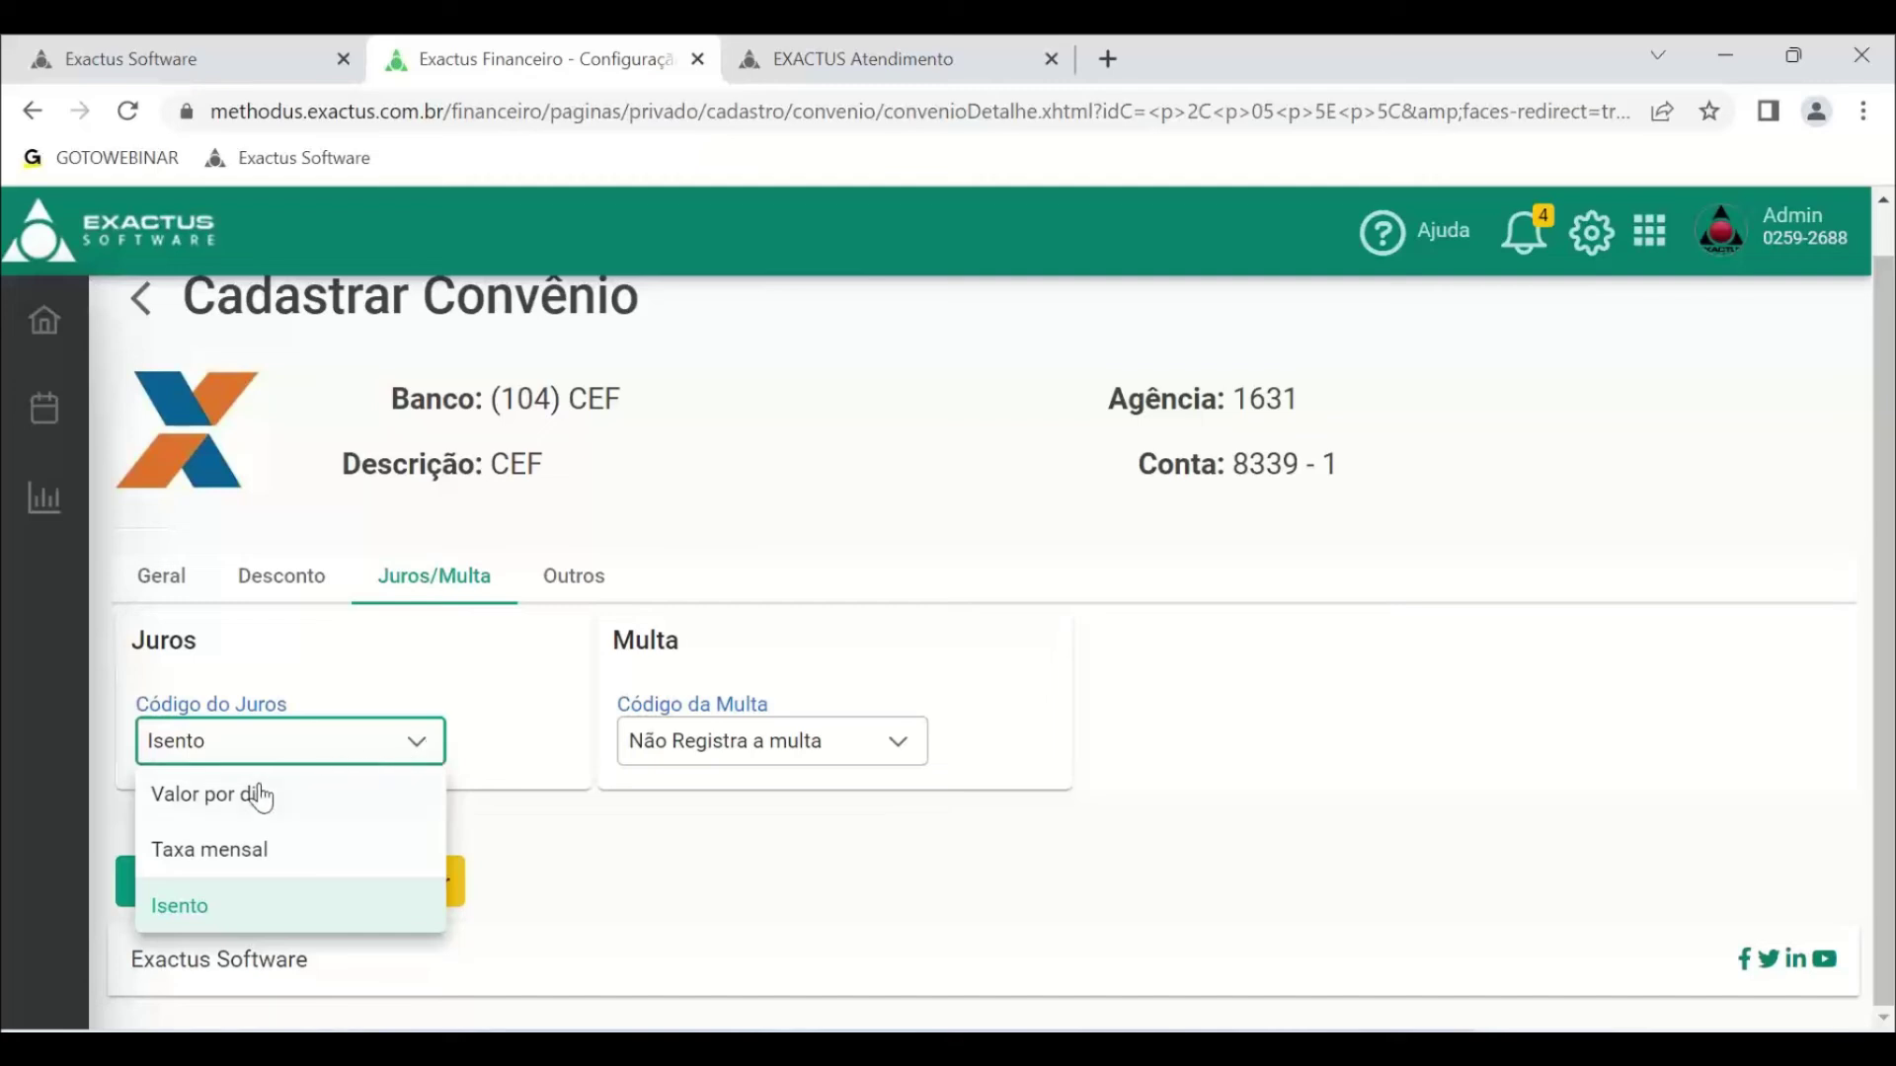
click(278, 855)
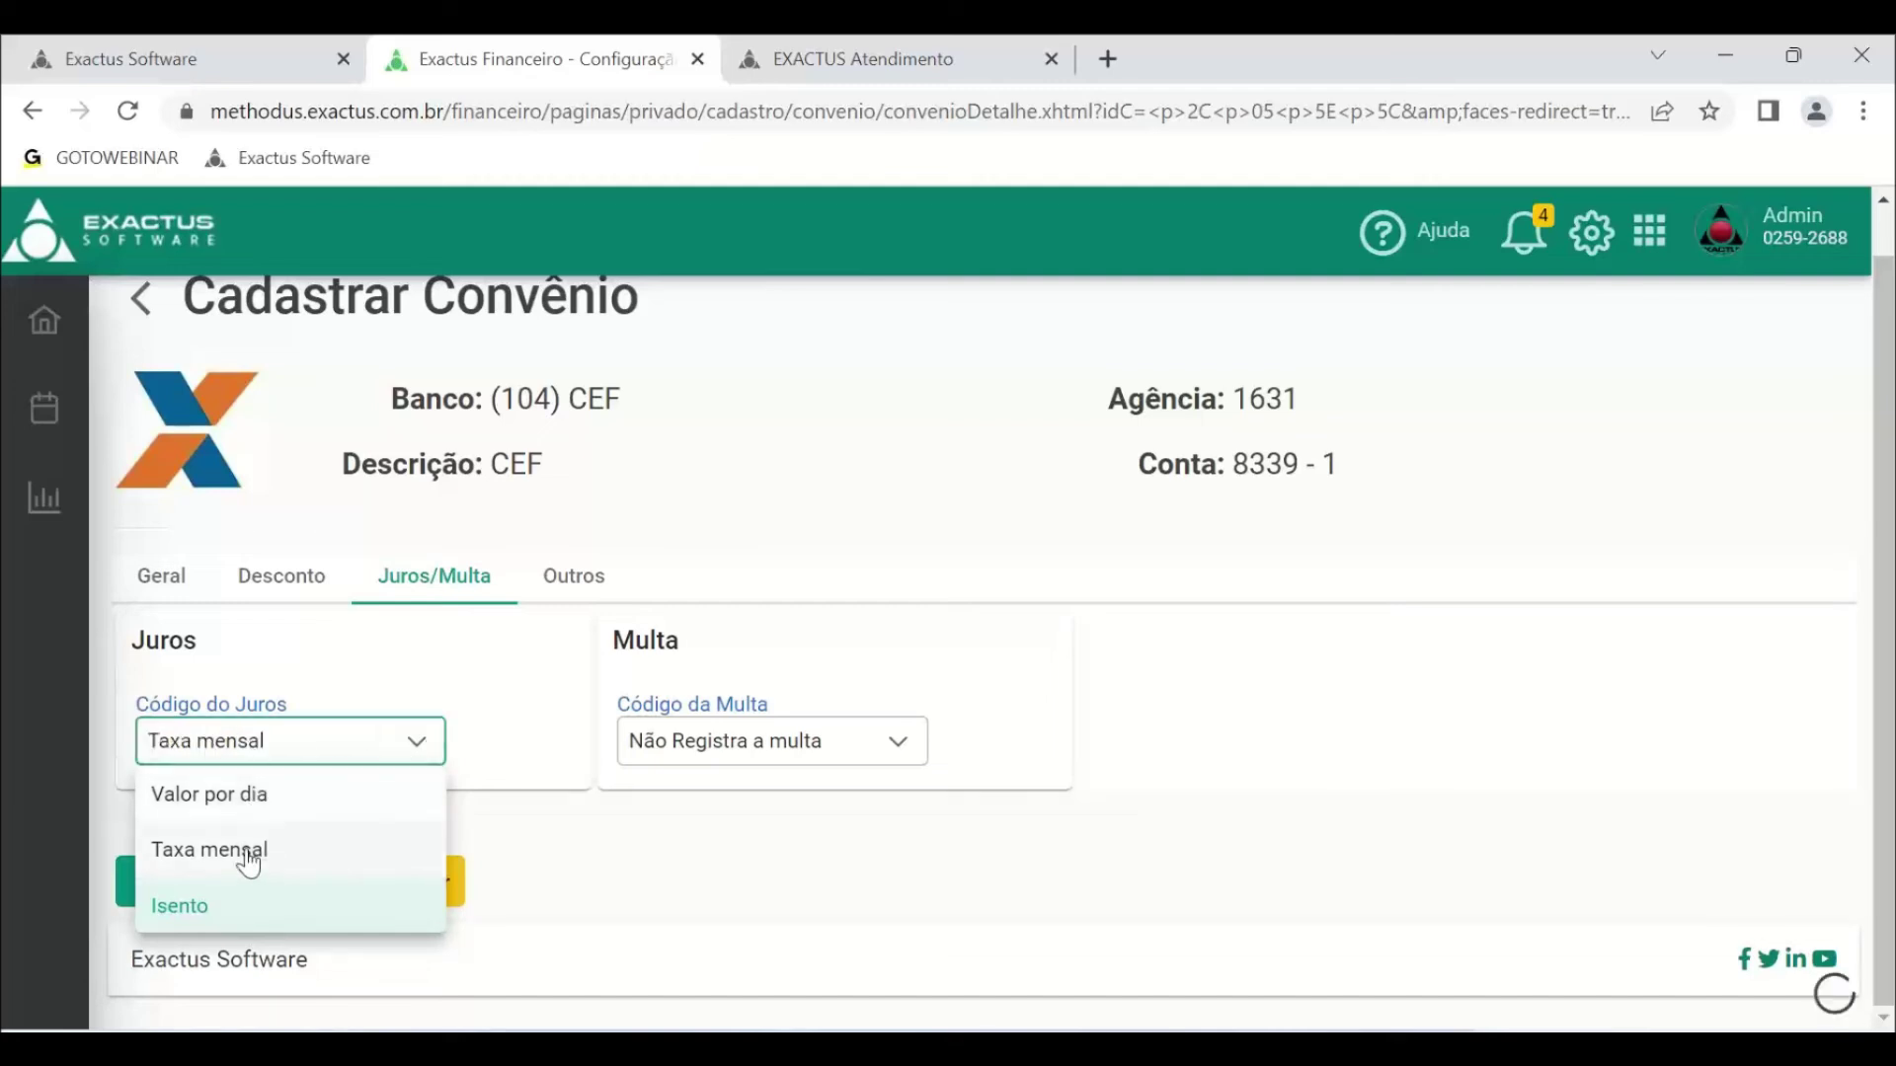
click(523, 744)
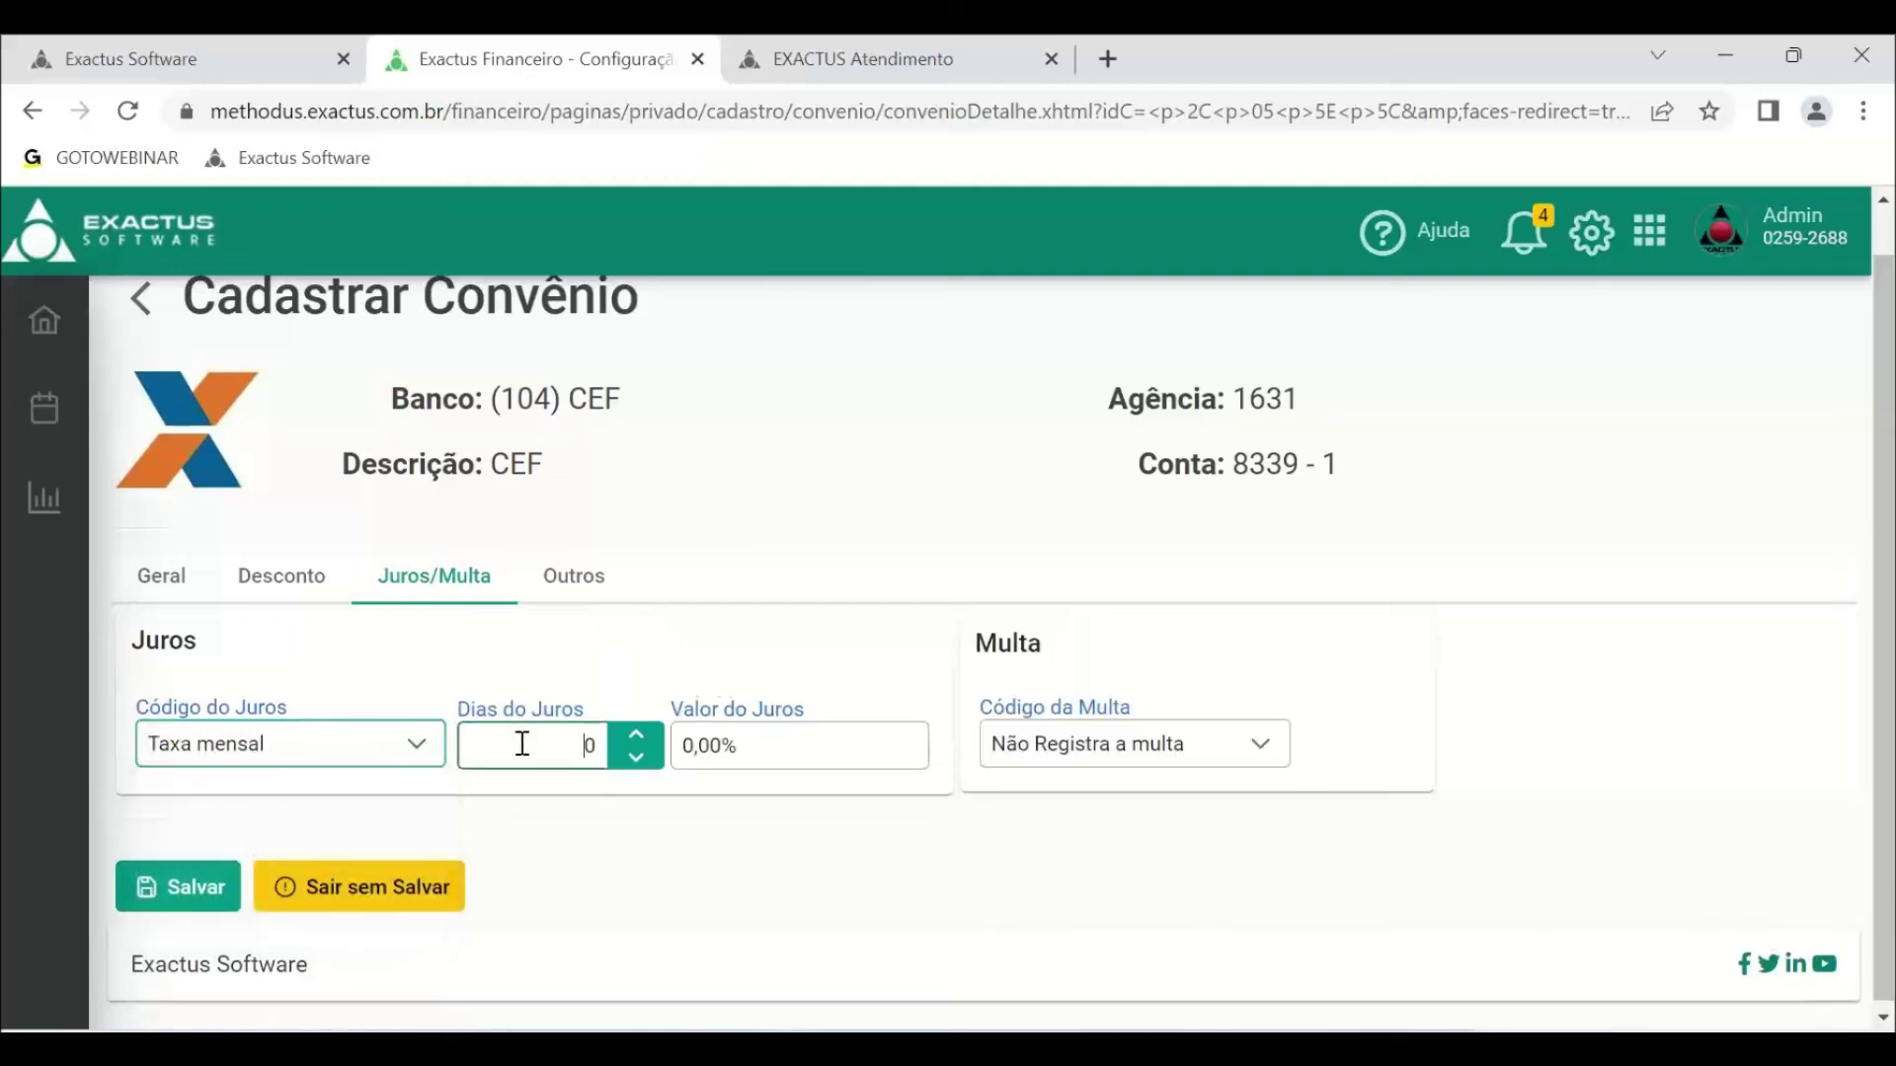
click(637, 739)
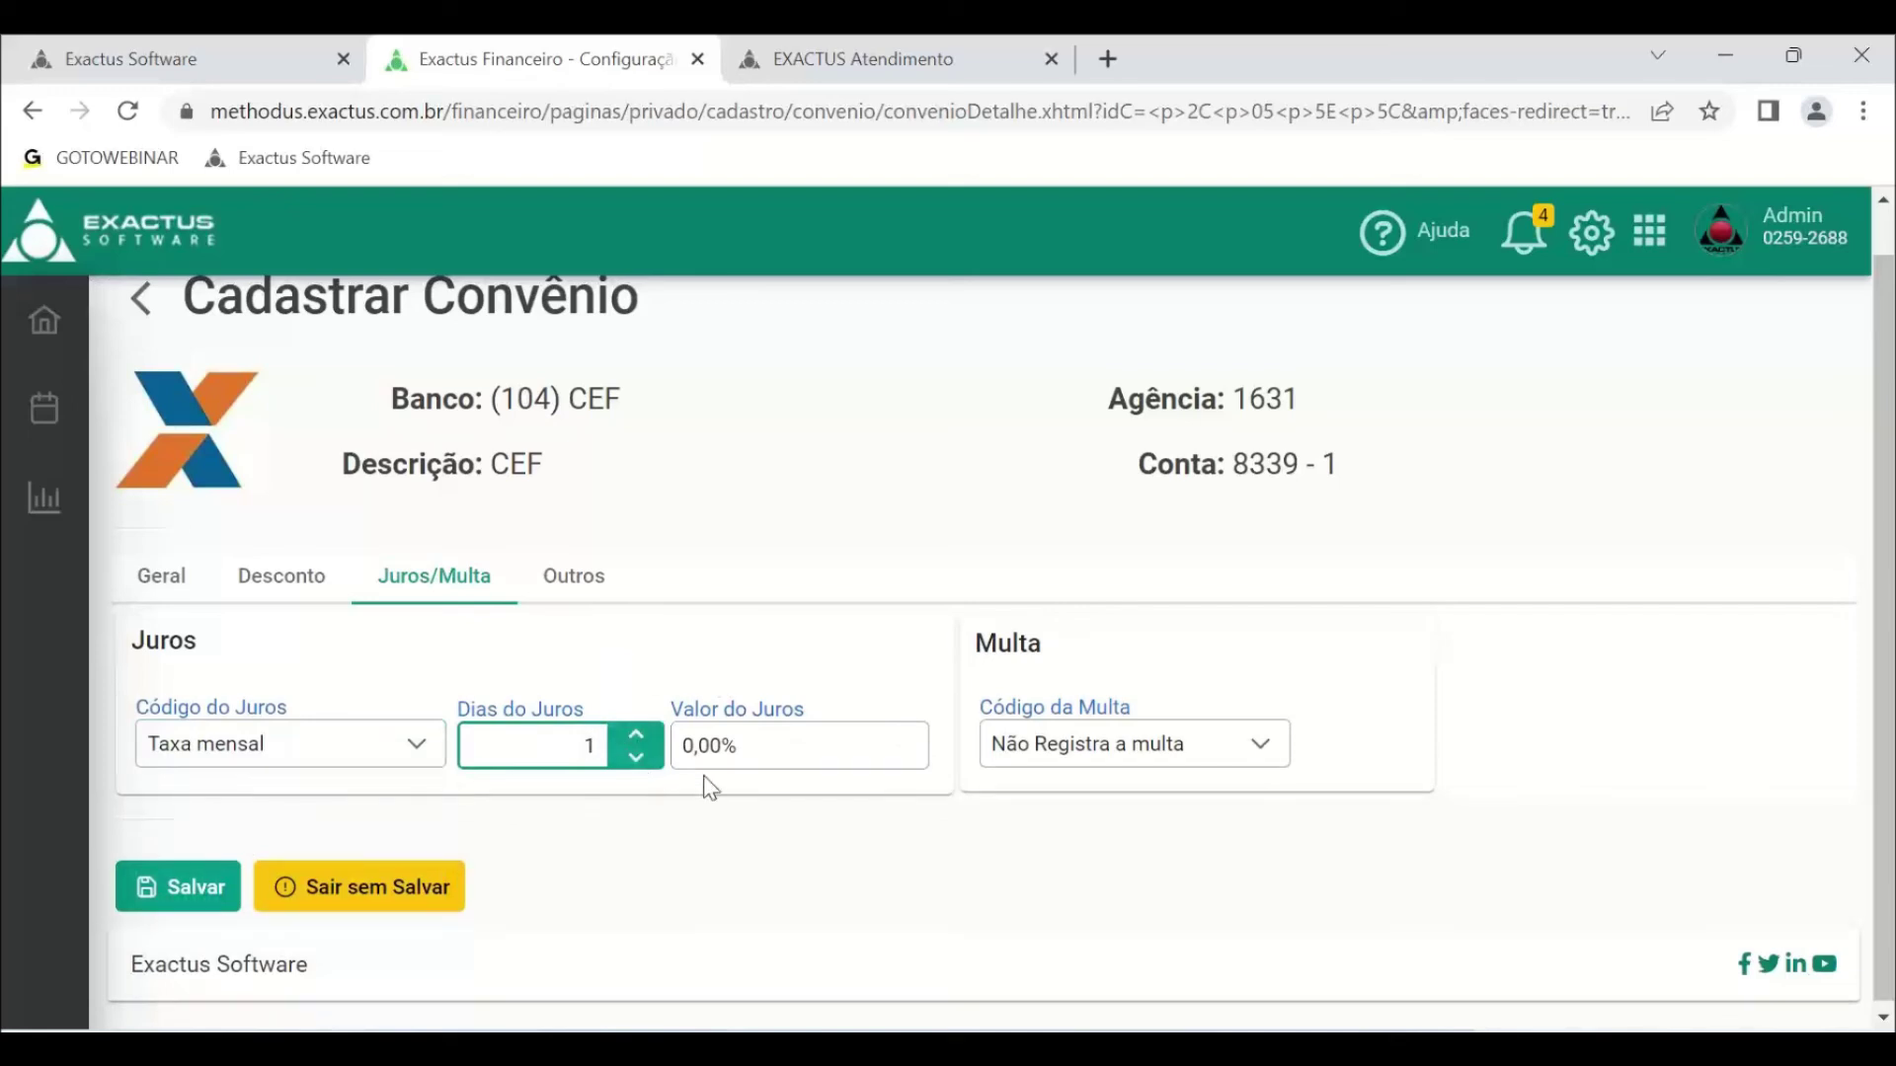
click(693, 747)
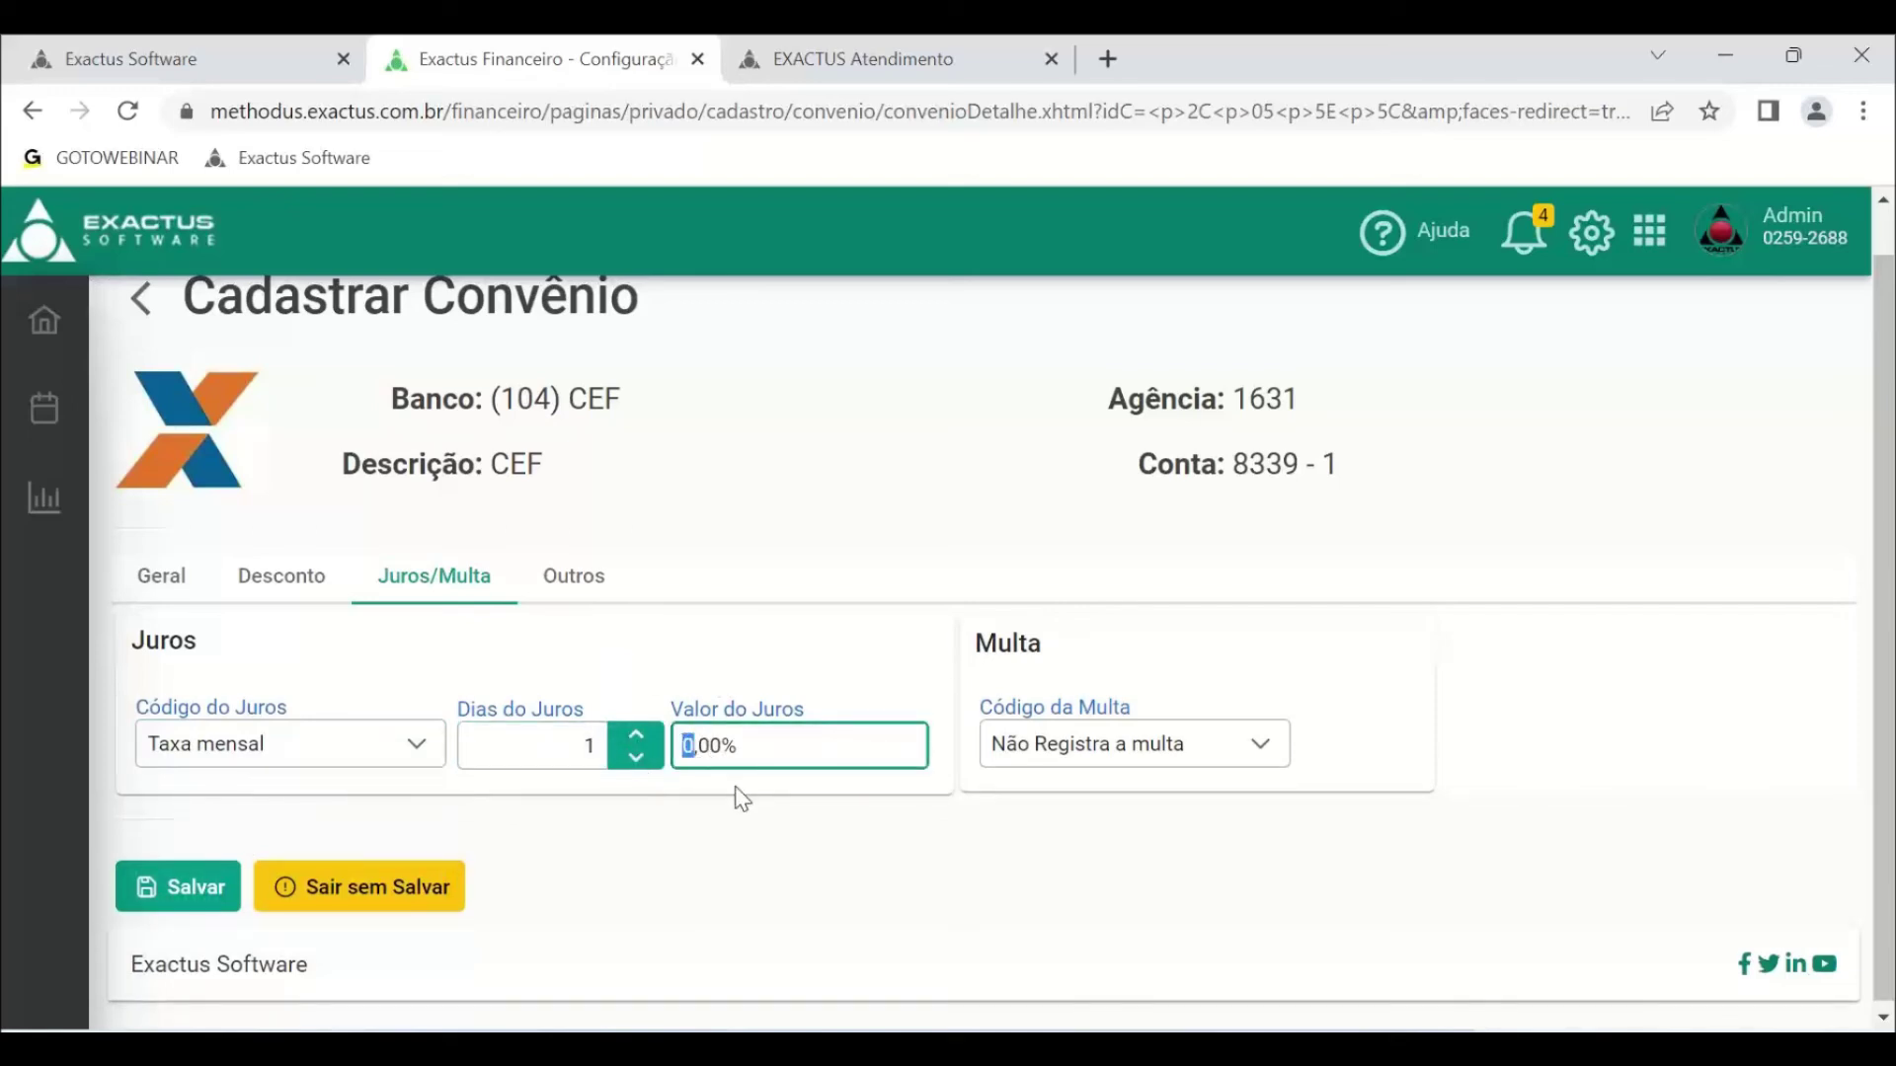
click(1259, 761)
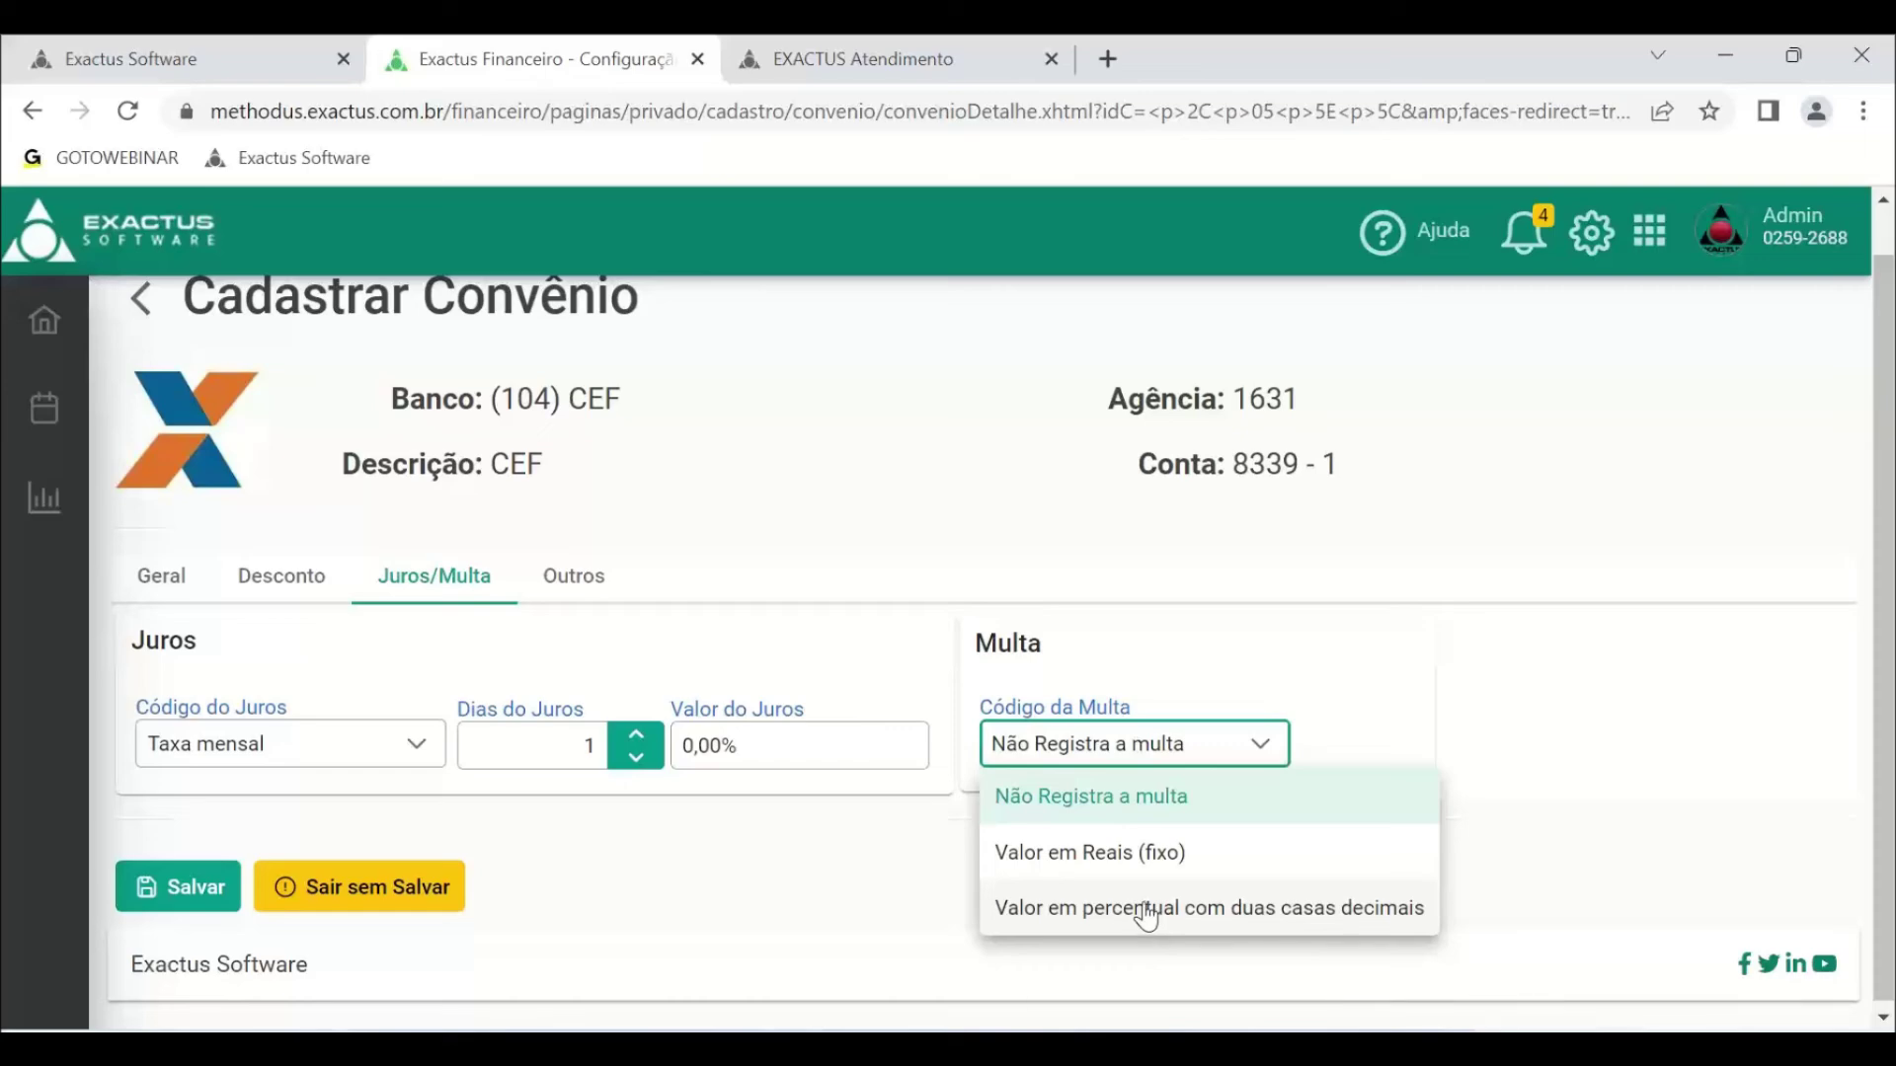
- Try automatic protest with Código do Protesto set to Protestar dias corridos and a Prazo Protesto of 5
click(571, 582)
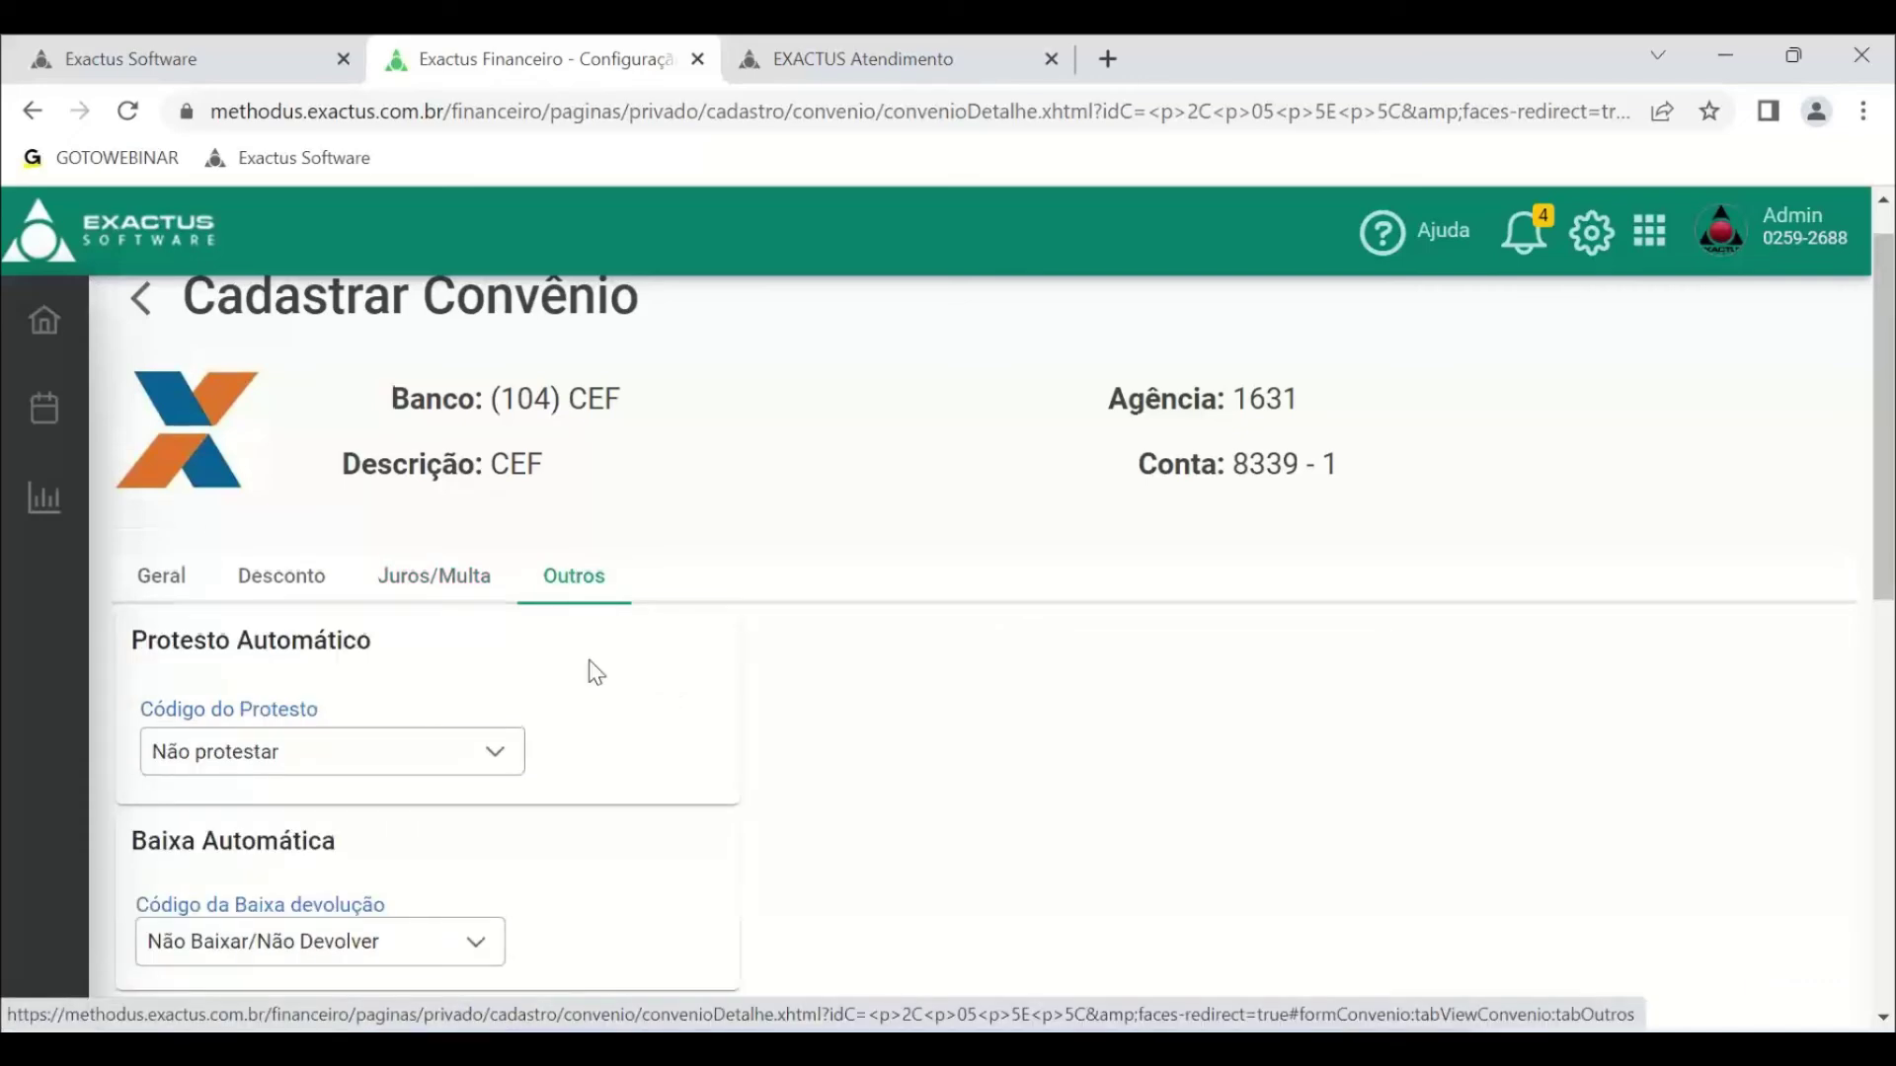
scroll(513, 669, down, 2)
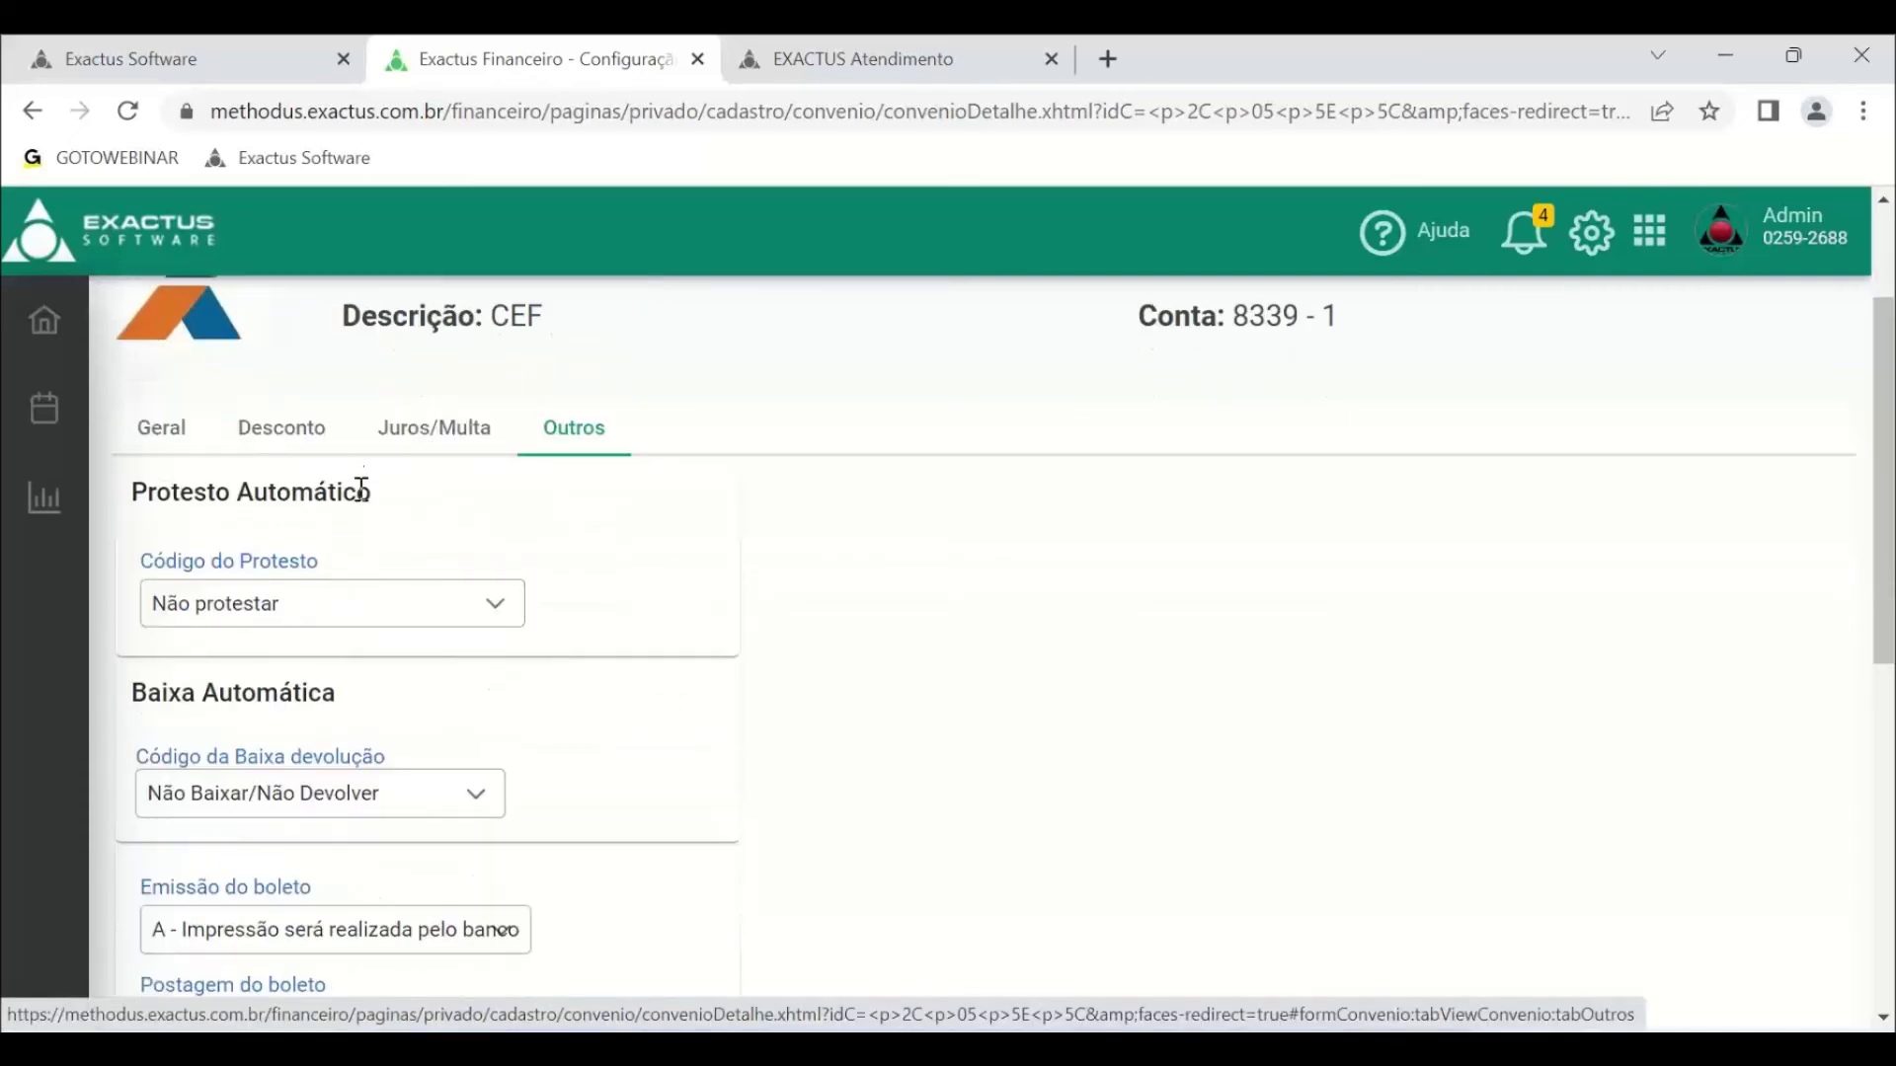
click(497, 606)
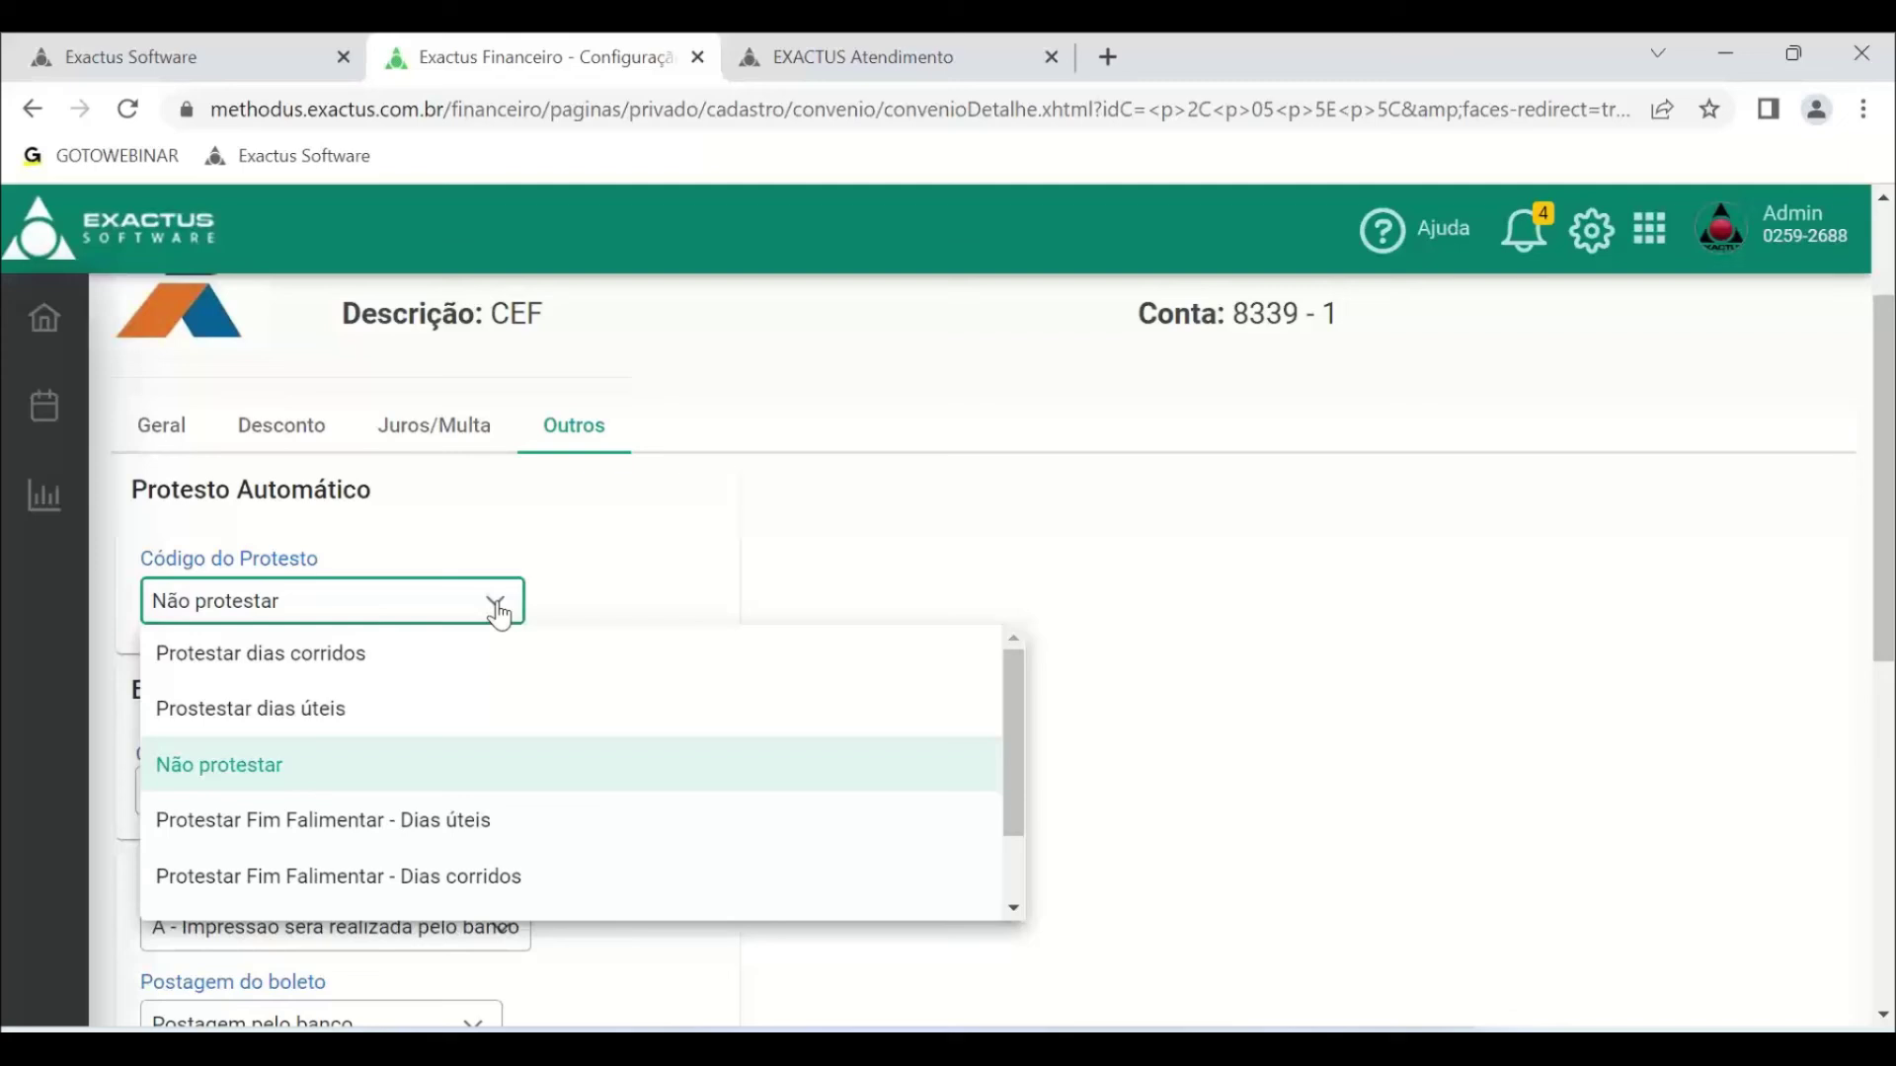
click(354, 656)
click(575, 599)
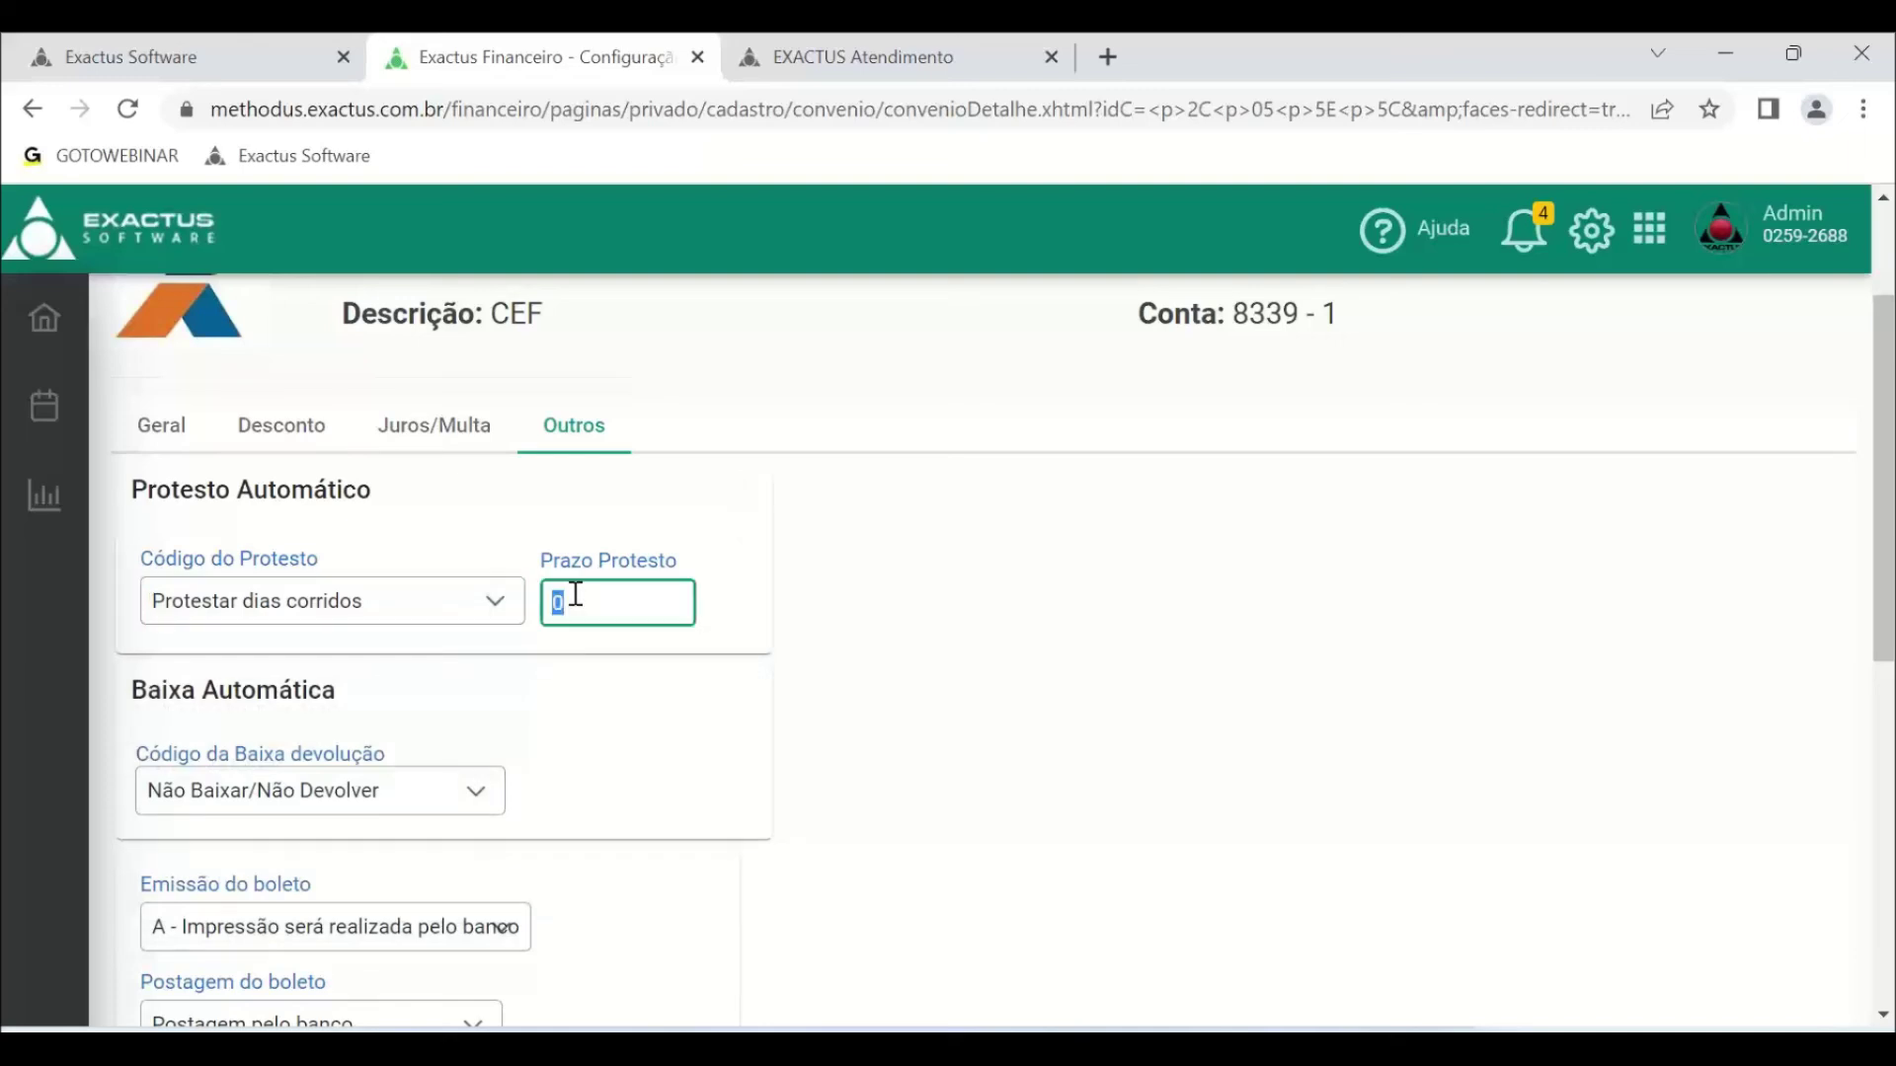
text(5)
- Try the Prostestar dias úteis protest code with a Prazo Protesto of 3
click(509, 602)
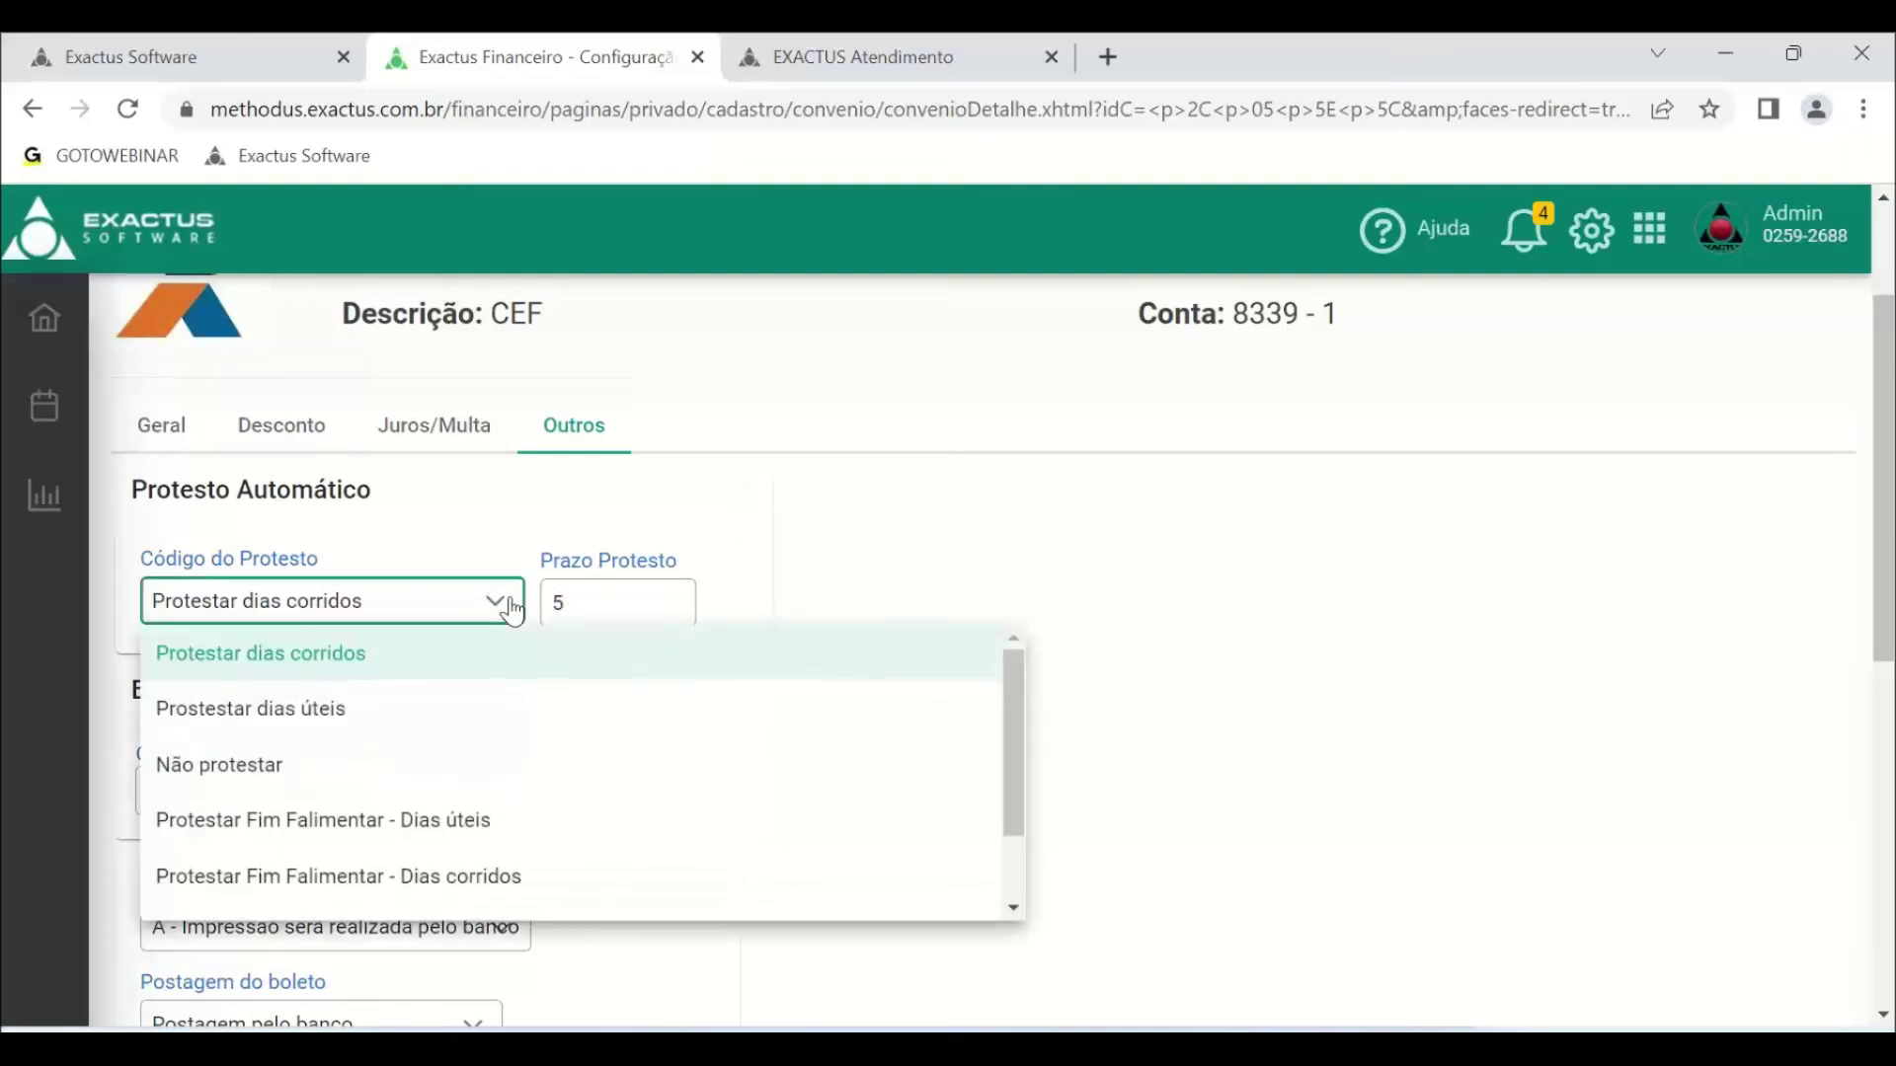
click(309, 715)
click(635, 601)
double_click(635, 601)
text(3)
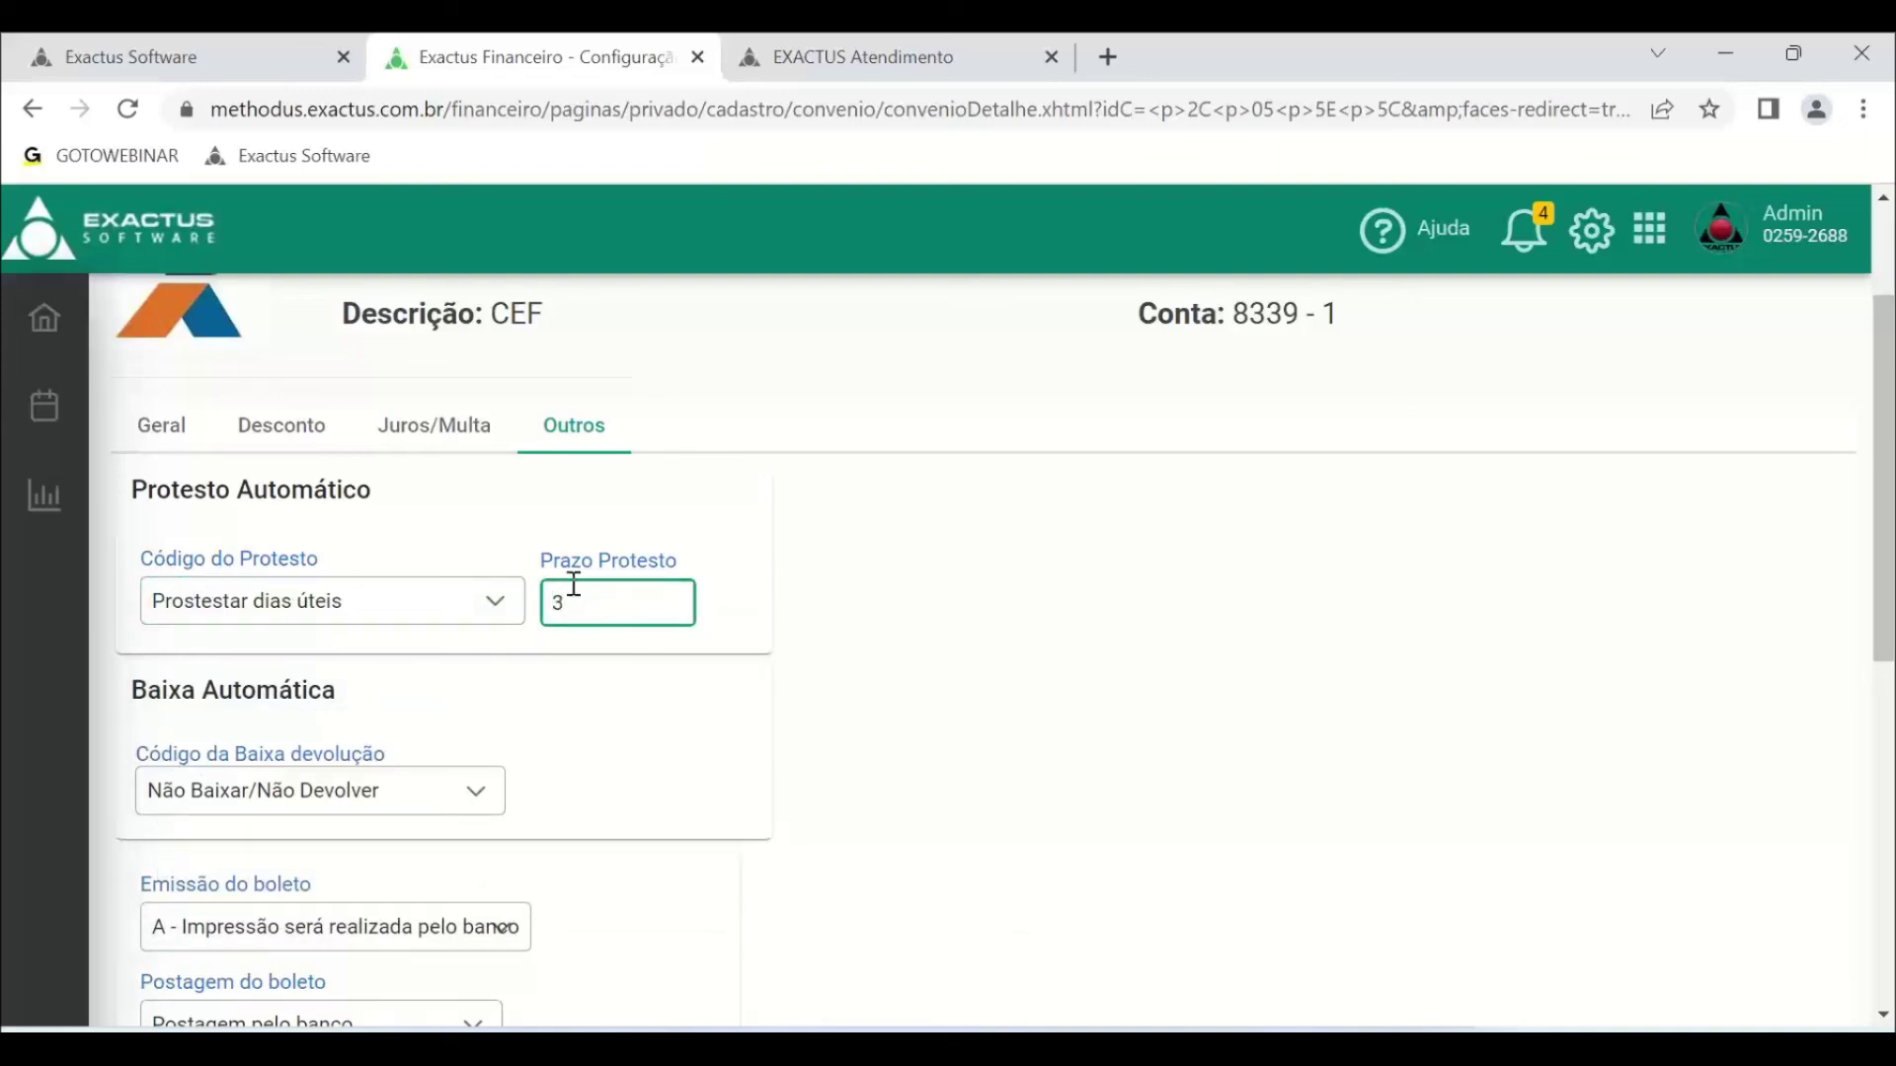
- Reset the Código do Protesto to Não protestar
click(484, 604)
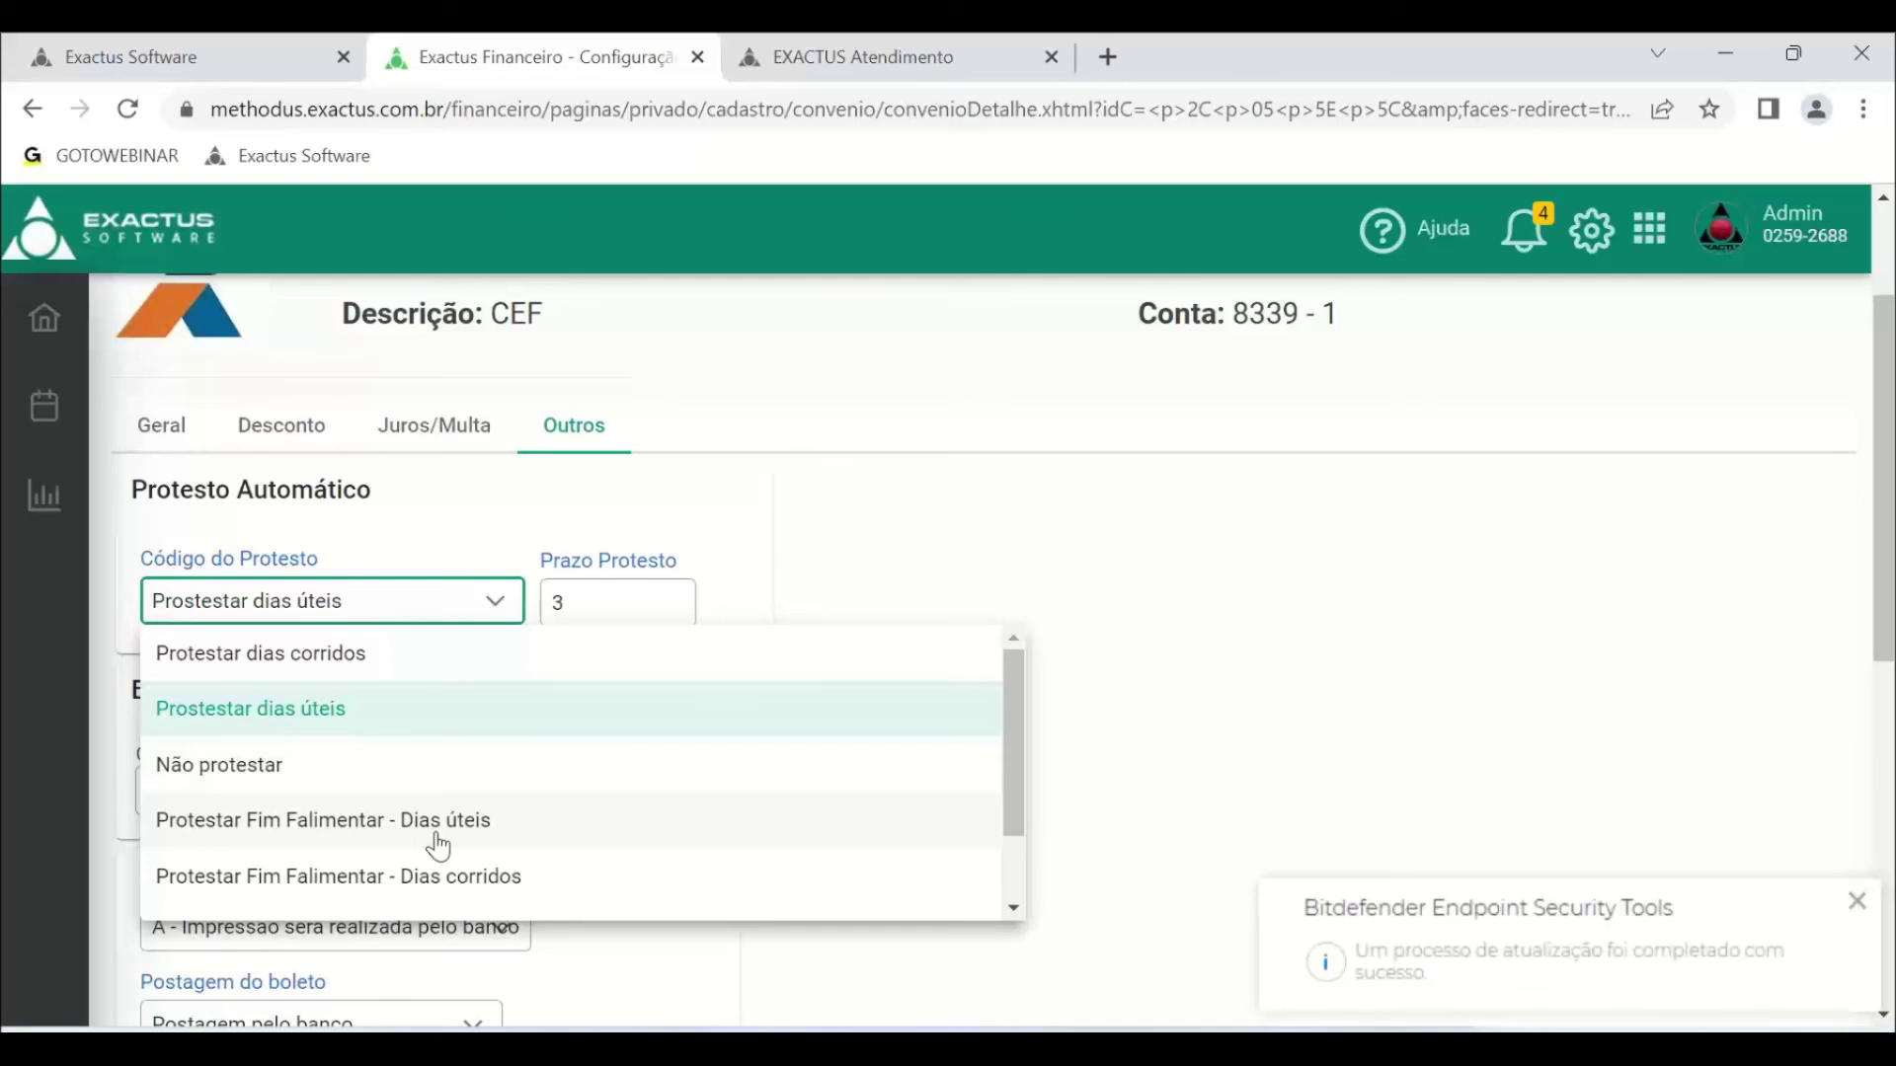
click(365, 782)
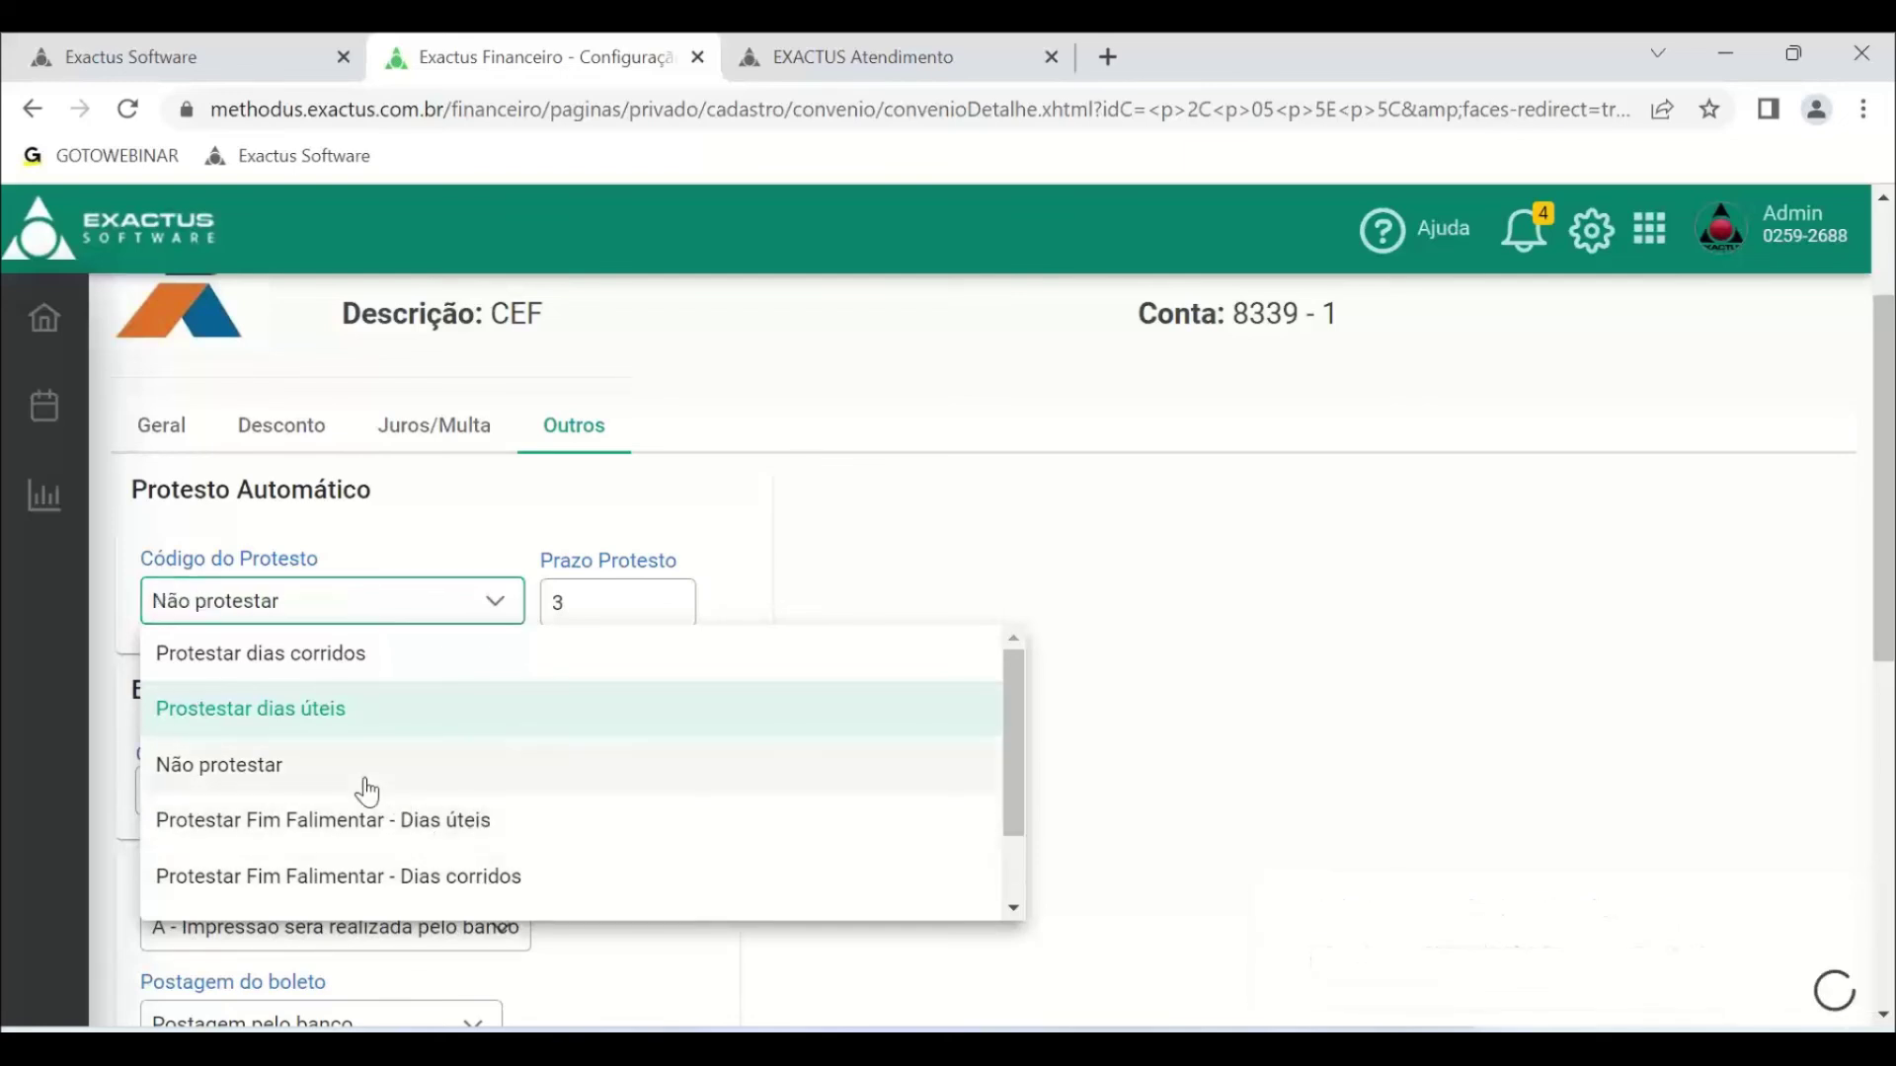
scroll(639, 691, down, 2)
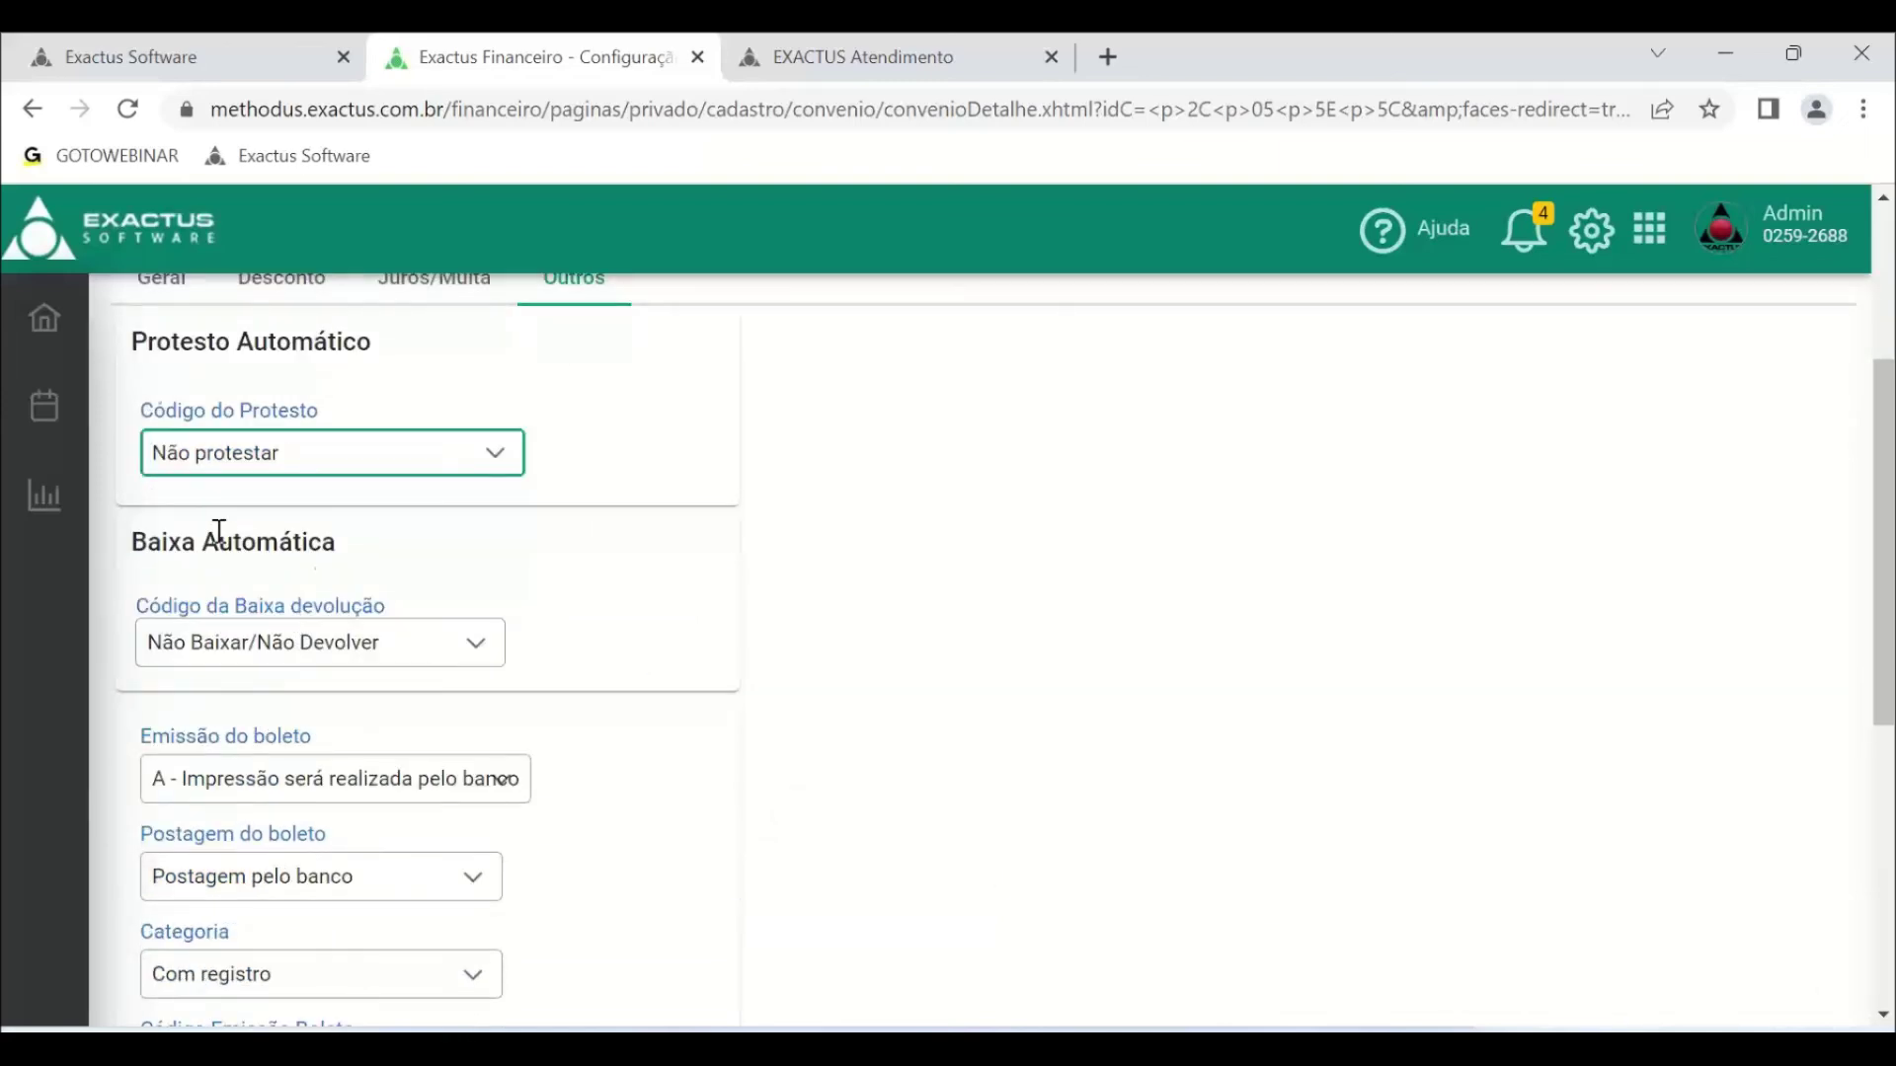
- Review the options for Código da Baixa devolução and Emissão do boleto in the convênio's other settings
click(485, 644)
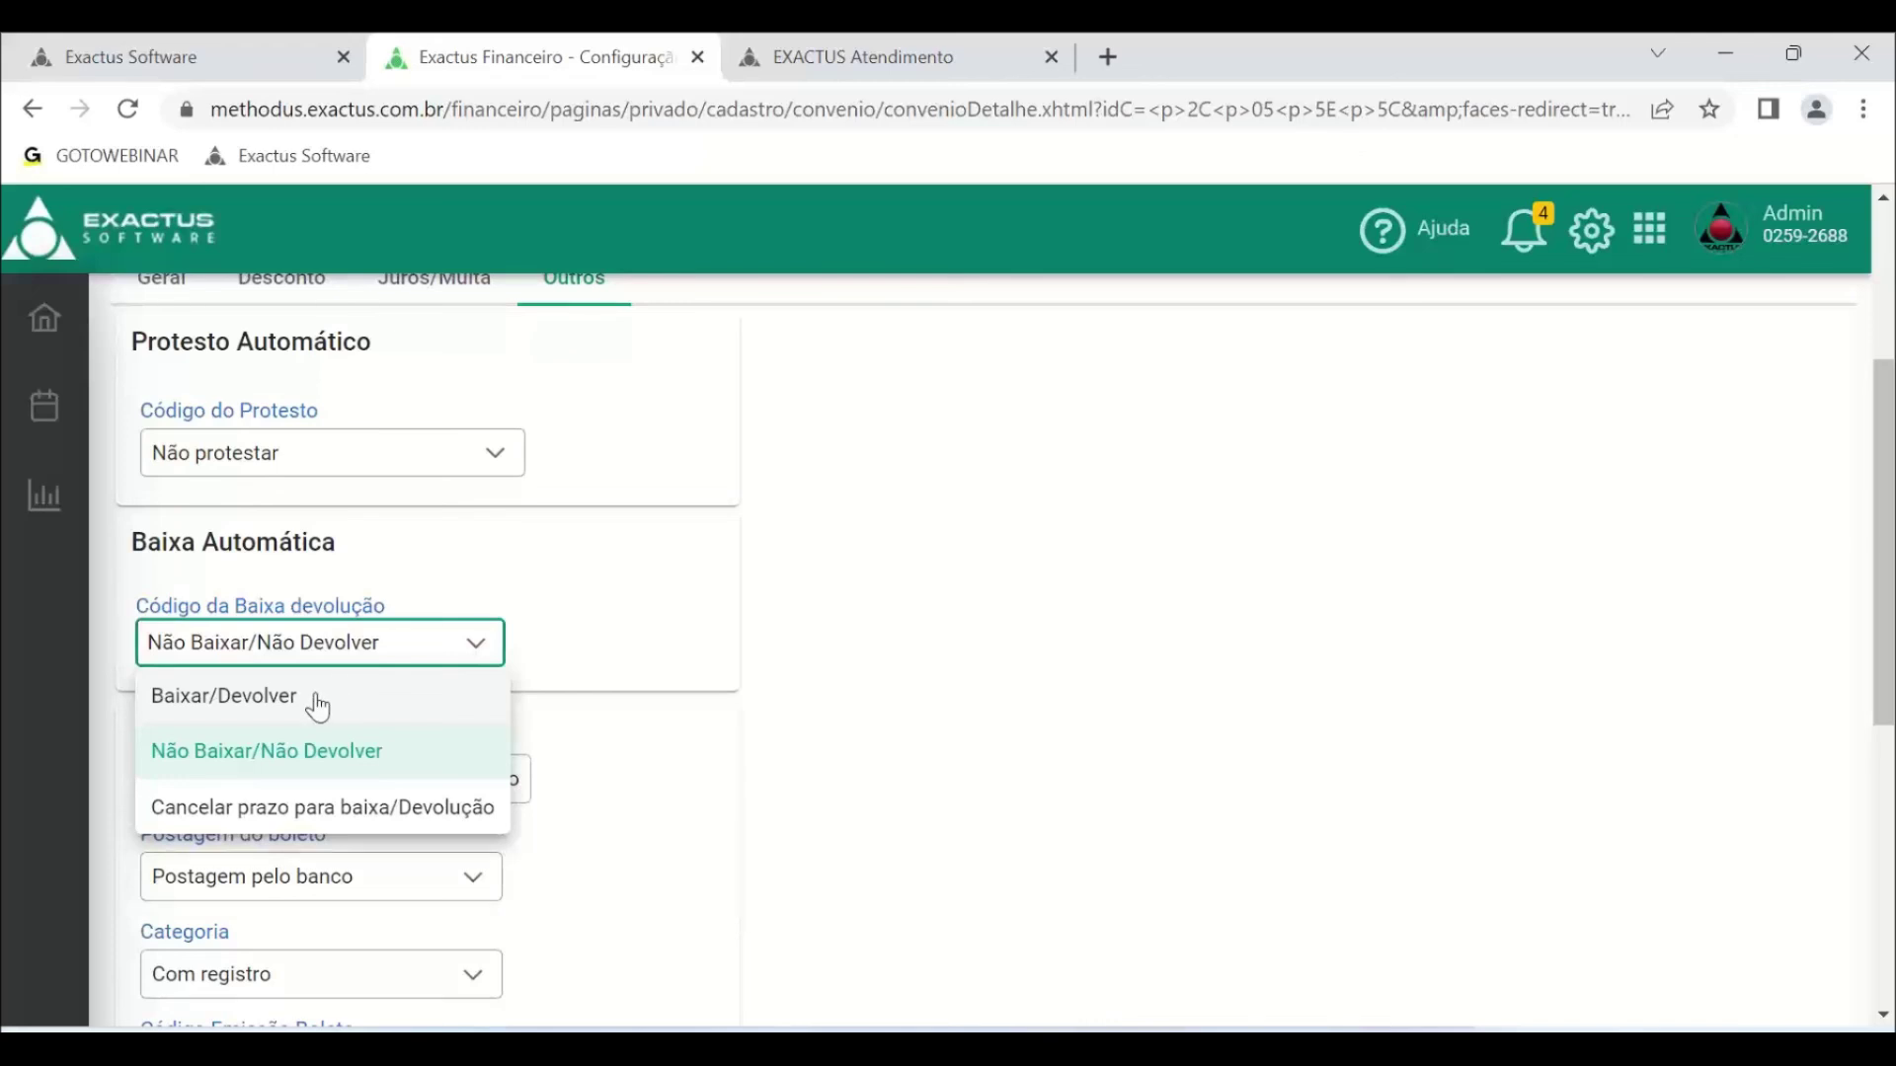
click(588, 604)
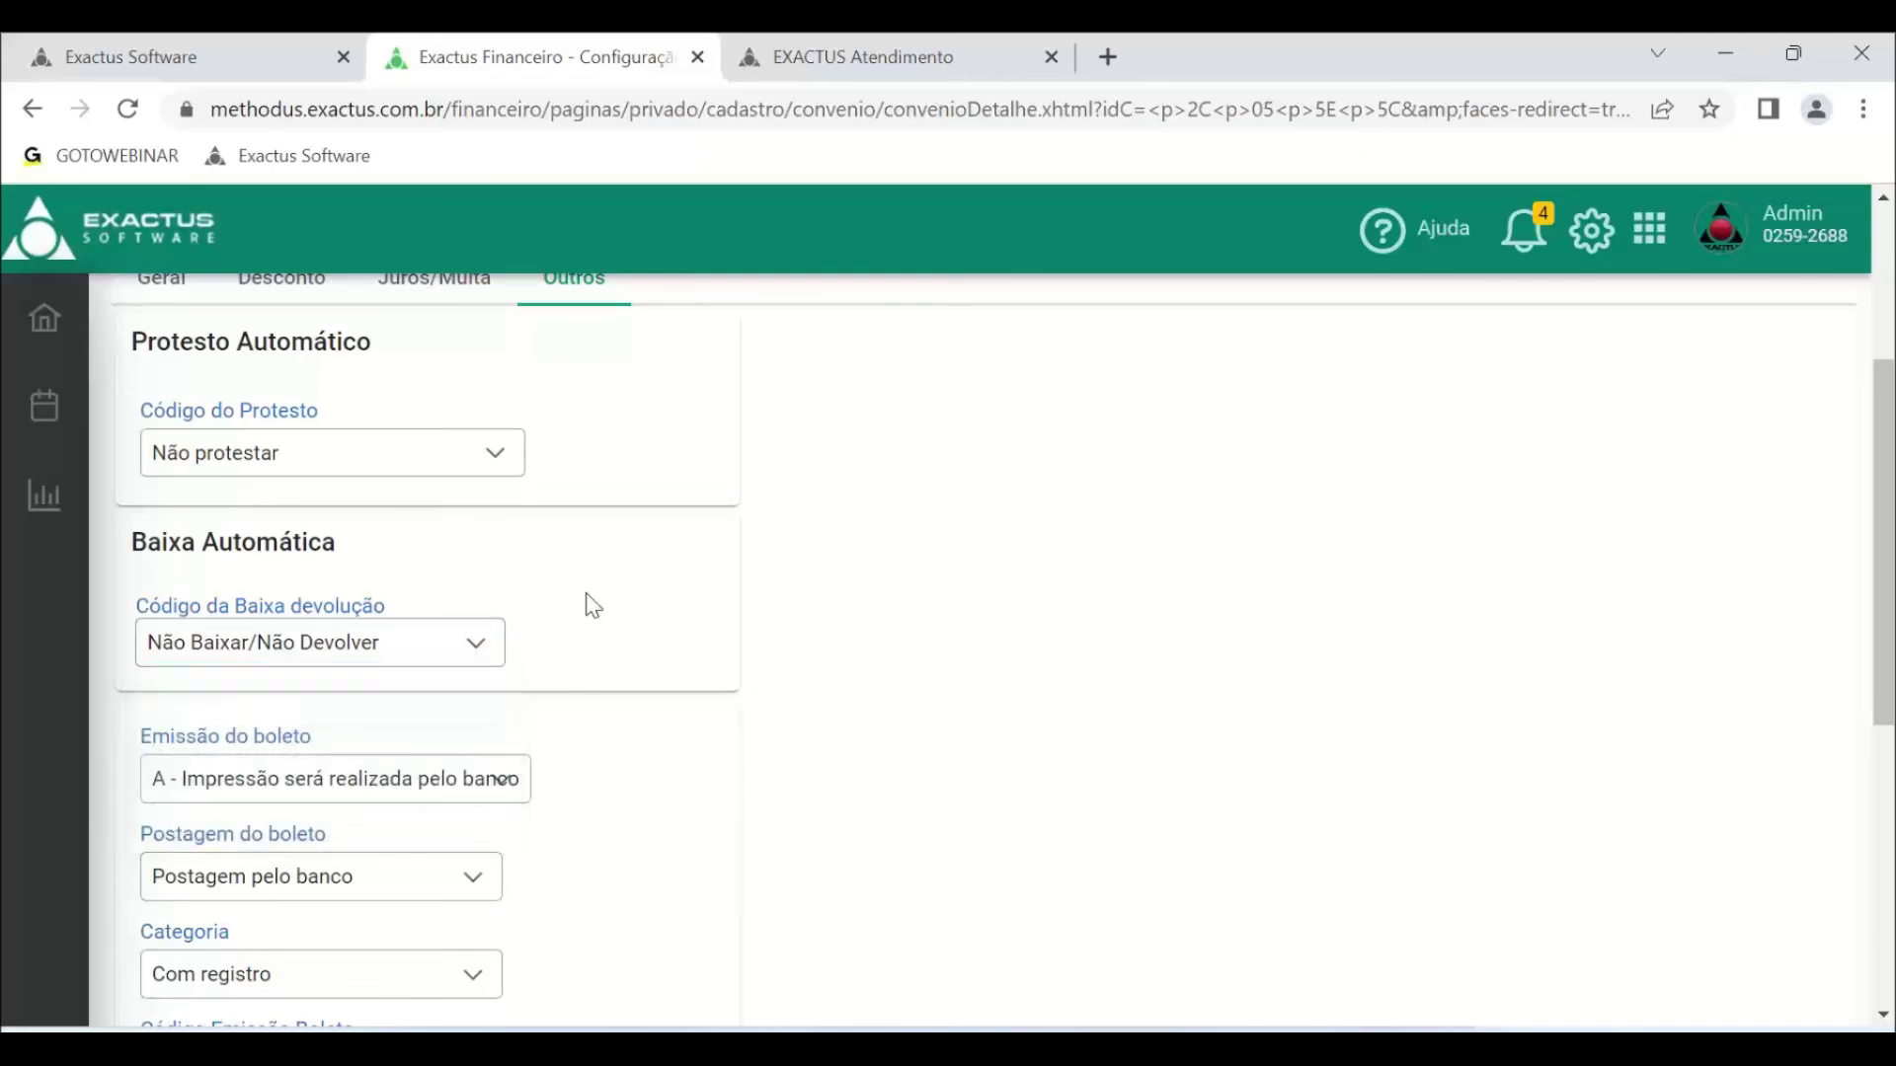
scroll(803, 609, down, 3)
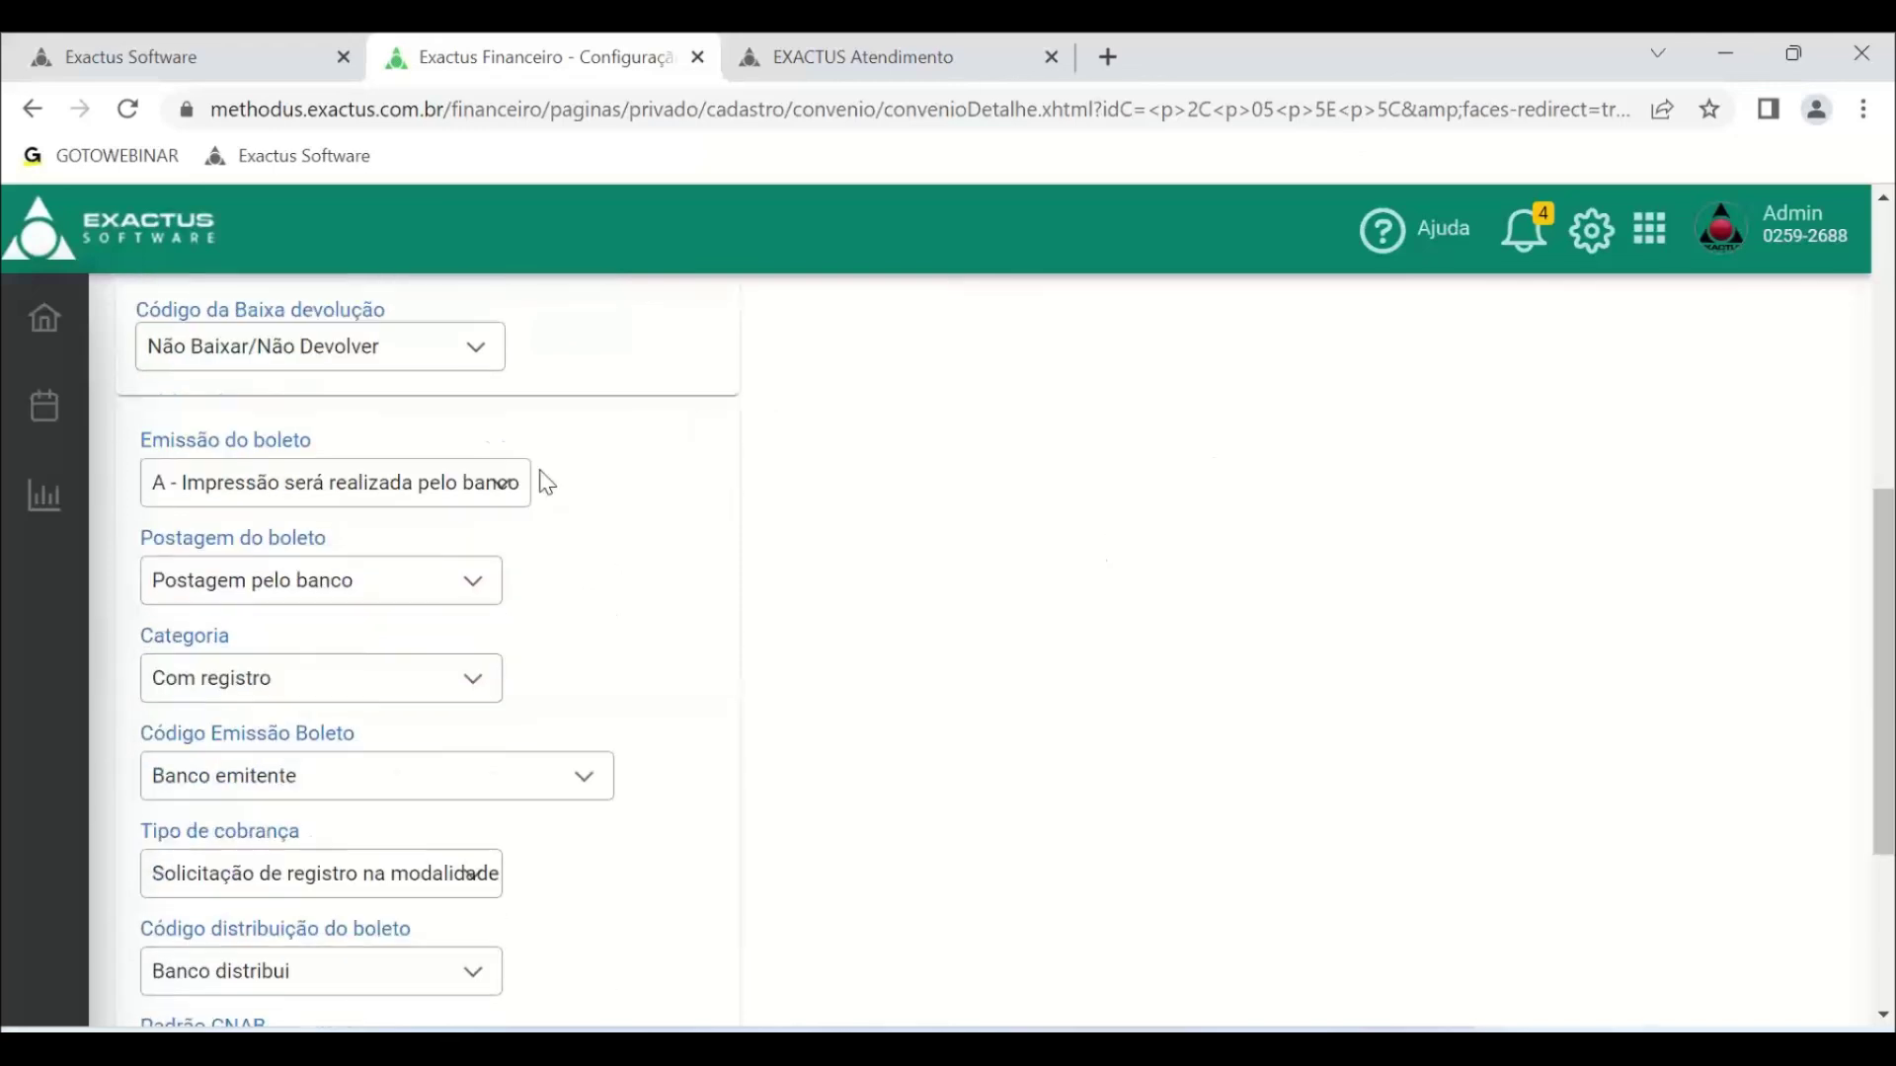
click(514, 490)
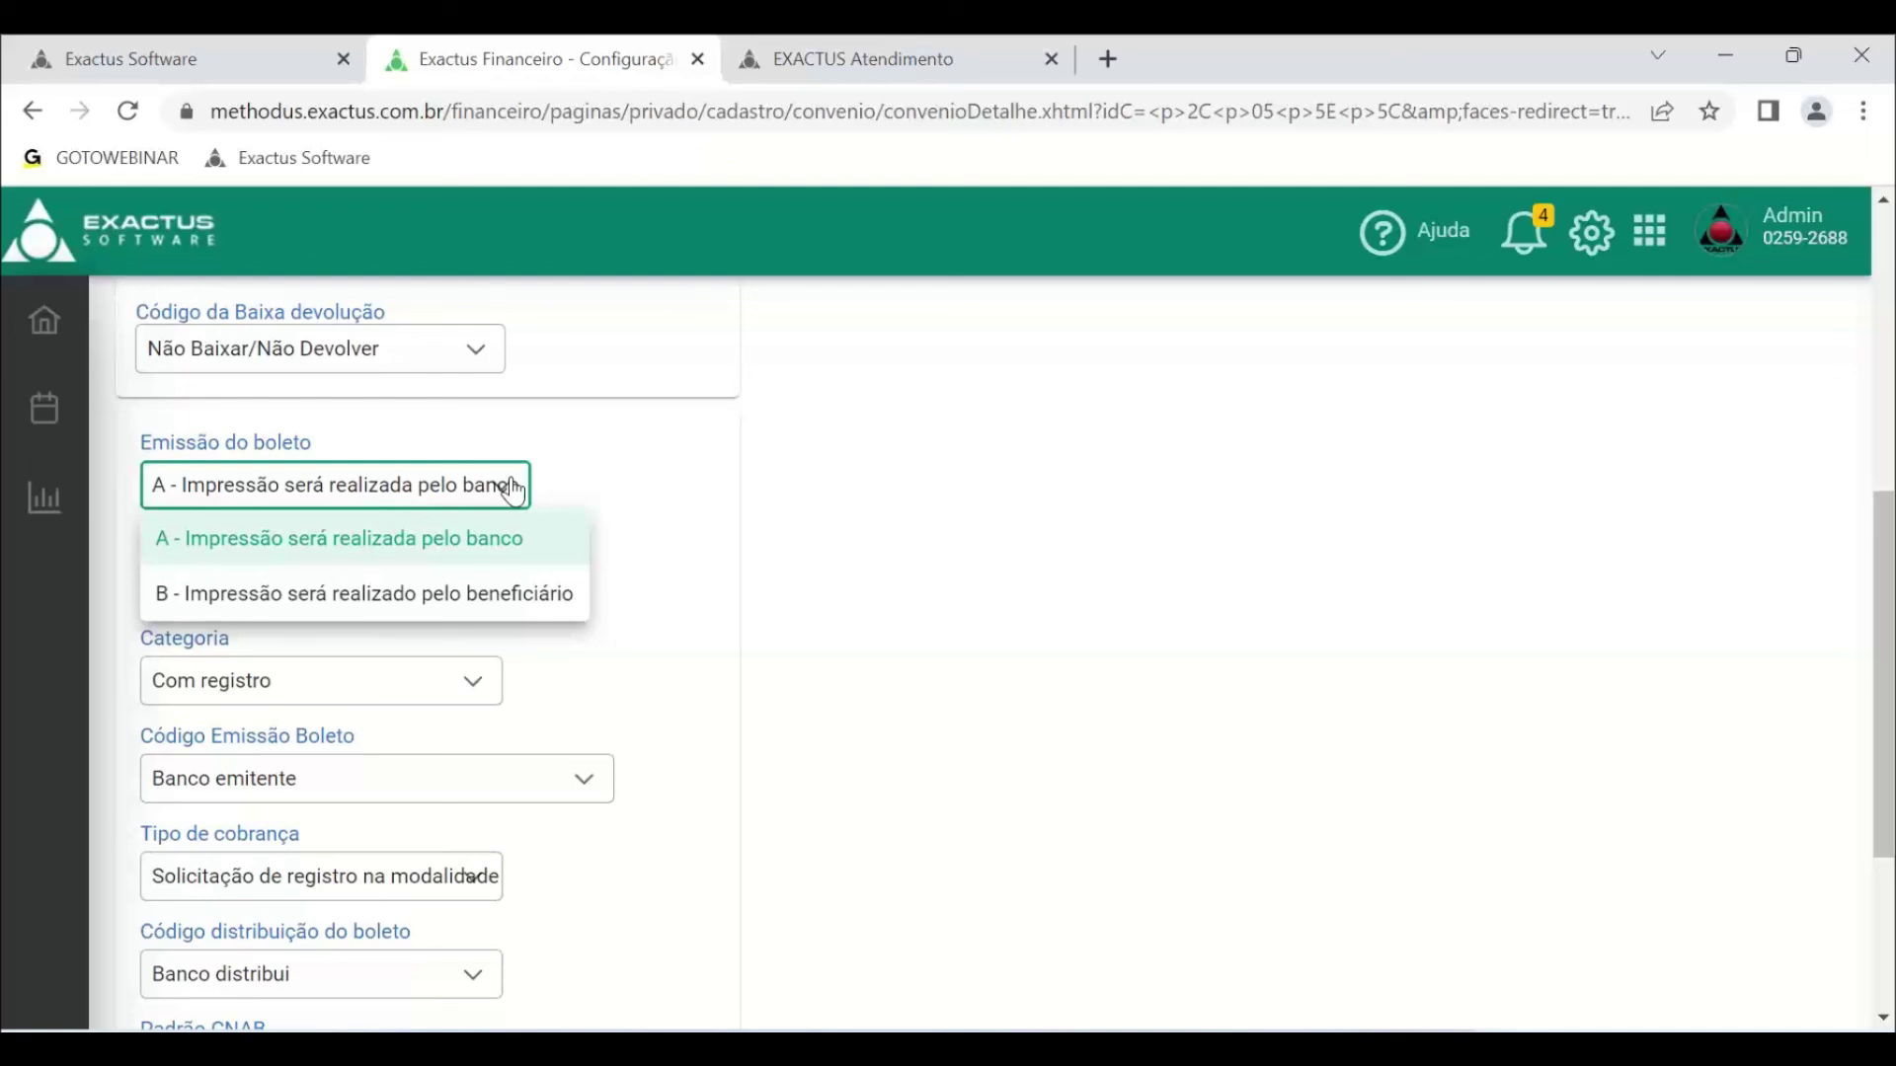
click(514, 491)
click(686, 515)
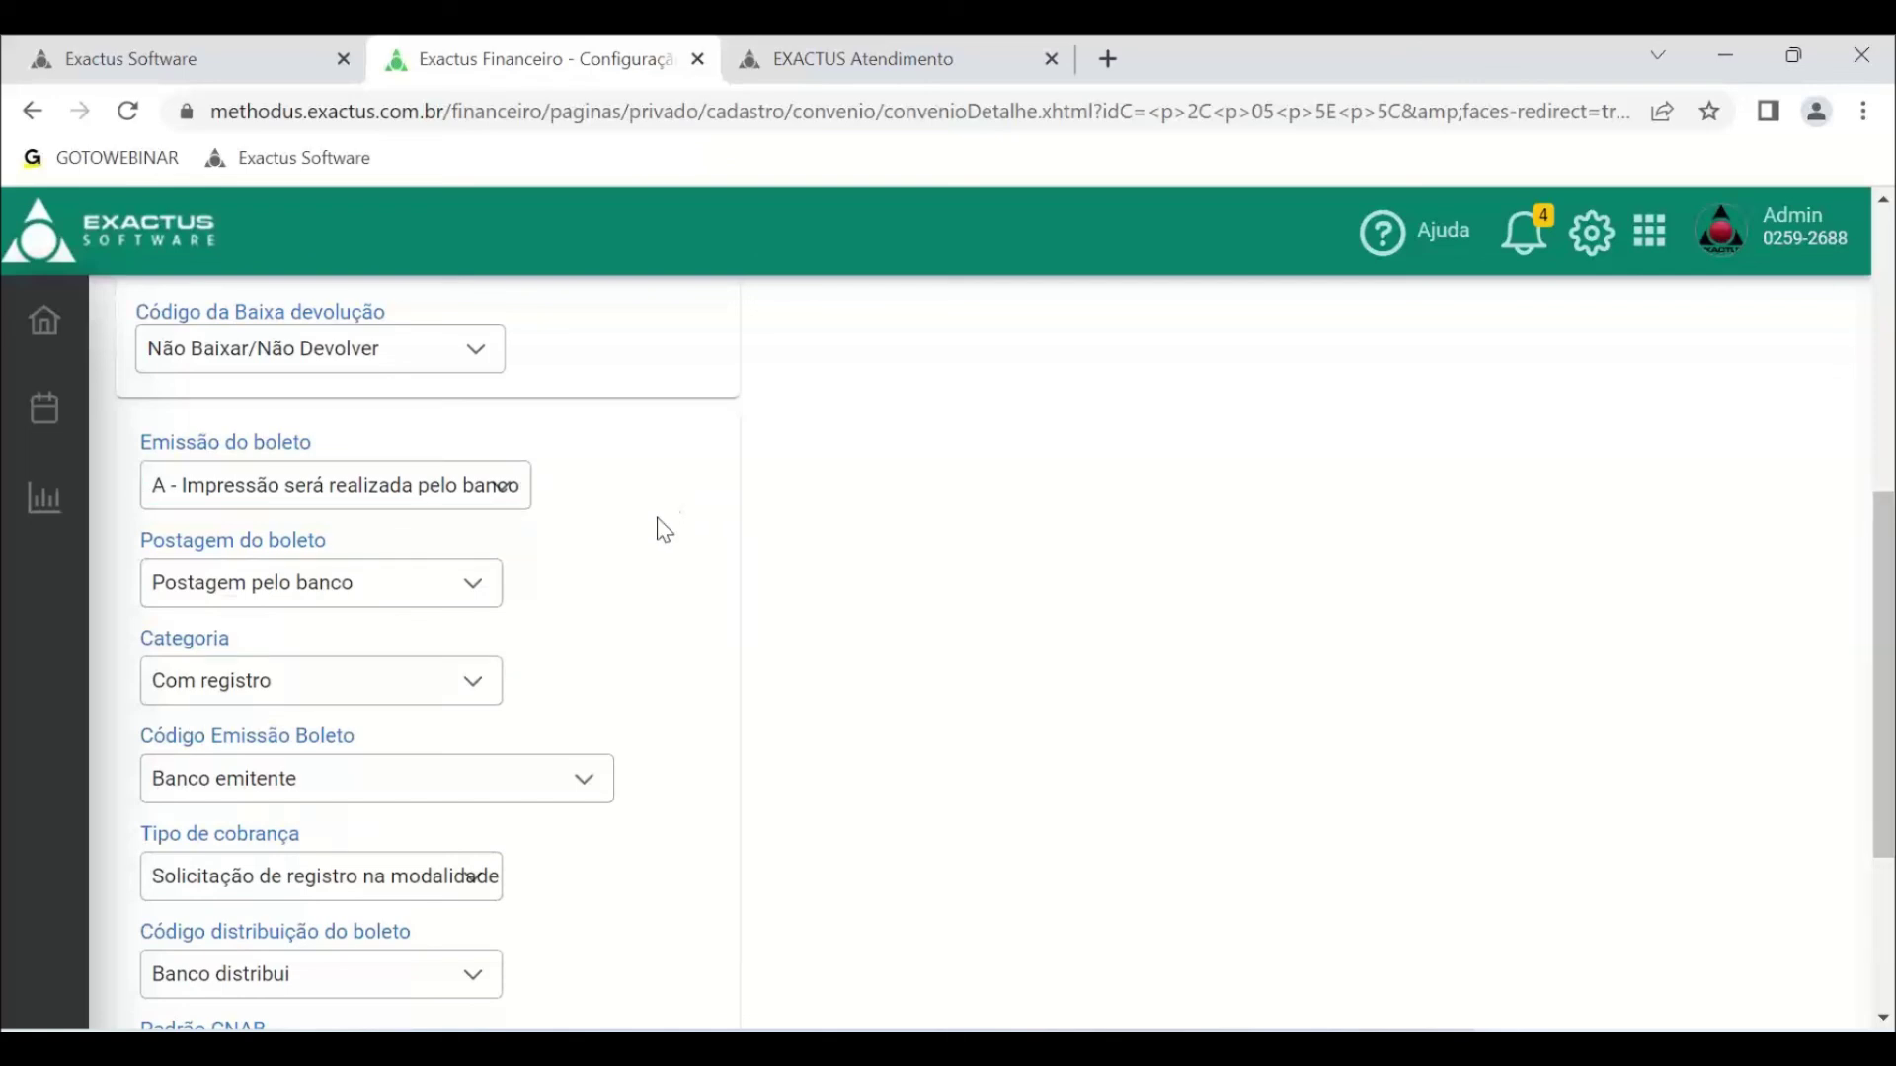
- Review the Postagem do boleto options and select Com registro as the convênio's Categoria
click(480, 590)
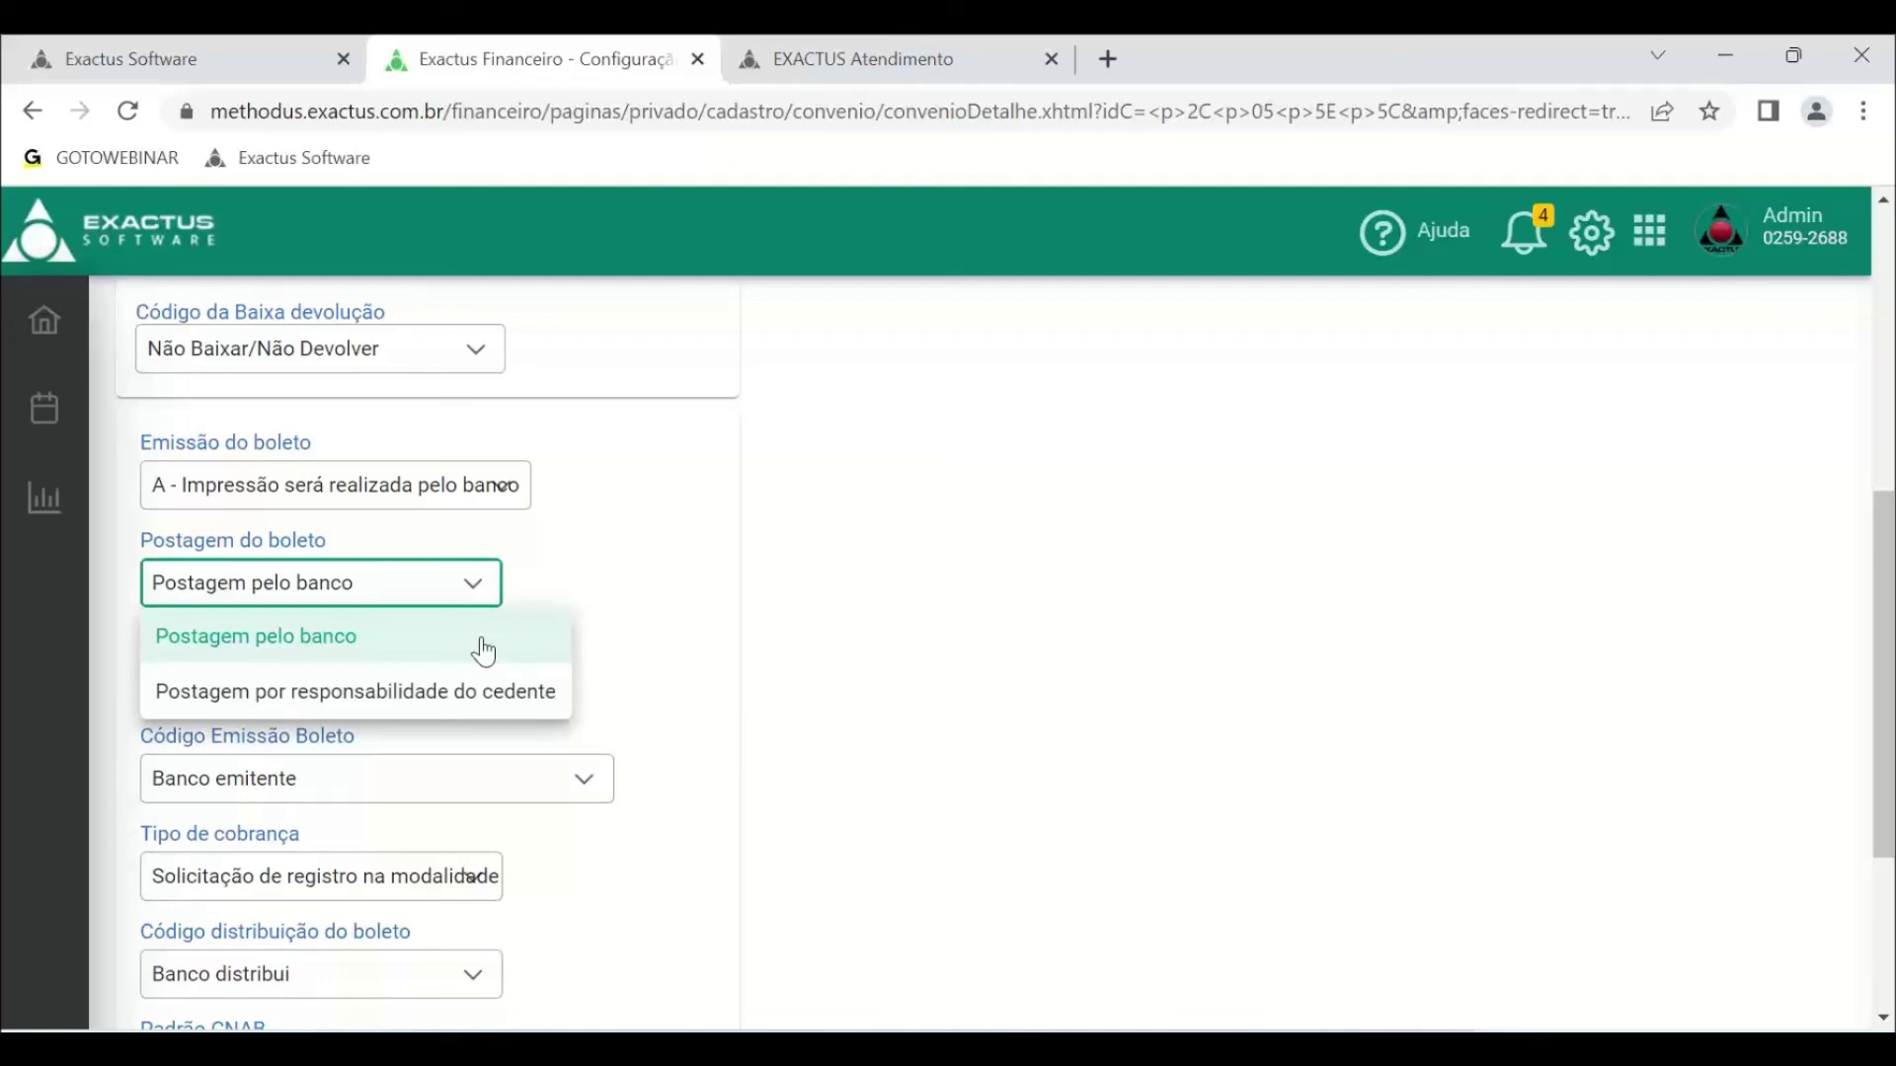
click(559, 580)
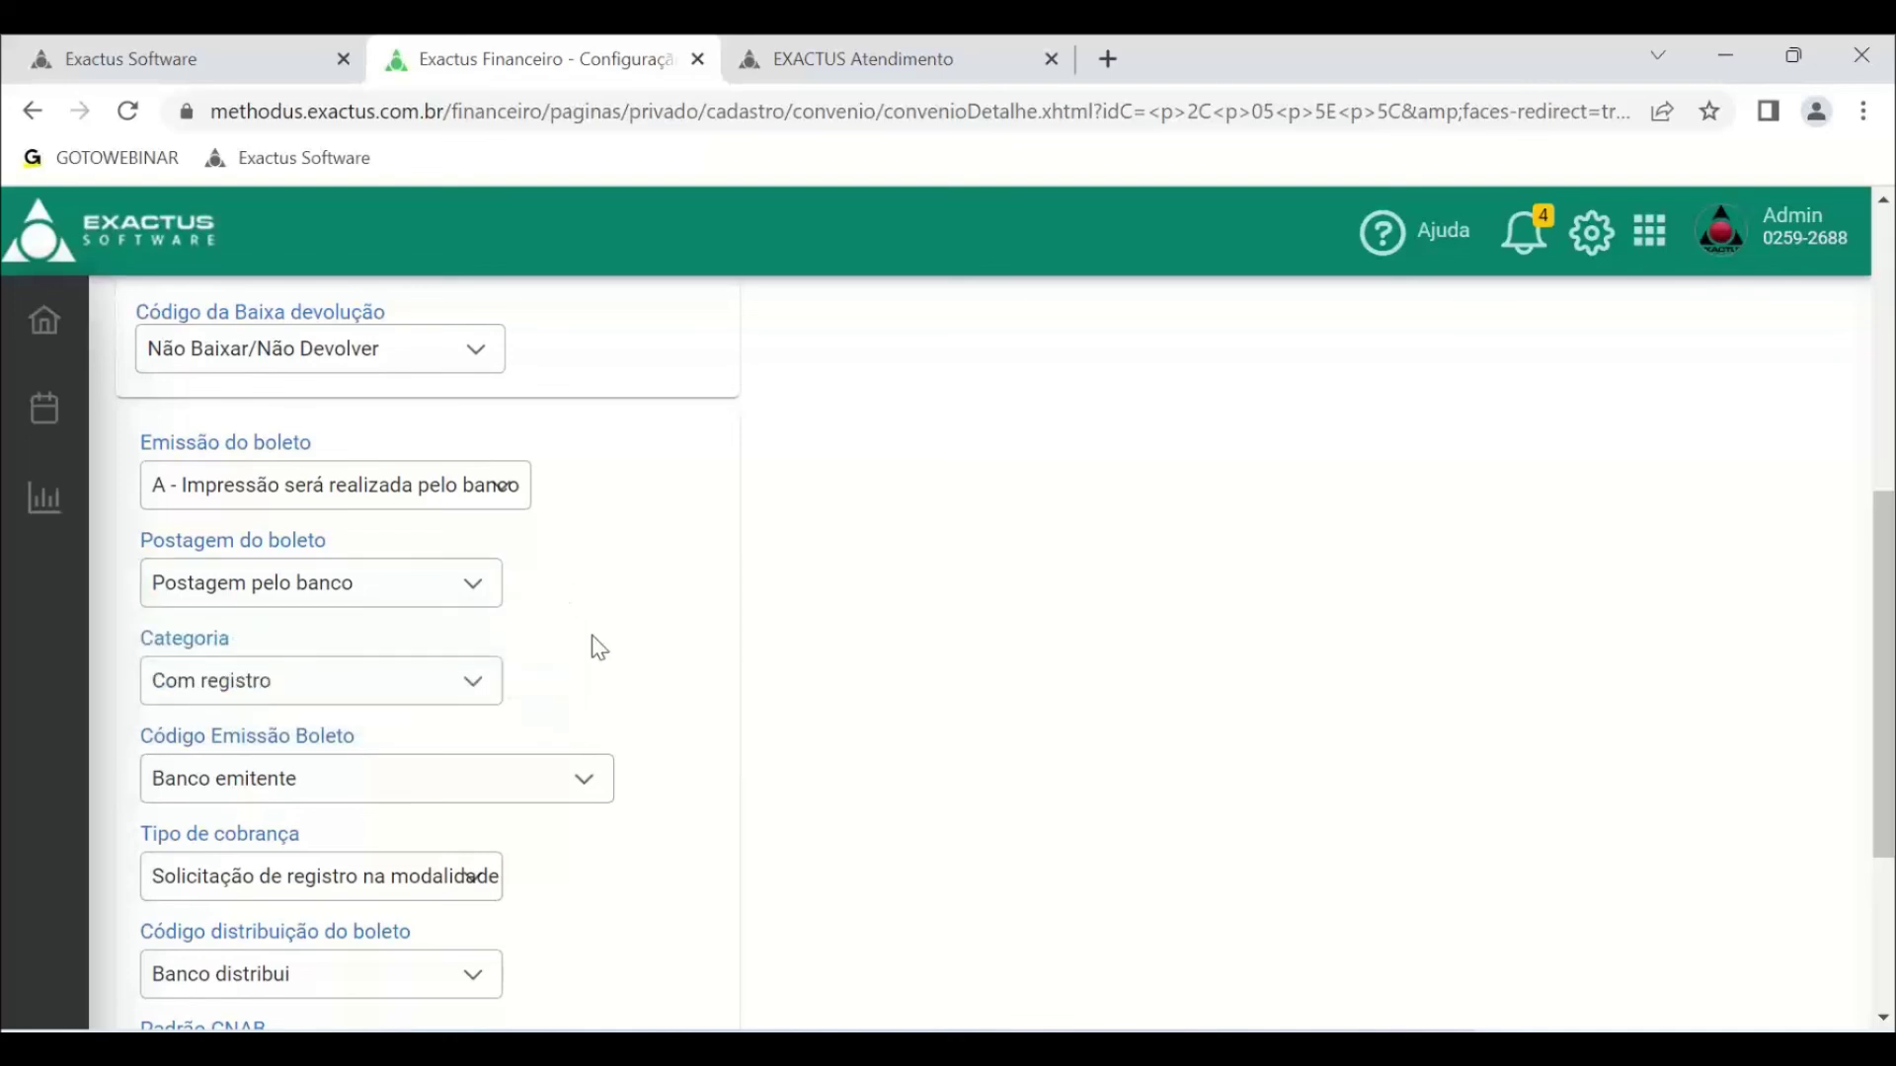
click(478, 681)
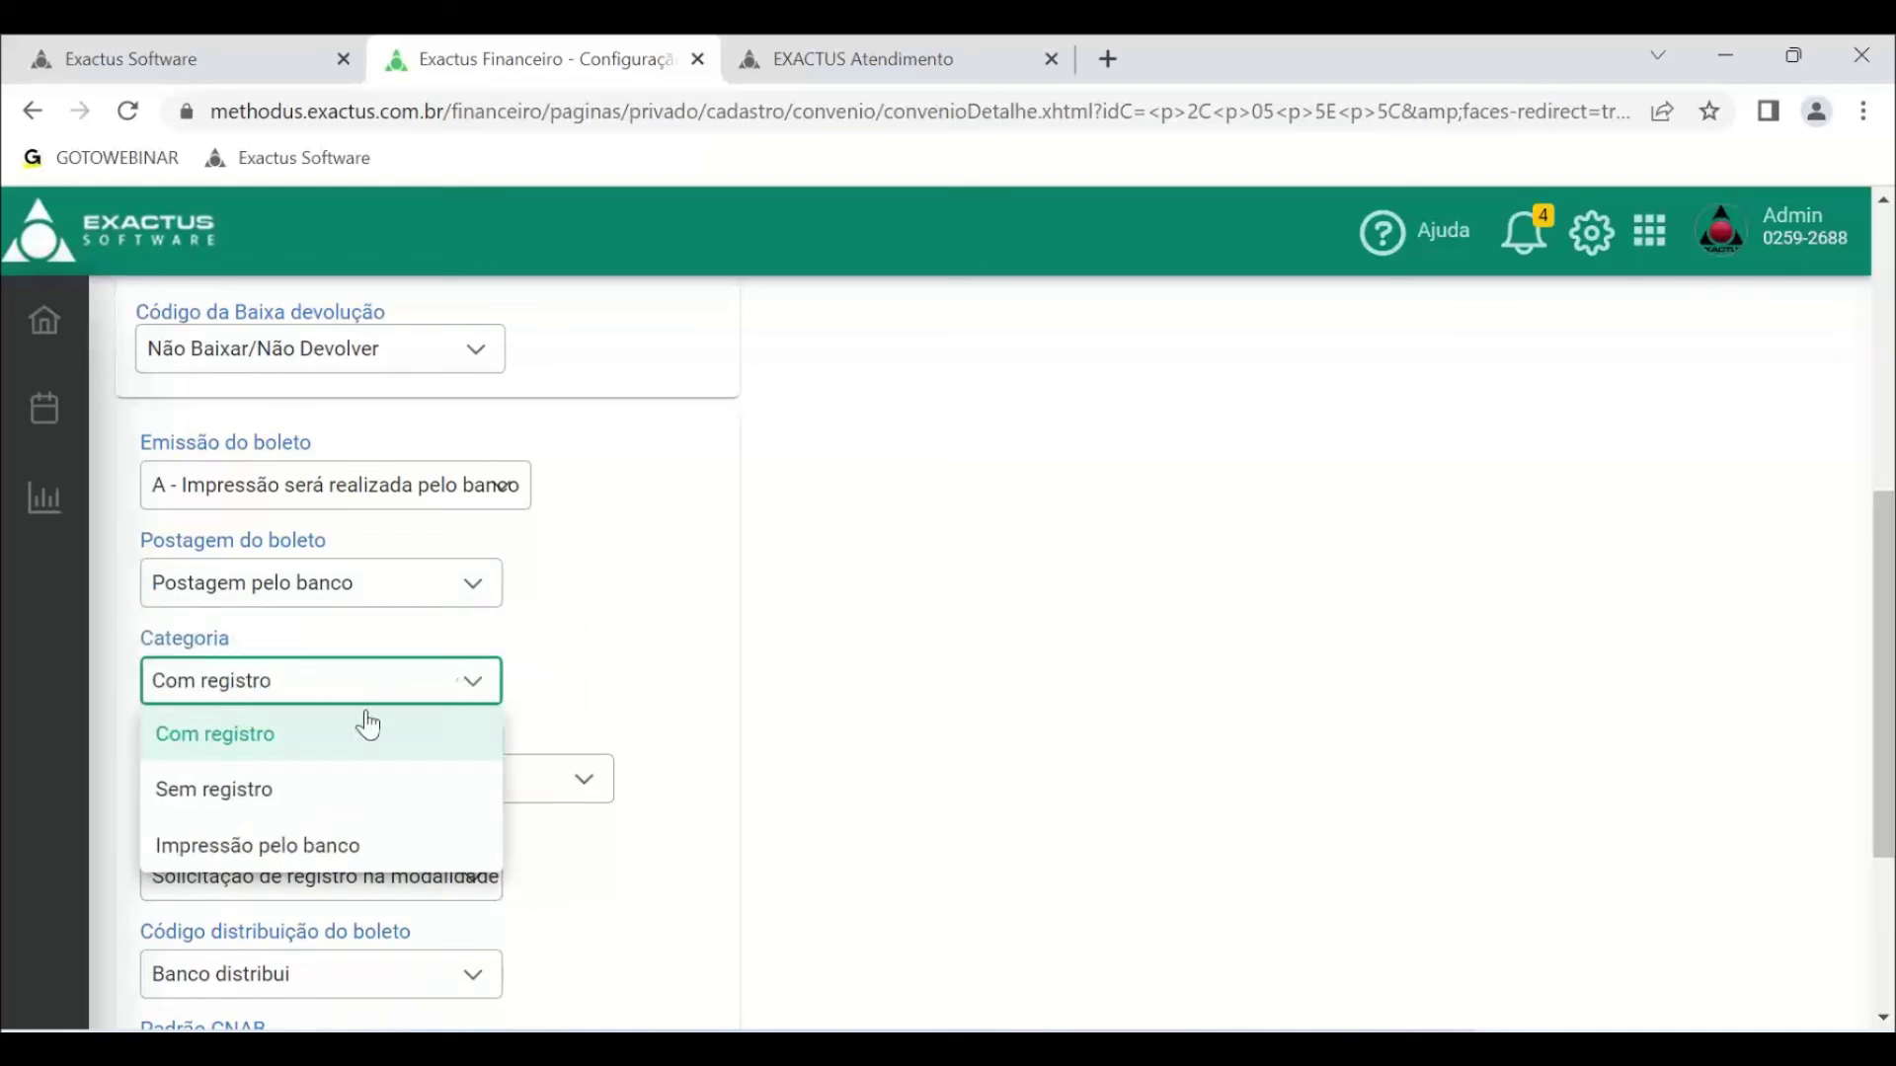
click(252, 746)
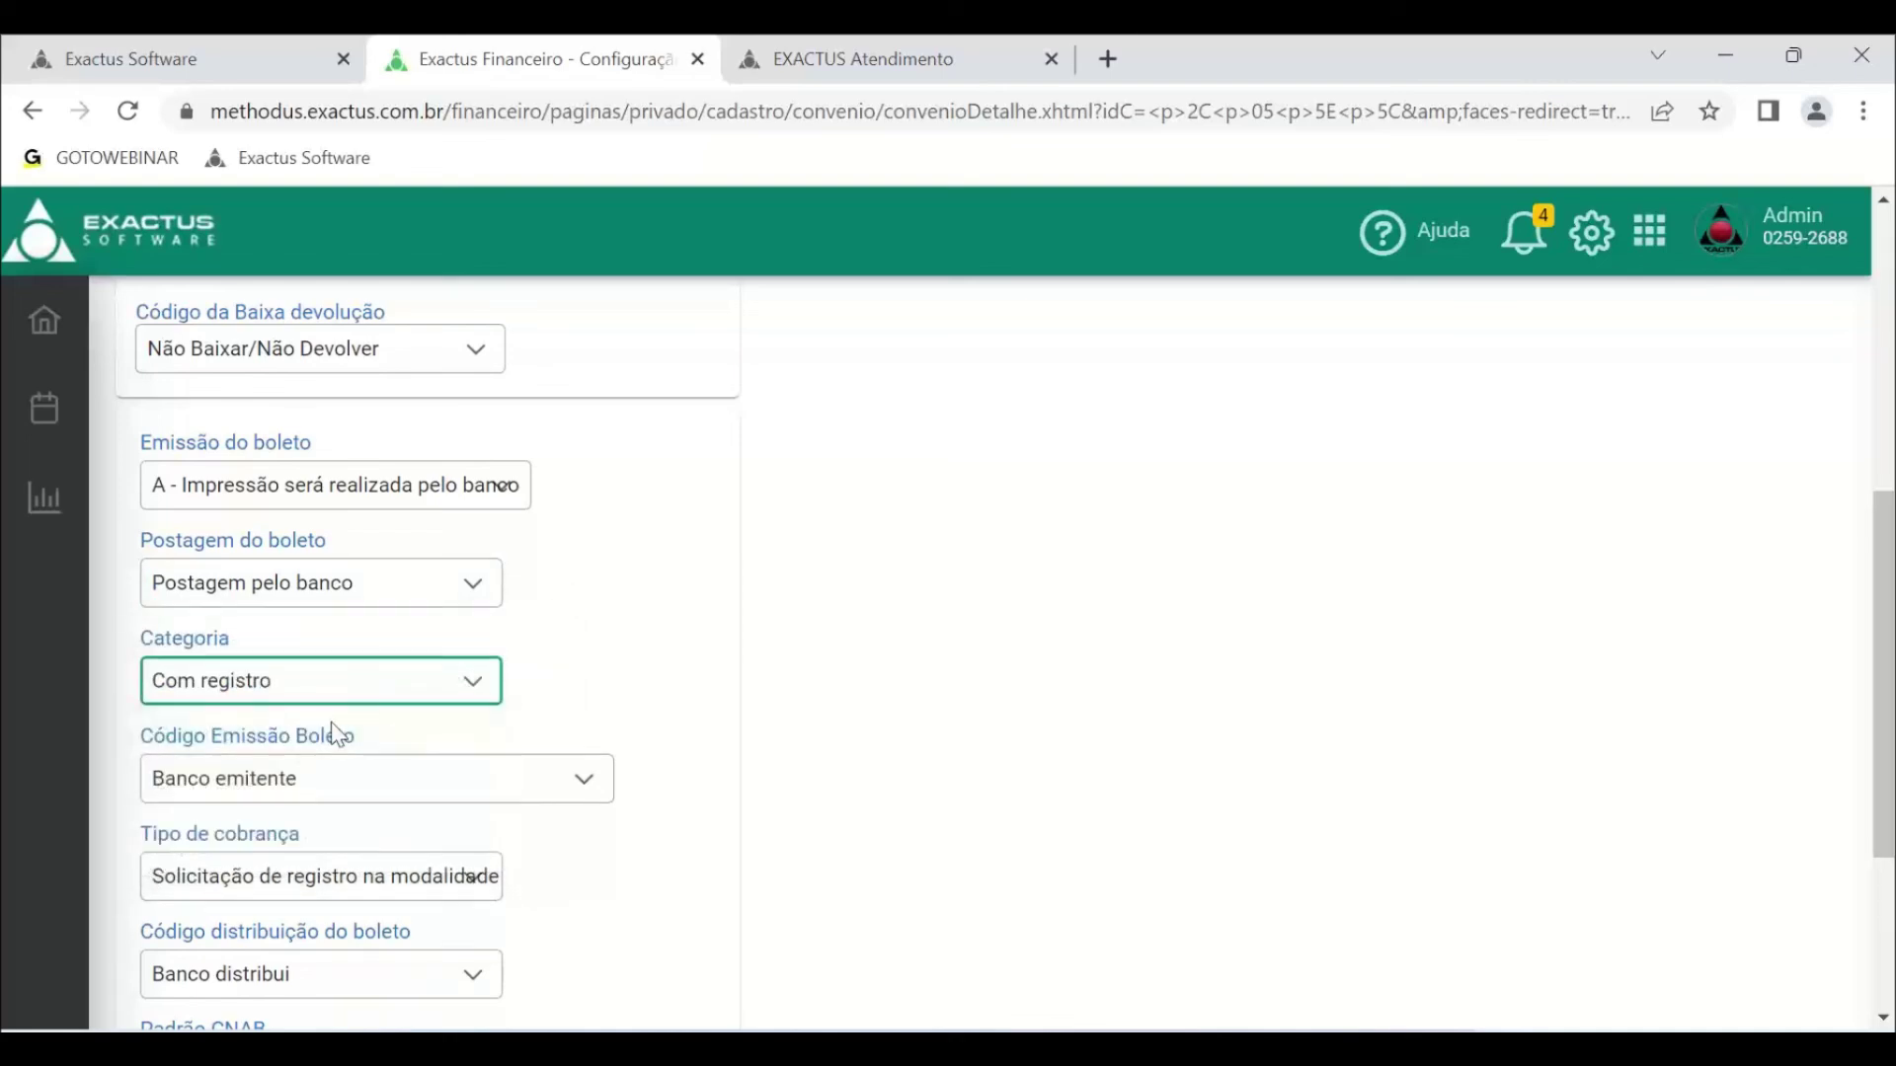
- Examine the full list of Código Emissão Boleto options without changing the selection
click(598, 780)
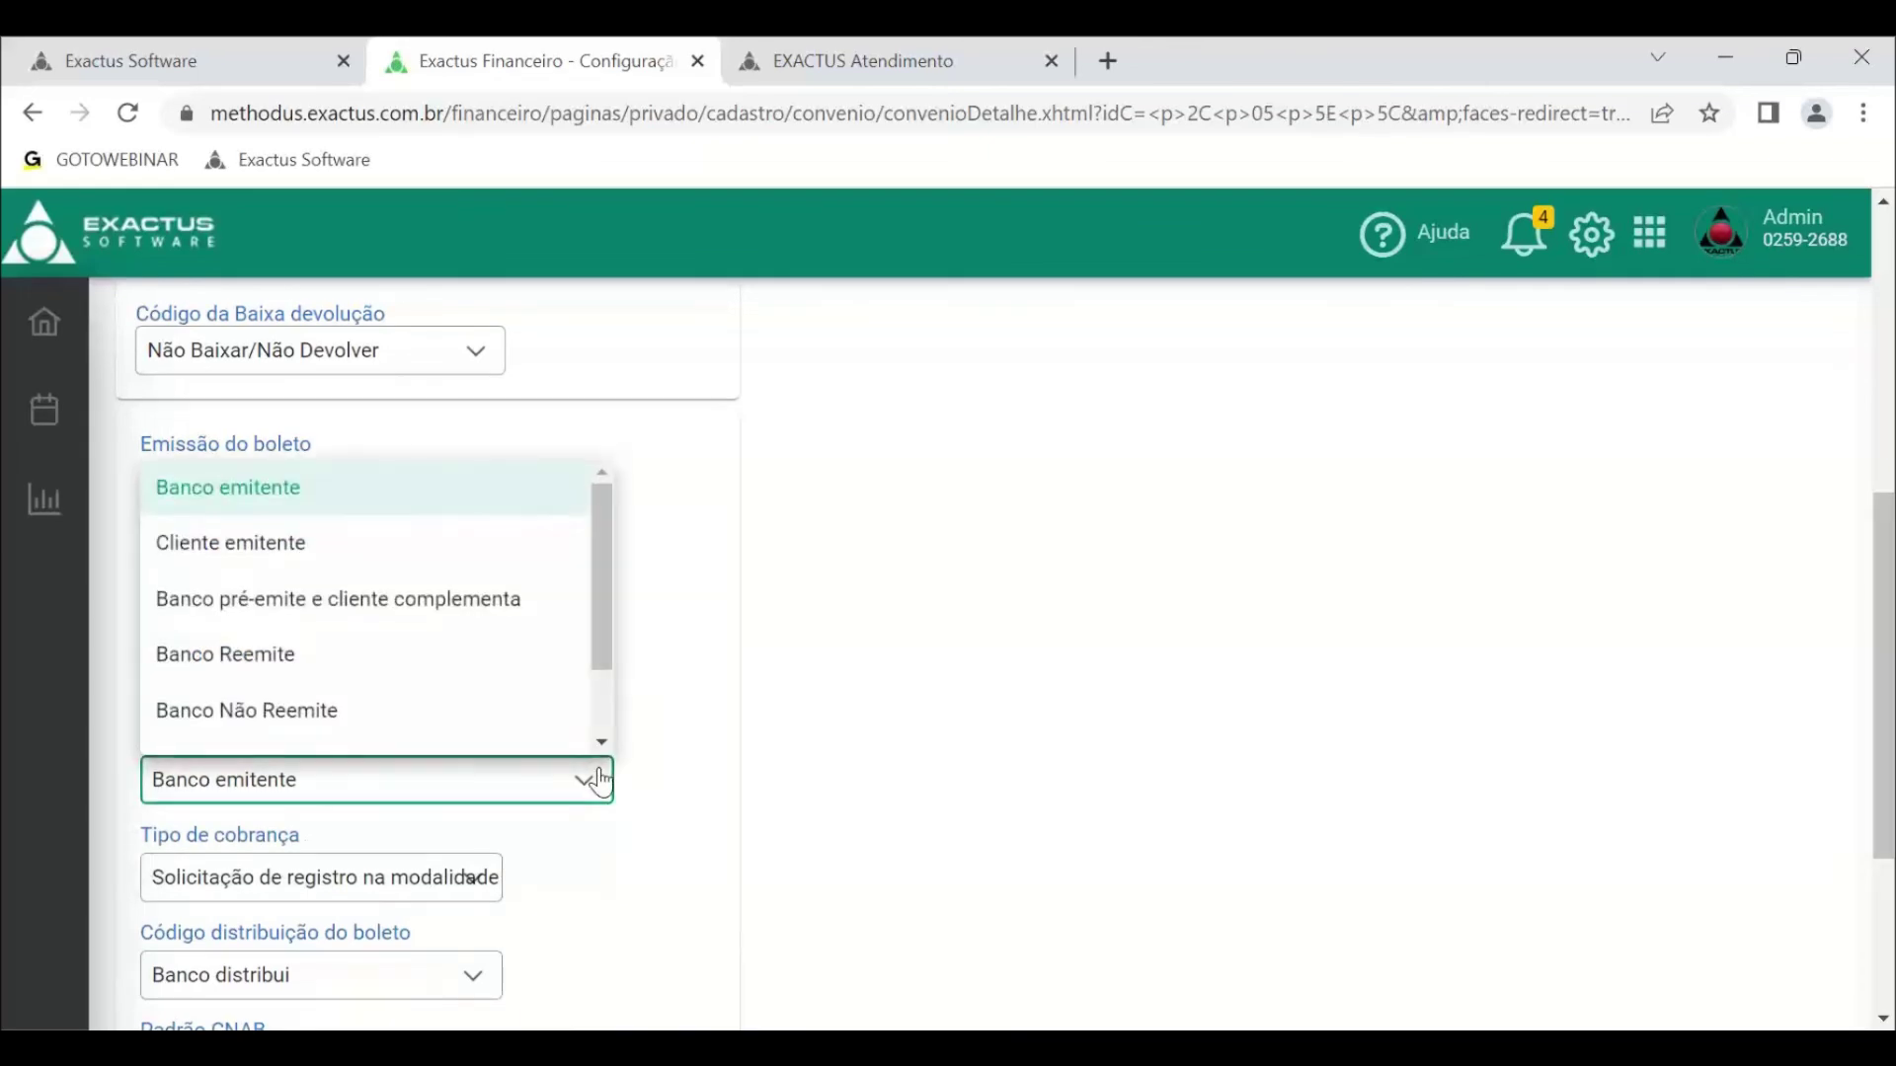
click(600, 783)
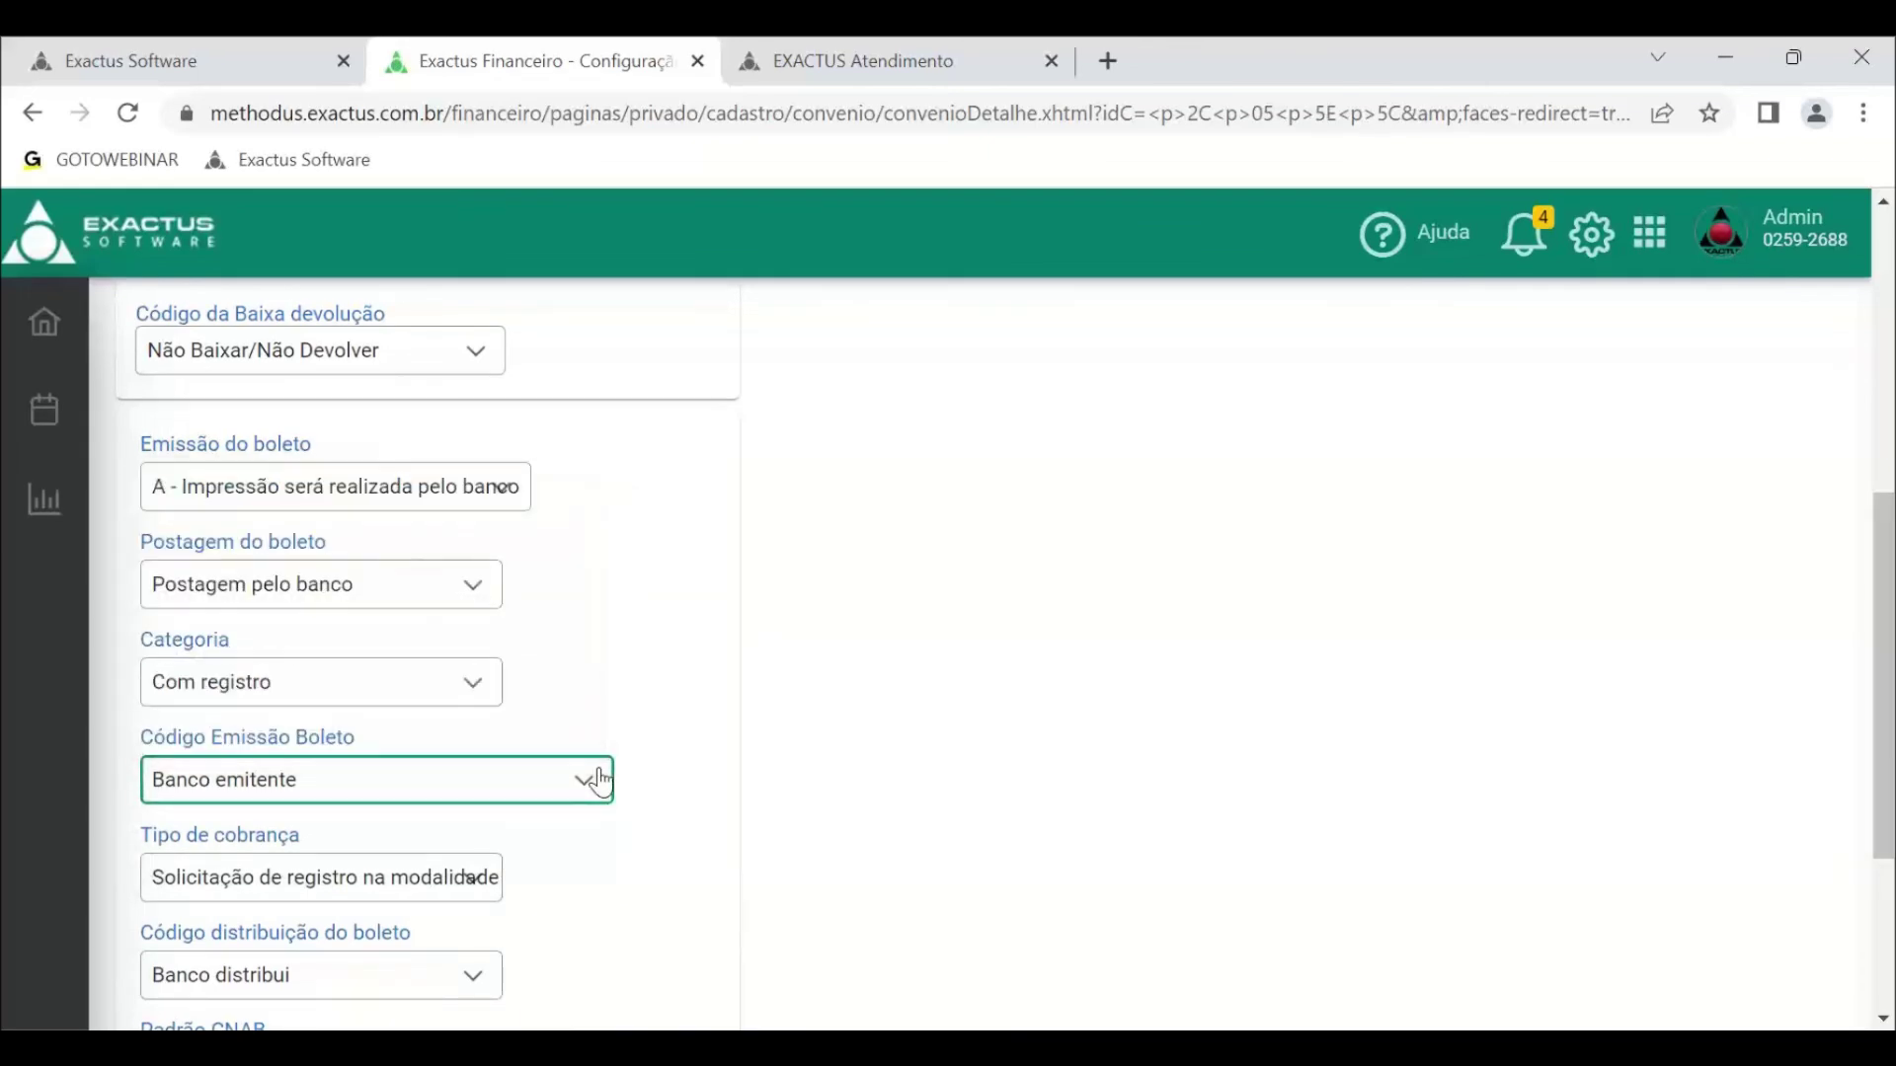
click(601, 782)
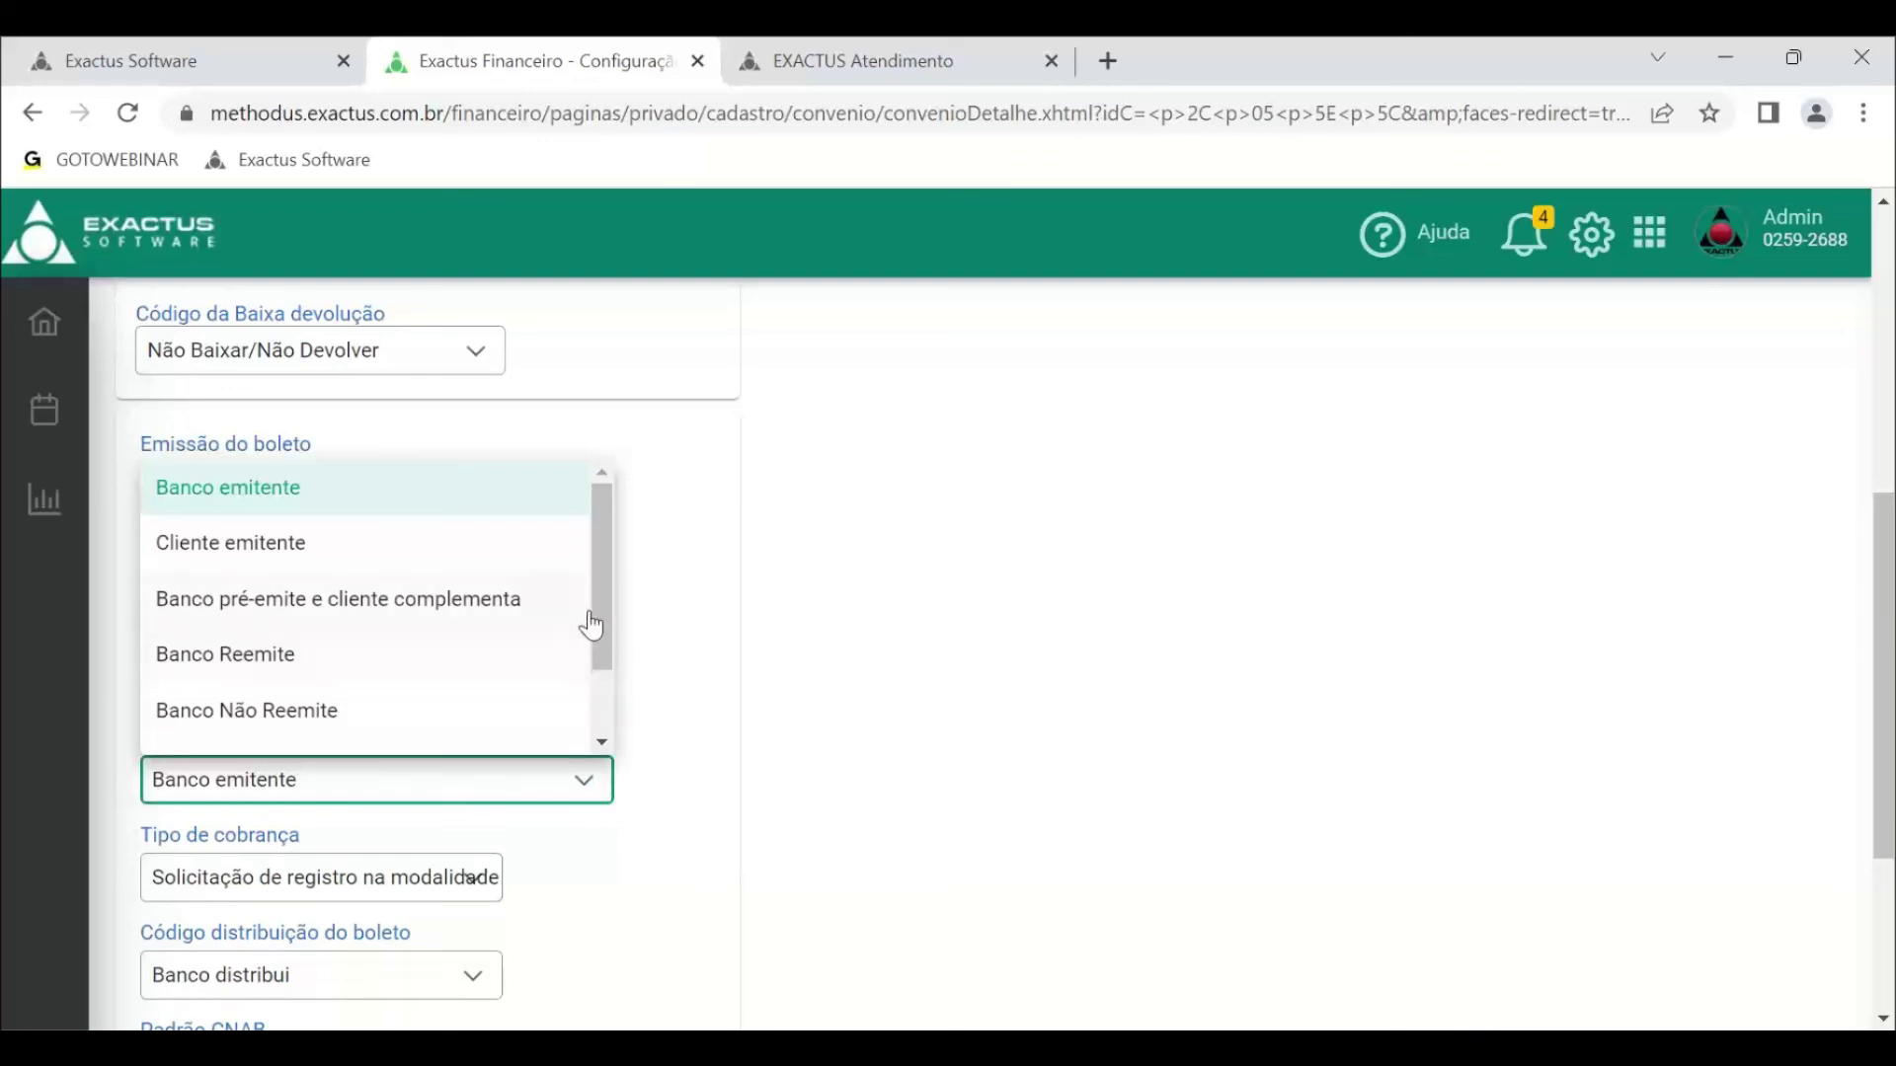
scroll(612, 642, down, 1)
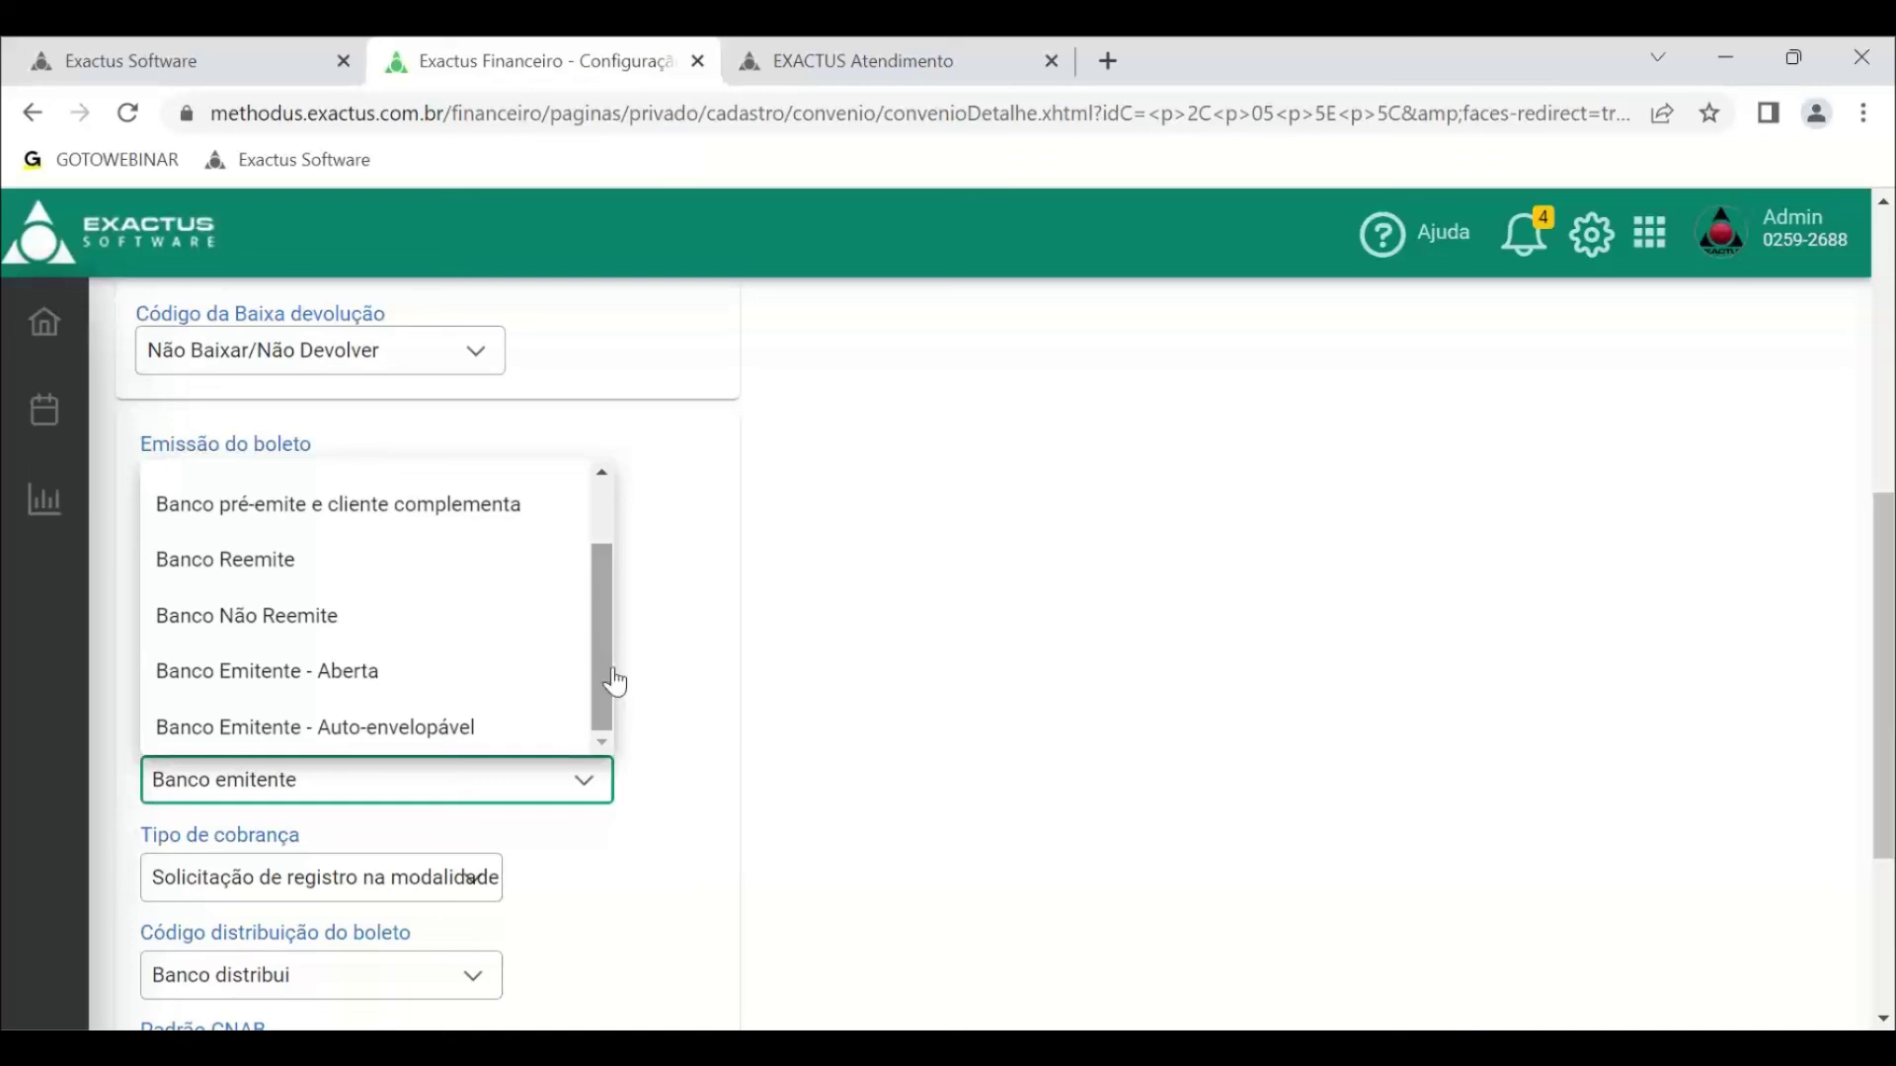
click(691, 596)
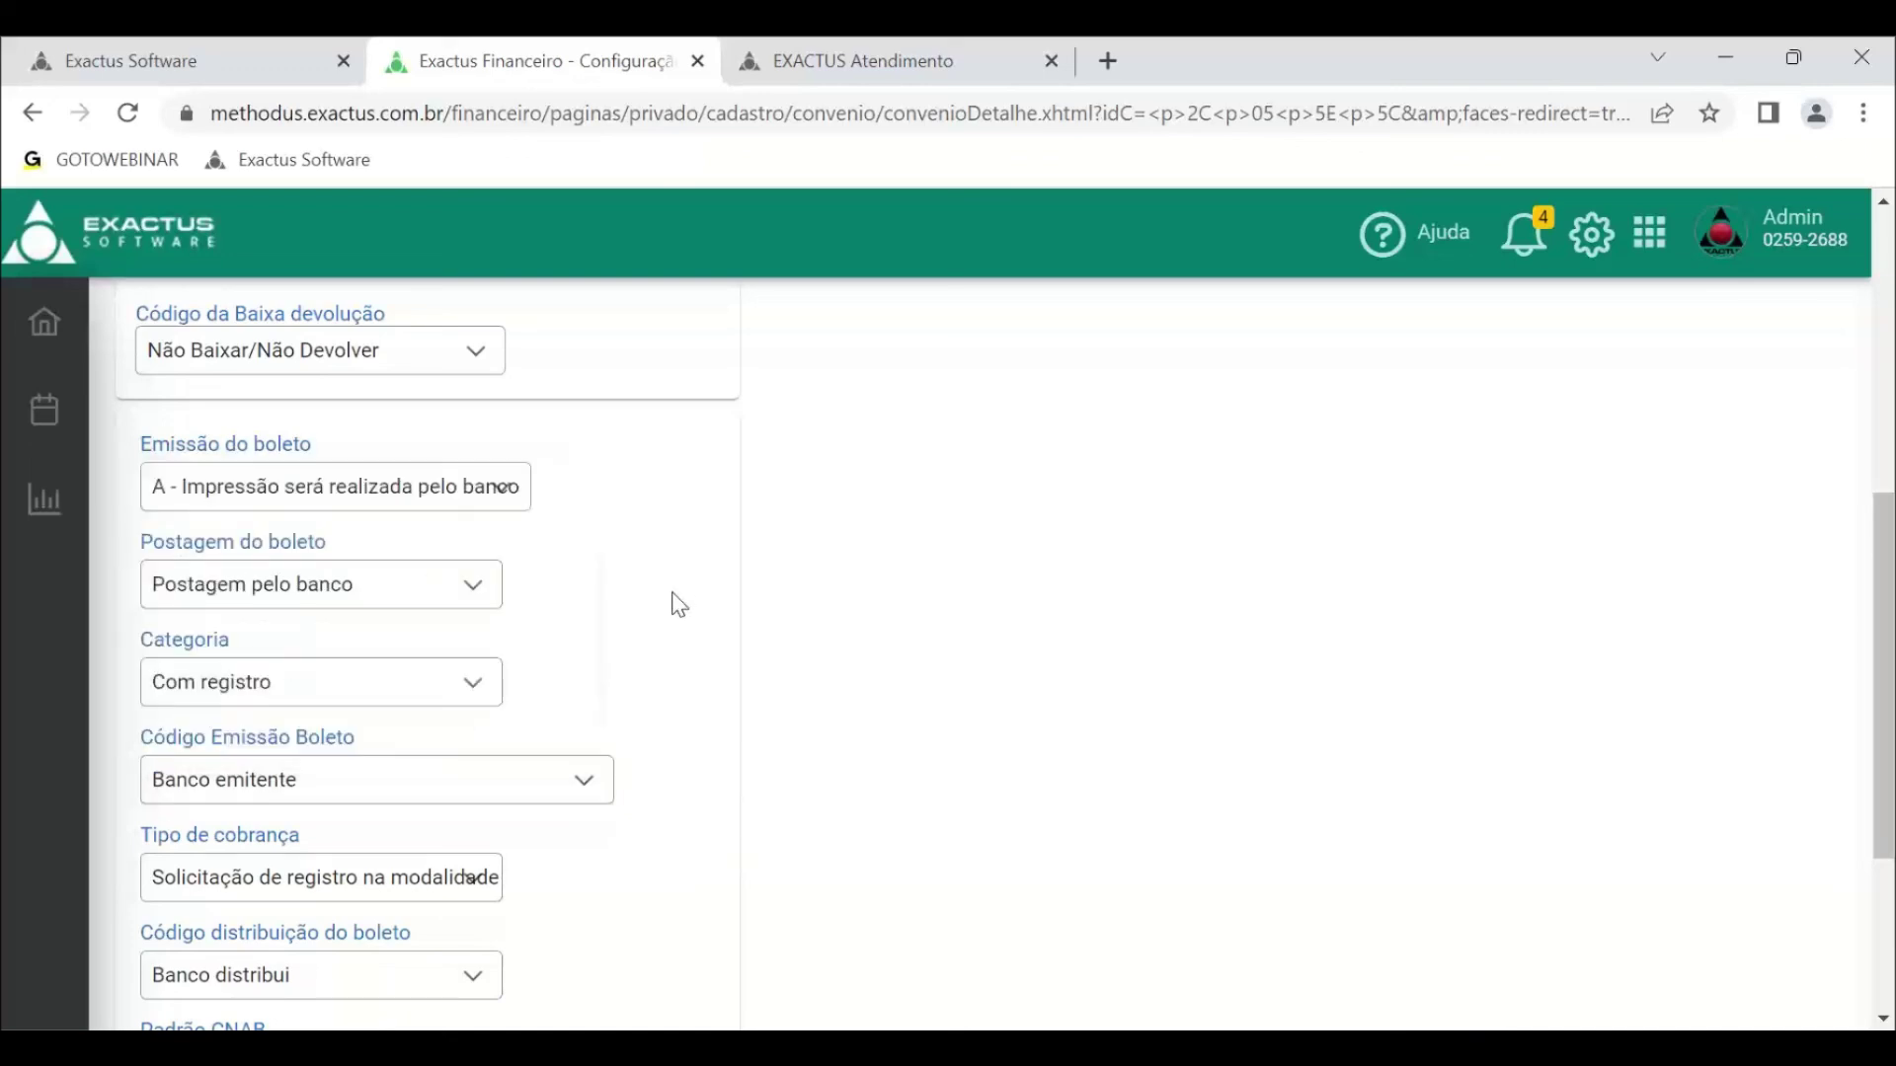
- Review the available options for Tipo de cobrança and Código distribuição do boleto
scroll(682, 691, down, 2)
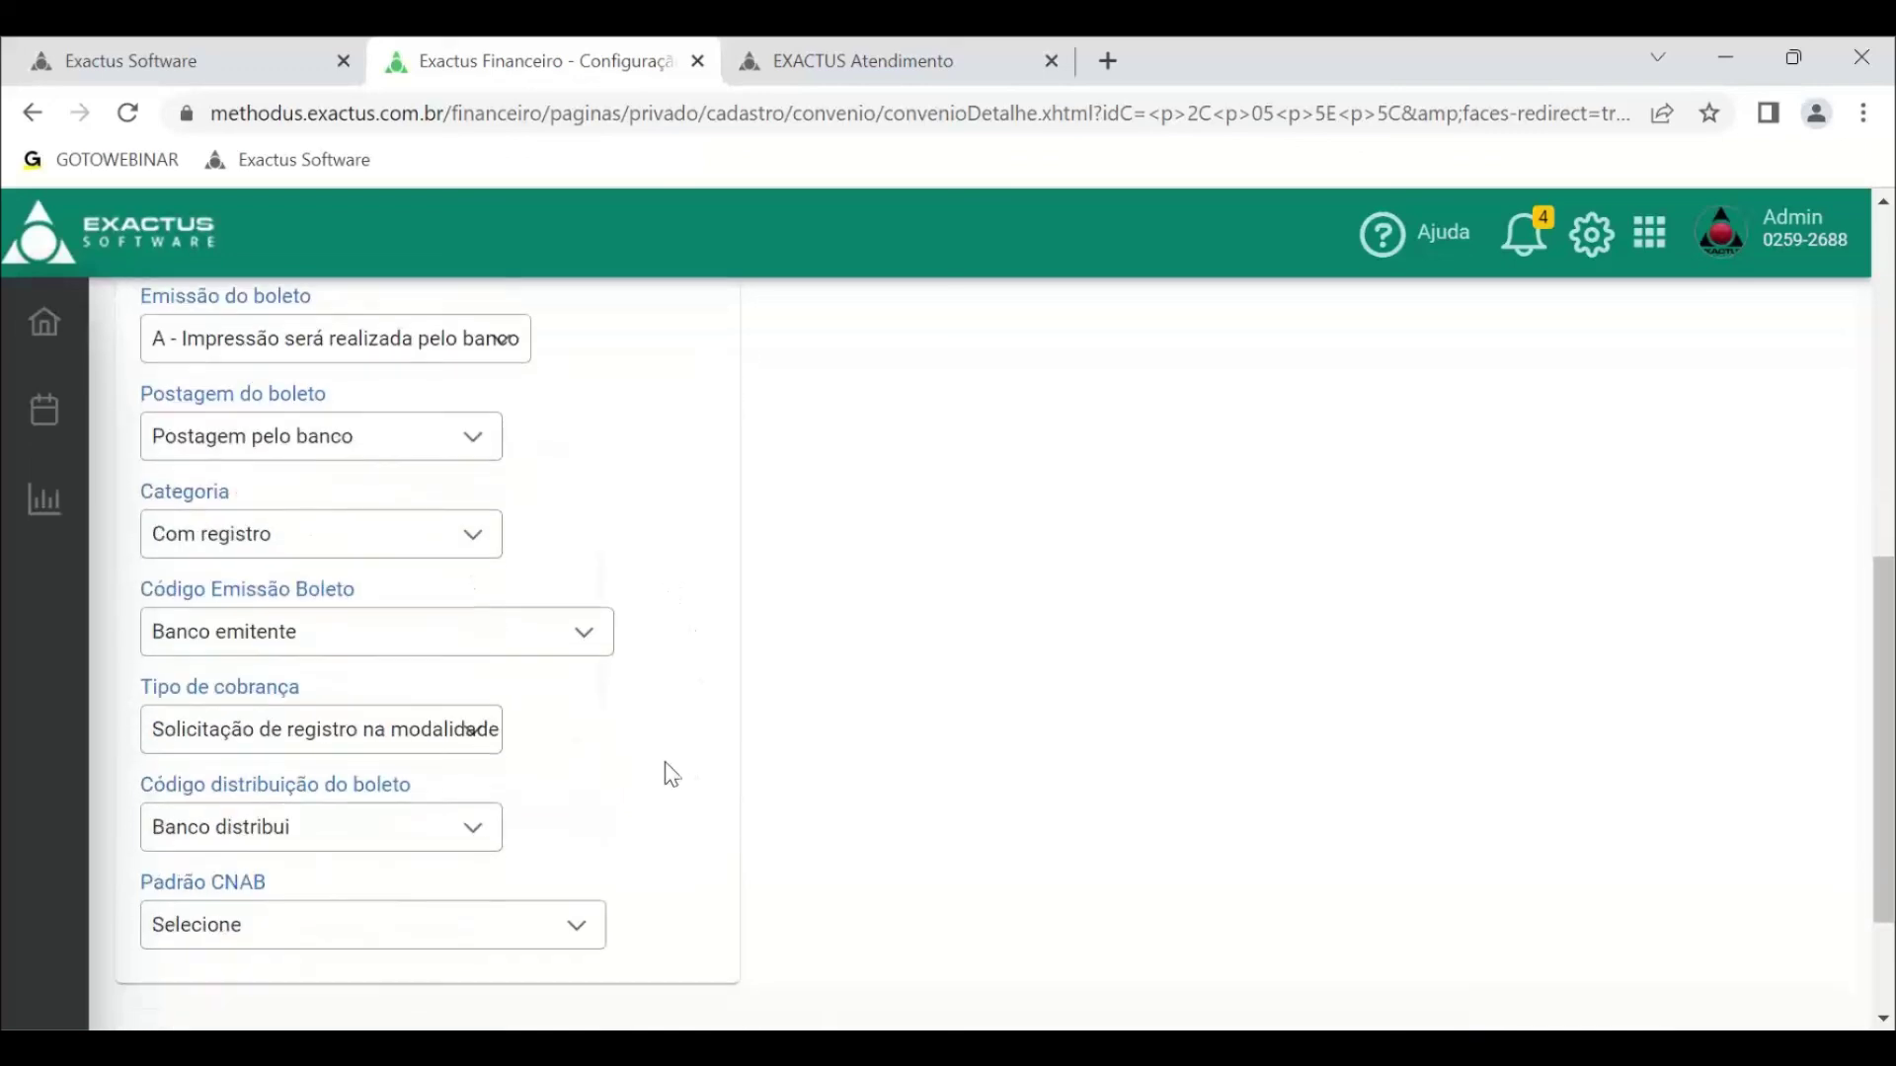
click(499, 736)
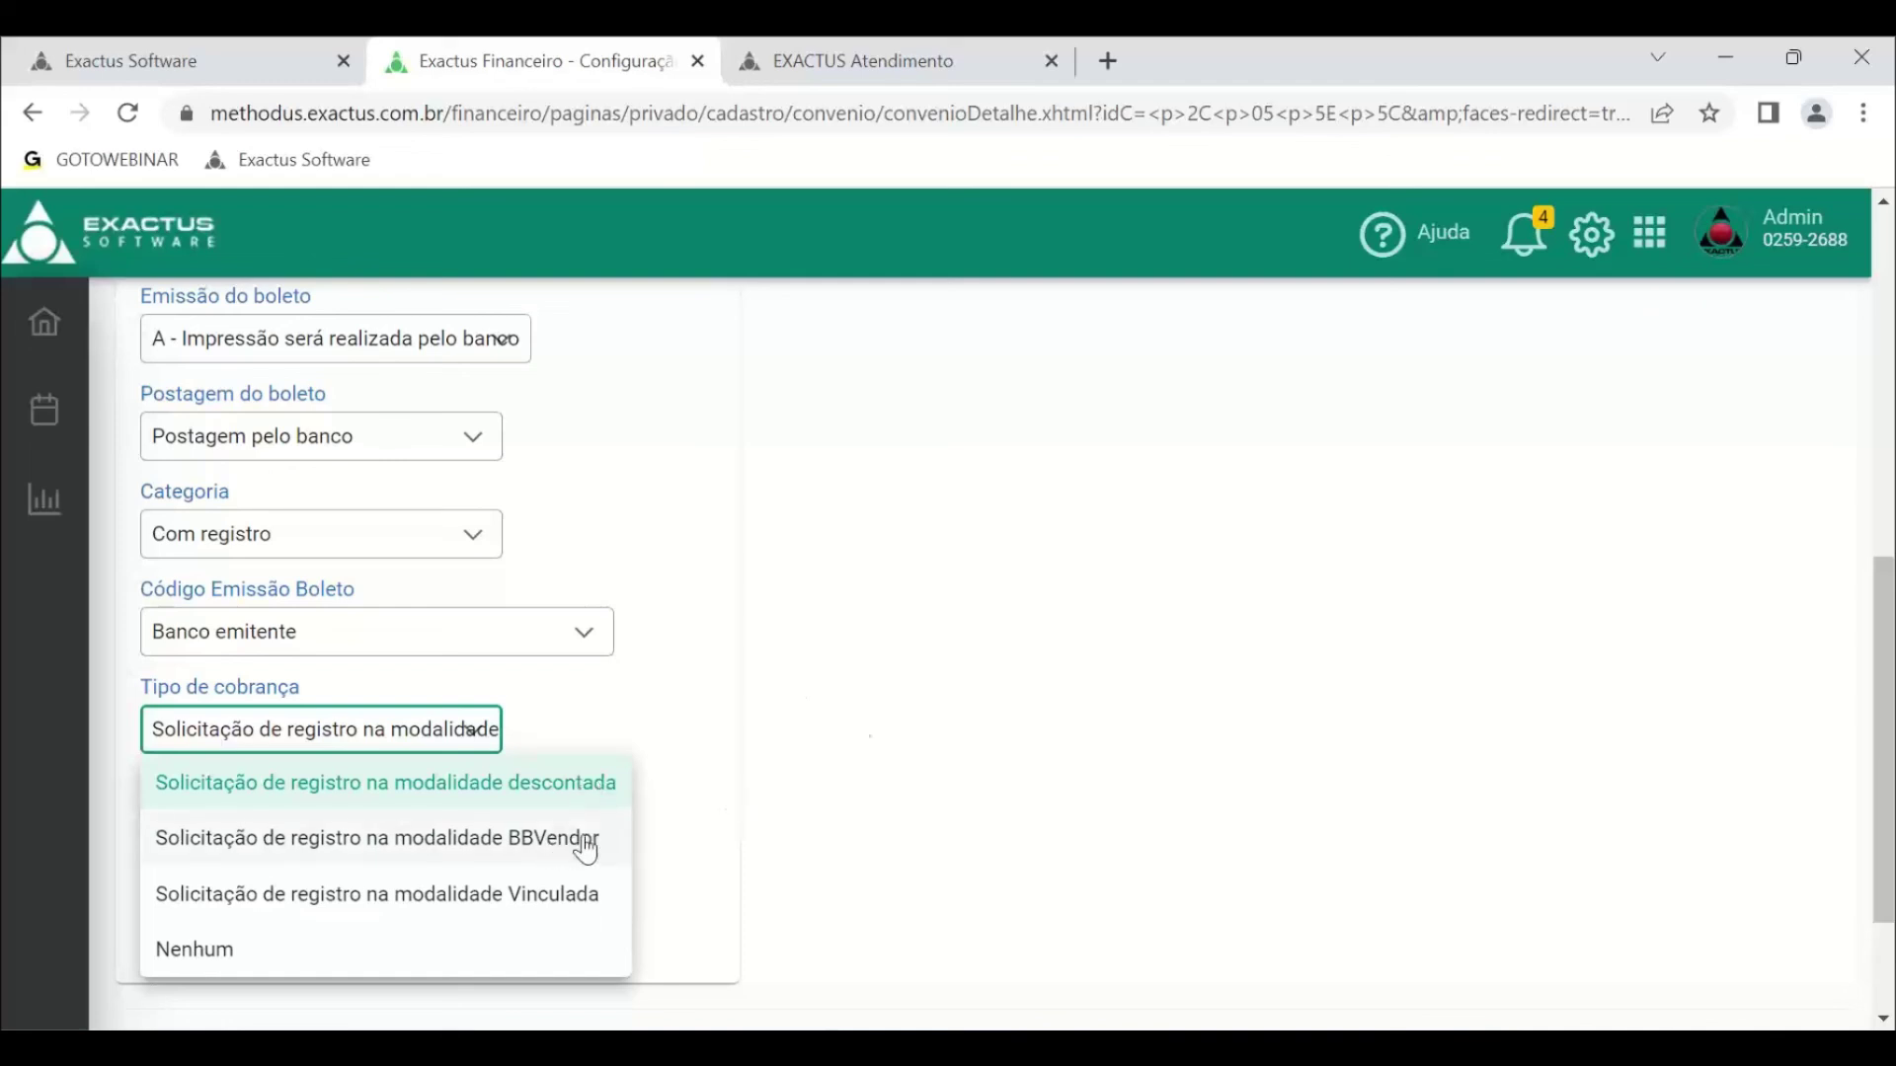
click(533, 838)
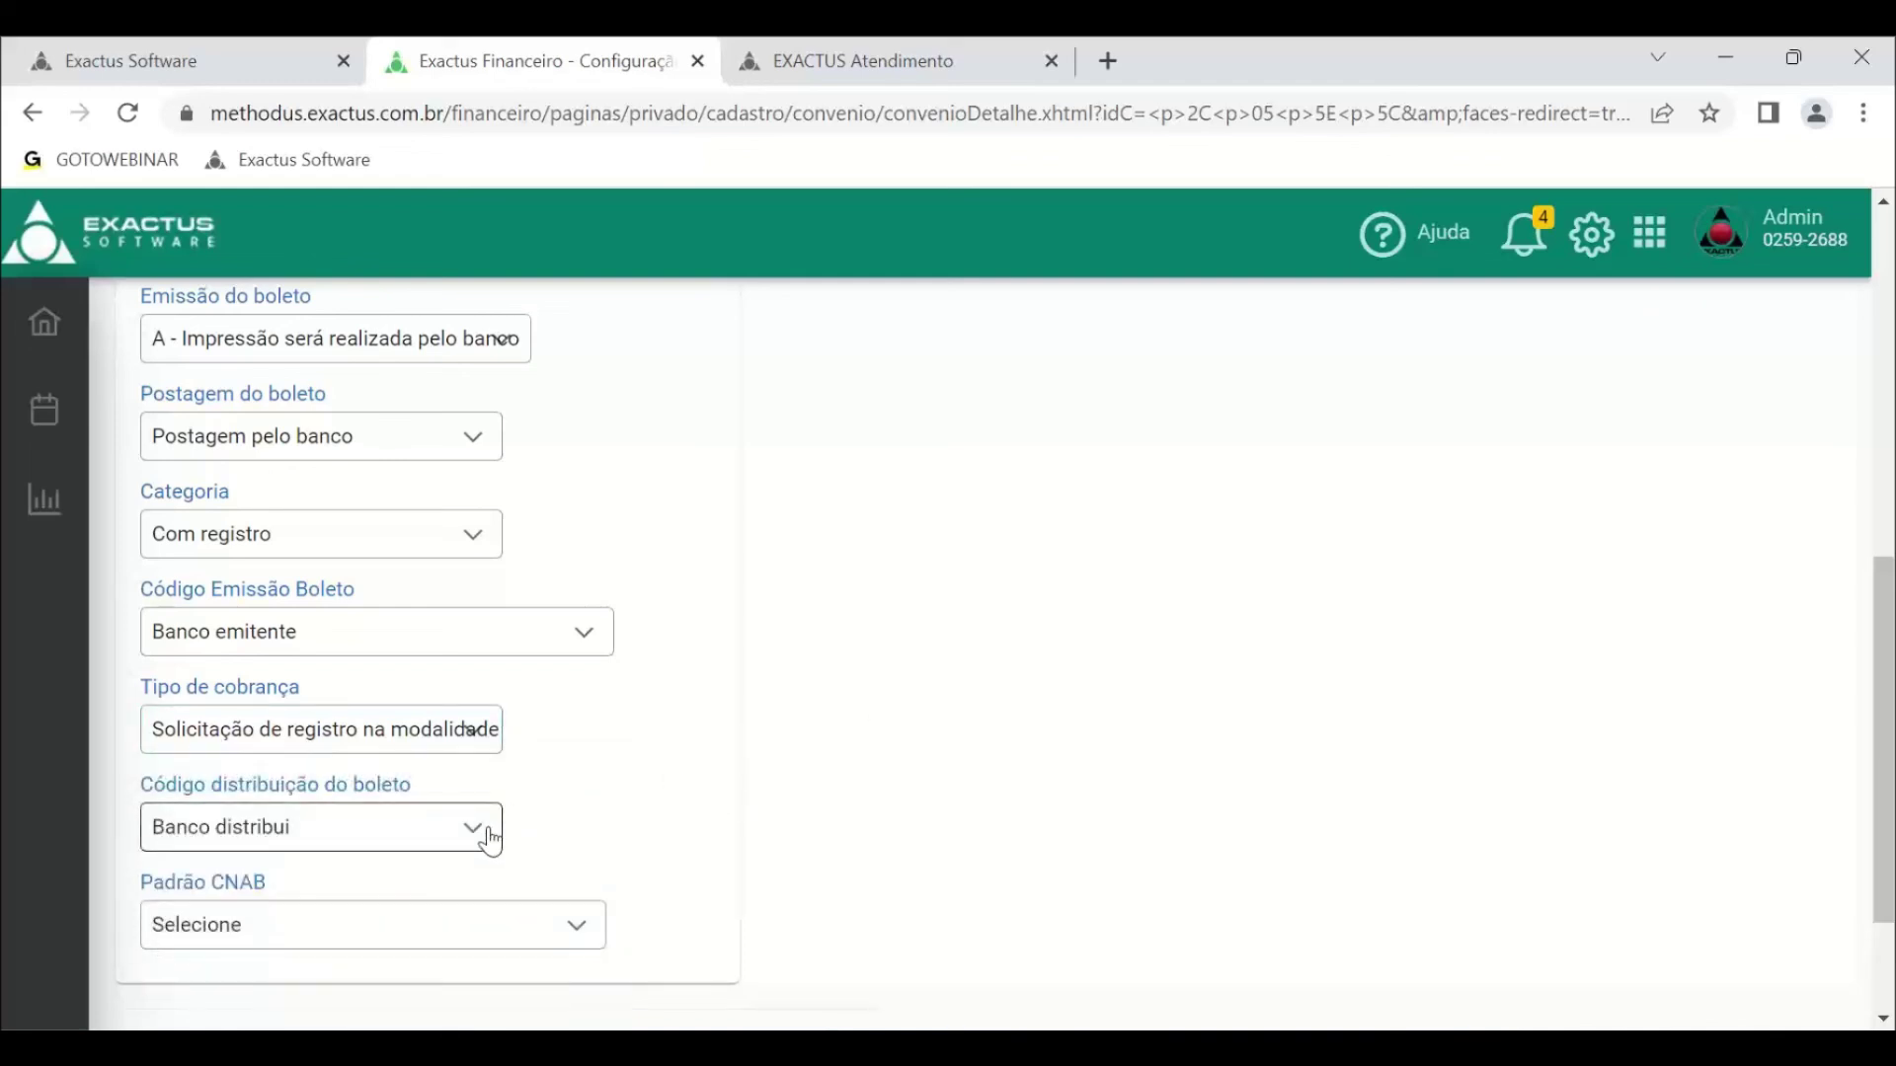
click(491, 842)
click(491, 843)
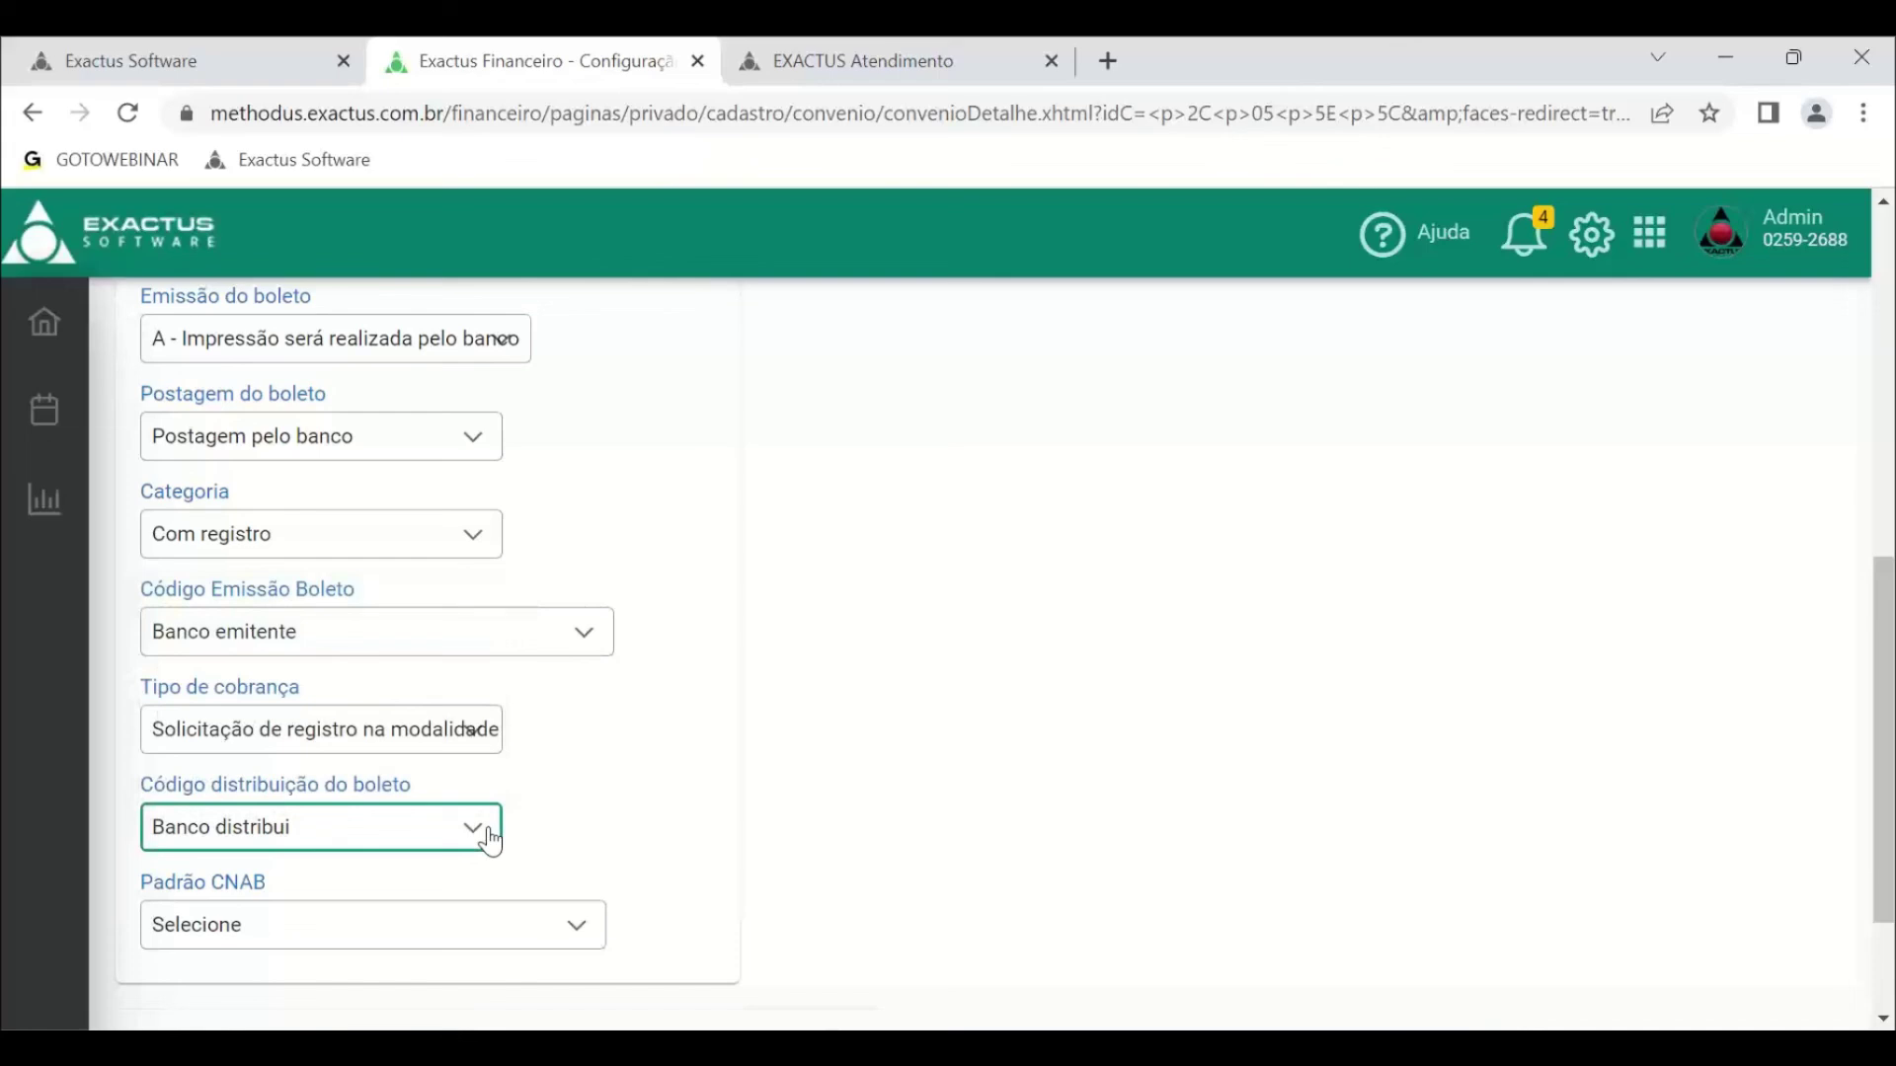
click(491, 842)
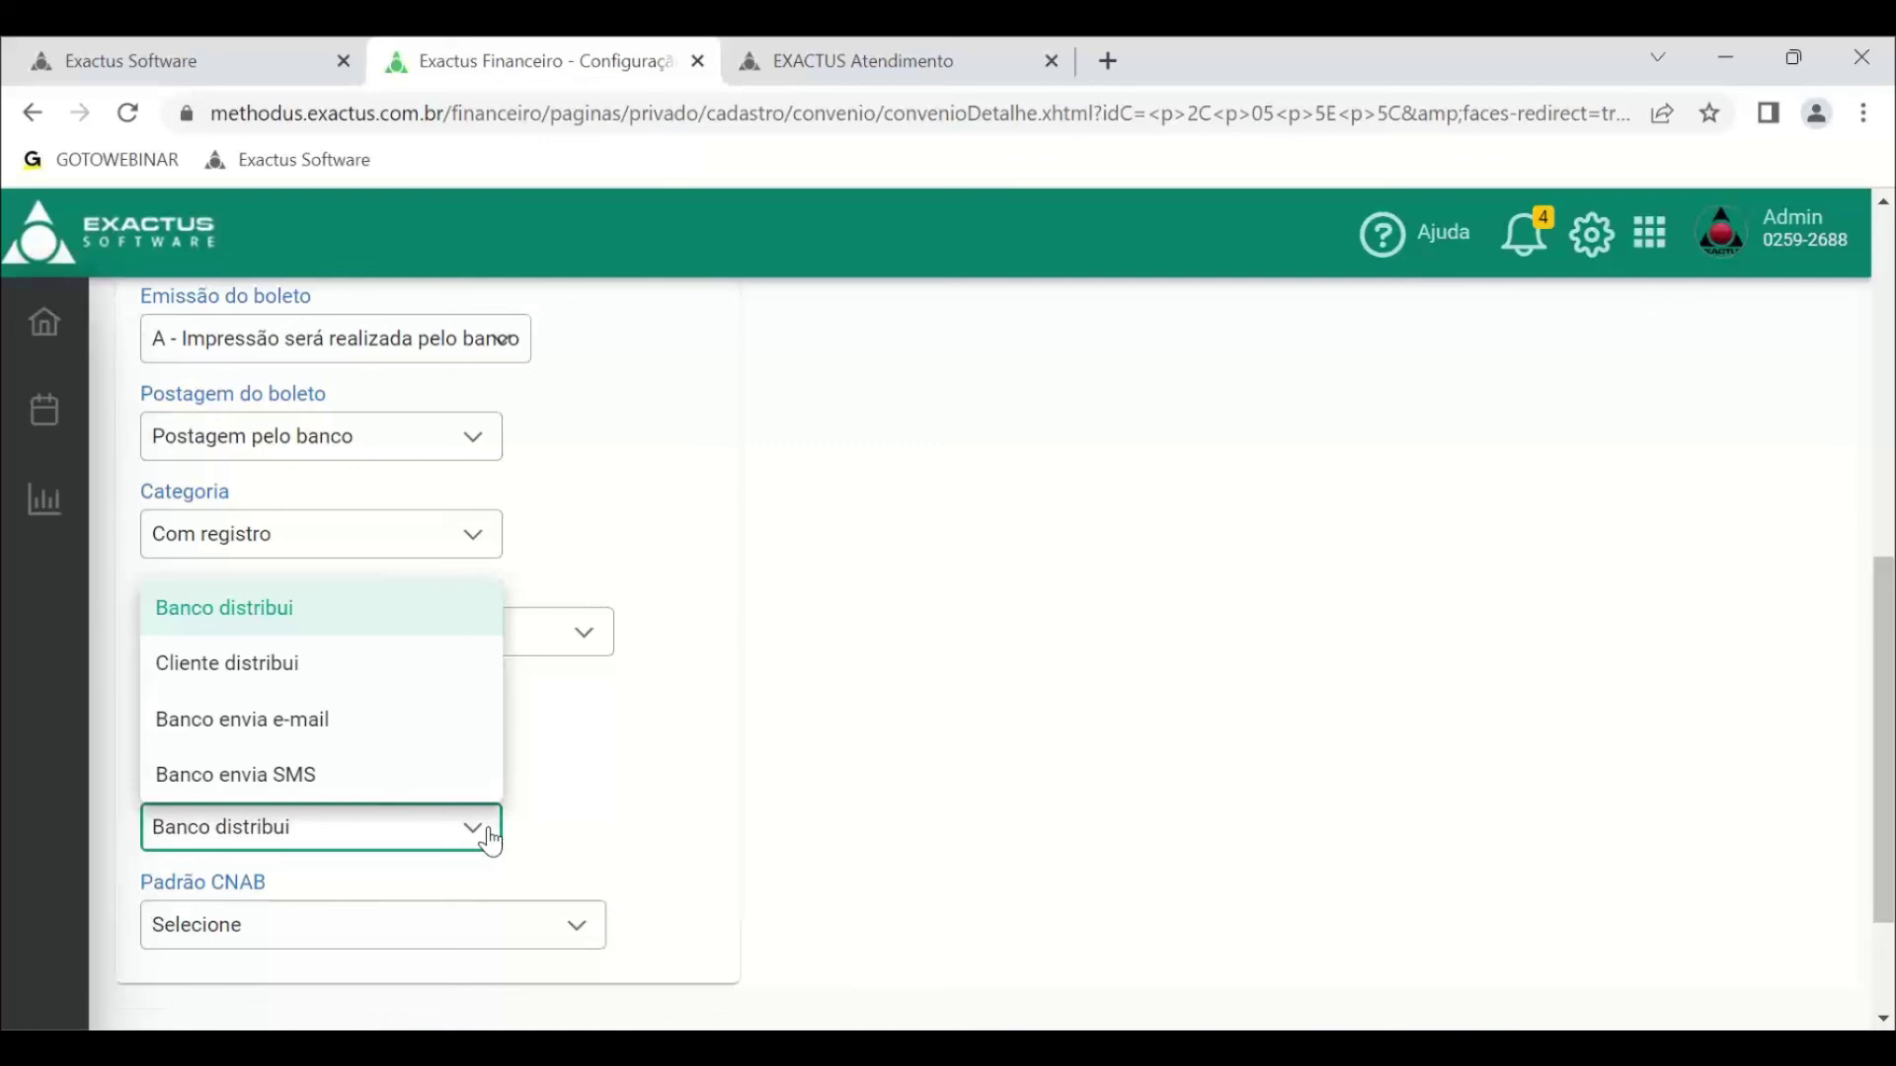
click(489, 835)
- Check the Padrão CNAB choices and look over the convênio's boleto emission settings again
scroll(677, 761, down, 2)
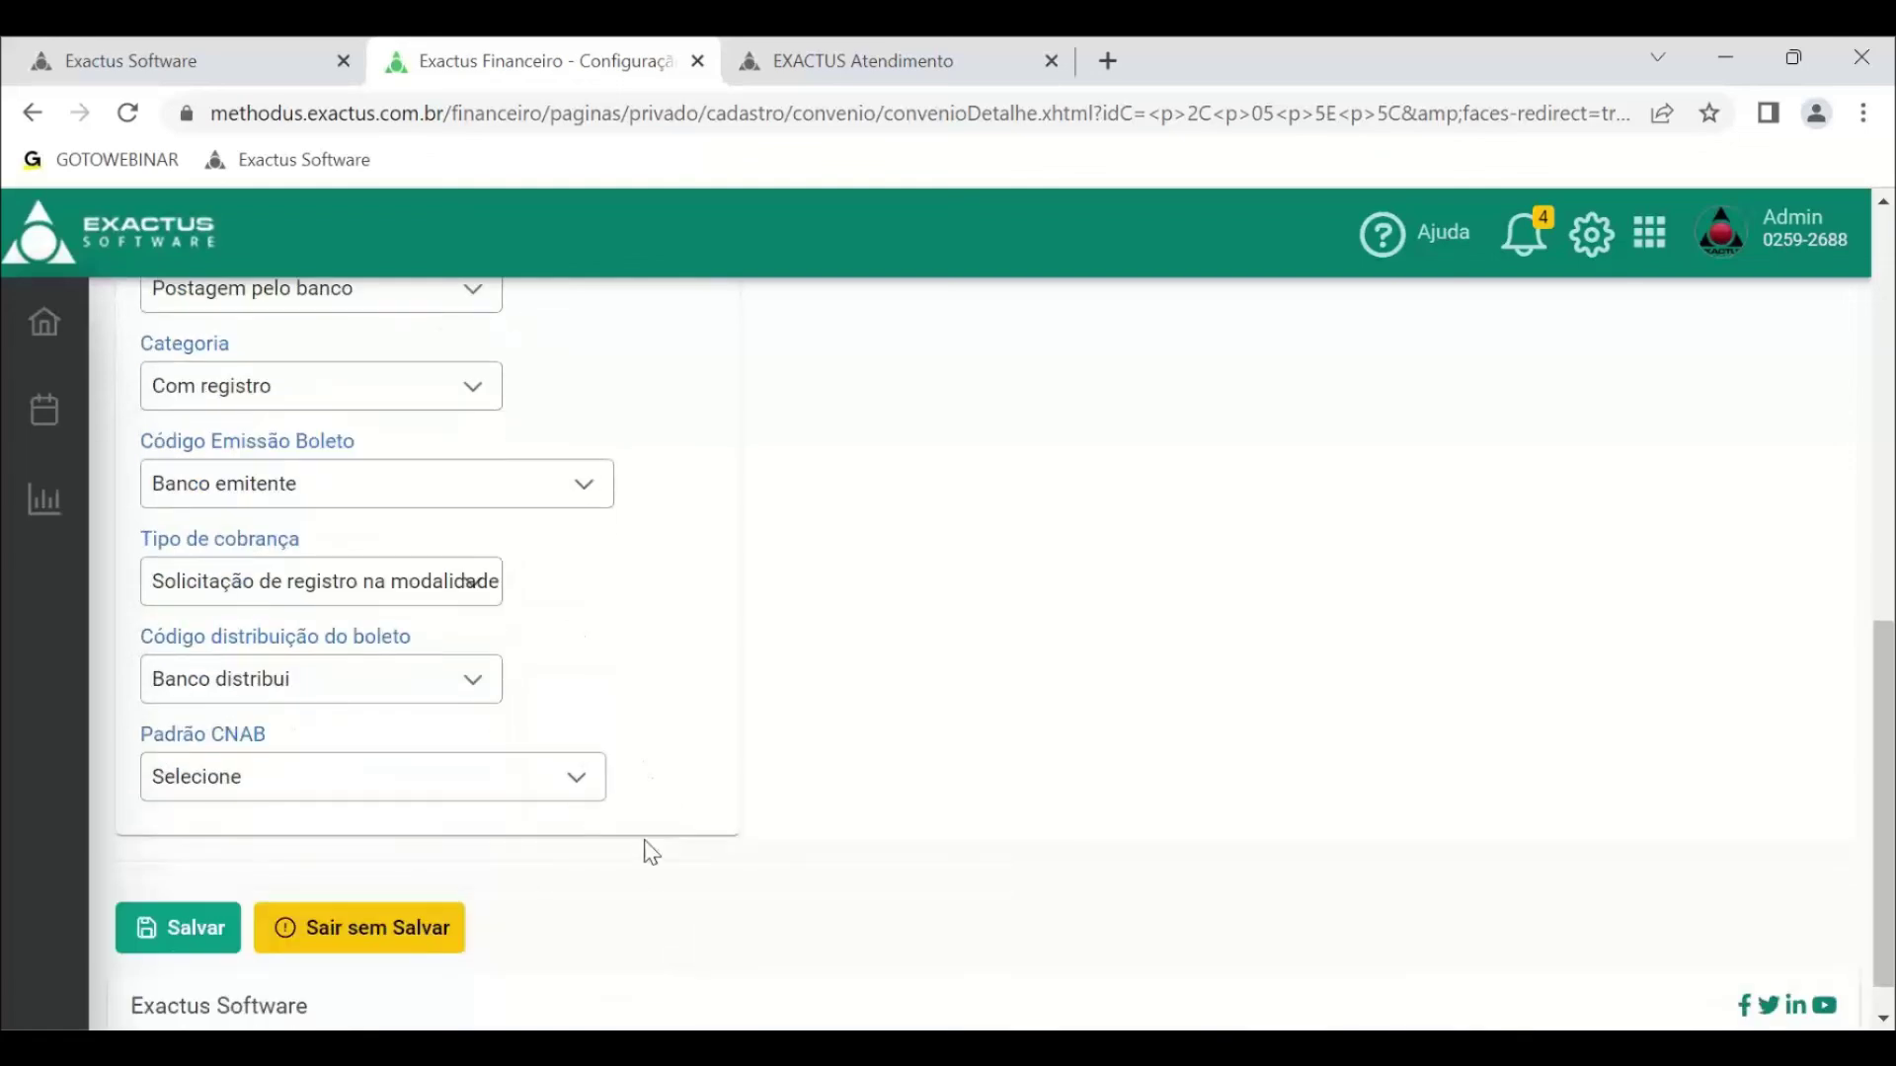
click(561, 778)
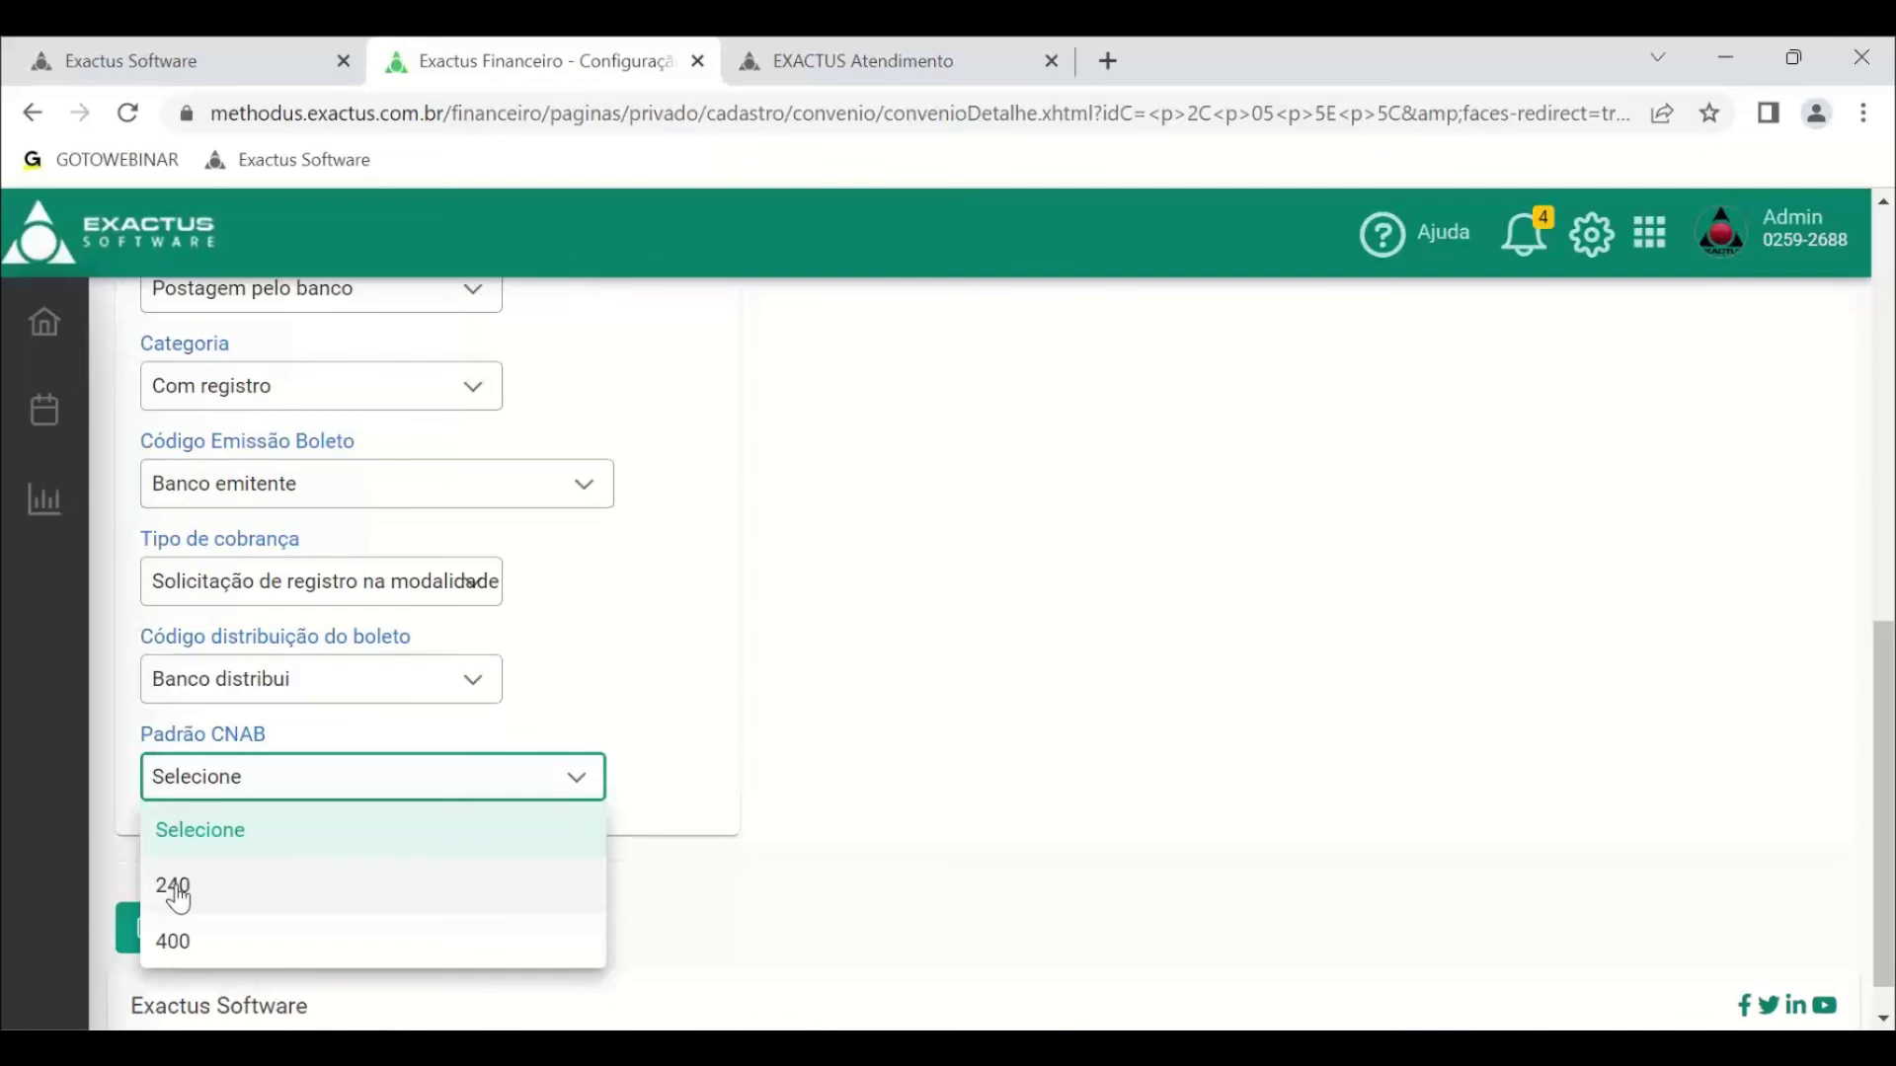
click(676, 674)
scroll(676, 673, up, 10)
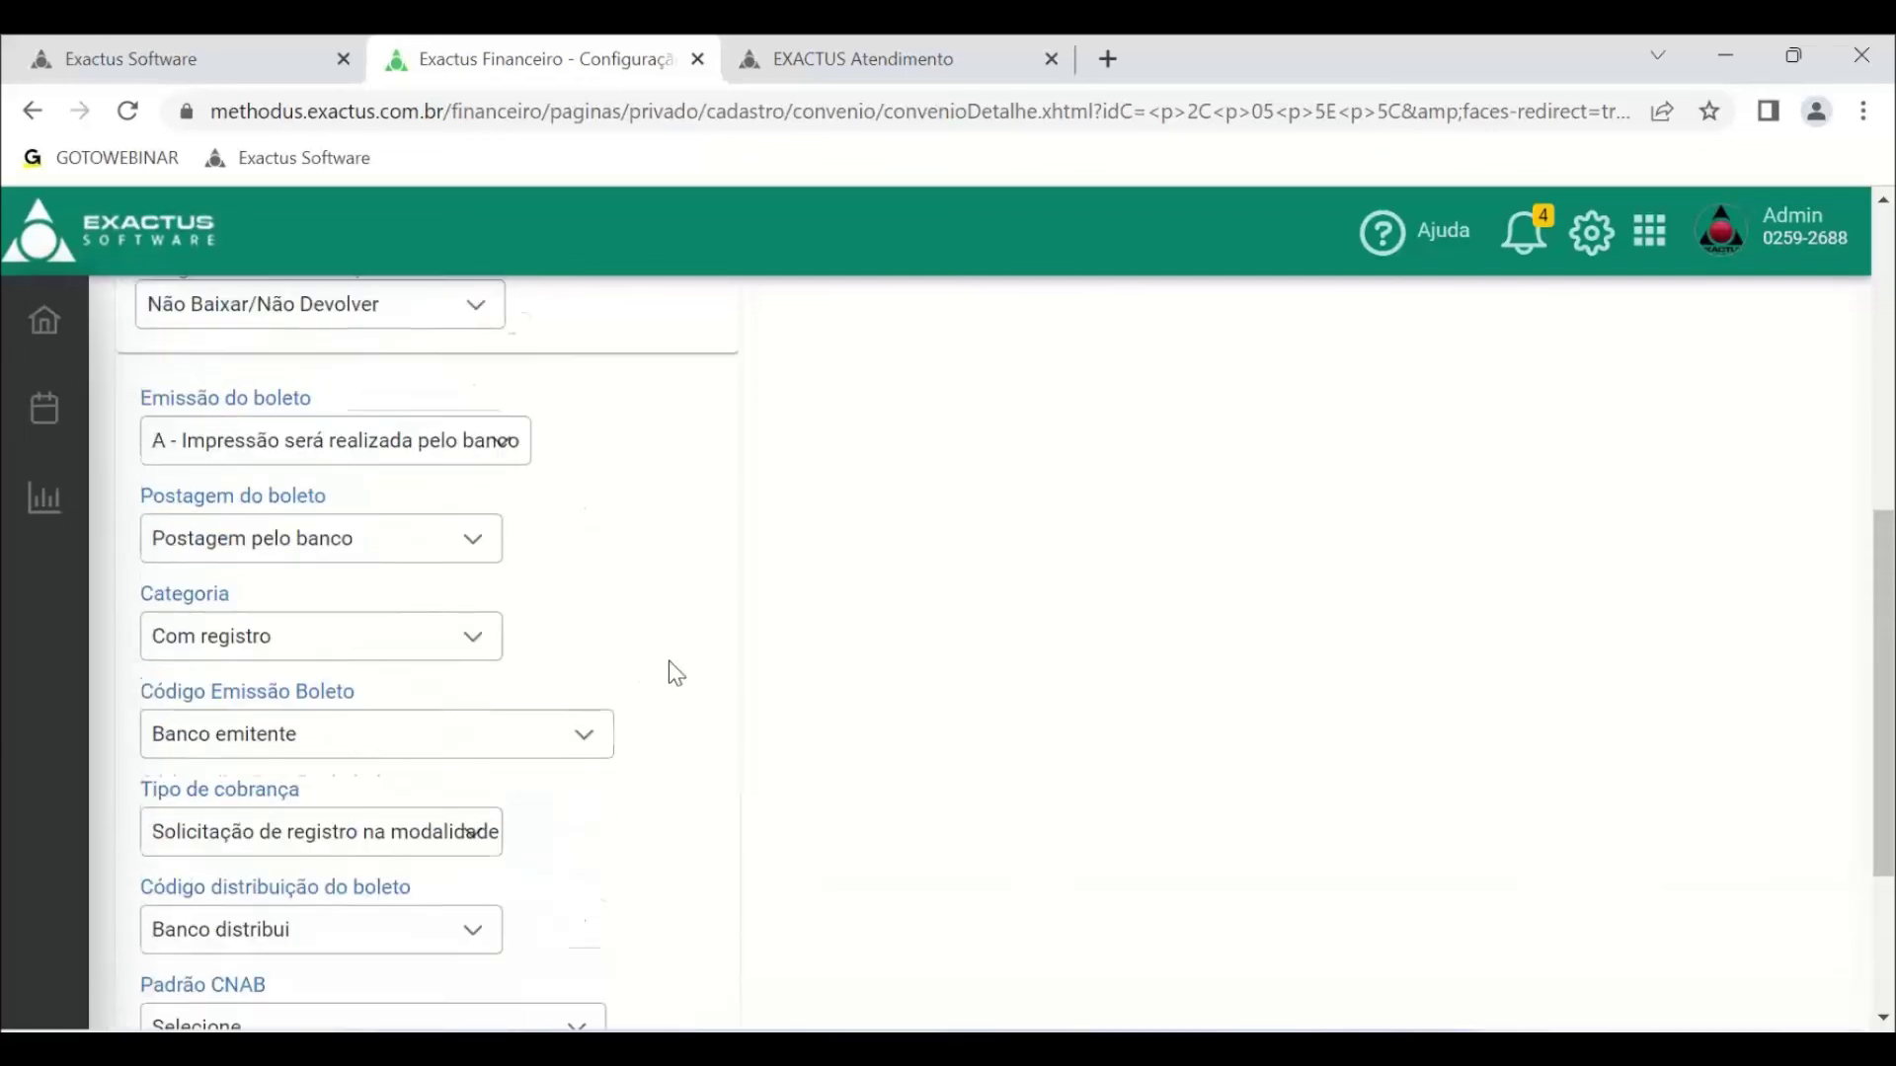
scroll(875, 754, down, 6)
scroll(882, 757, down, 3)
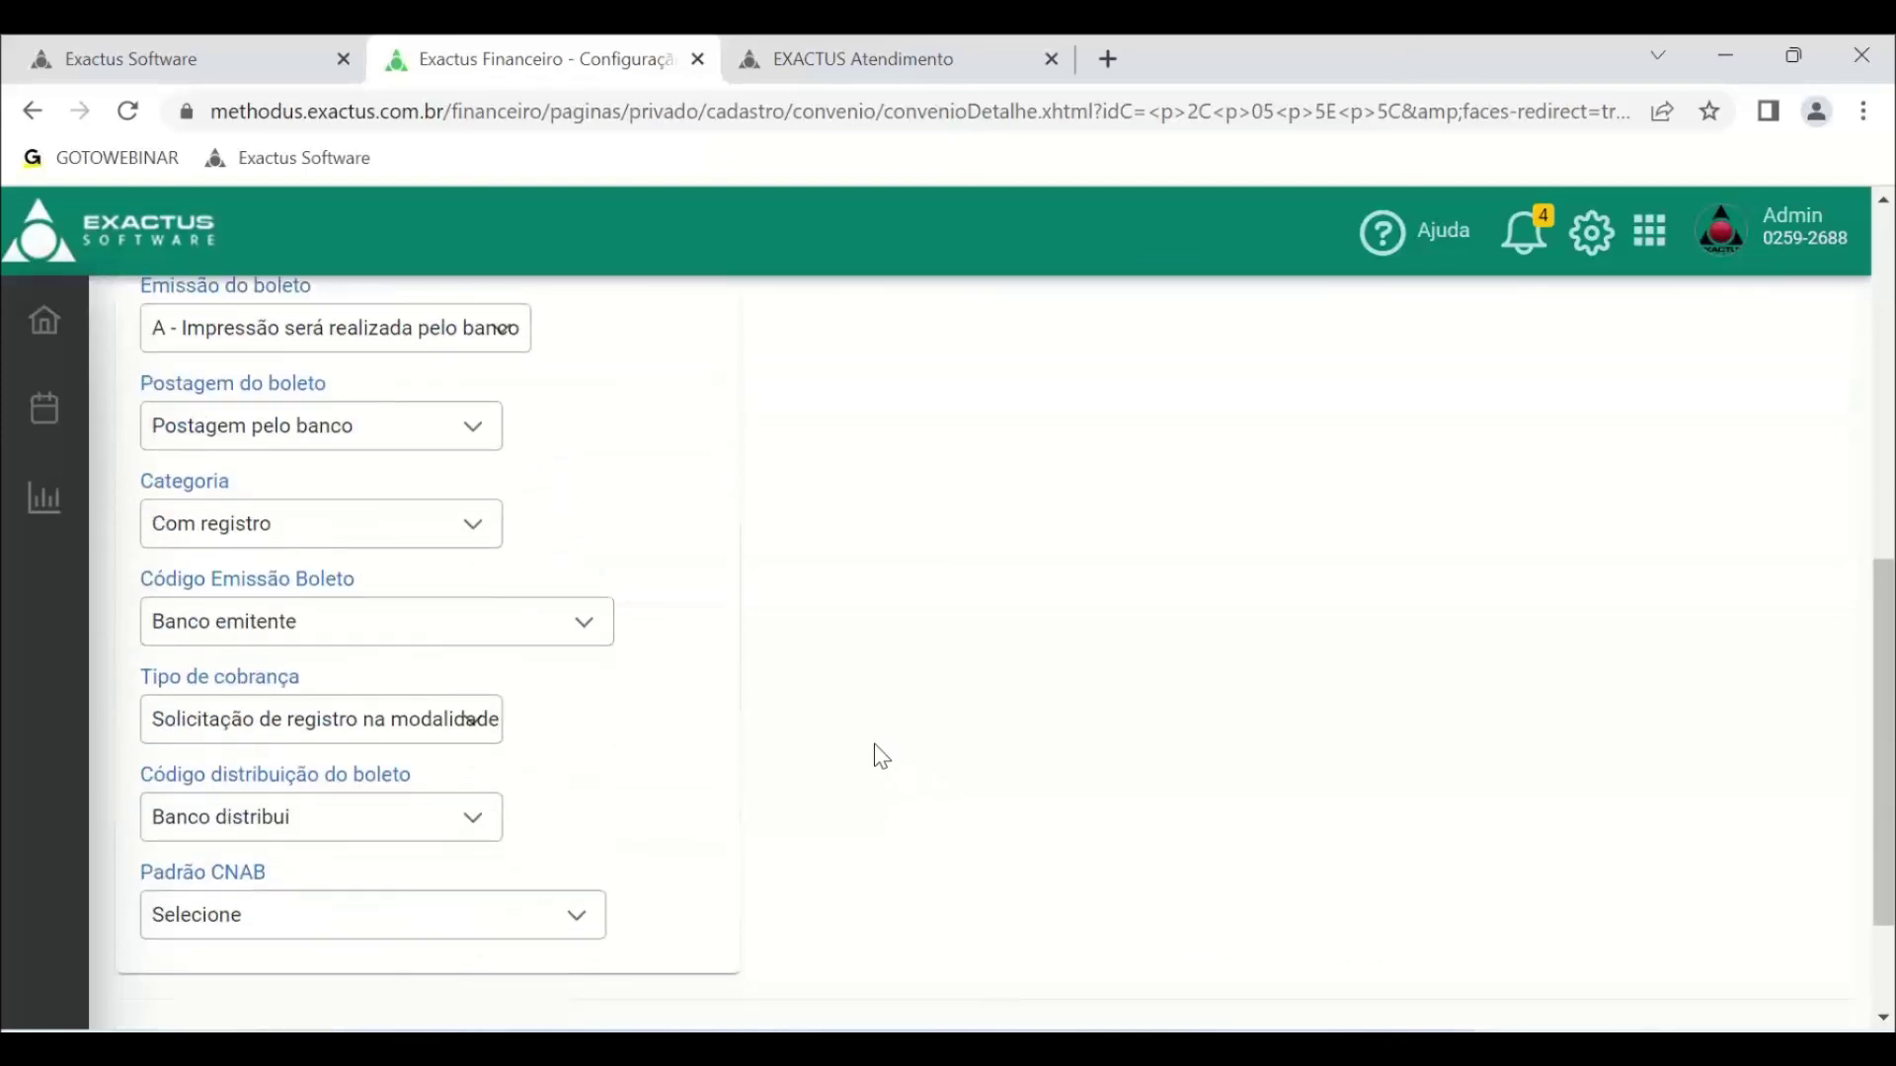